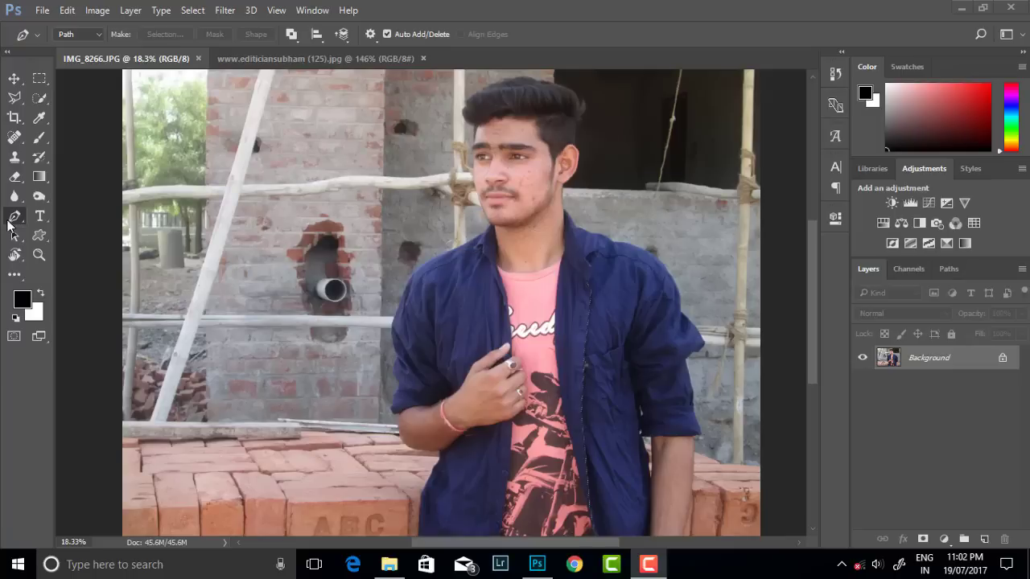
Trace a pen path with curved anchors around the man's jacket, arm and full outline
scroll(442, 482, "down", 1)
scroll(442, 482, "up", 2, "alt")
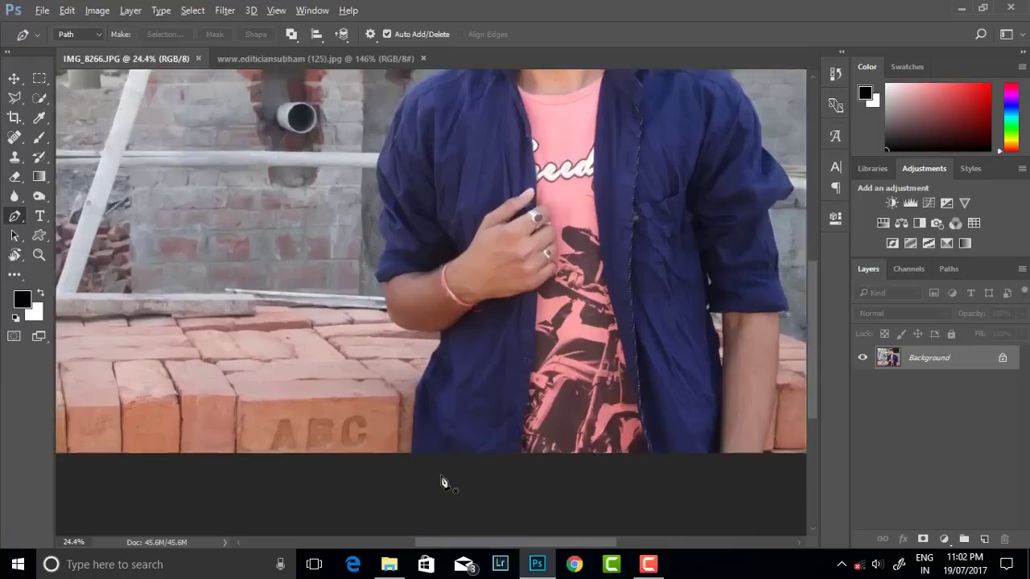
scroll(441, 482, "up", 4, "alt")
left_click(397, 439)
left_click_drag(402, 350, 402, 338)
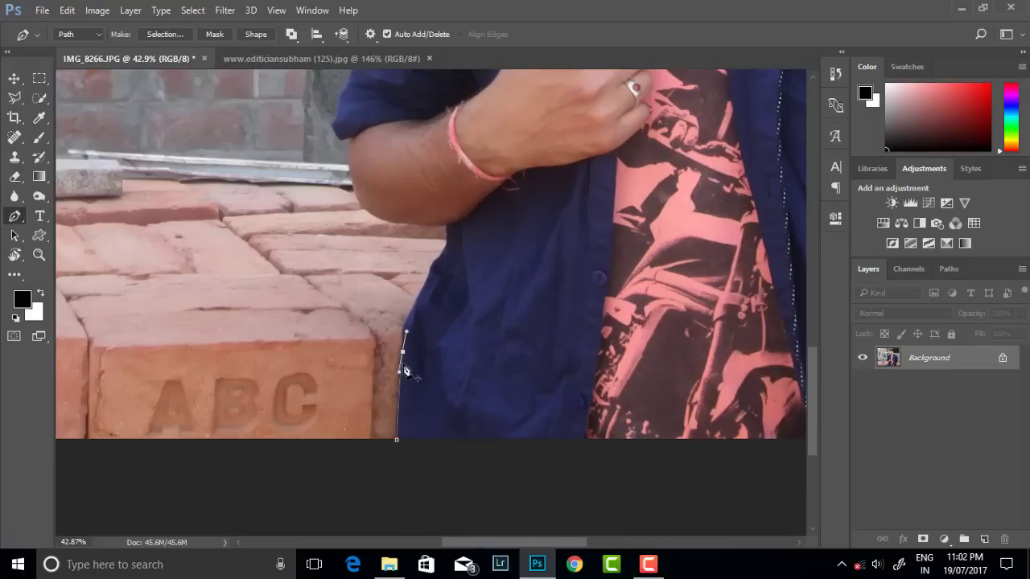
left_click_drag(430, 273, 443, 254)
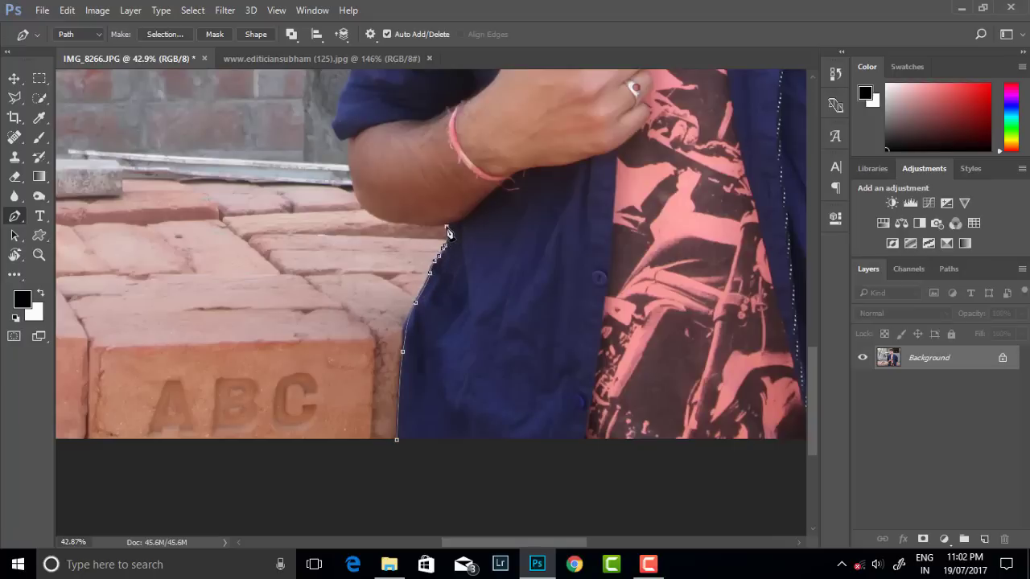
left_click_drag(350, 166, 345, 145)
scroll(352, 149, "up", 2)
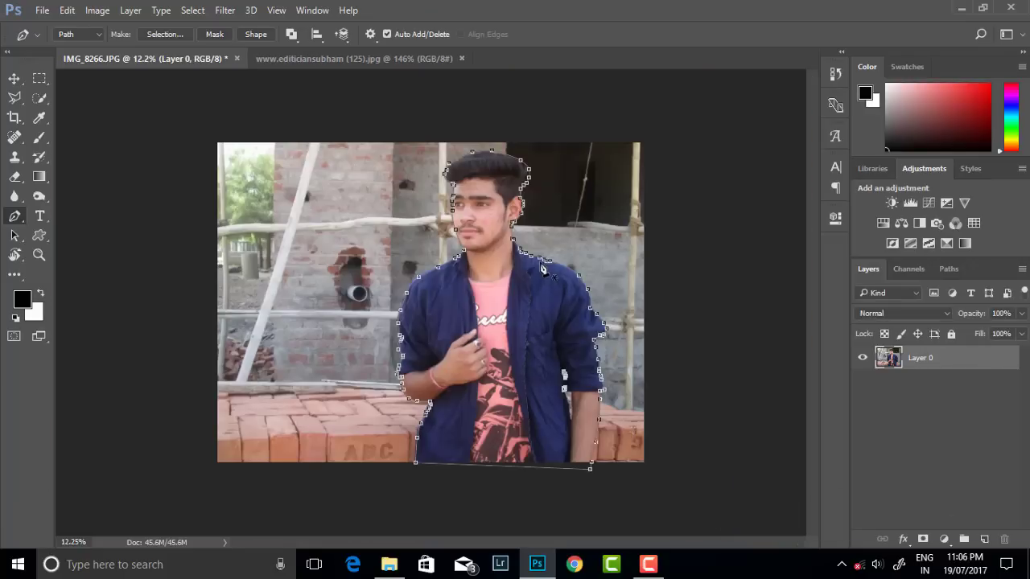
right_click(542, 268)
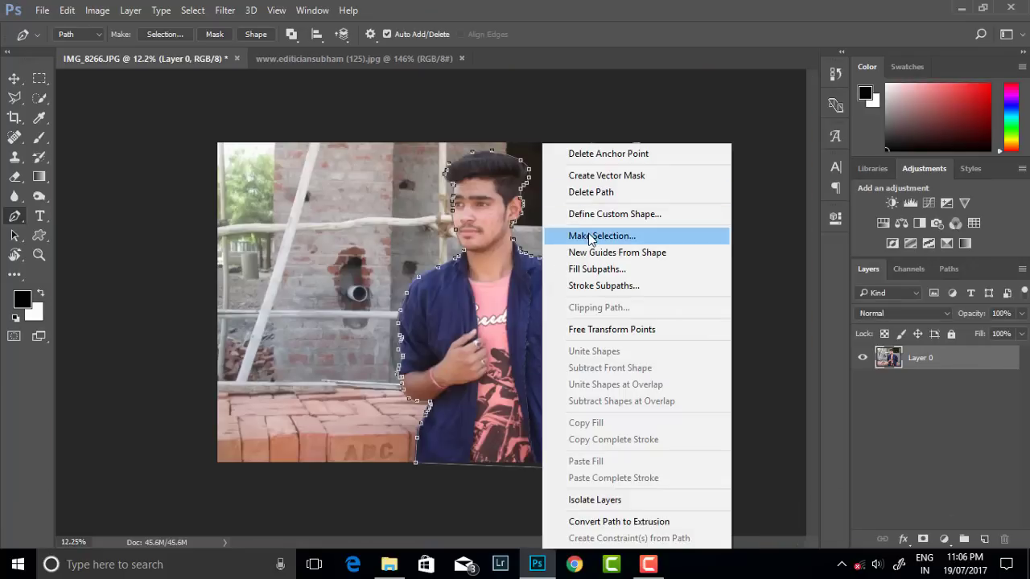
Turn the path into a selection with a 2-pixel feather
left_click(576, 238)
type("2")
left_click(600, 155)
left_click(39, 97)
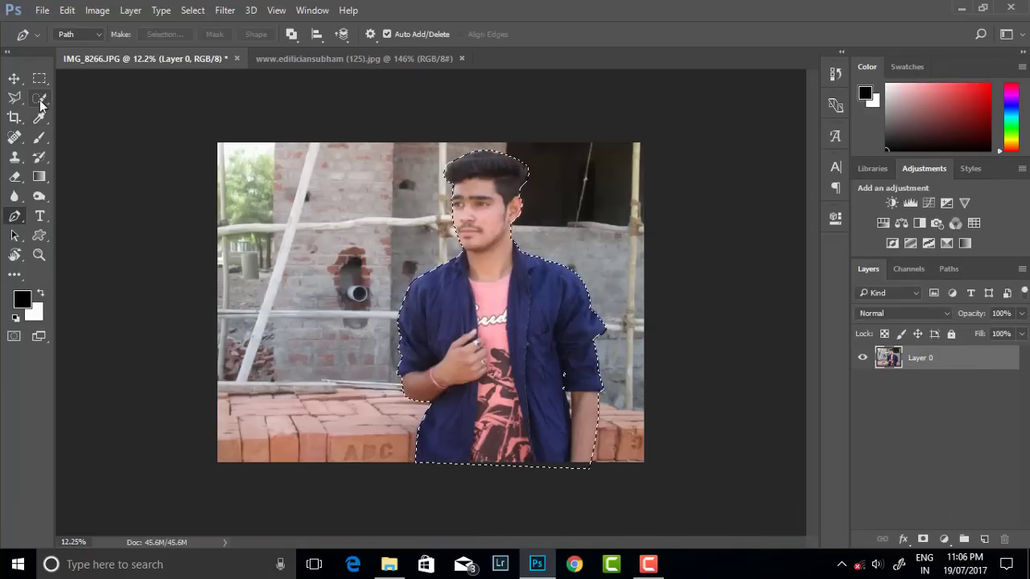
In Select and Mask, add the area beside the hair with a 40 px brush
left_click(360, 35)
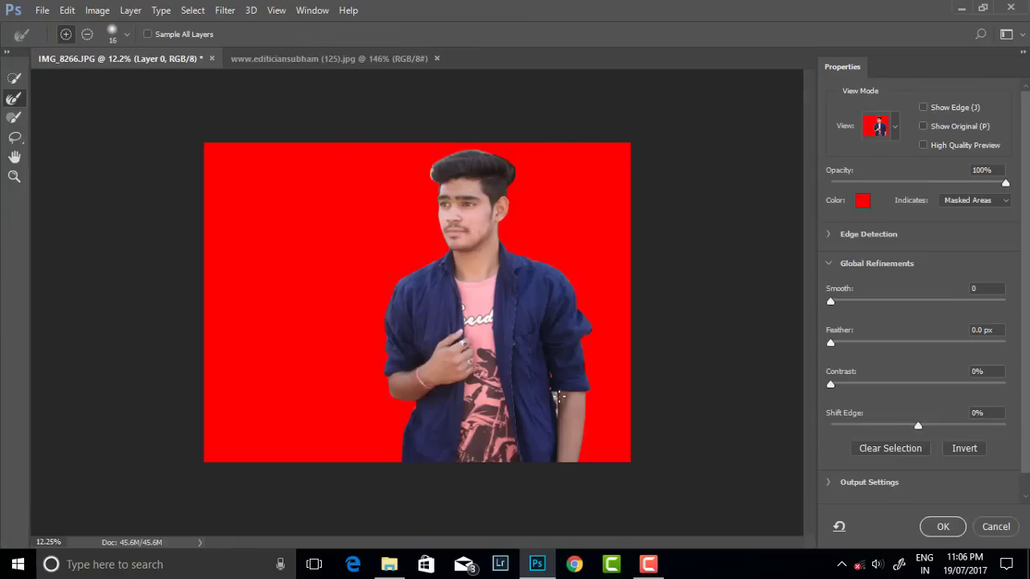
scroll(559, 396, "up", 3)
scroll(598, 357, "down", 3)
scroll(482, 281, "up", 3)
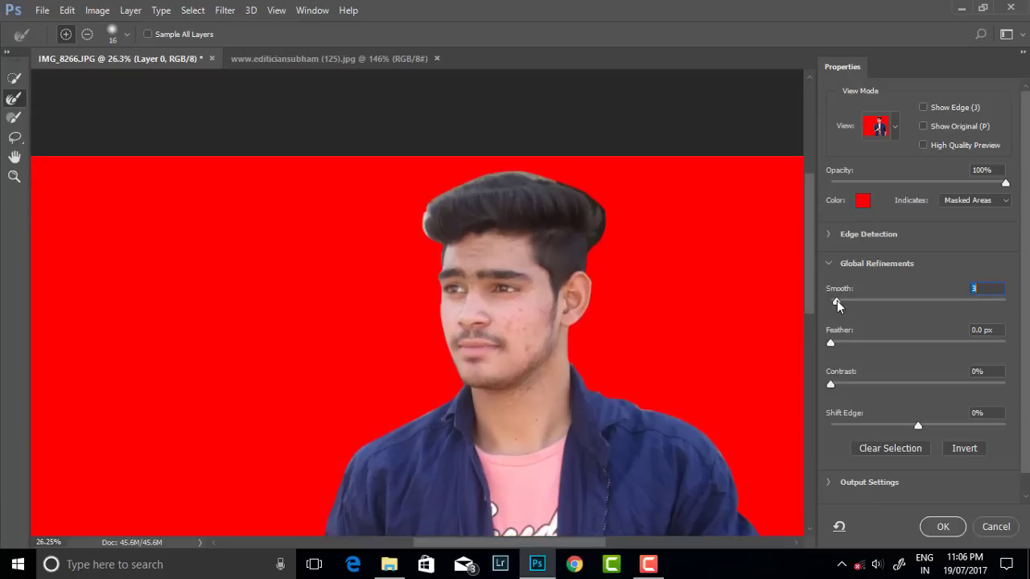
left_click(13, 77)
left_click(119, 34)
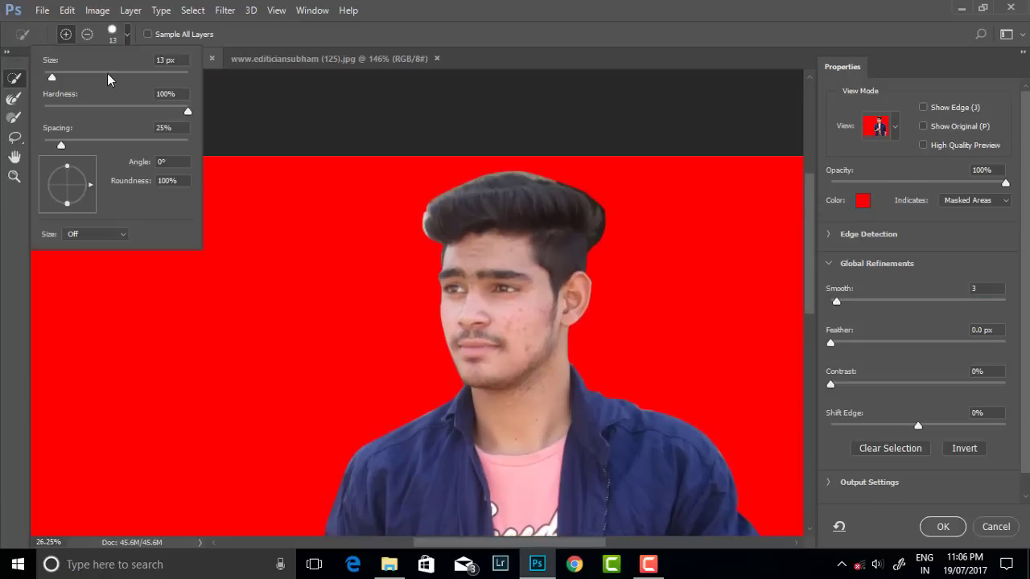
left_click(72, 77)
left_click_drag(436, 240, 429, 214)
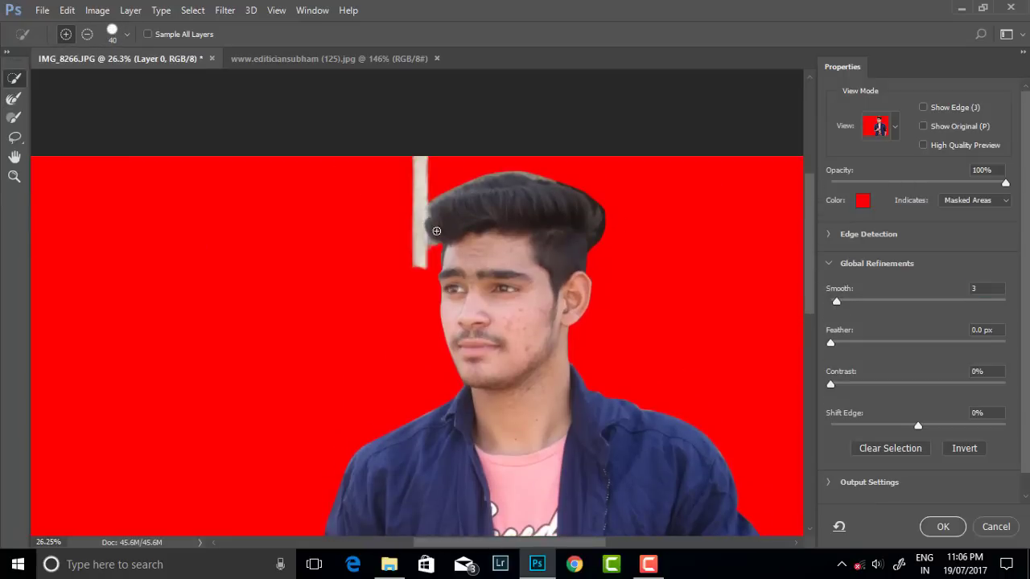
Refine the hair edge with a 58 px Refine Edge Brush, accept it, and add a layer mask
left_click(427, 222, "alt")
key("r")
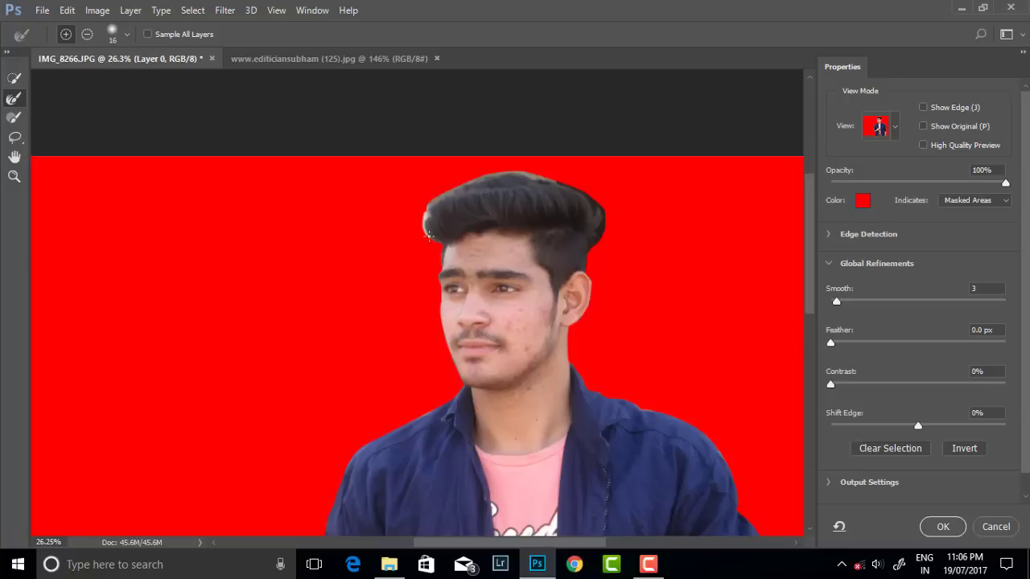
left_click(126, 34)
left_click_drag(55, 76, 82, 76)
left_click(427, 230)
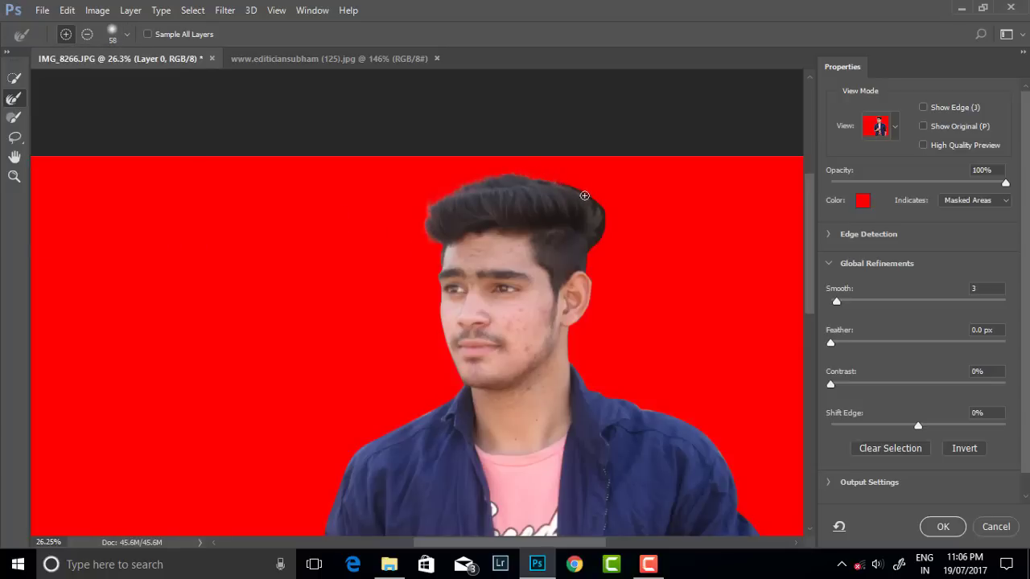
scroll(533, 200, "down", 2)
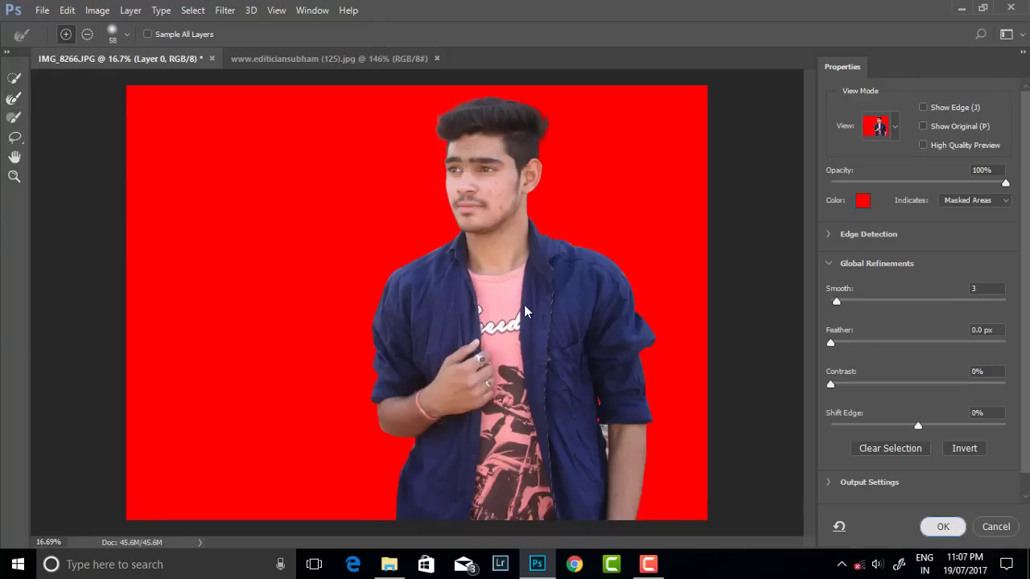
left_click(935, 524)
left_click(923, 539)
Apply the layer mask permanently to Layer 0
right_click(917, 357)
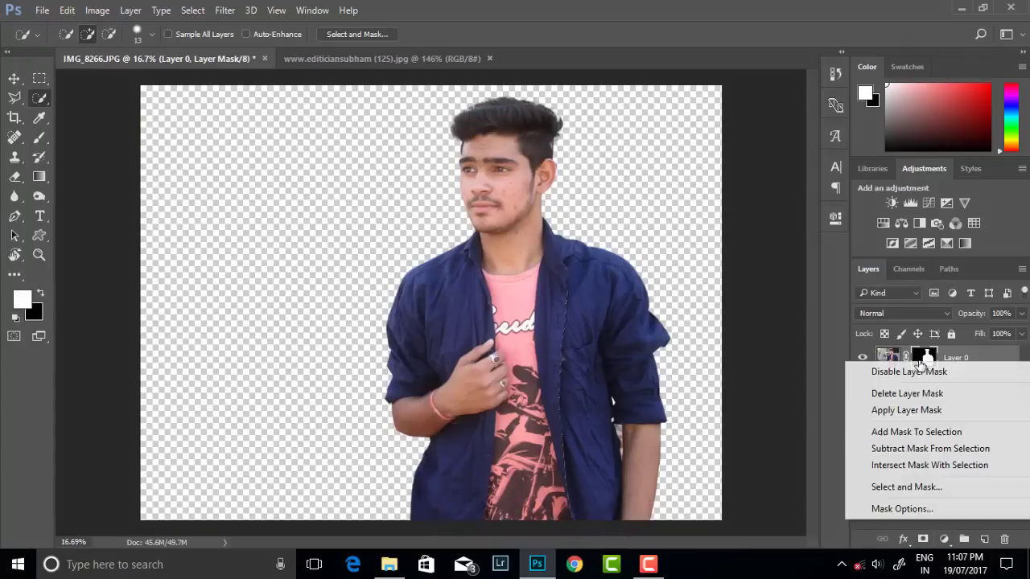
left_click(920, 430)
scroll(655, 447, "up", 4)
Quick-select the background patch between the right arm and shirt, and feather it
right_click(38, 98)
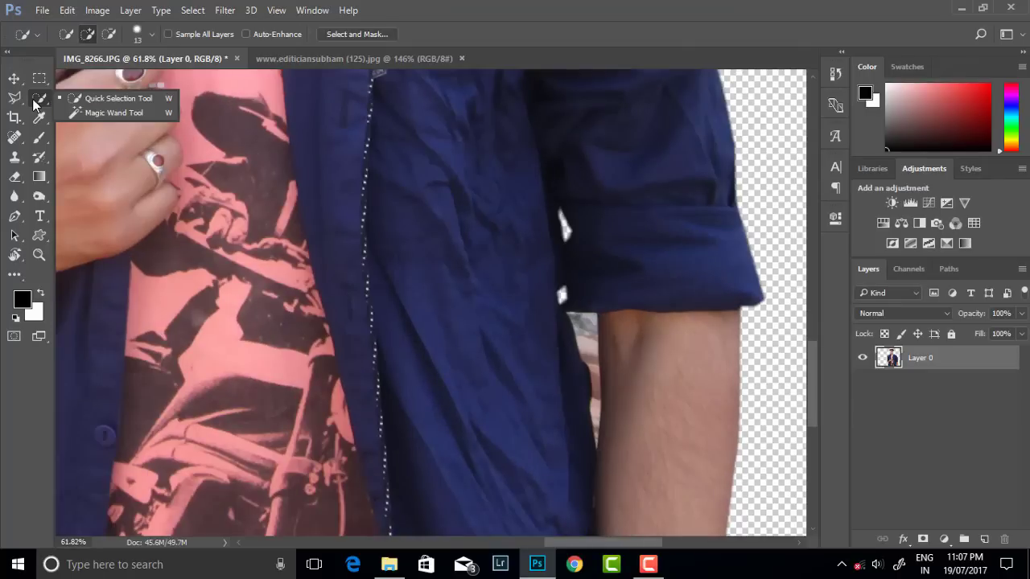
left_click(89, 98)
left_click_drag(596, 396, 595, 434)
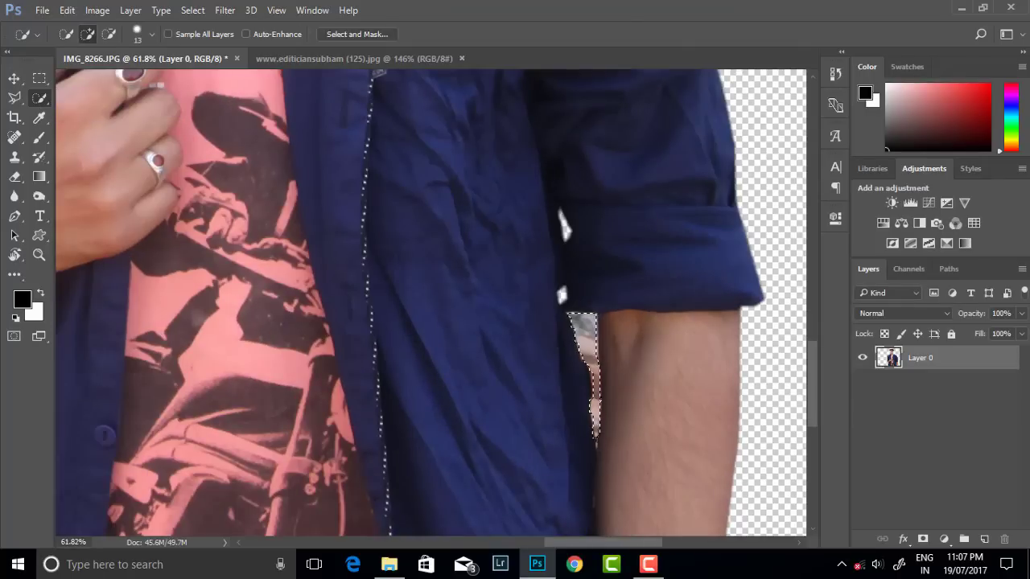
right_click(595, 434)
left_click(623, 87)
left_click(596, 189)
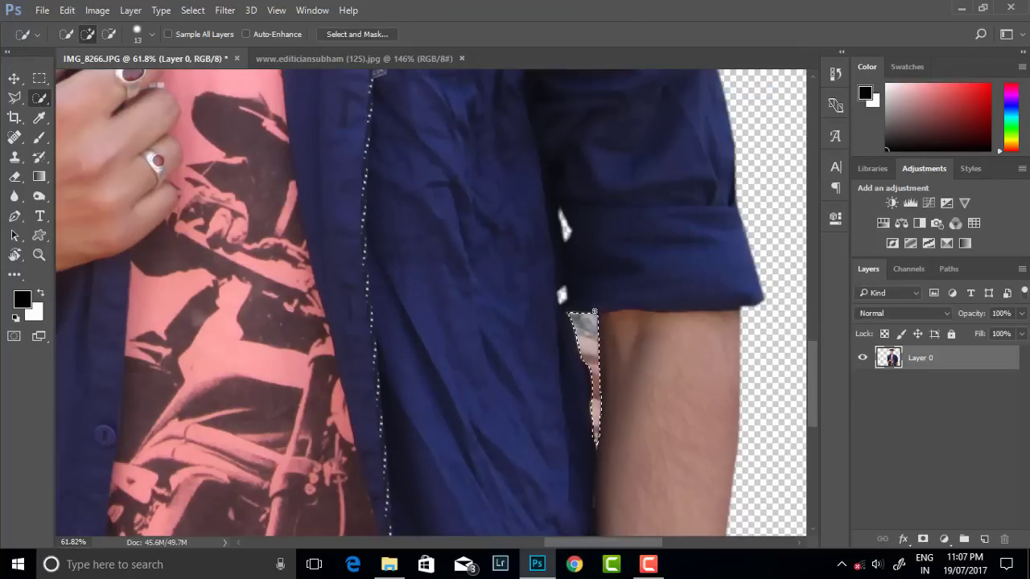
scroll(655, 271, "down", 2)
scroll(529, 222, "down", 1)
scroll(529, 222, "up", 2)
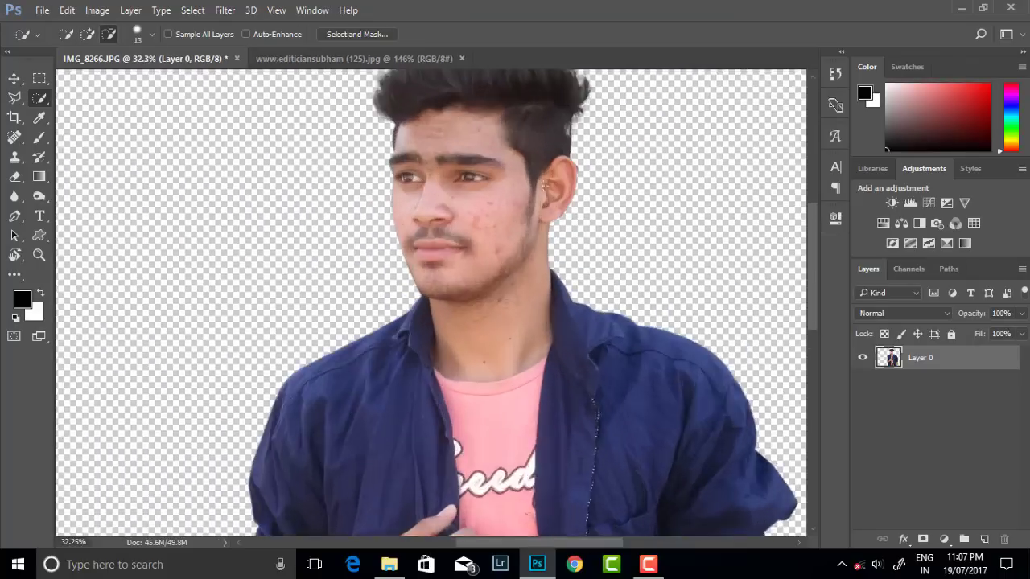
scroll(530, 221, "up", 2)
scroll(529, 221, "up", 1)
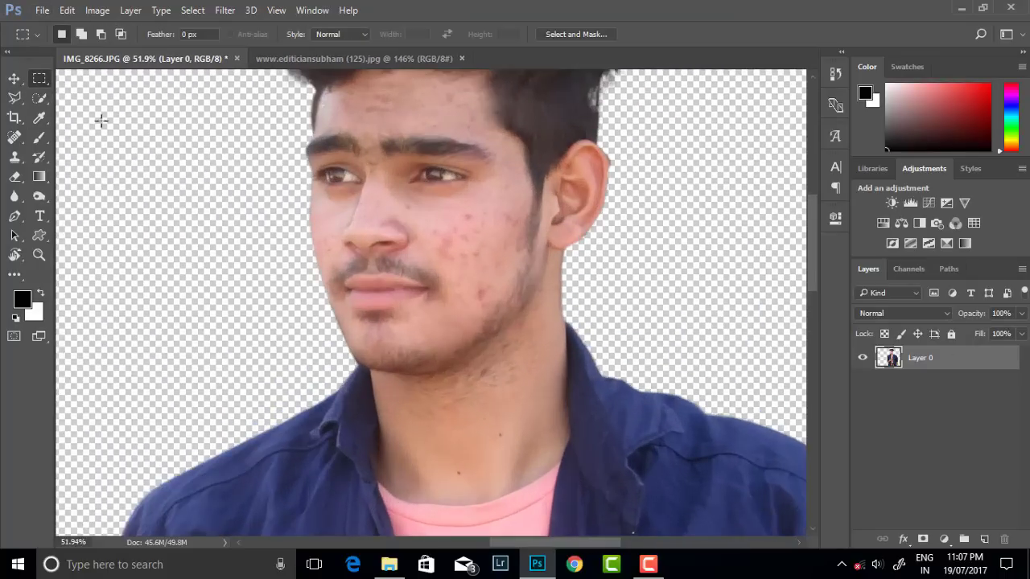
Switch to the Spot Healing Brush at 37 px
right_click(14, 137)
left_click(89, 137)
scroll(525, 240, "up", 1)
right_click(526, 239)
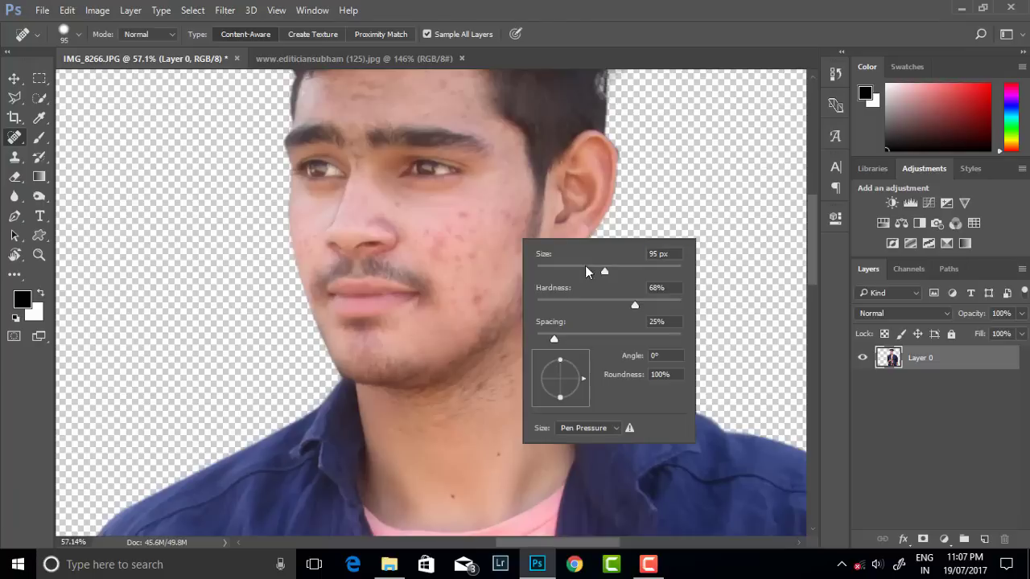
key("Return")
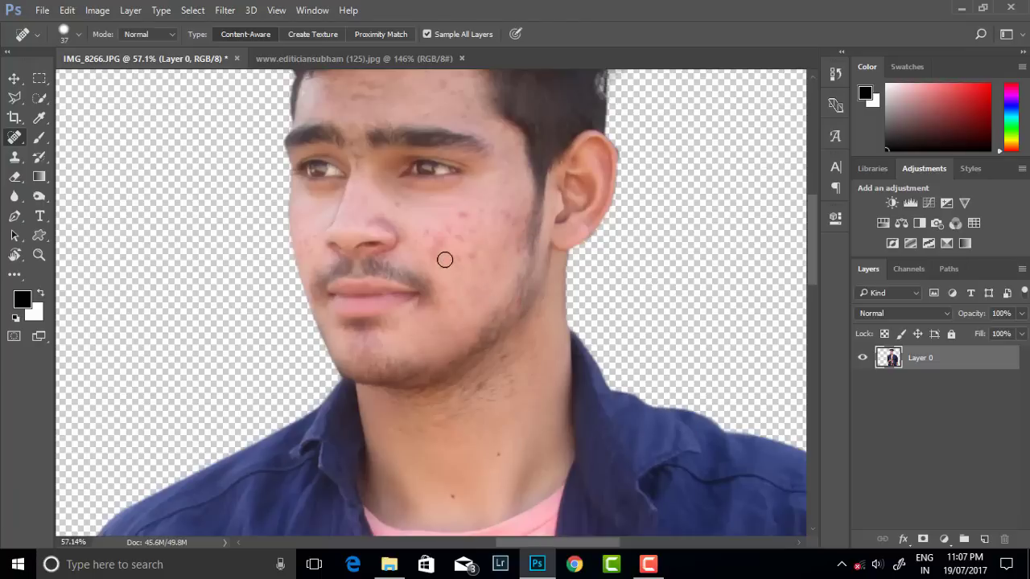
Heal the acne spots on both cheeks, the lower face and along the nose
left_click_drag(437, 233, 426, 272)
left_click_drag(430, 233, 448, 238)
mouse_move(477, 274)
left_mouse_down()
mouse_move(465, 241)
mouse_move(433, 233)
left_mouse_up()
left_click(460, 243)
left_click_drag(484, 303, 475, 303)
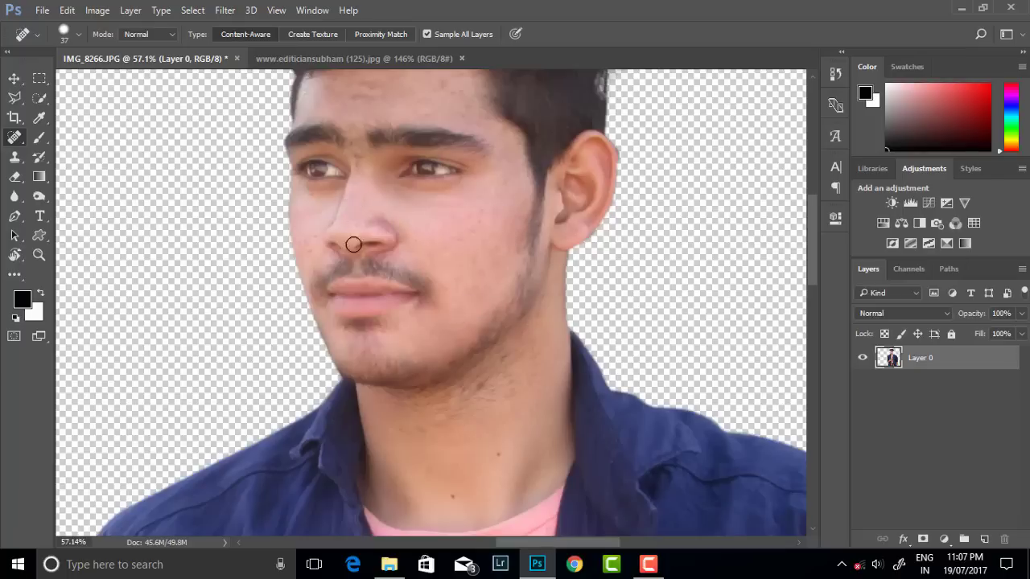
left_click_drag(354, 244, 360, 217)
left_click(313, 253)
Heal the remaining blemishes on the forehead, nose and neck
scroll(345, 121, "up", 1)
mouse_move(348, 123)
left_mouse_down()
mouse_move(383, 123)
mouse_move(402, 93)
left_mouse_up()
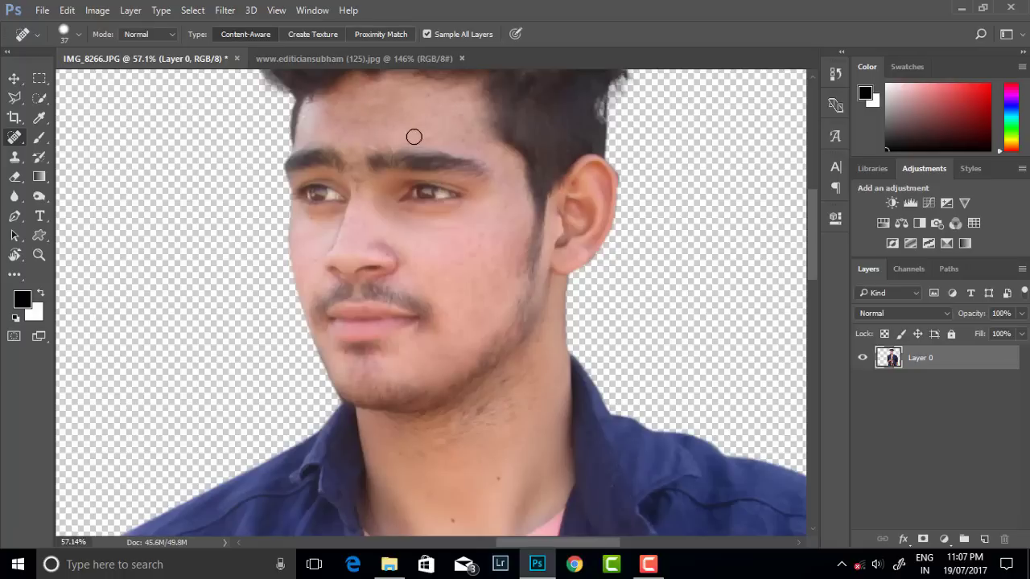
left_click_drag(364, 242, 391, 234)
left_click_drag(486, 426, 475, 395)
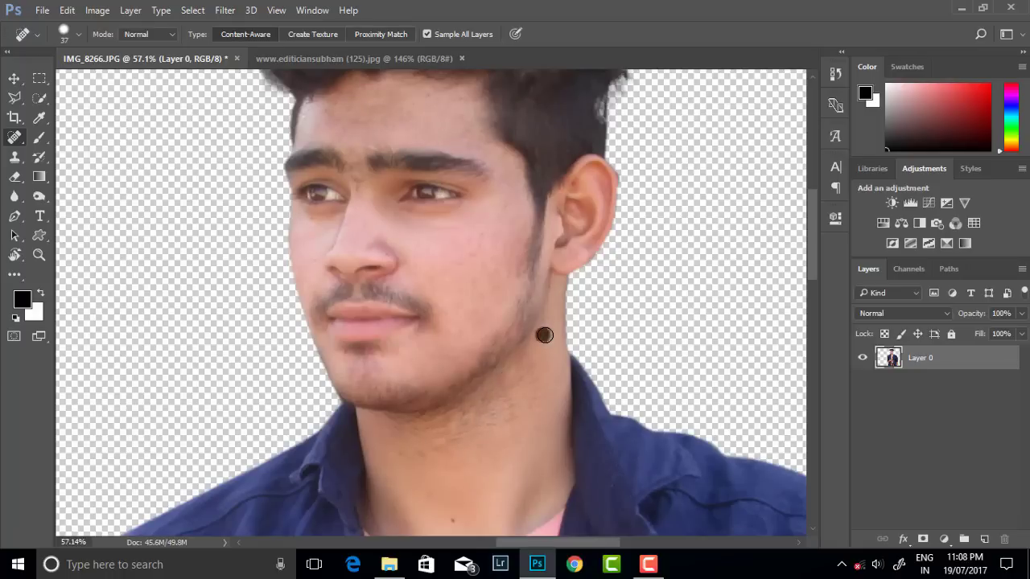
scroll(510, 383, "down", 2)
scroll(455, 430, "up", 2)
scroll(359, 276, "up", 2)
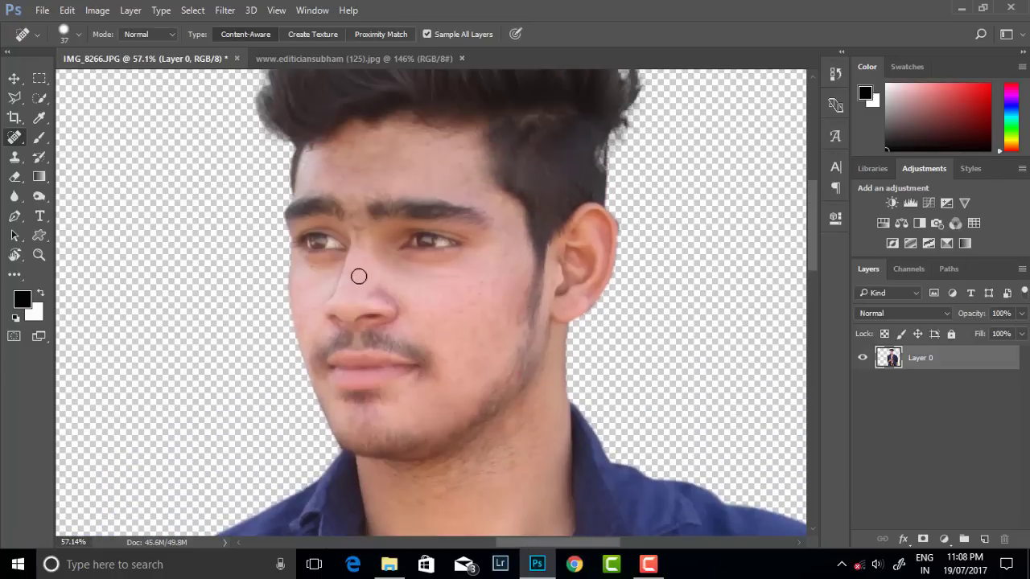
scroll(485, 257, "down", 3)
scroll(515, 265, "up", 2)
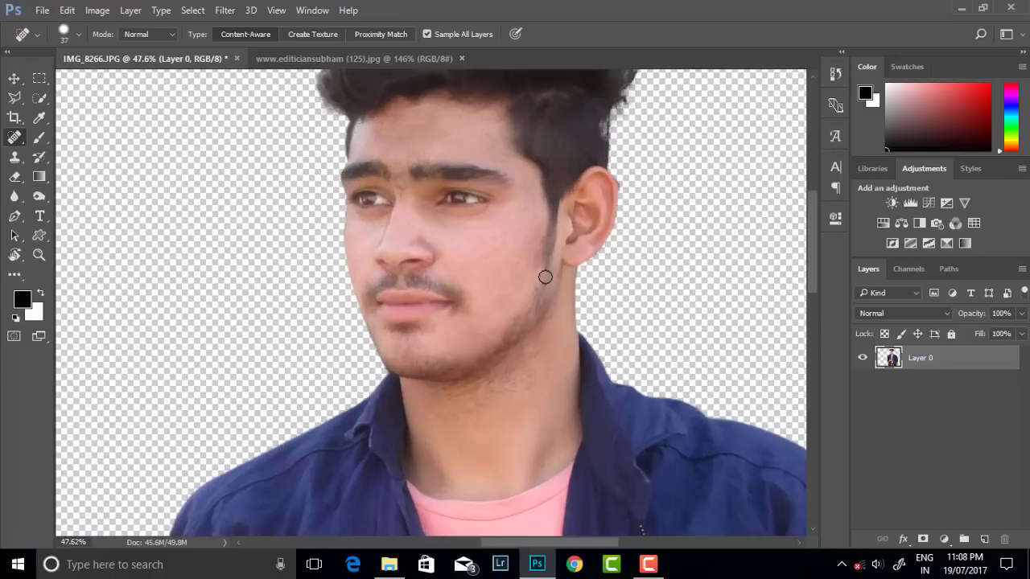
scroll(445, 209, "down", 4)
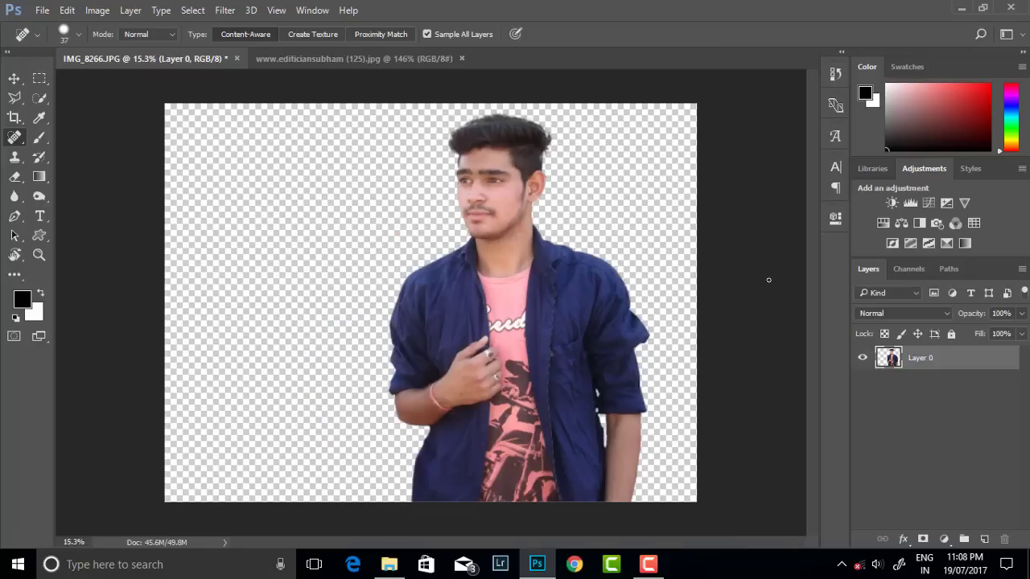
Apply a Shadows/Highlights correction with Shadows at 24% and Highlights at 6%
left_click(96, 11)
left_click(337, 295)
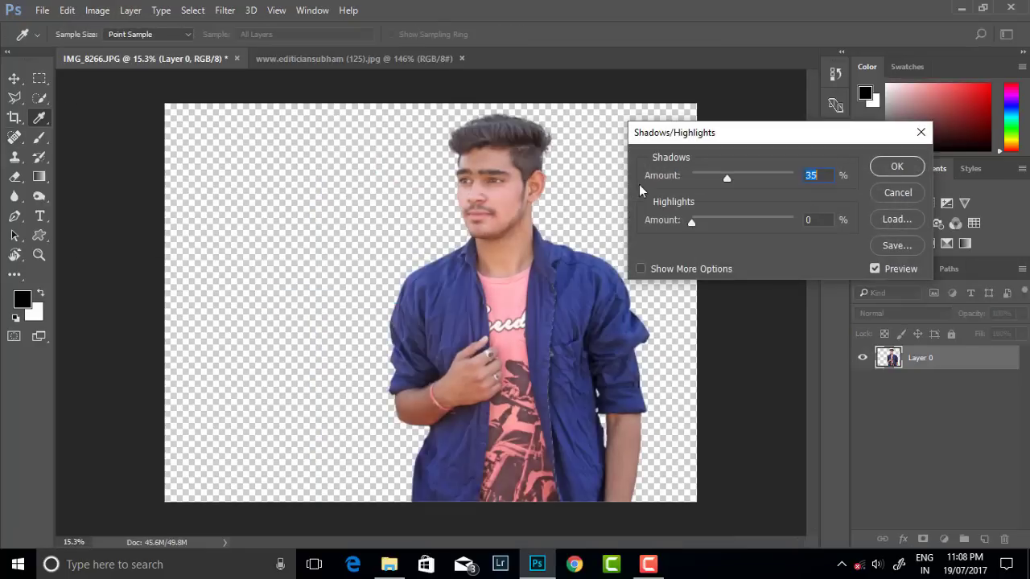
left_click_drag(716, 177, 716, 177)
left_click_drag(691, 222, 700, 225)
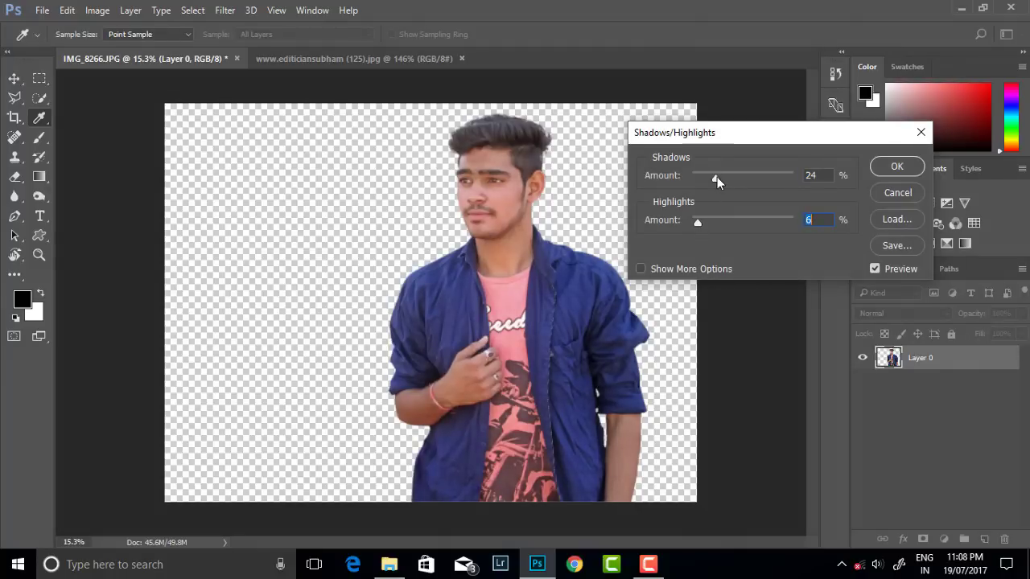
left_click_drag(717, 177, 719, 182)
left_click(896, 168)
Quick-select the skin of the face, neck, hand, wrist and right forearm
key("j")
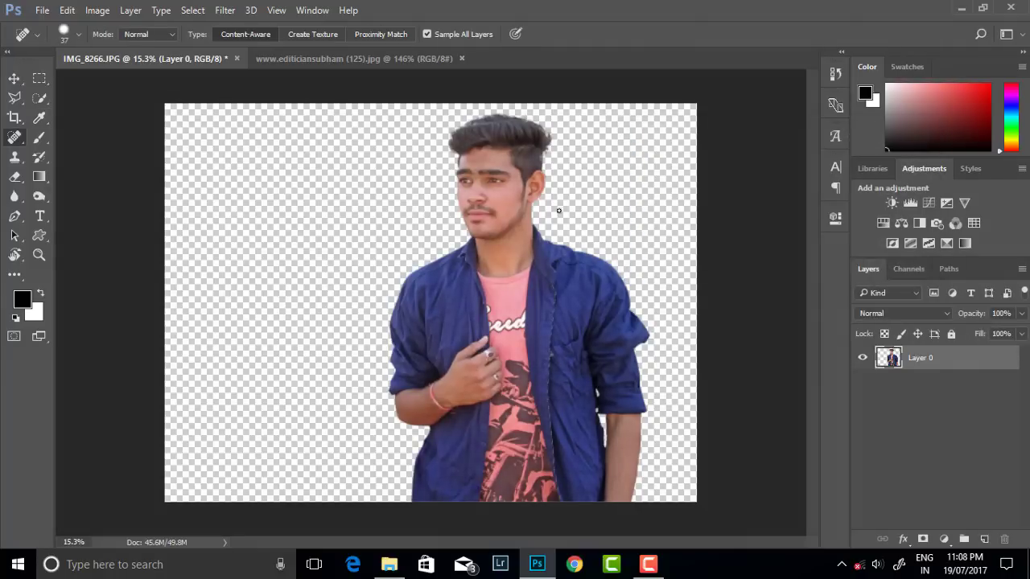
left_click(39, 98)
scroll(451, 249, "up", 2)
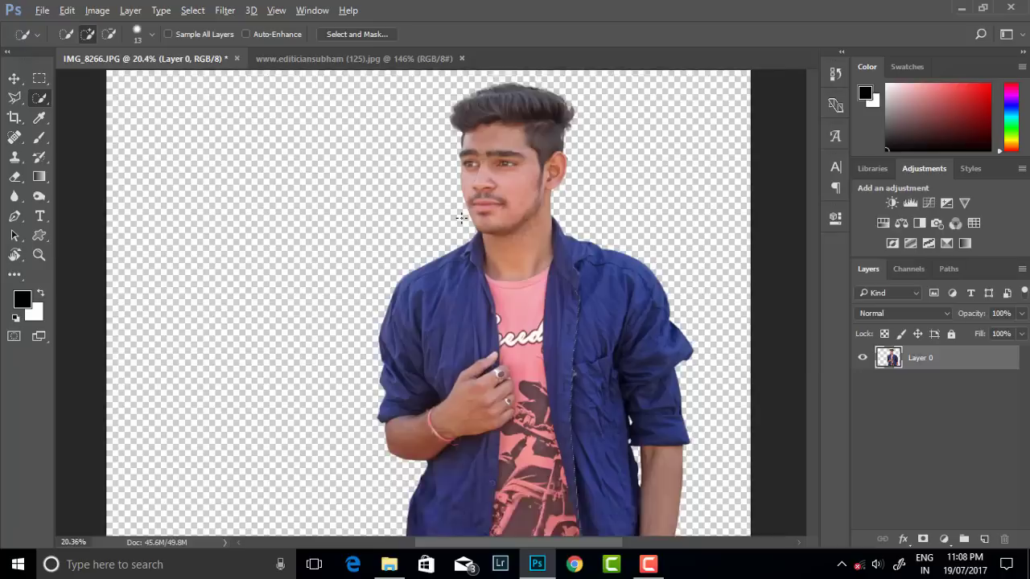
left_click_drag(483, 137, 483, 242)
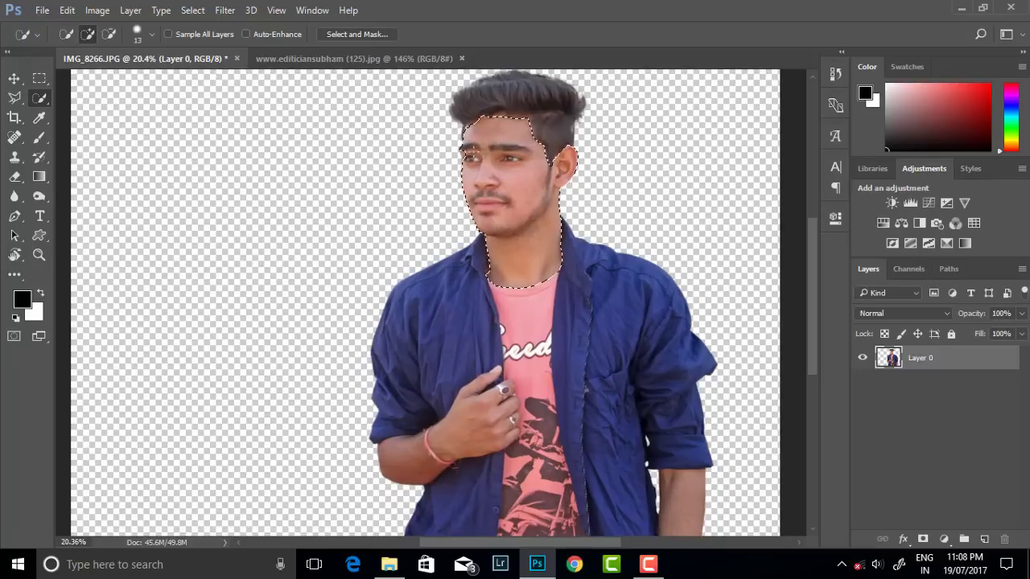
scroll(451, 242, "down", 2)
left_click_drag(491, 363, 402, 403)
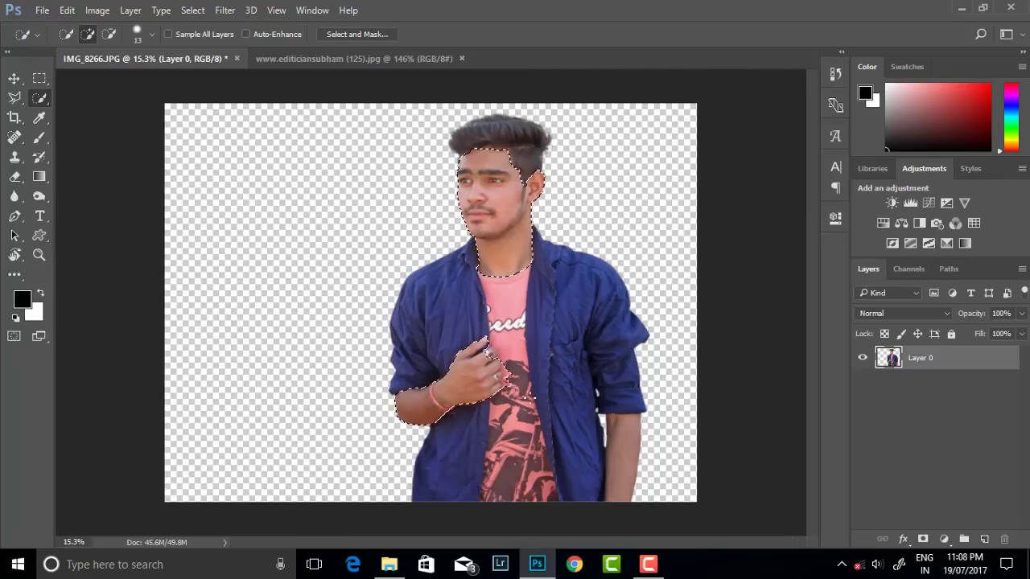
left_click_drag(624, 420, 622, 483)
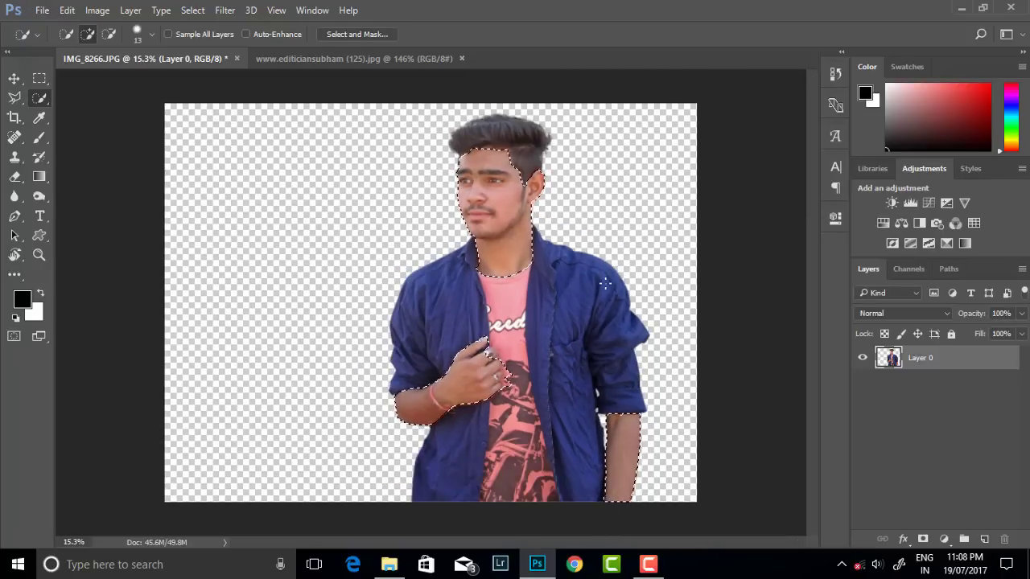
Feather the skin selection and copy it onto a new Layer 1
scroll(614, 237, "up", 3)
right_click(568, 122)
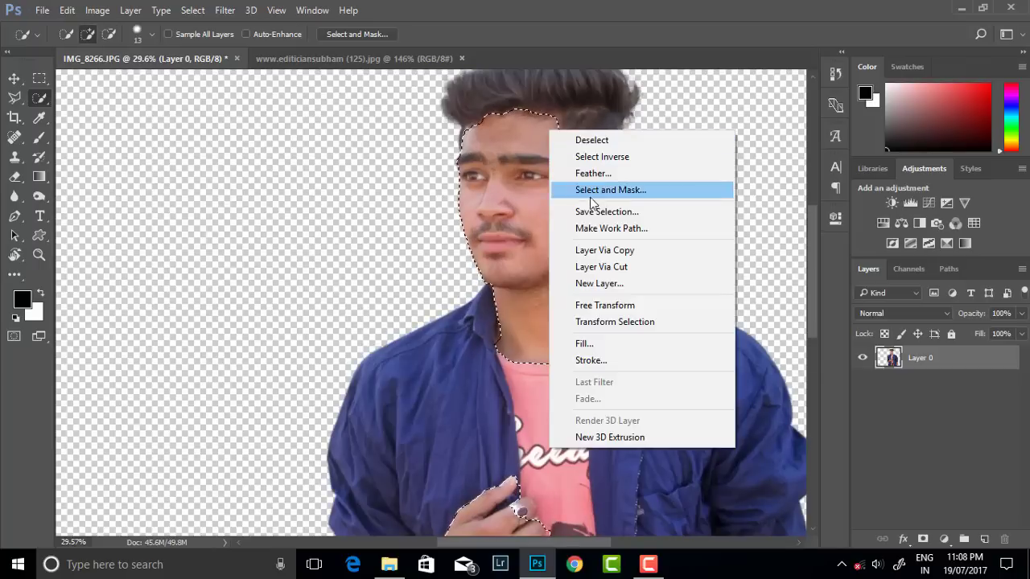
left_click(595, 170)
left_click(593, 190)
scroll(531, 234, "down", 2)
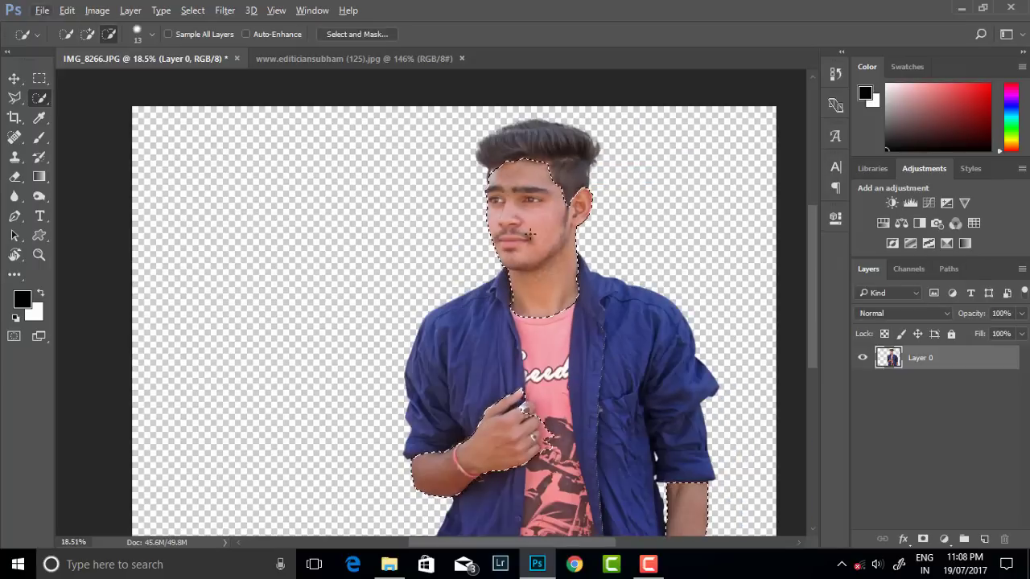
key("ctrl+j")
Launch Nik Viveza 2 on the skin layer and zoom the preview to show the face
left_click(225, 10)
mouse_move(253, 340)
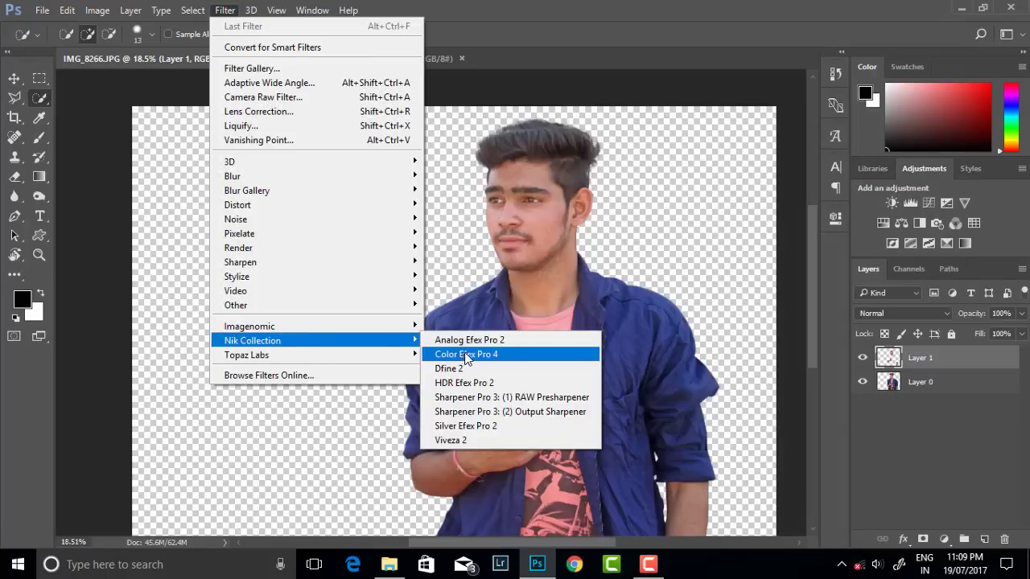
left_click(467, 355)
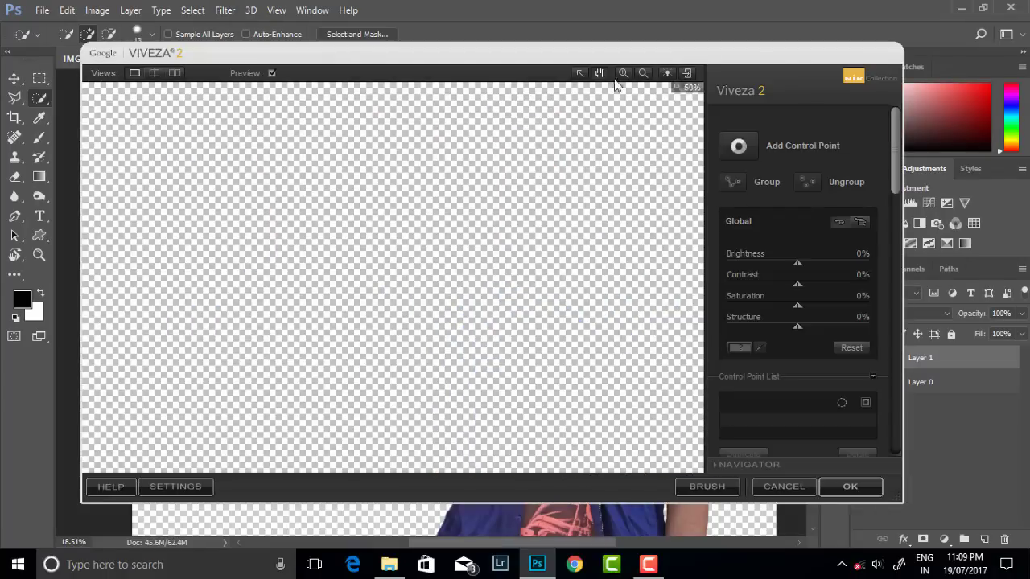
left_click(643, 73)
left_click(445, 218)
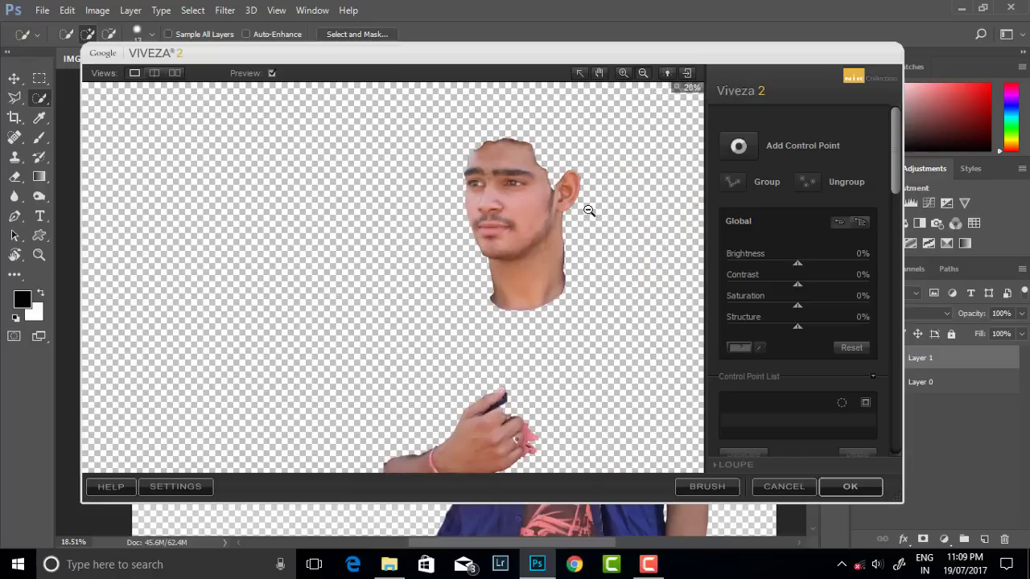
left_click_drag(580, 231, 496, 266)
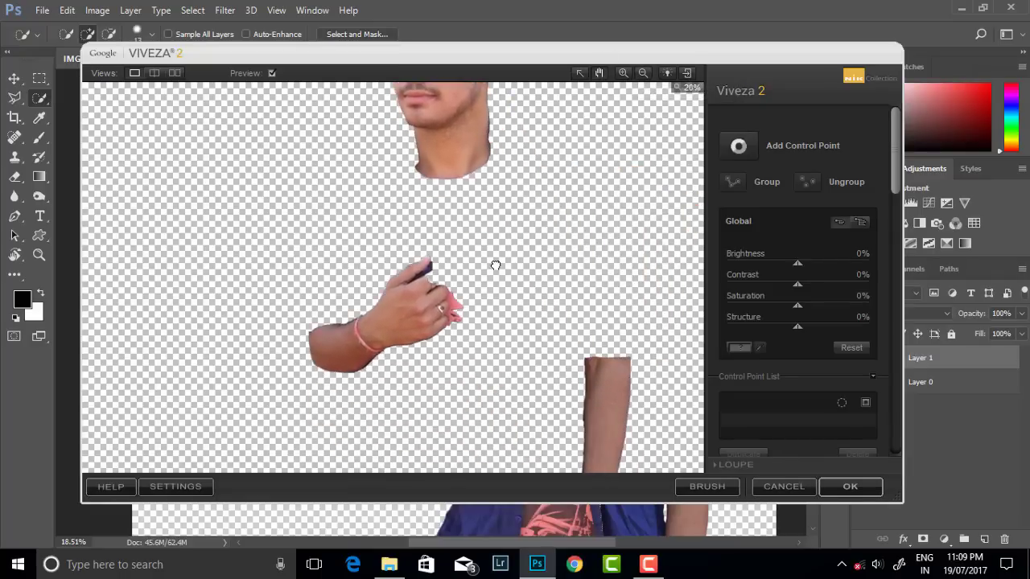
scroll(496, 266, "up", 2)
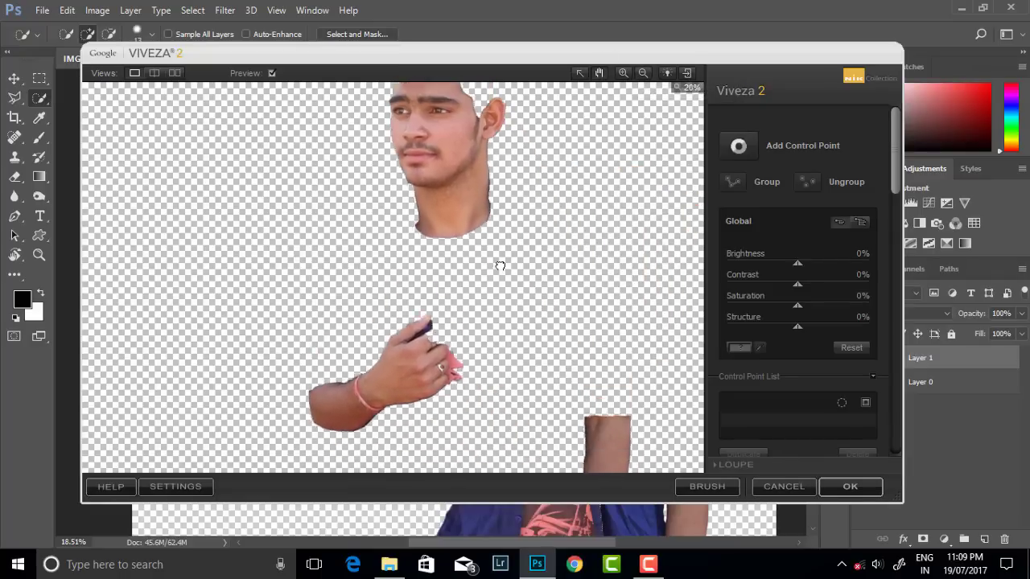
Add face, forehead and wrist control points at Brightness 29%, Contrast -10%, Saturation -12%, and apply
left_click(740, 152)
left_click(452, 152)
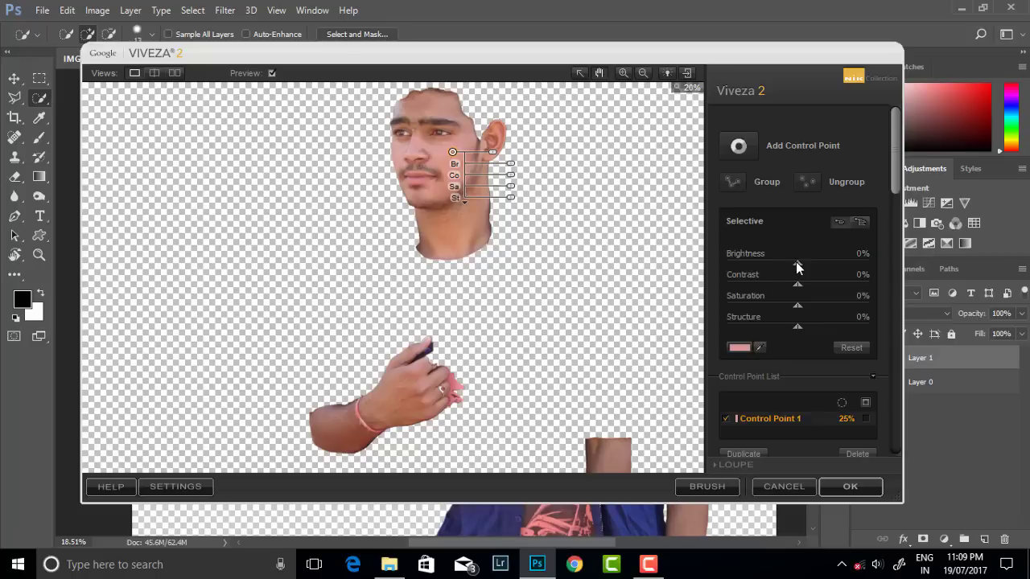
left_click_drag(796, 265, 819, 264)
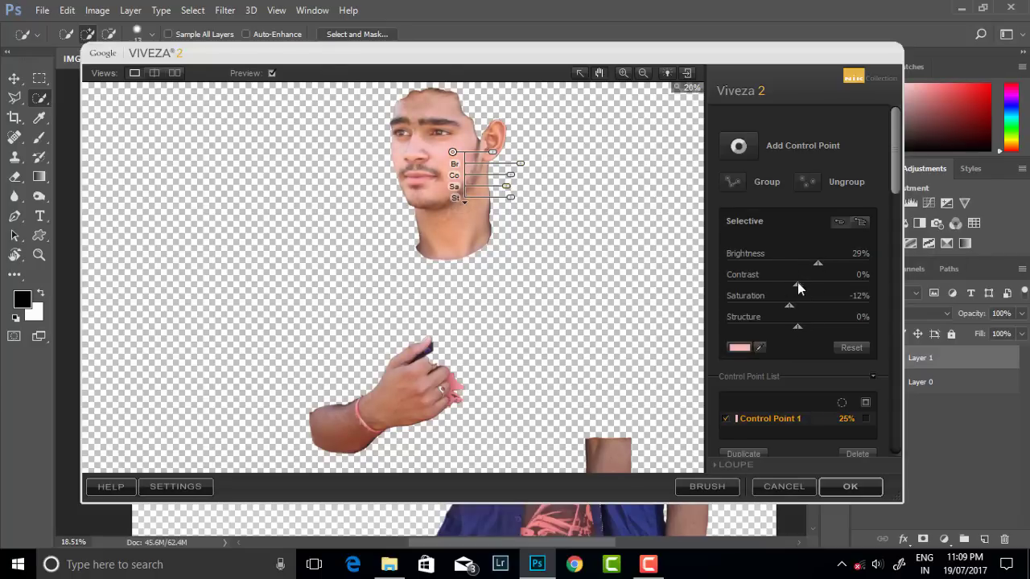
left_click_drag(798, 284, 793, 284)
left_click_drag(455, 155, 426, 108)
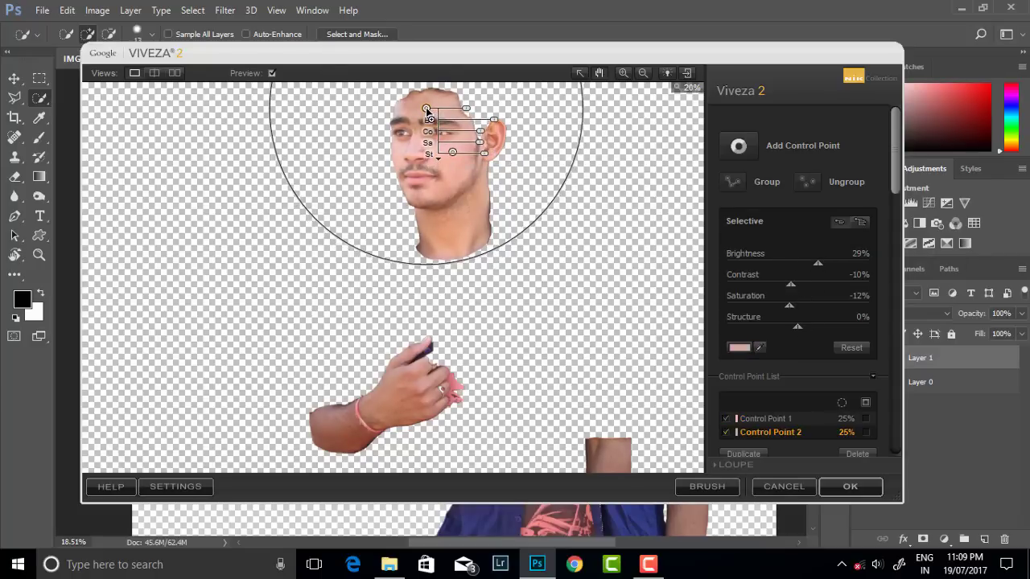
left_click(402, 405)
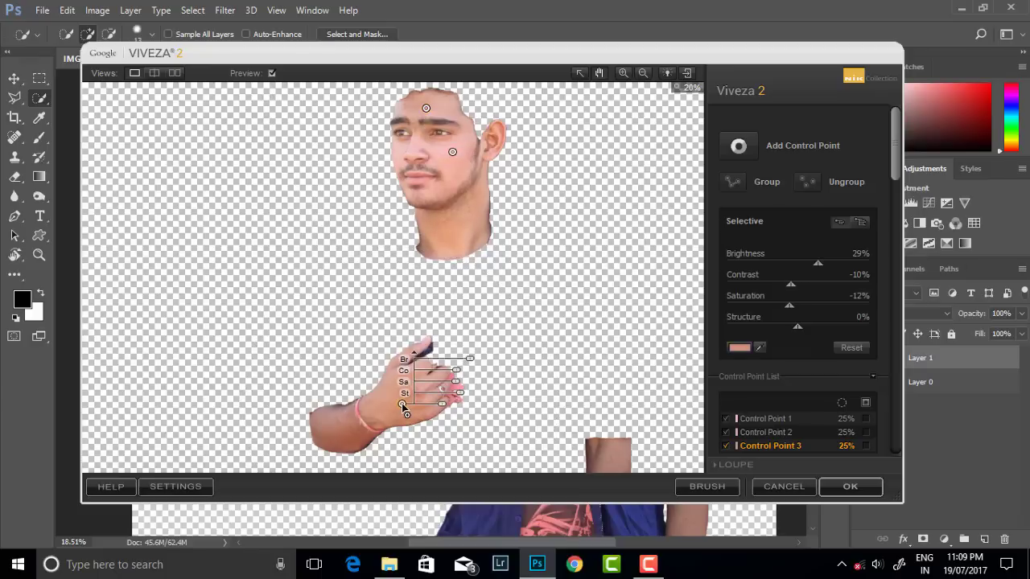
mouse_move(402, 406)
left_mouse_down()
mouse_move(340, 421)
mouse_move(351, 432)
mouse_move(612, 462)
left_mouse_up()
scroll(611, 463, "down", 5)
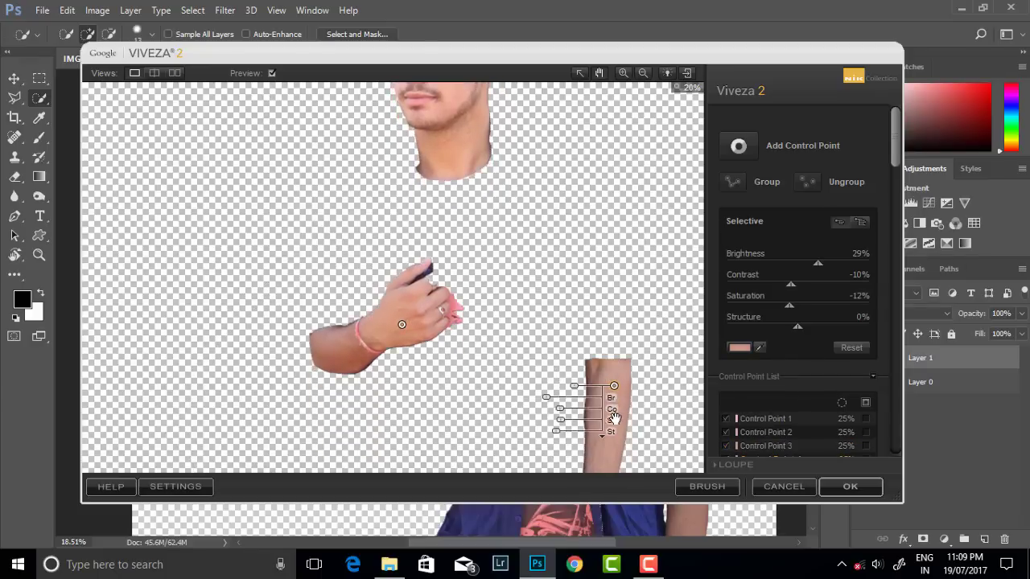
scroll(900, 131, "down", 1)
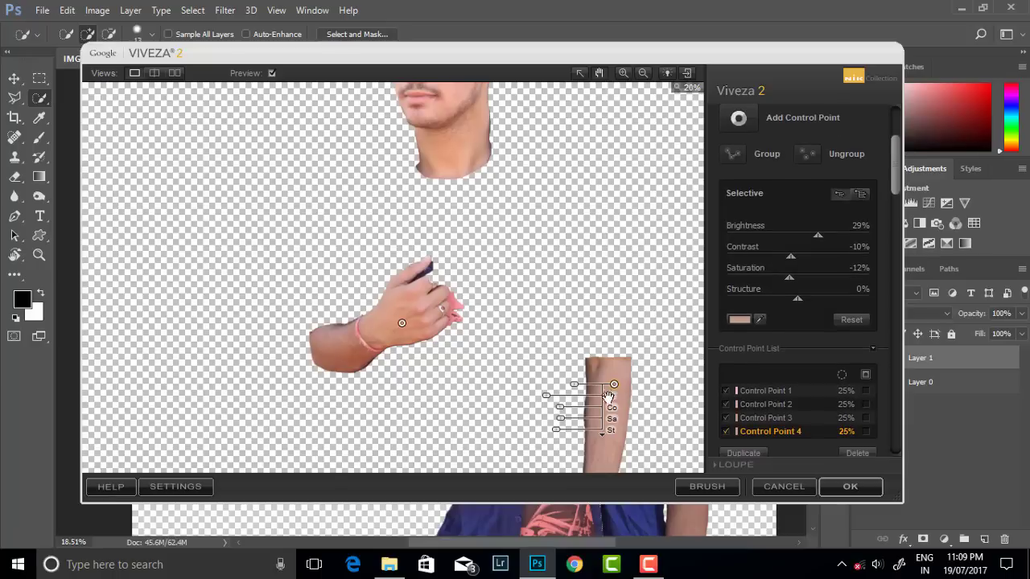
left_click(833, 491)
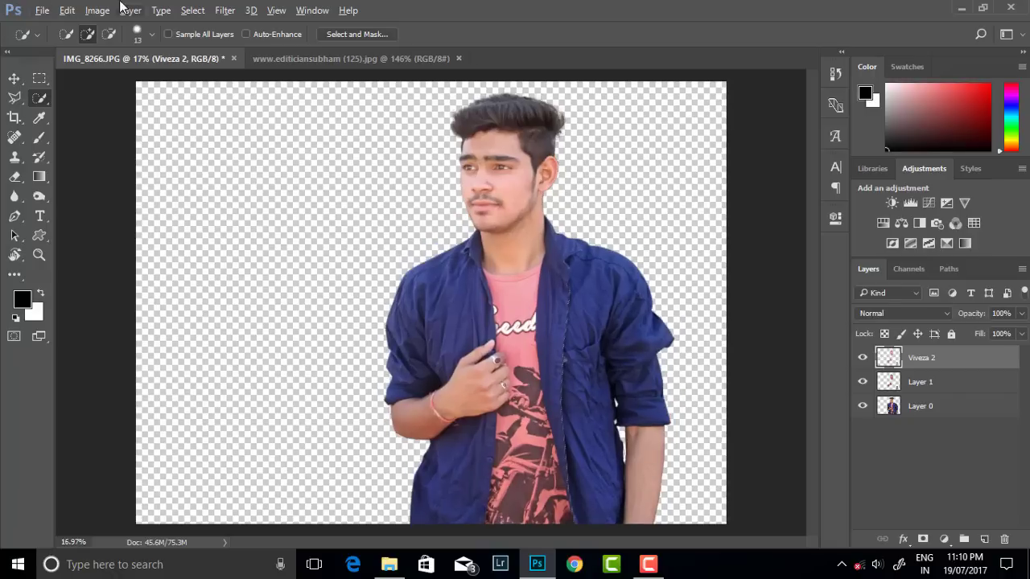
Deepen the shadows with Levels by raising the black input to 10
left_click(98, 9)
left_click(290, 70)
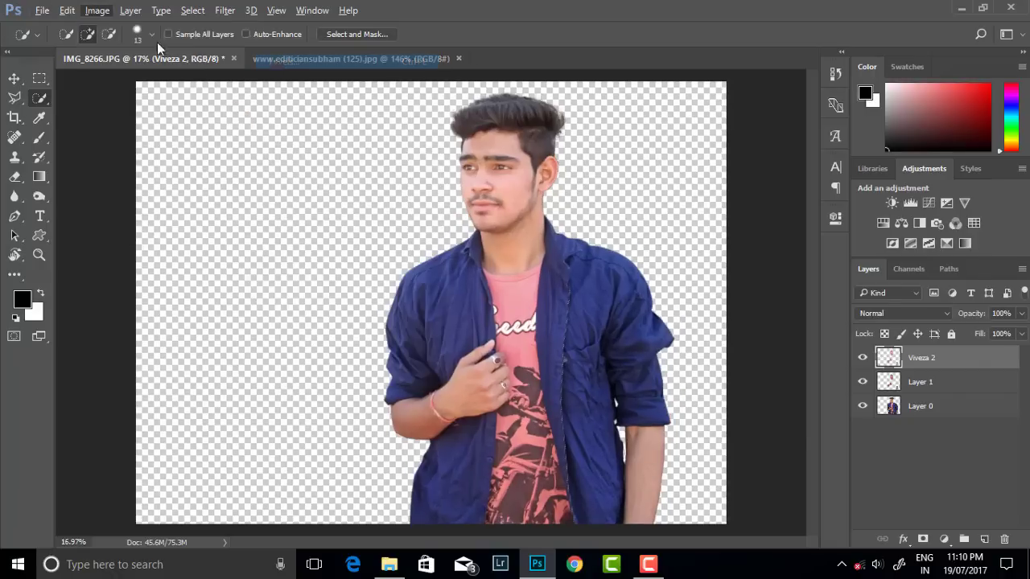
left_click_drag(687, 338, 695, 341)
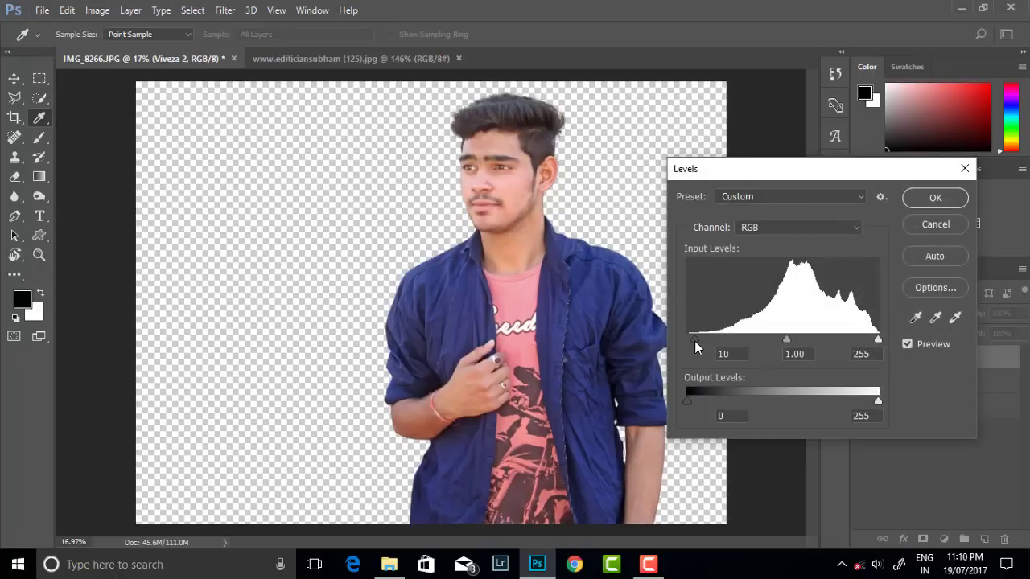
left_click(936, 198)
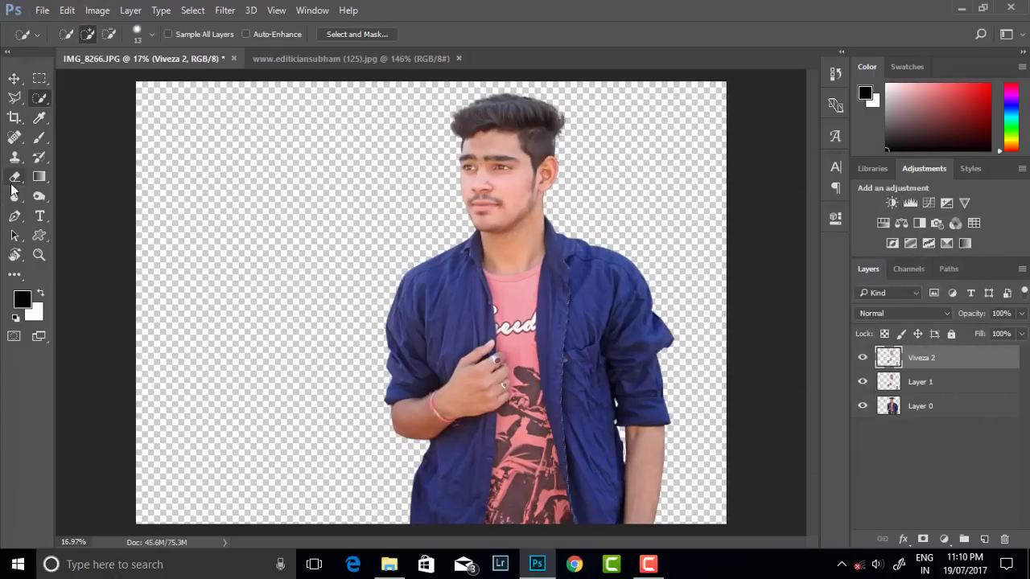
Set up the Eraser with a 50 px brush at 59% opacity
left_click(15, 176)
scroll(515, 161, "up", 3)
scroll(473, 177, "up", 1)
right_click(555, 177)
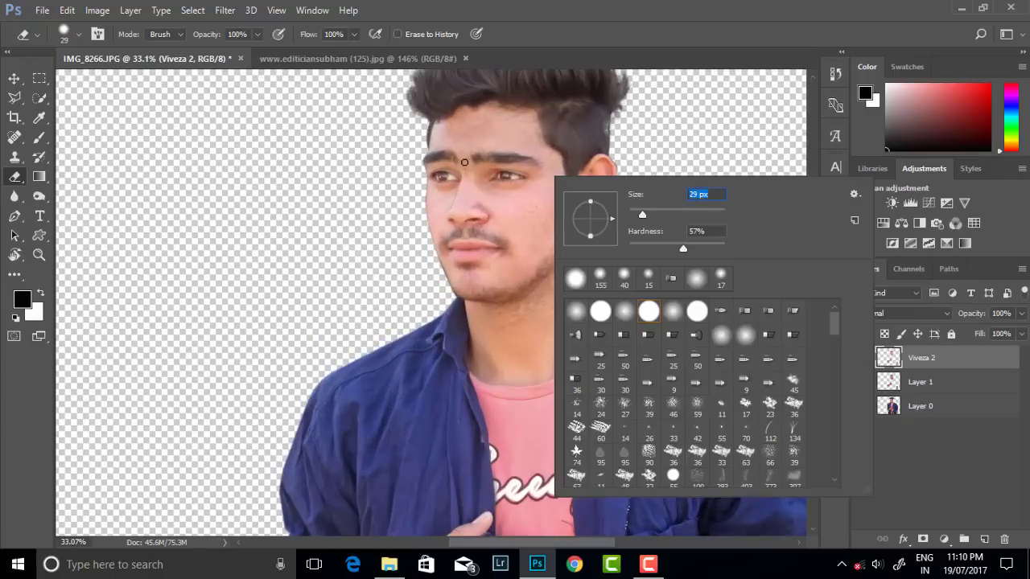
type("50")
key("Return")
right_click(502, 122)
key("Escape")
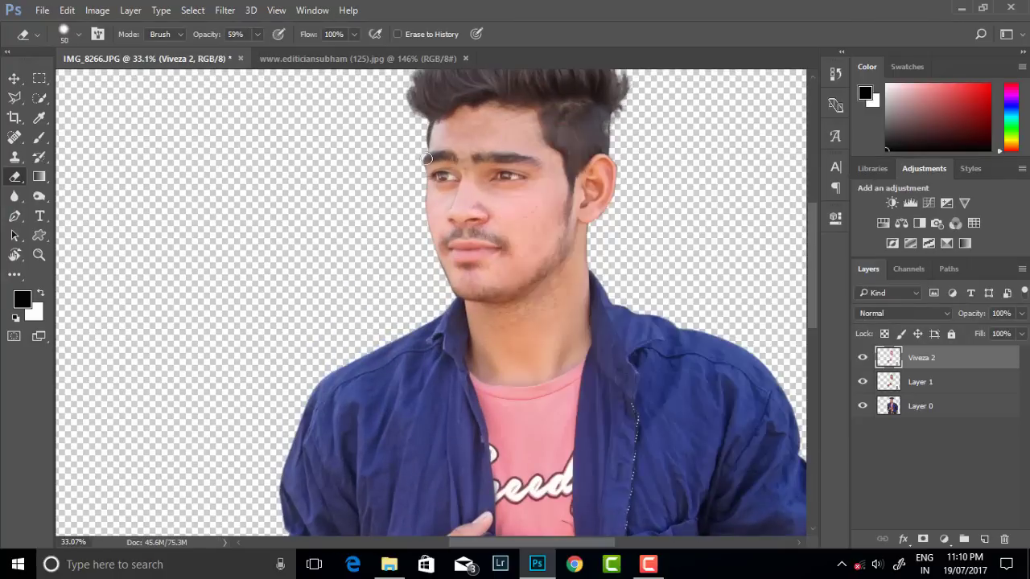
key("5")
key("9")
Softly erase the brightened skin around the eyebrows, then select all the layers
left_click_drag(505, 159, 492, 158)
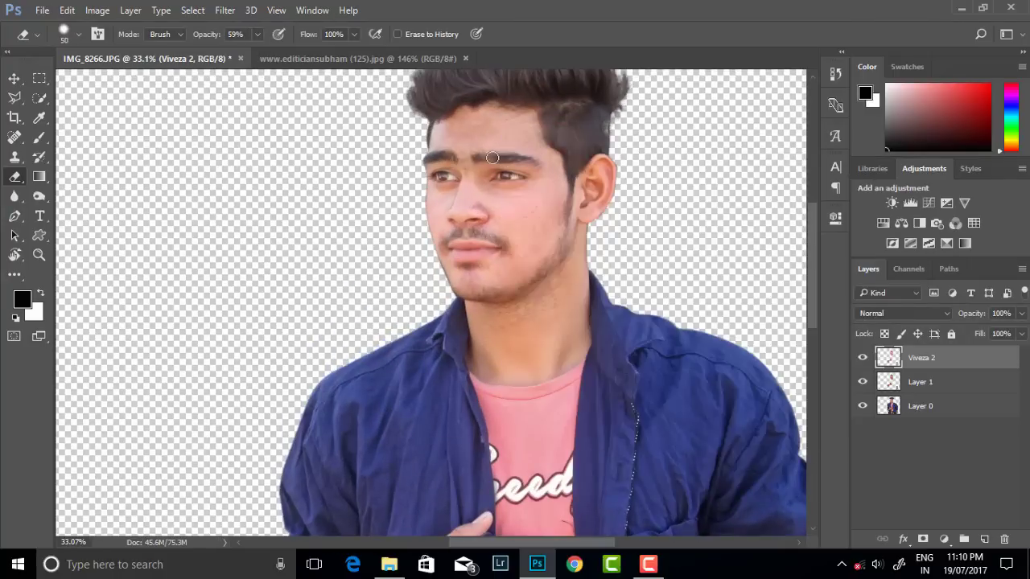
right_click(537, 162)
key("Escape")
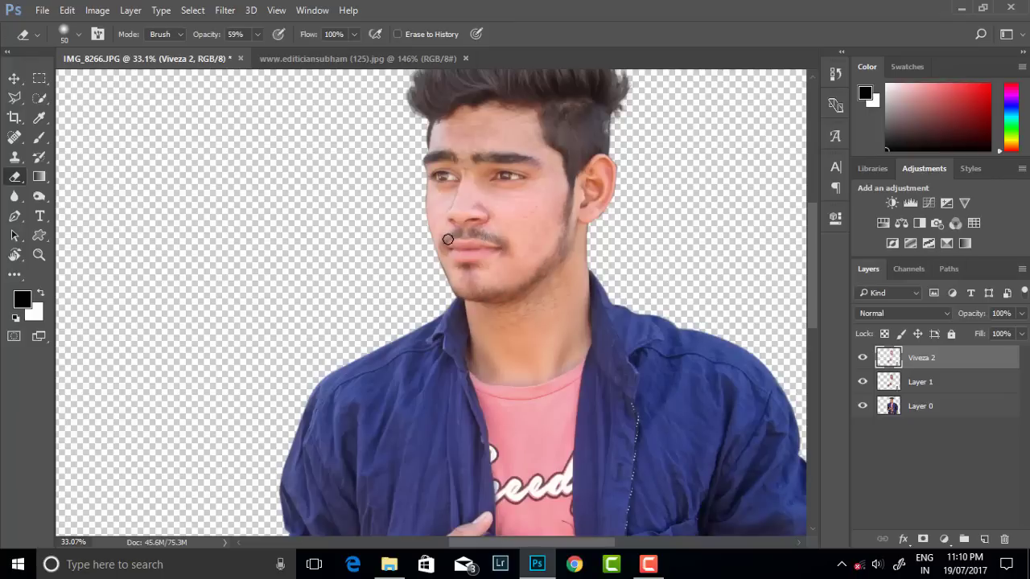
scroll(600, 171, "down", 2)
scroll(563, 168, "down", 2)
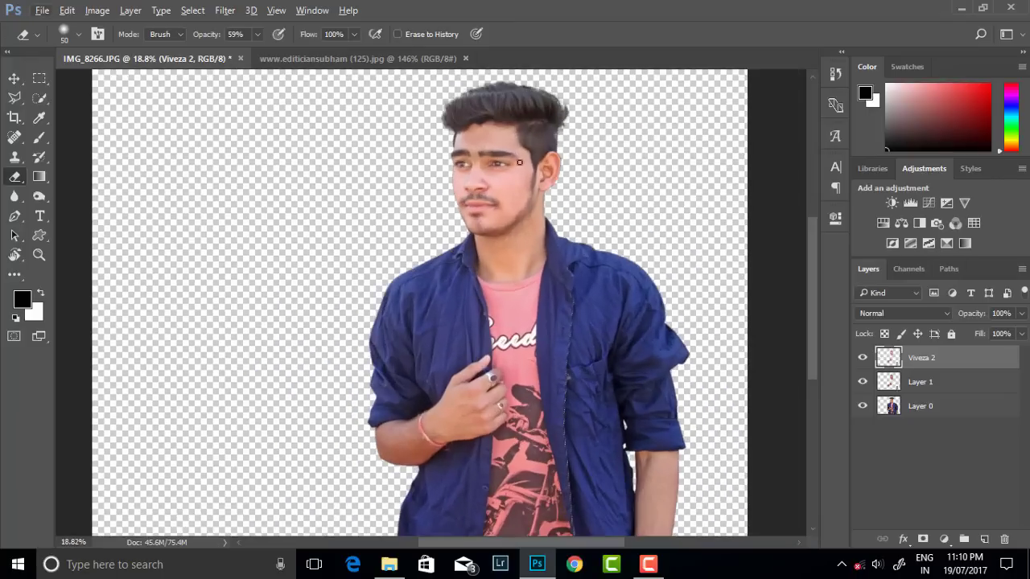
left_click(942, 405, "shift")
right_click(945, 403)
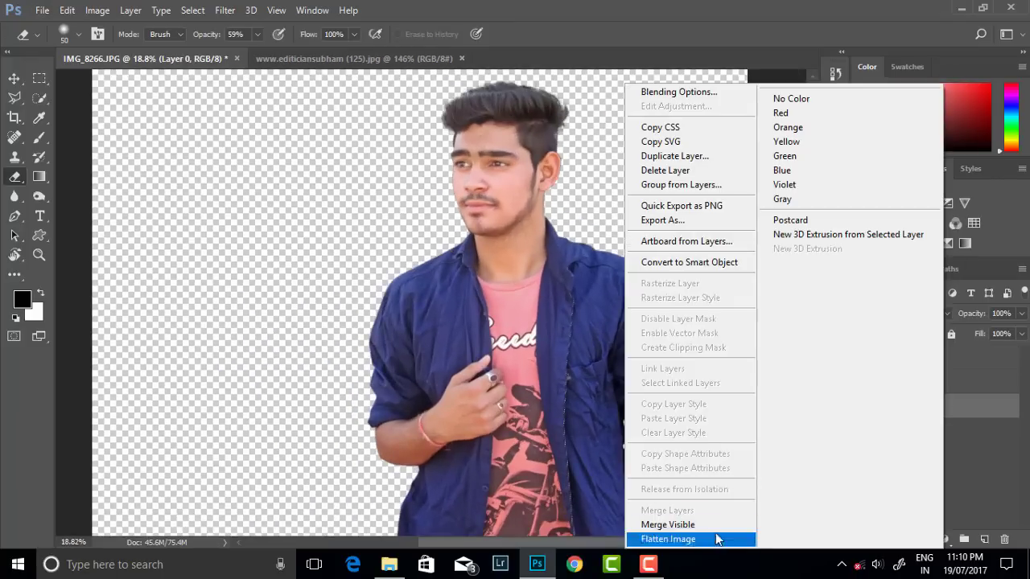
Flatten all layers into Layer 0 and bring up Camera Raw's HSL luminance controls
left_click(692, 536)
key("ctrl+0")
left_click(225, 9)
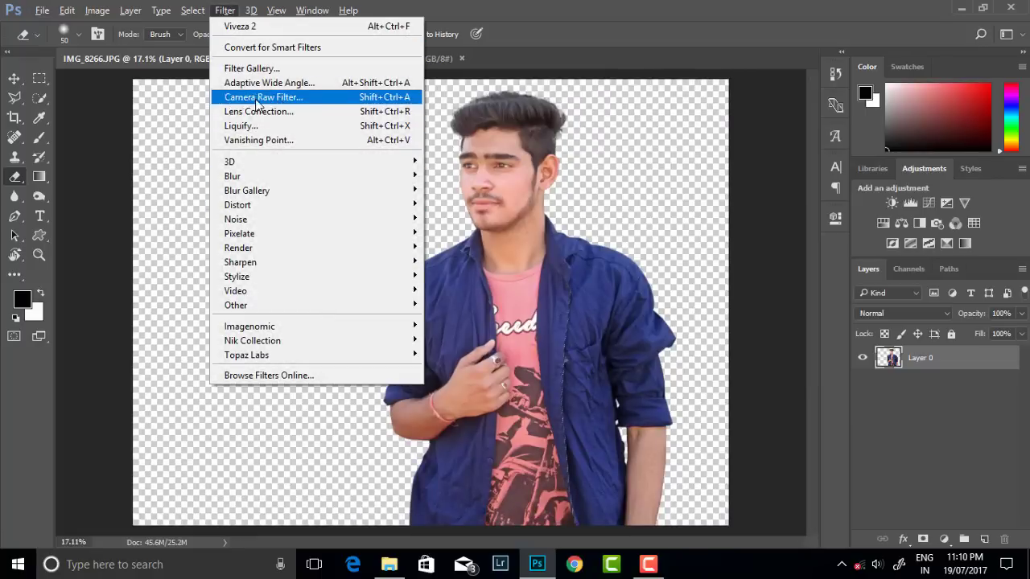
key("Escape")
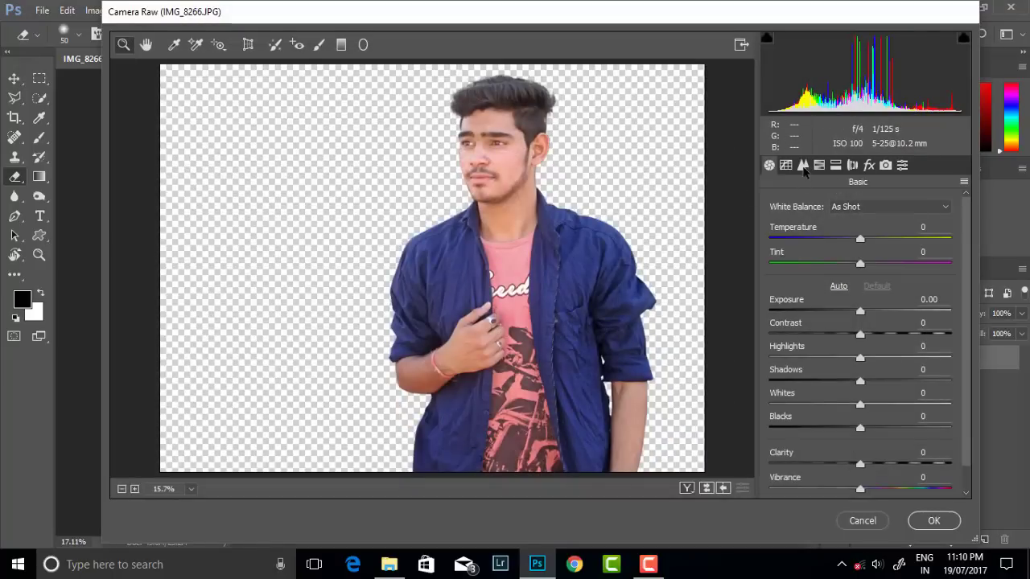
left_click(819, 165)
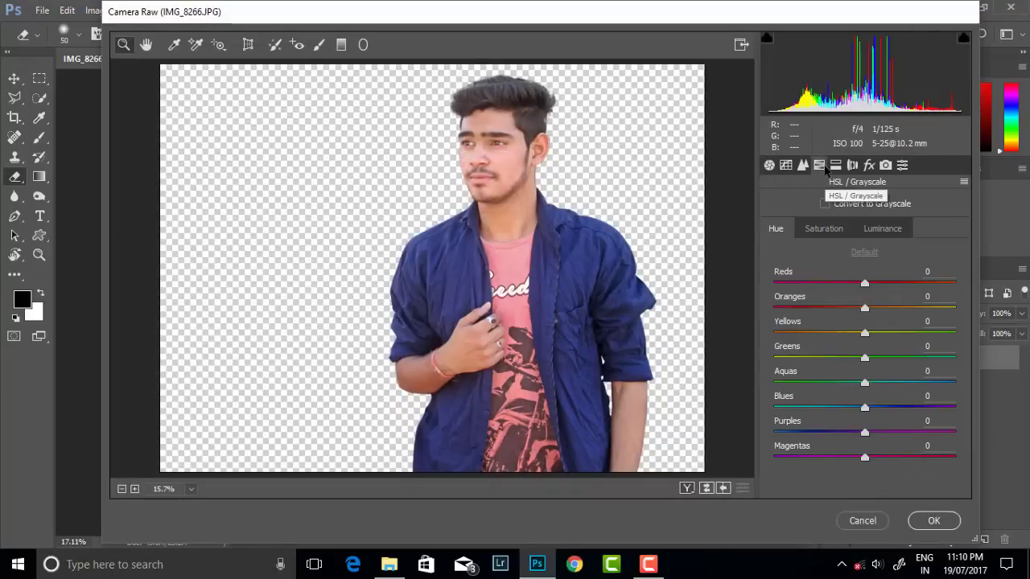
left_click(882, 228)
Brighten the orange luminance, and test then reset the blues luminance to zero
mouse_move(865, 308)
left_mouse_down()
mouse_move(903, 285)
mouse_move(875, 284)
left_mouse_up()
left_click(824, 229)
left_click(883, 229)
left_click_drag(865, 408, 774, 409)
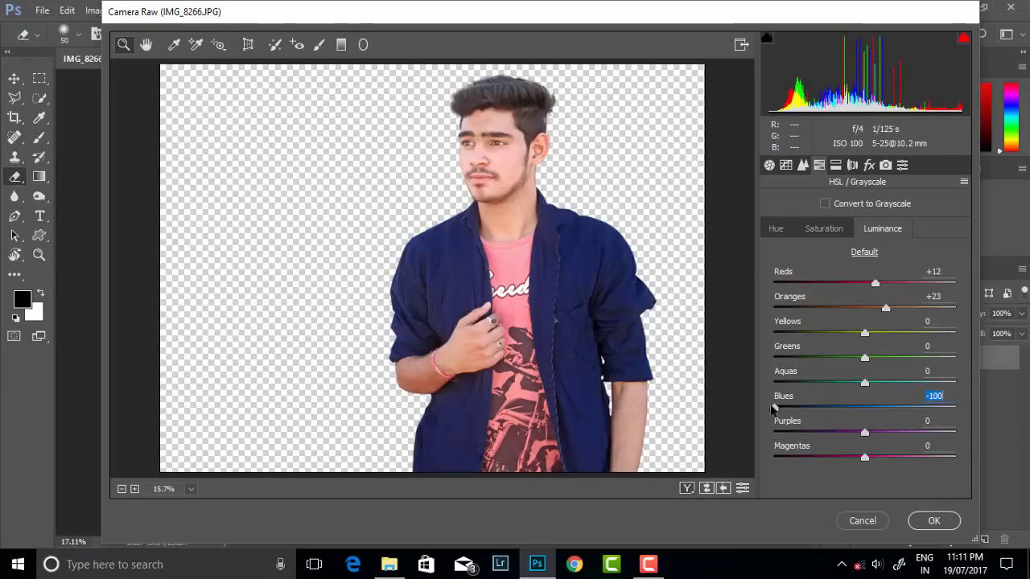
double_click(774, 407)
Test and reset the blues saturation and hue so the shirt stays blue, then apply Camera Raw
left_click(824, 229)
left_click_drag(864, 409, 743, 417)
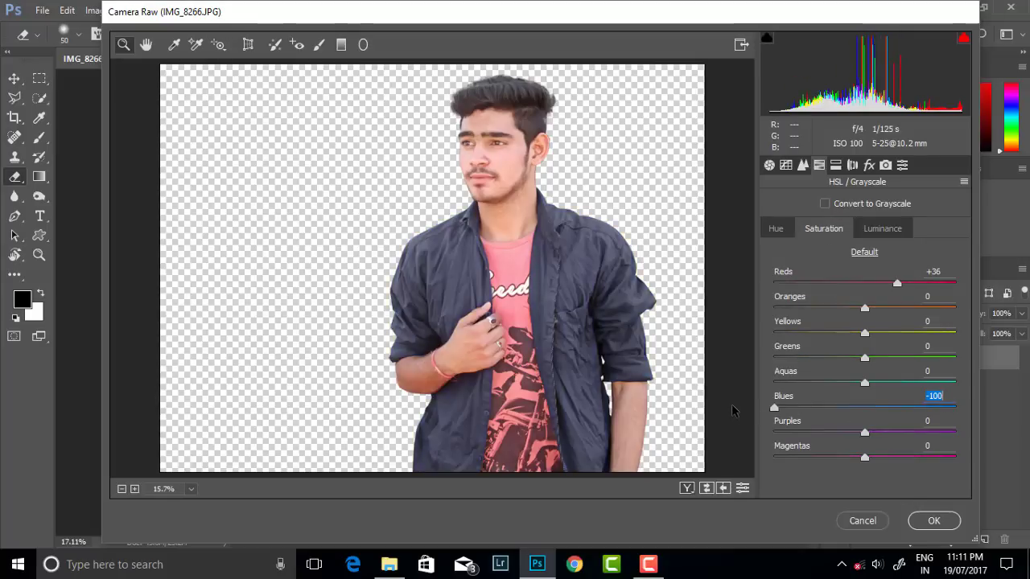
double_click(774, 408)
left_click(776, 228)
mouse_move(865, 409)
left_mouse_down()
mouse_move(956, 409)
mouse_move(777, 426)
mouse_move(988, 419)
left_mouse_up()
double_click(955, 408)
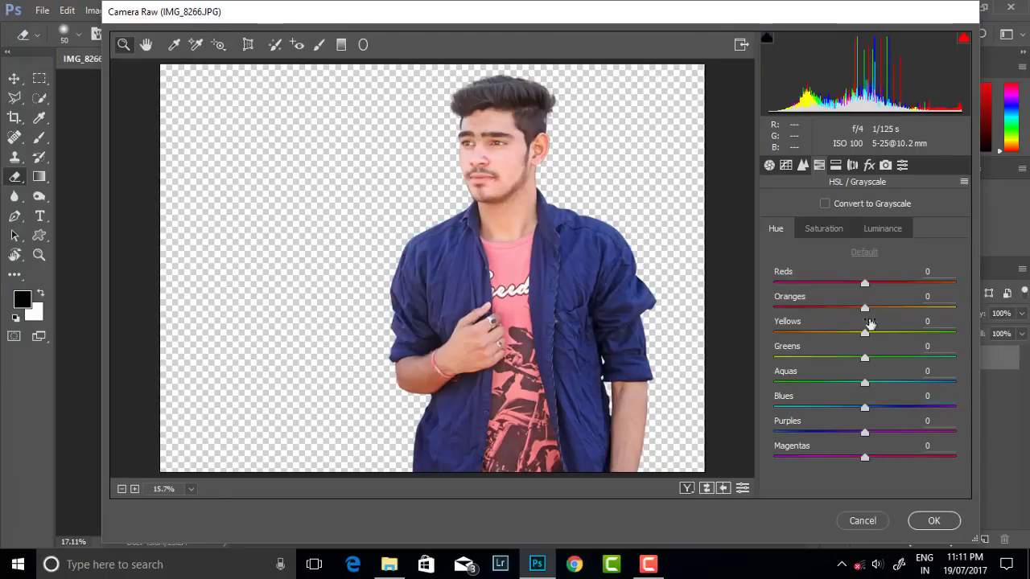
left_click(933, 521)
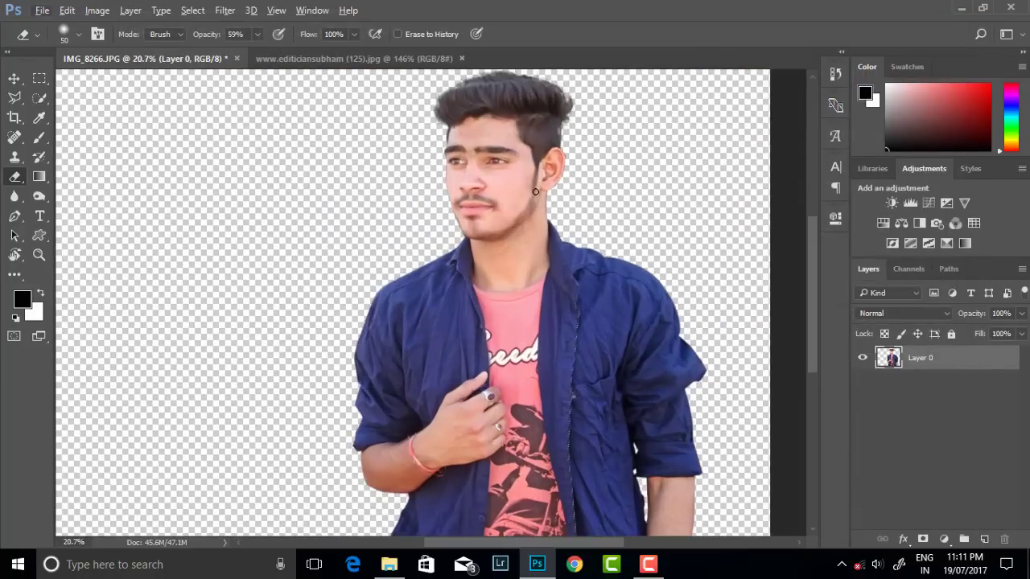
Duplicate Layer 0, apply Portraiture (Fine 20, Medium 15, Large 14, Threshold 33), and add an inverted black mask
left_click_drag(949, 360, 984, 539)
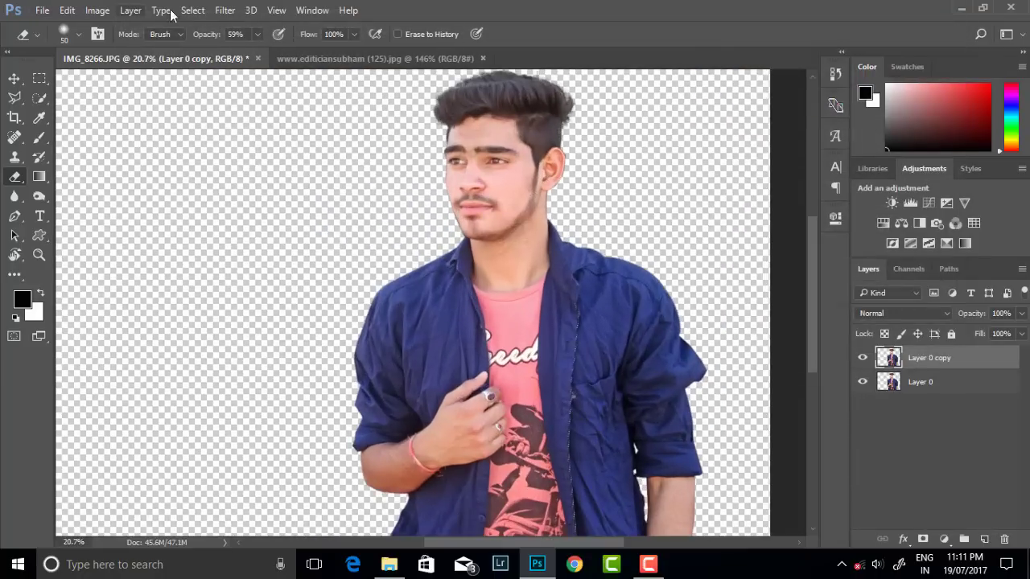
left_click(224, 10)
left_click(460, 341)
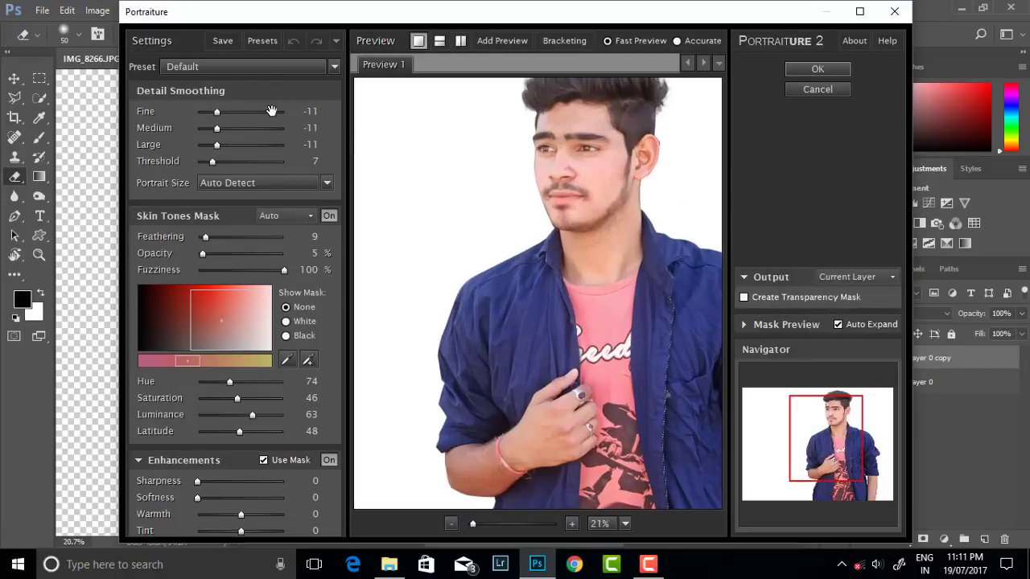
type("20\t15\t14\t33")
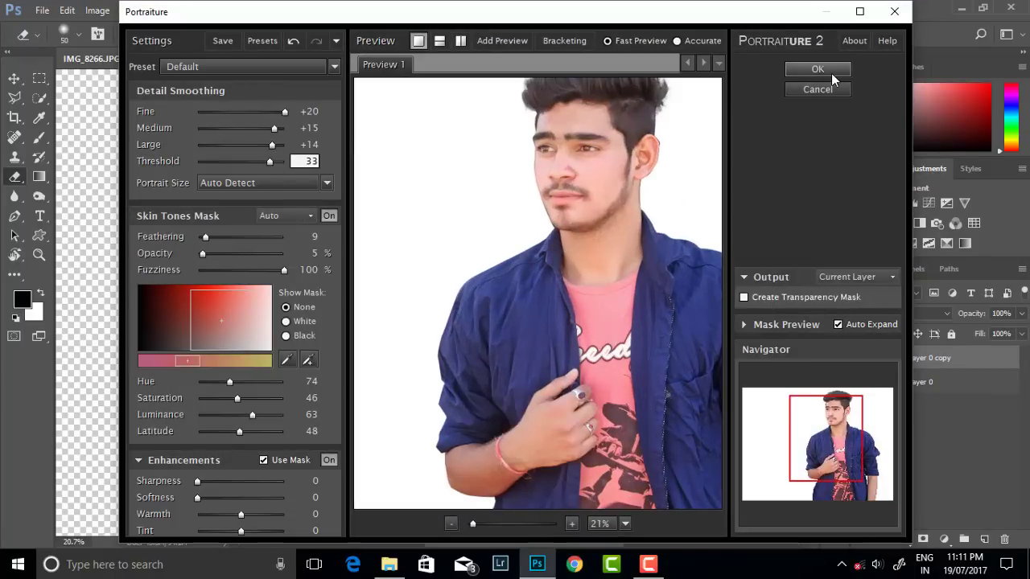
left_click(831, 72)
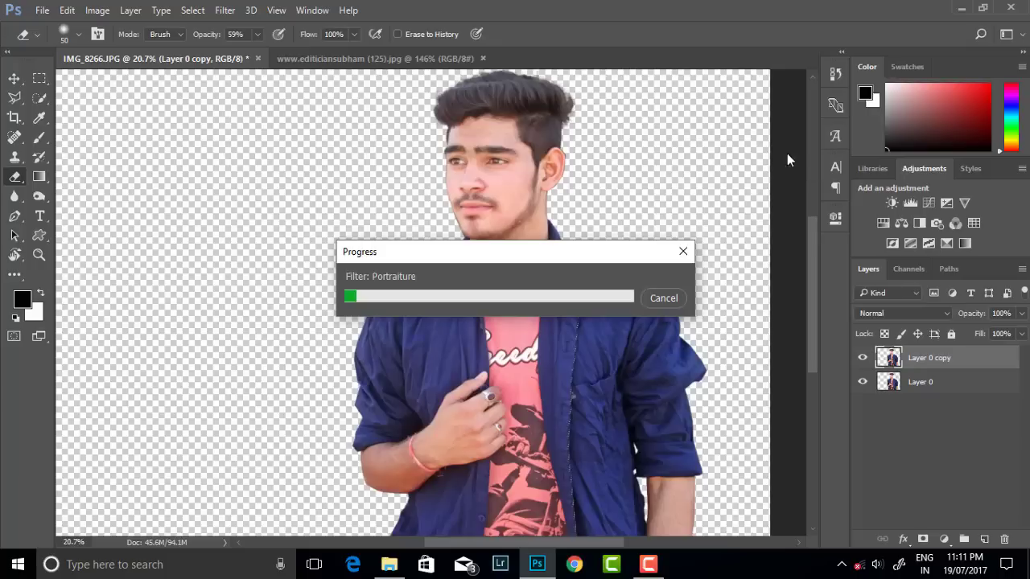
left_click(923, 539)
key("ctrl+i")
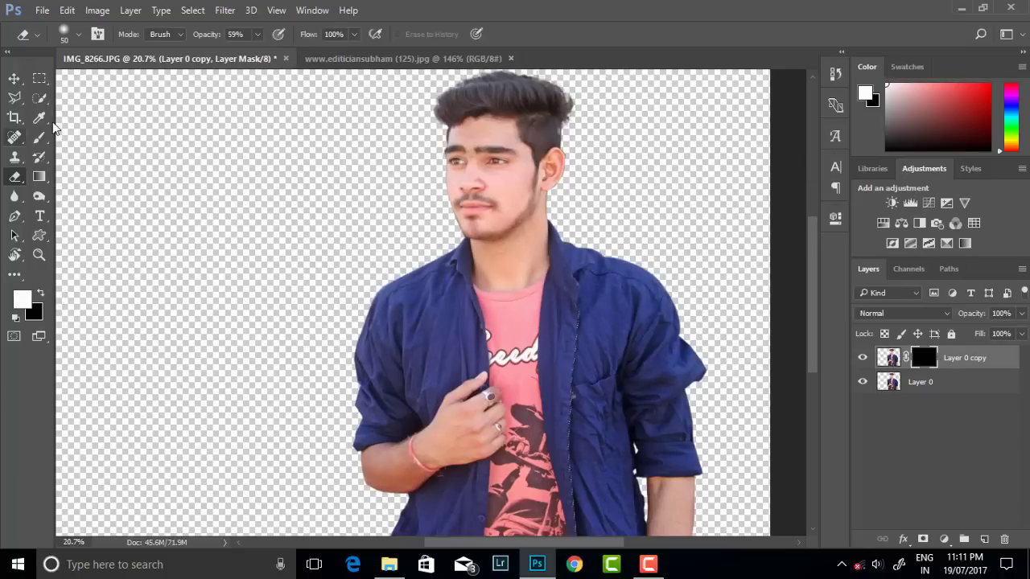
Set up the Brush at 91% opacity with size 64
left_click(39, 137)
scroll(491, 186, "up", 5)
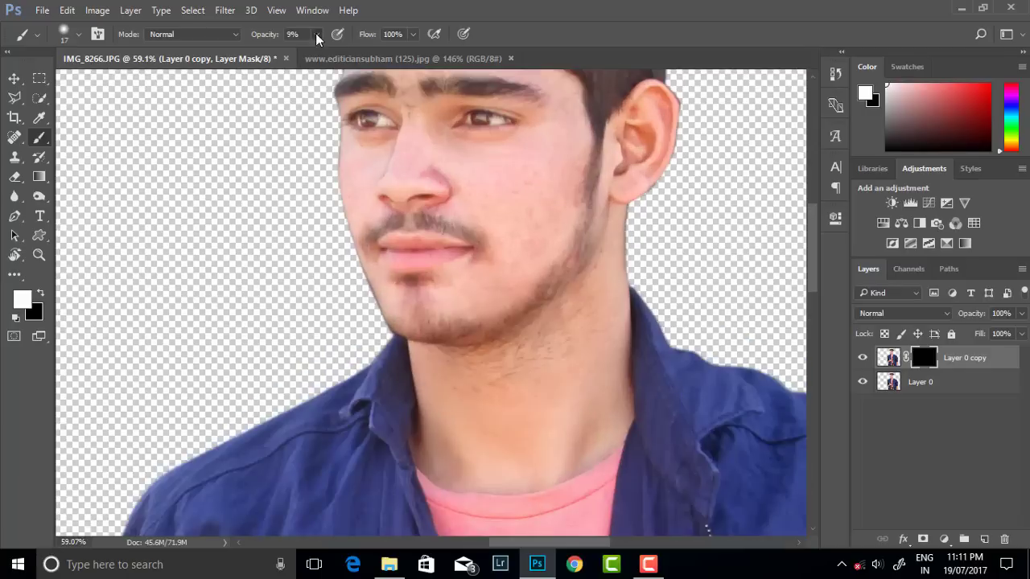
type("1")
right_click(527, 201)
left_click_drag(627, 240, 641, 240)
key("Return")
Paint white on the mask to restore the smoothed skin on the face
left_click_drag(435, 163, 425, 172)
scroll(427, 331, "down", 2)
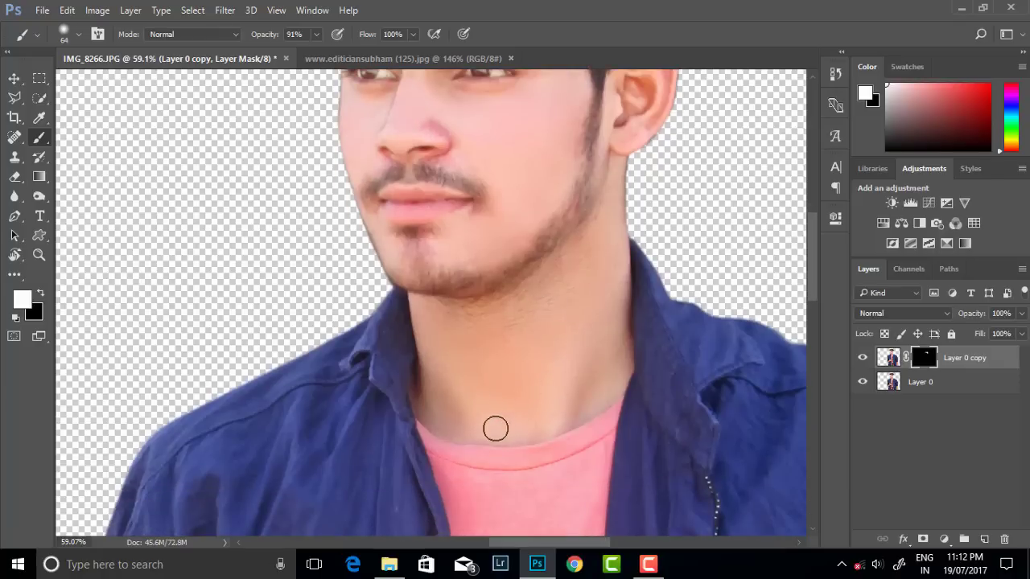
scroll(507, 338, "up", 4)
scroll(397, 261, "up", 3)
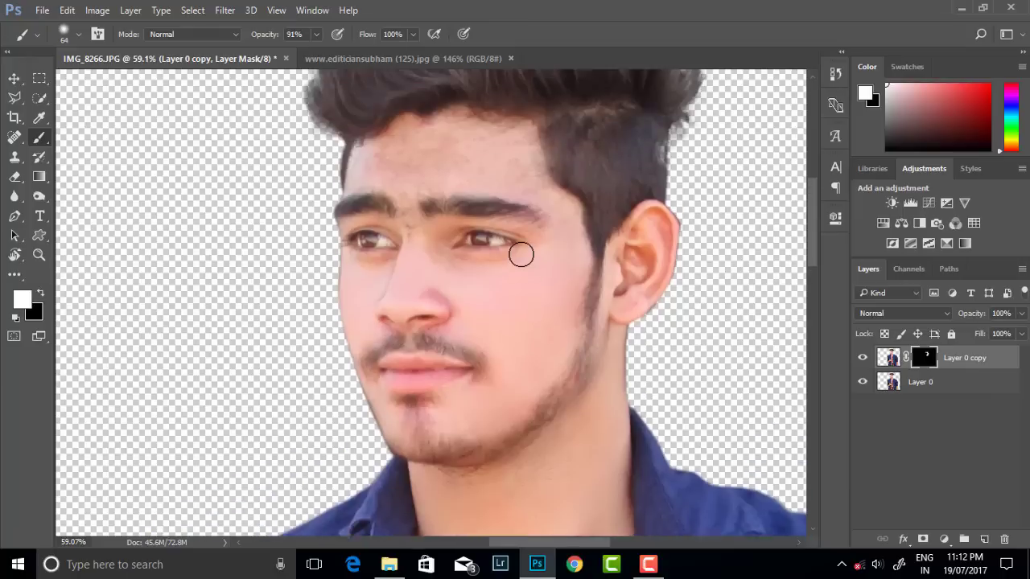
scroll(405, 254, "up", 1)
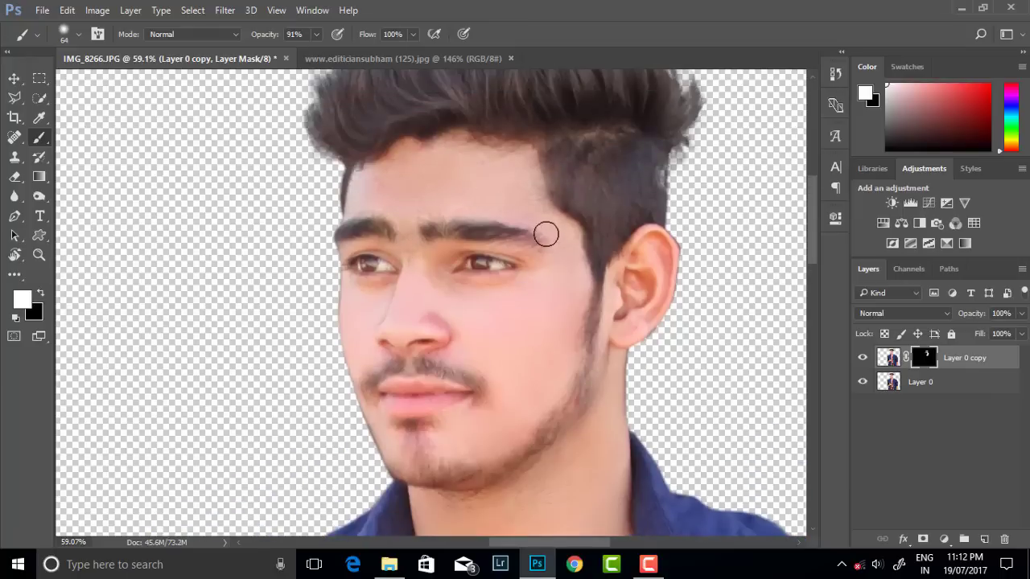
scroll(673, 309, "down", 2)
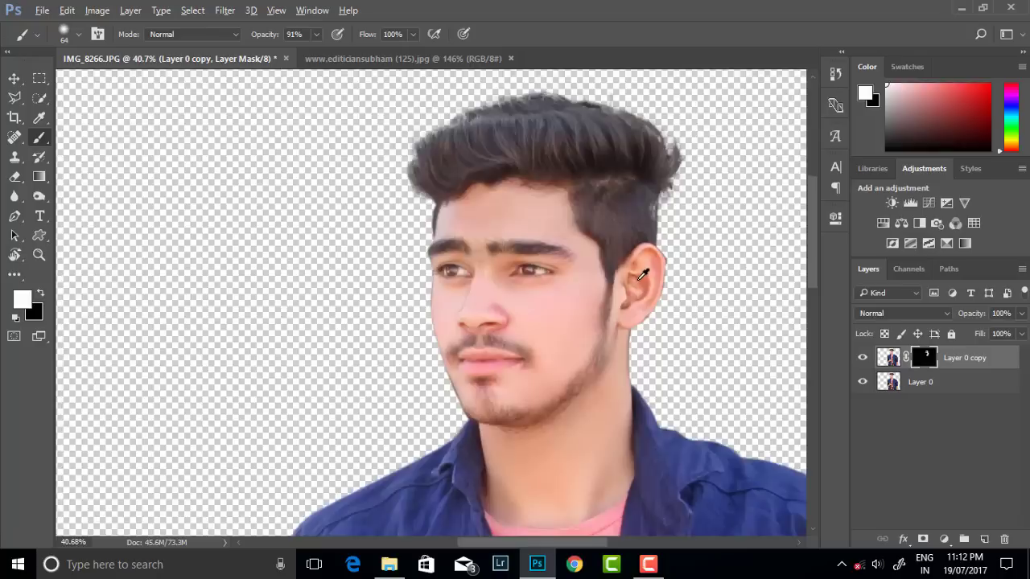
scroll(611, 298, "down", 2)
scroll(571, 283, "down", 1)
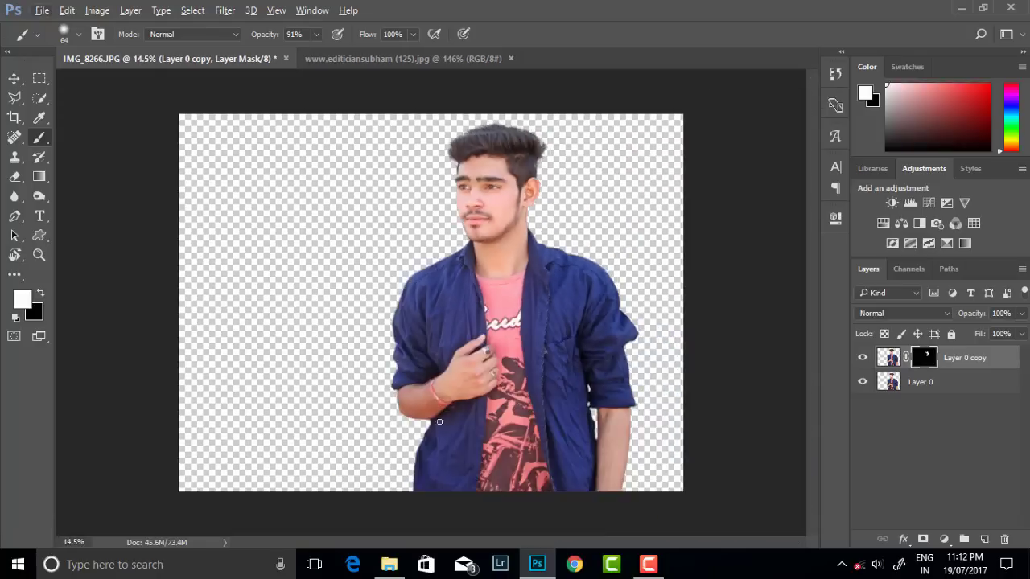
scroll(438, 418, "up", 1)
Paint the remaining skin with a 117 brush, then Merge Visible into one layer
right_click(437, 418)
key("Return")
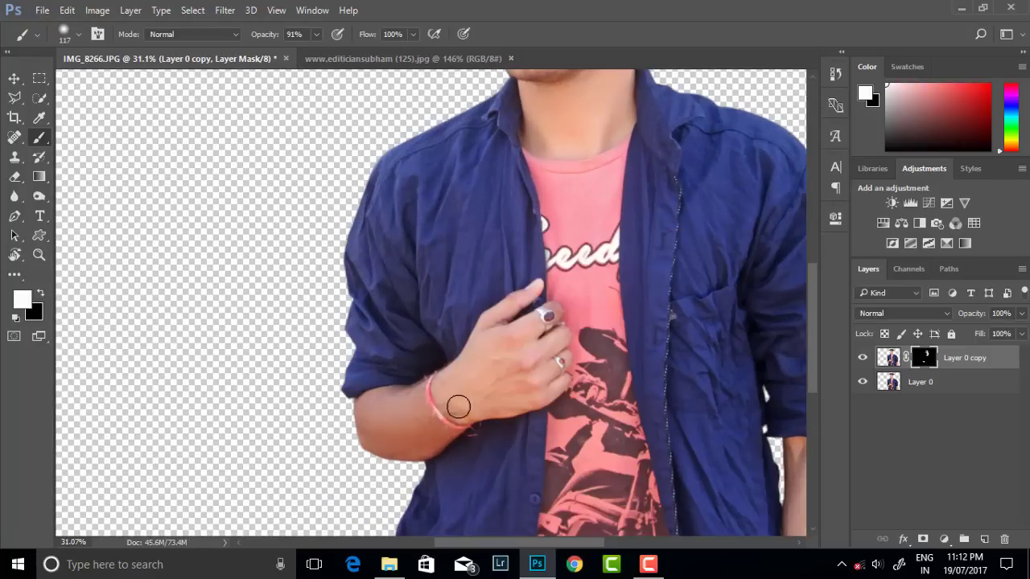
scroll(495, 332, "down", 1)
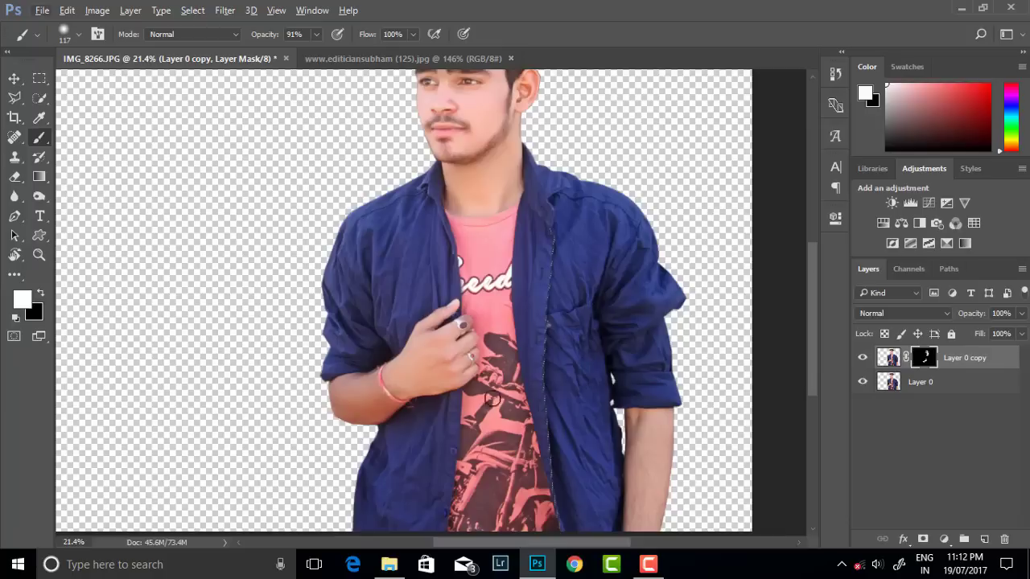
scroll(535, 272, "down", 1)
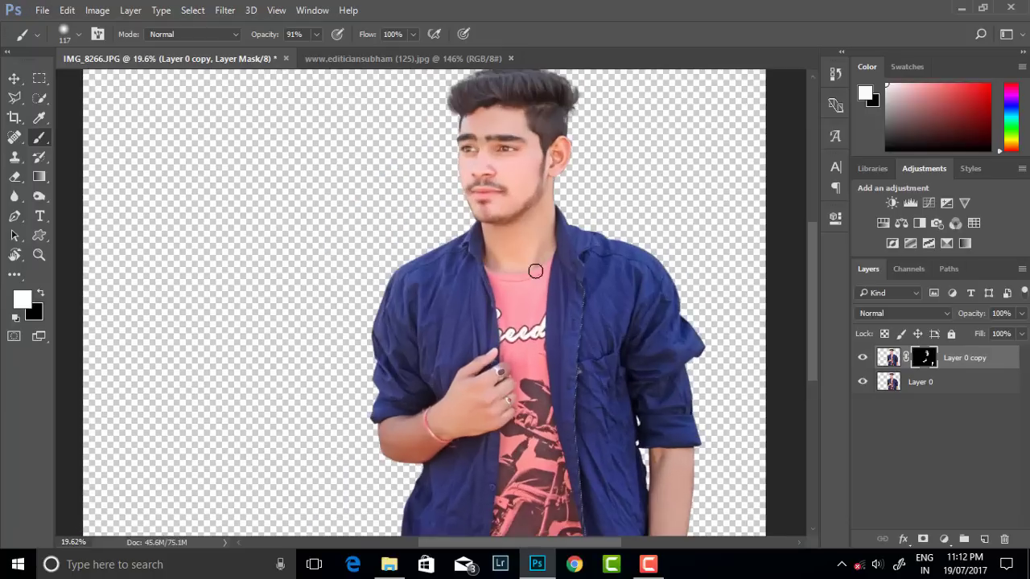
right_click(960, 383)
left_click(668, 522)
Turn the lip path into a selection and try Hue/Saturation, cancelling without changes
scroll(541, 153, "up", 2)
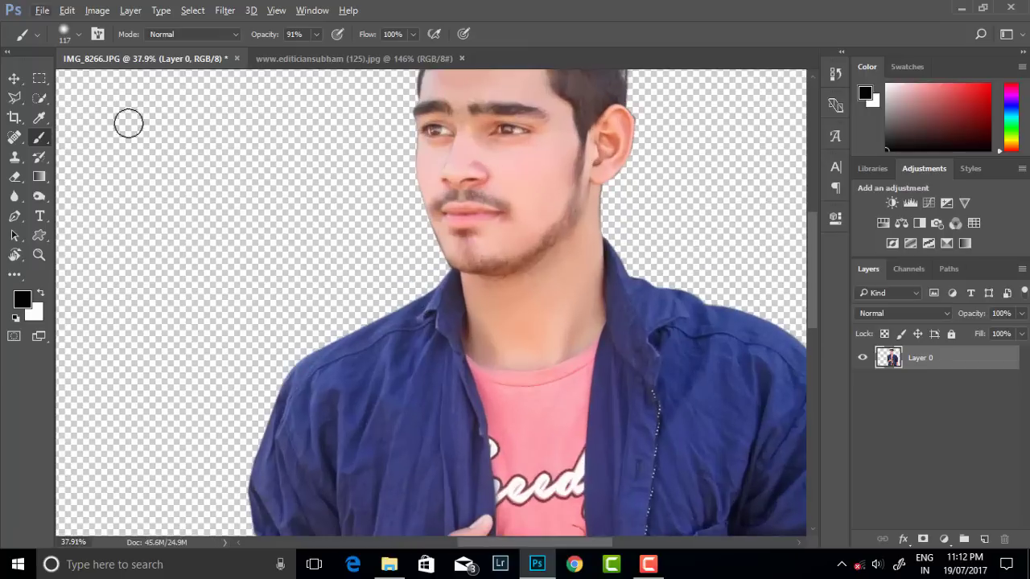
scroll(489, 184, "up", 1)
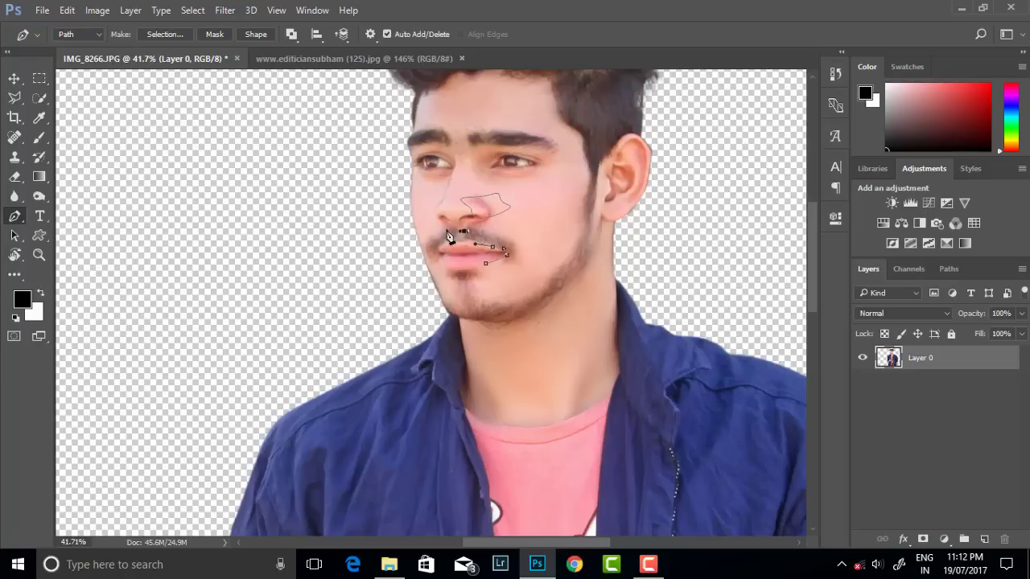
right_click(498, 270)
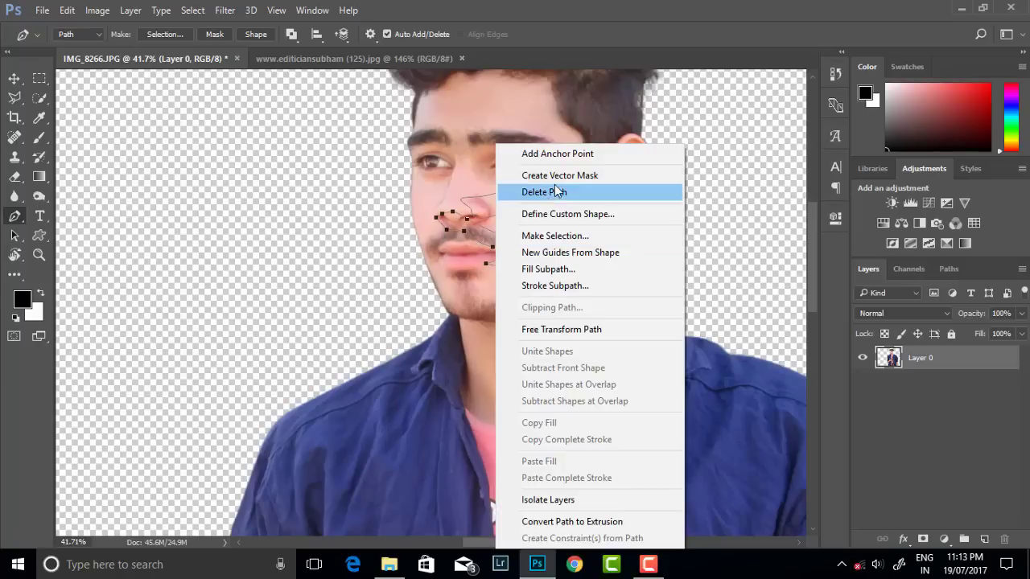
left_click(555, 233)
left_click(597, 157)
left_click(98, 10)
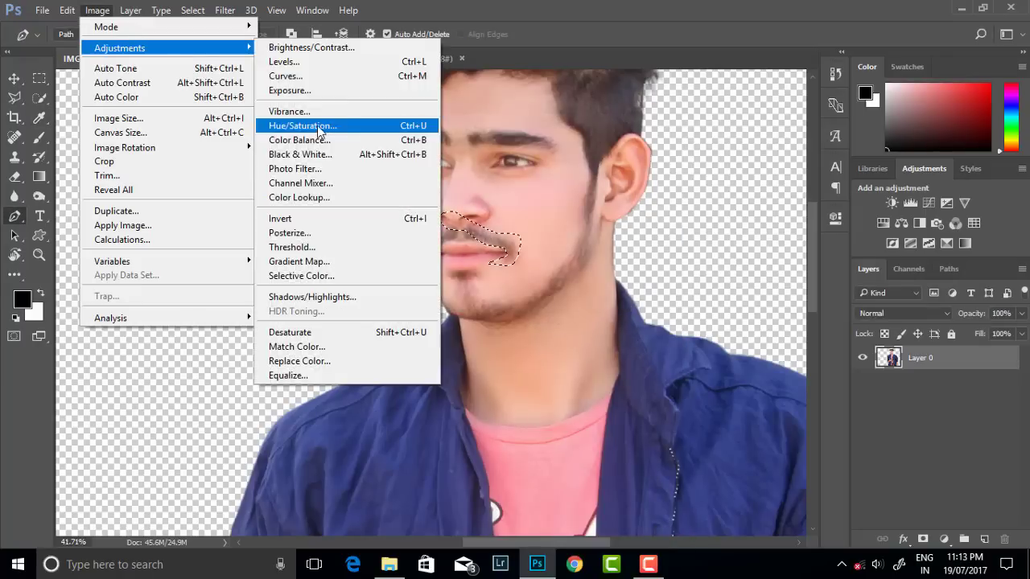
left_click(338, 125)
key("Escape")
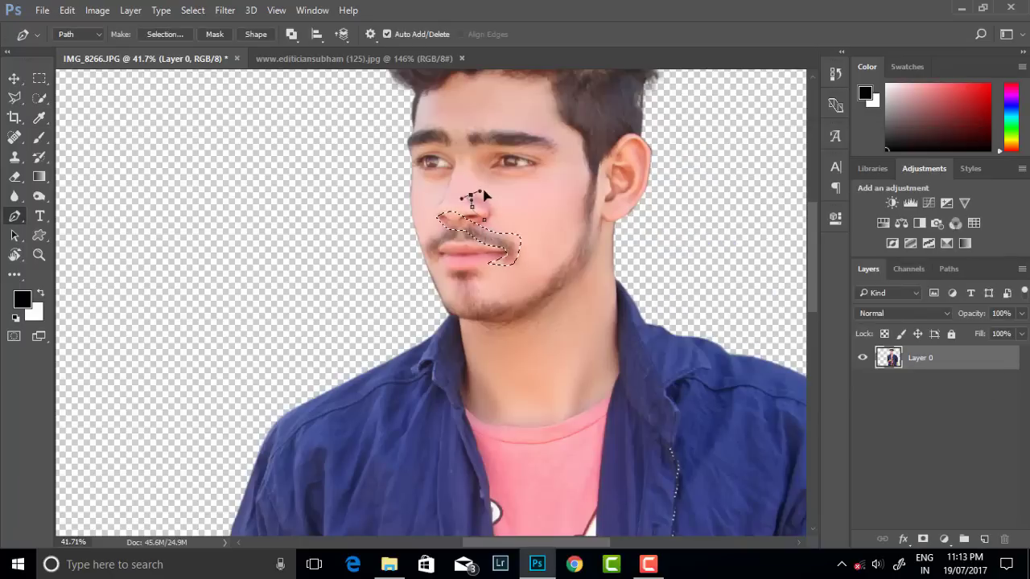
Select the nose tip from its path and lower its saturation to -21
right_click(486, 223)
left_click(531, 153)
right_click(490, 216)
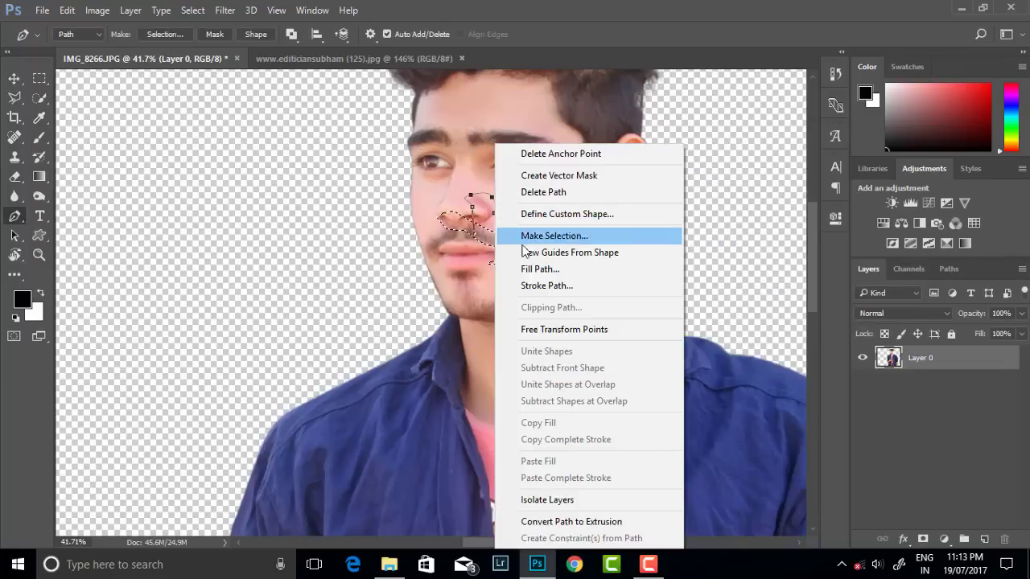
left_click(563, 232)
key("Return")
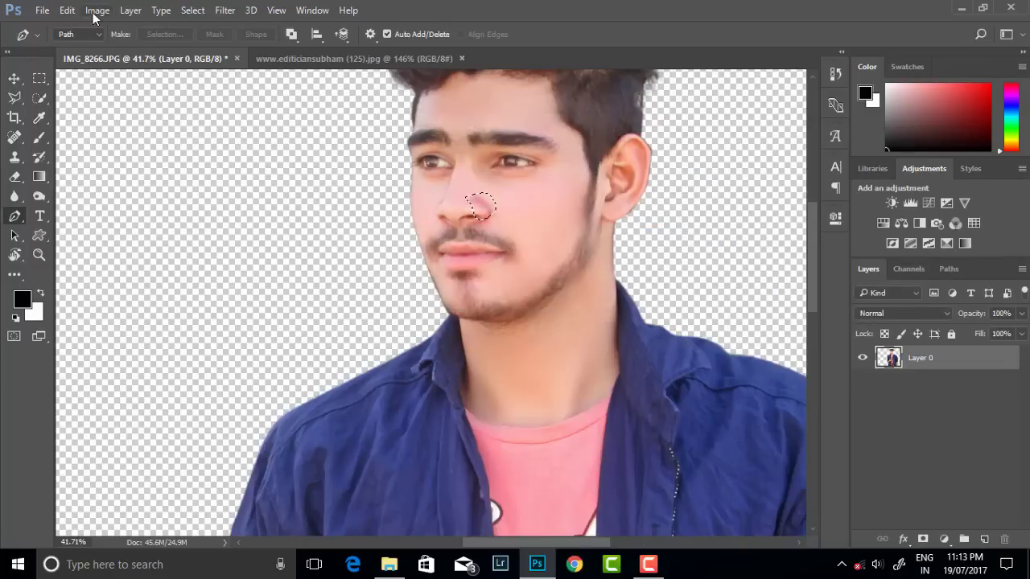
left_click(96, 10)
left_click(322, 124)
left_click_drag(782, 277, 775, 279)
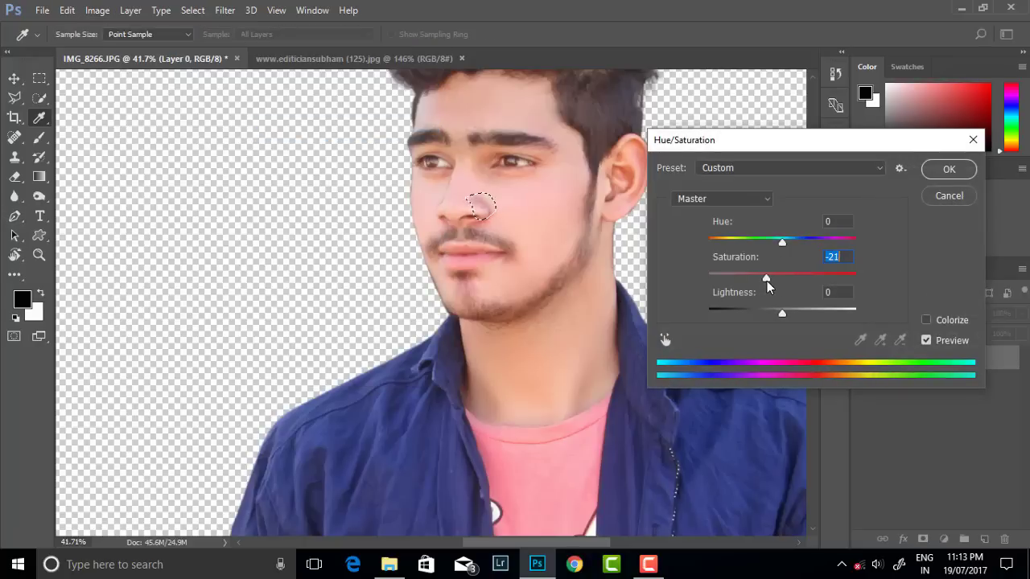
left_click(950, 169)
Outline the skin above the upper lip and reduce its saturation with Hue/Saturation
key("p")
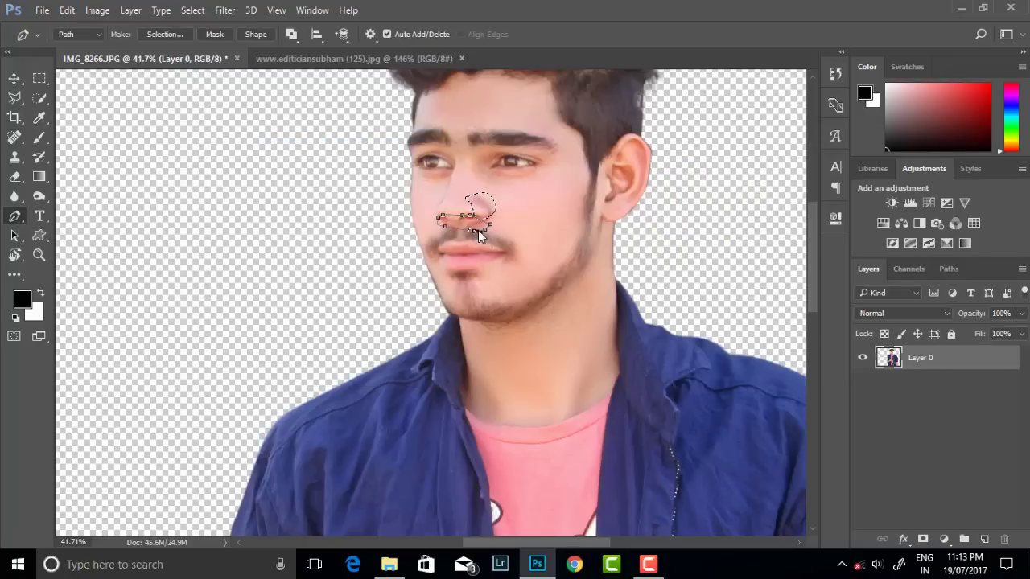
right_click(478, 230)
left_click(523, 273)
key("Return")
left_click(97, 10)
left_click(322, 127)
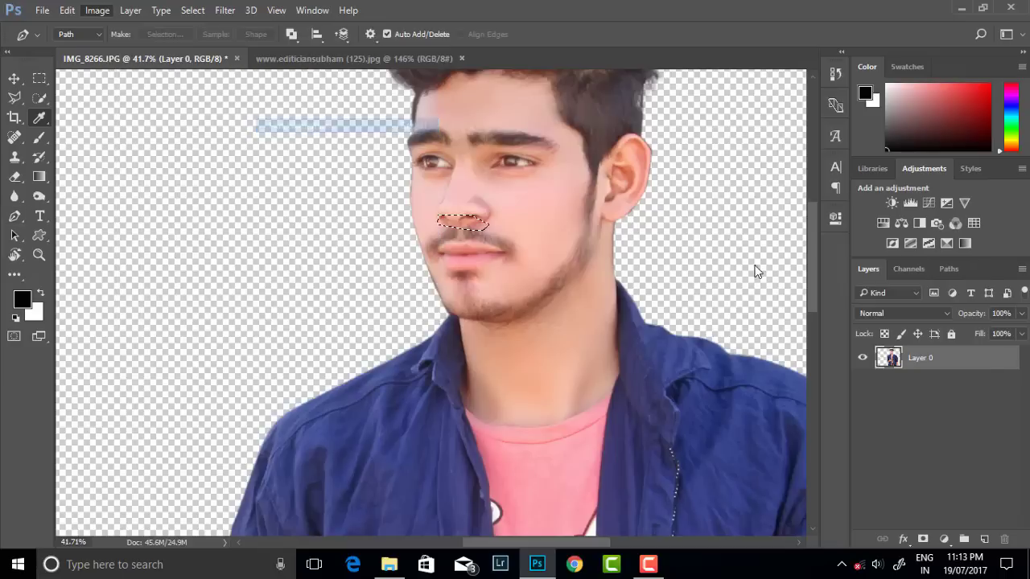
key("Return")
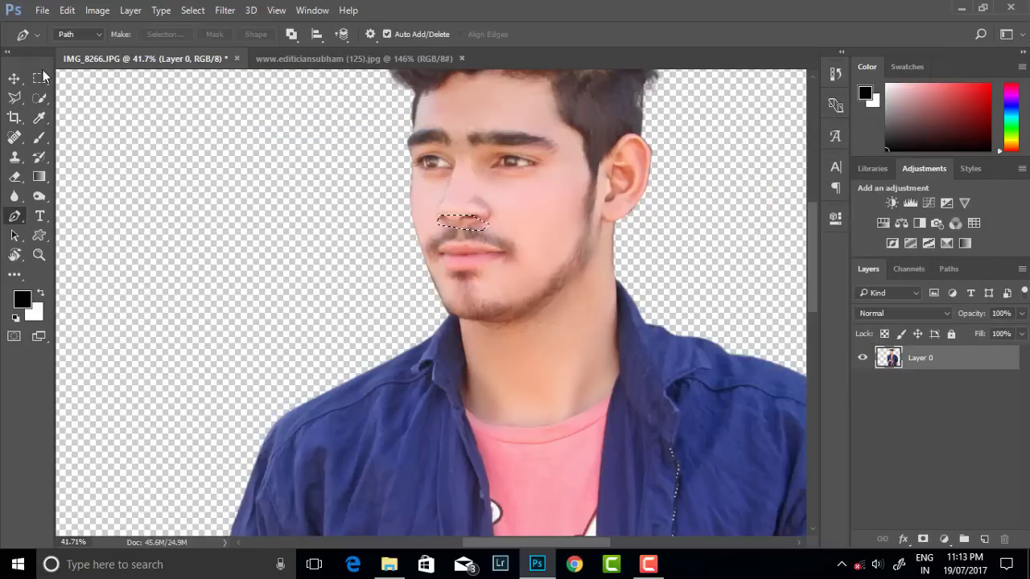
Clear the selection
left_click(39, 78)
key("ctrl+d")
scroll(521, 222, "down", 2)
scroll(520, 222, "down", 2)
Move the man cutout up and left toward the top of the canvas
scroll(521, 222, "down", 1)
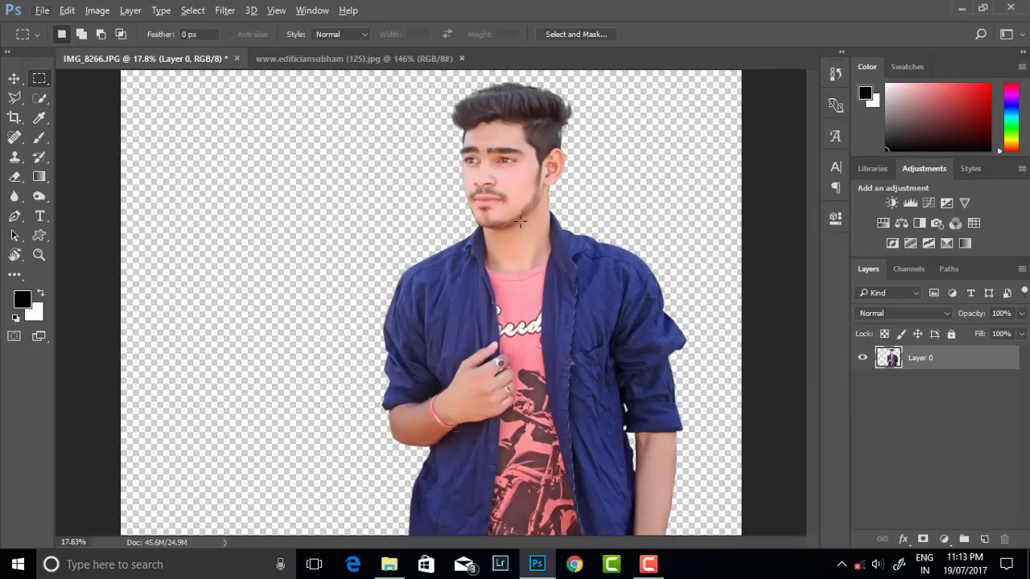
scroll(622, 211, "down", 1)
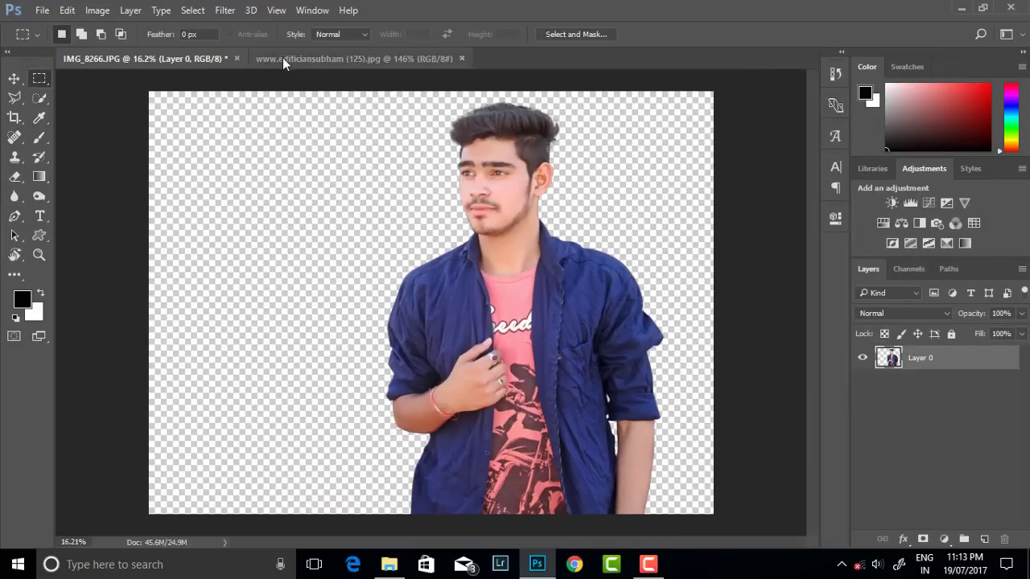
left_click(322, 58)
left_click(144, 58)
key("v")
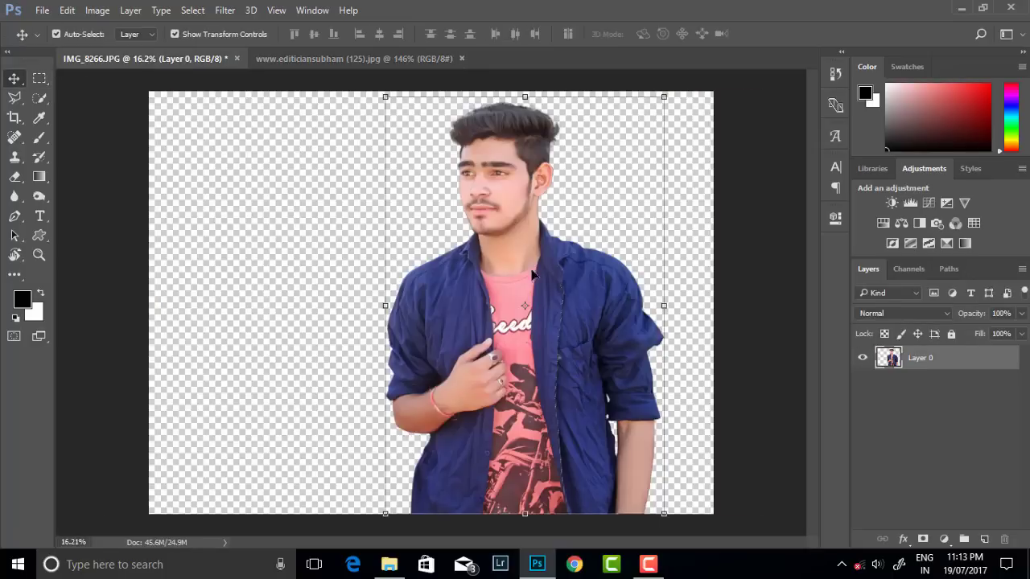
mouse_move(532, 275)
left_mouse_down()
mouse_move(214, 59)
mouse_move(174, 50)
left_mouse_up()
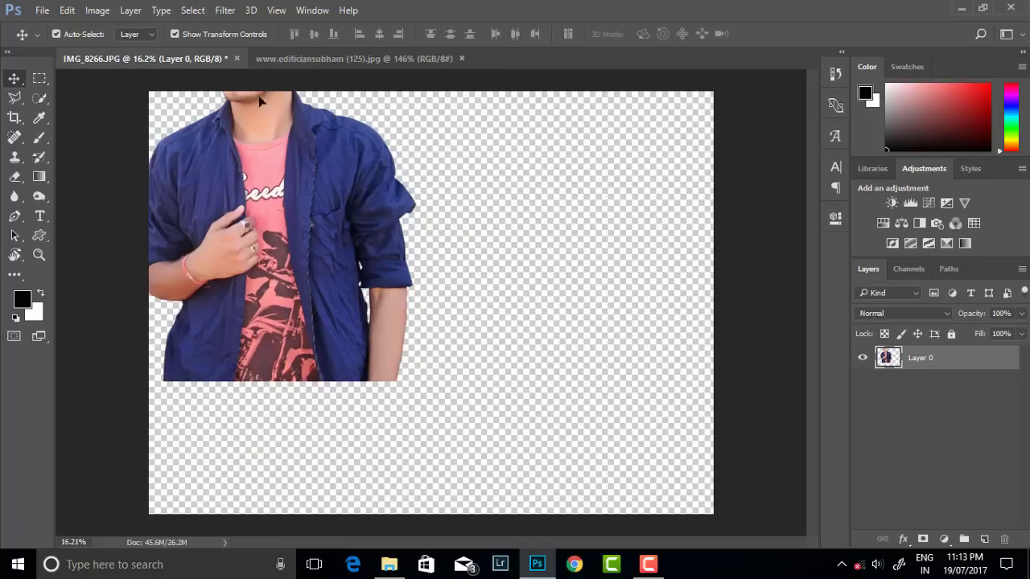
left_click_drag(259, 101, 358, 161)
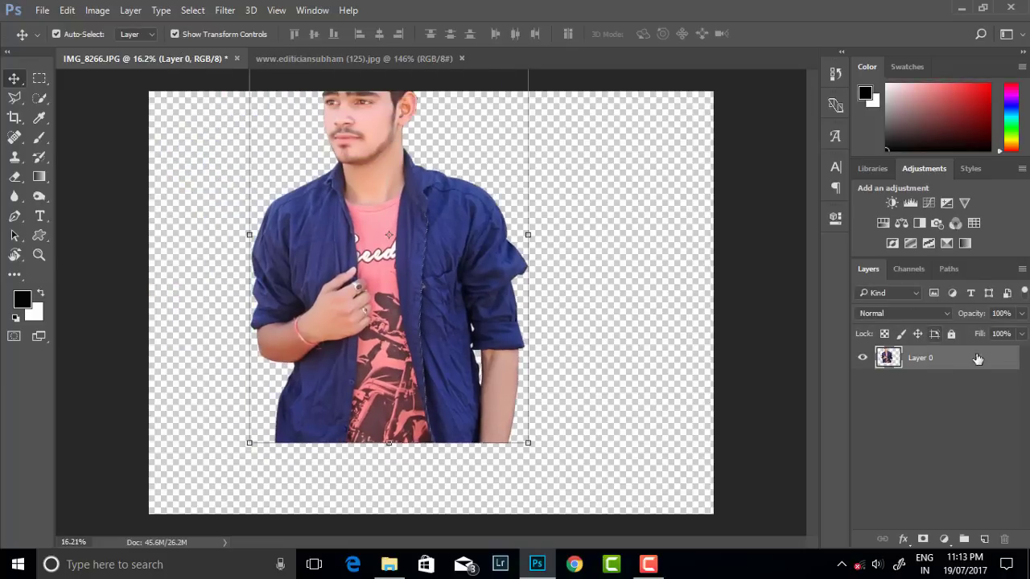
Flatten the image onto white and convert Background back to a layer
right_click(957, 358)
left_click(794, 534)
left_click(1006, 358)
Undo the flatten and move the man toward the top-left
scroll(552, 319, "down", 2)
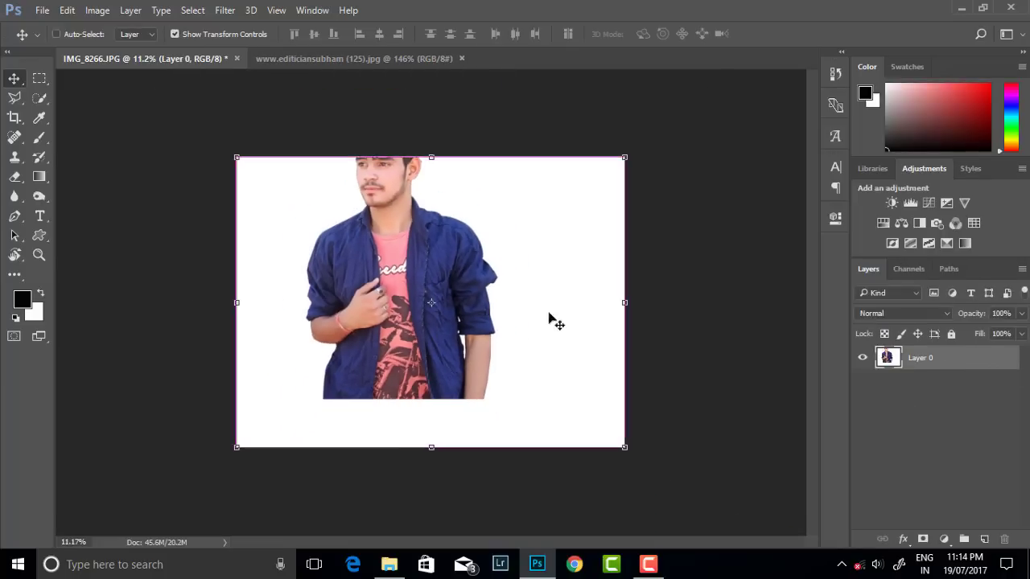
key("ctrl+alt+z")
key("ctrl+alt+z")
mouse_move(544, 315)
left_mouse_down()
mouse_move(213, 64)
mouse_move(494, 273)
mouse_move(510, 303)
mouse_move(505, 254)
mouse_move(731, 379)
left_mouse_up()
Drag the street photo into IMG_8266 and scale it up to fill the canvas
left_click(337, 58)
left_click(612, 247)
left_click(1003, 357)
left_click_drag(594, 238, 375, 182)
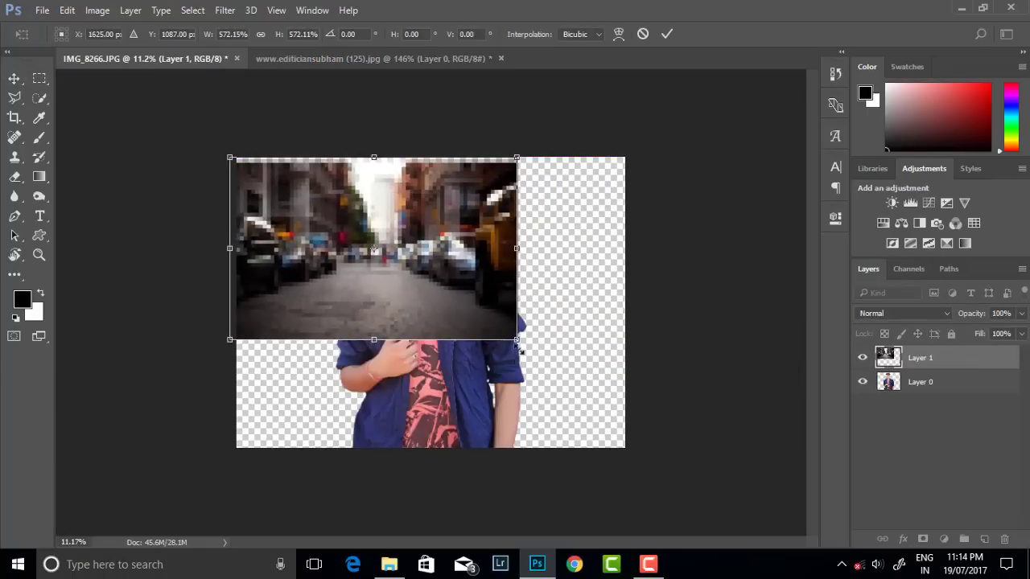
left_click_drag(519, 346, 751, 490)
left_click_drag(524, 425, 491, 448)
mouse_move(720, 161)
left_mouse_down()
mouse_move(733, 150)
mouse_move(650, 143)
left_mouse_up()
Commit the street resize and place the man's layer above the street
left_click(667, 34)
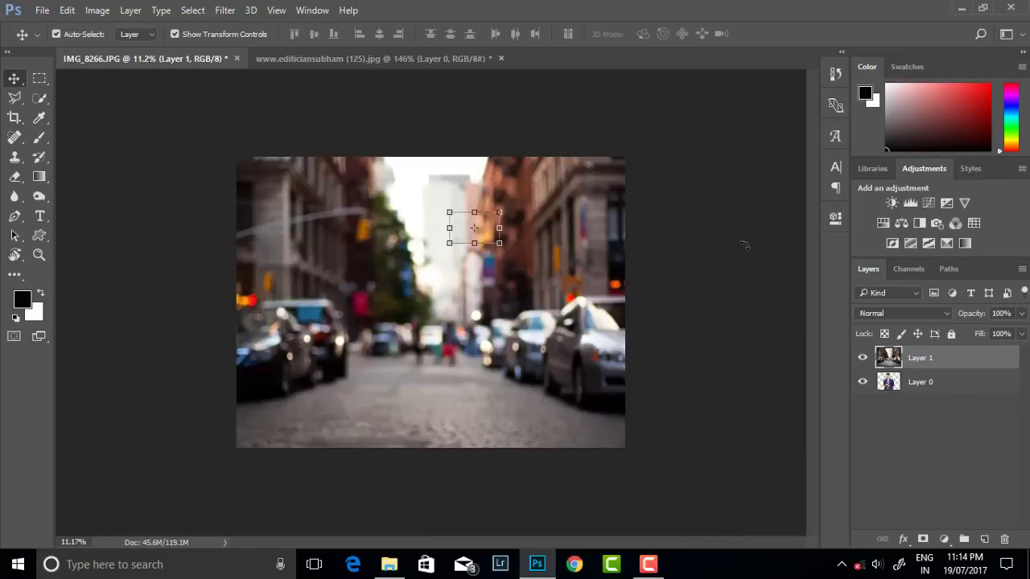
key("ctrl+t")
key("Return")
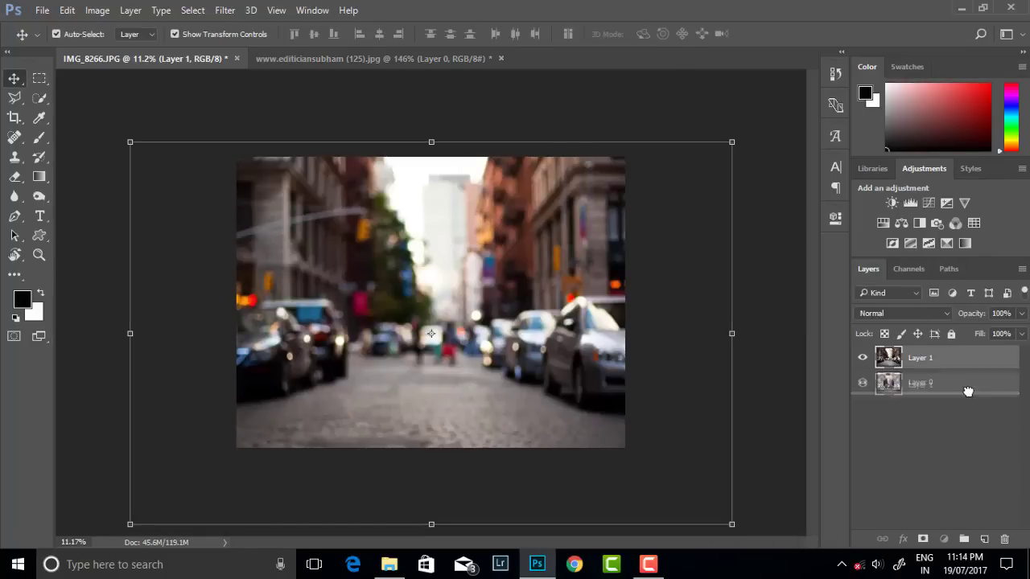
left_click_drag(961, 383, 926, 354)
scroll(465, 241, "down", 1)
left_click_drag(451, 241, 427, 265)
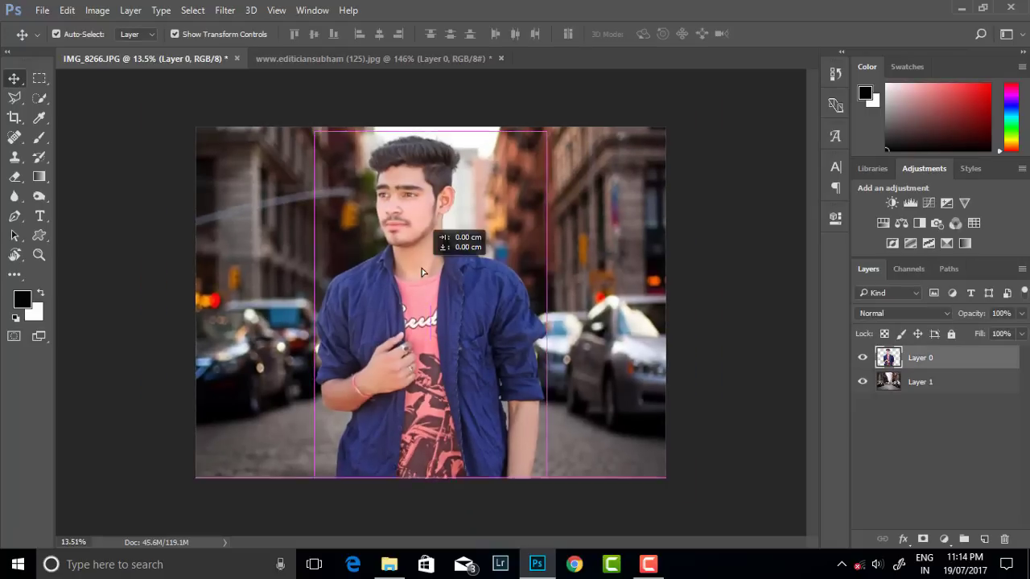
Crop the canvas taller, extending it upward above the man
left_click(15, 119)
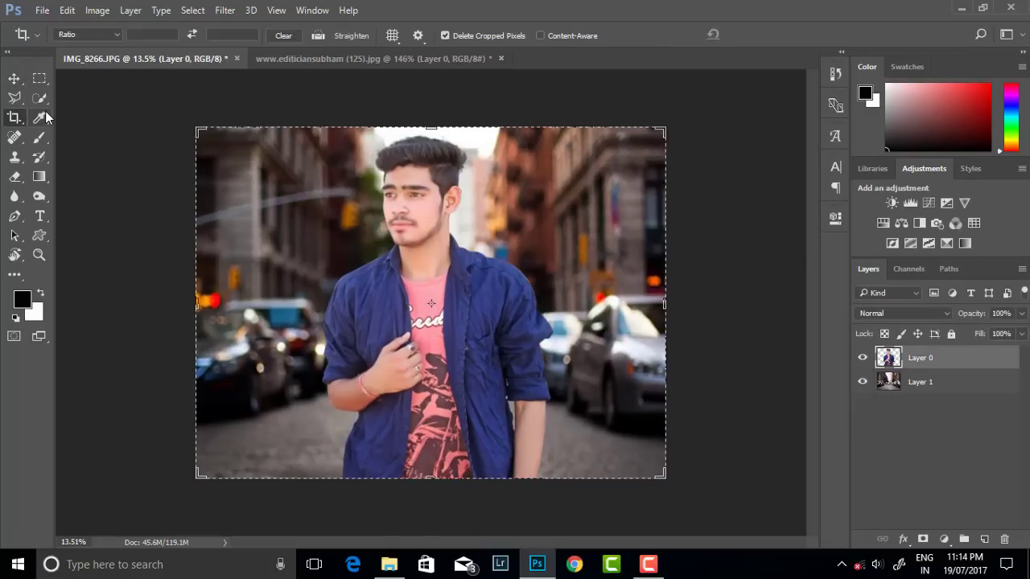
left_click_drag(438, 123, 442, 90)
left_click(764, 36)
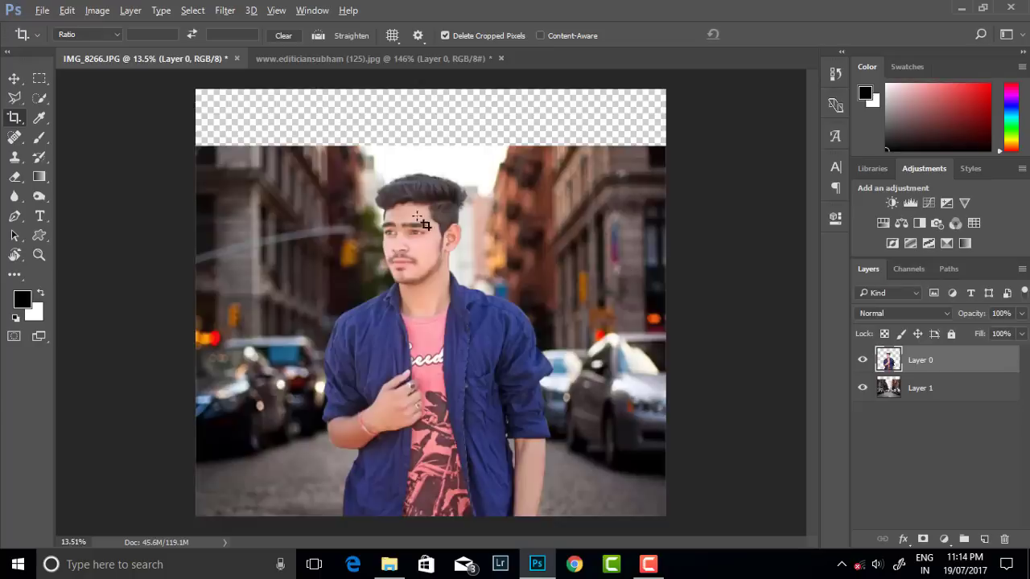
key("ctrl+0")
Transform the street photo to fill the extended canvas, including the top gap
key("v")
left_click_drag(588, 283, 577, 260)
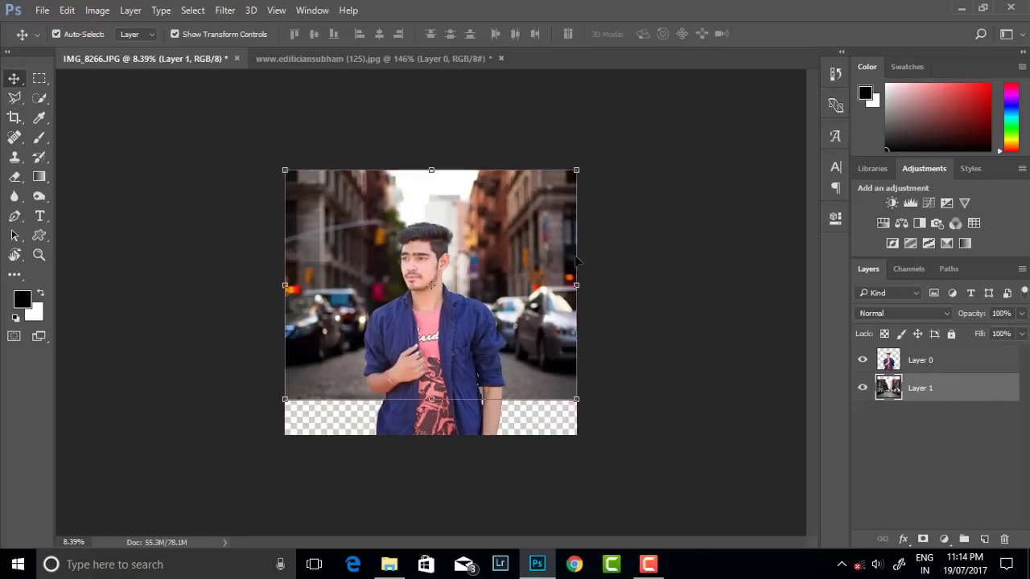
left_click_drag(574, 400, 586, 408)
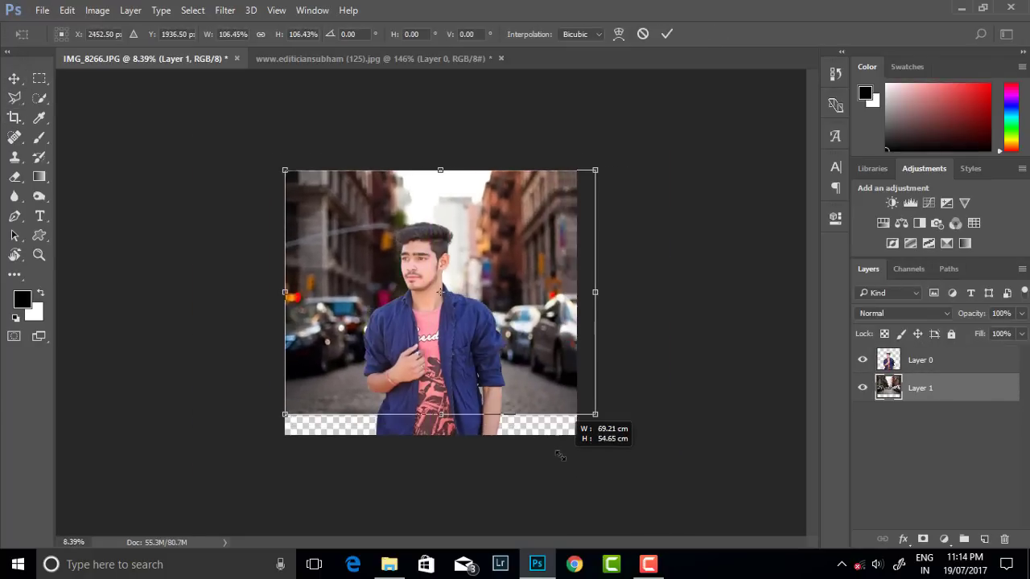
left_click_drag(524, 368, 520, 381)
left_click_drag(581, 422, 576, 417)
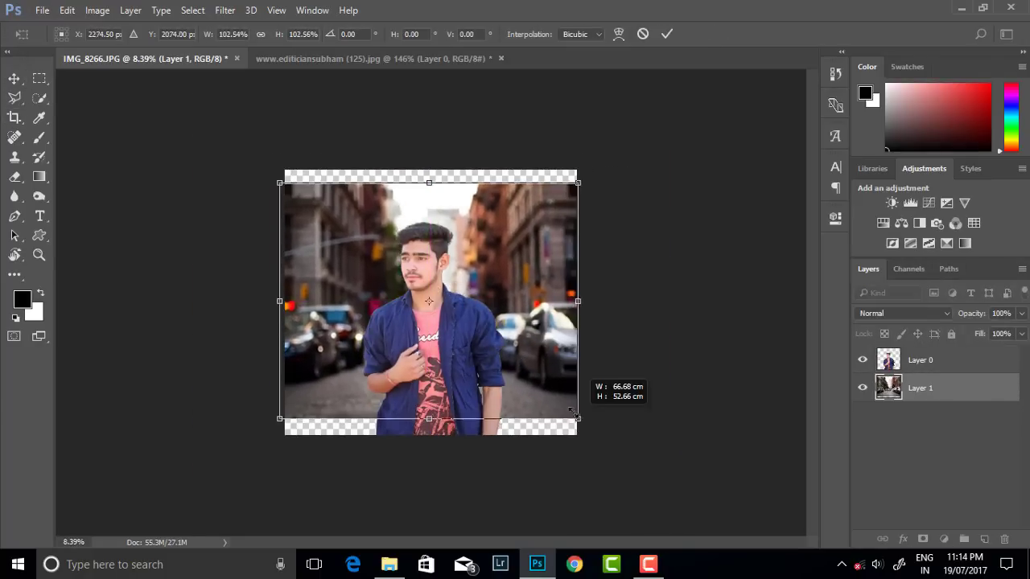
left_click_drag(568, 304, 567, 319)
left_click_drag(427, 198, 427, 170)
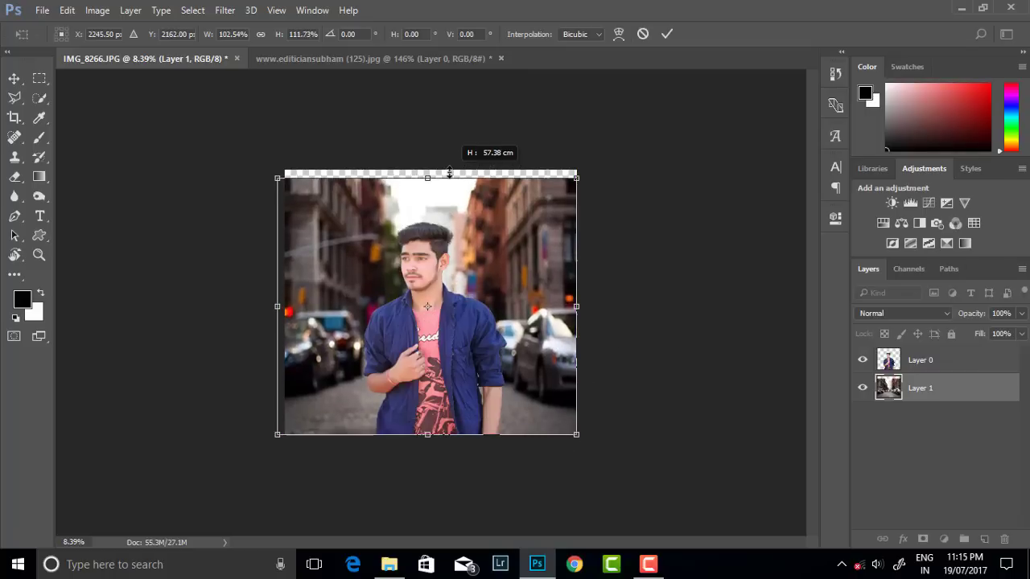
left_click(666, 34)
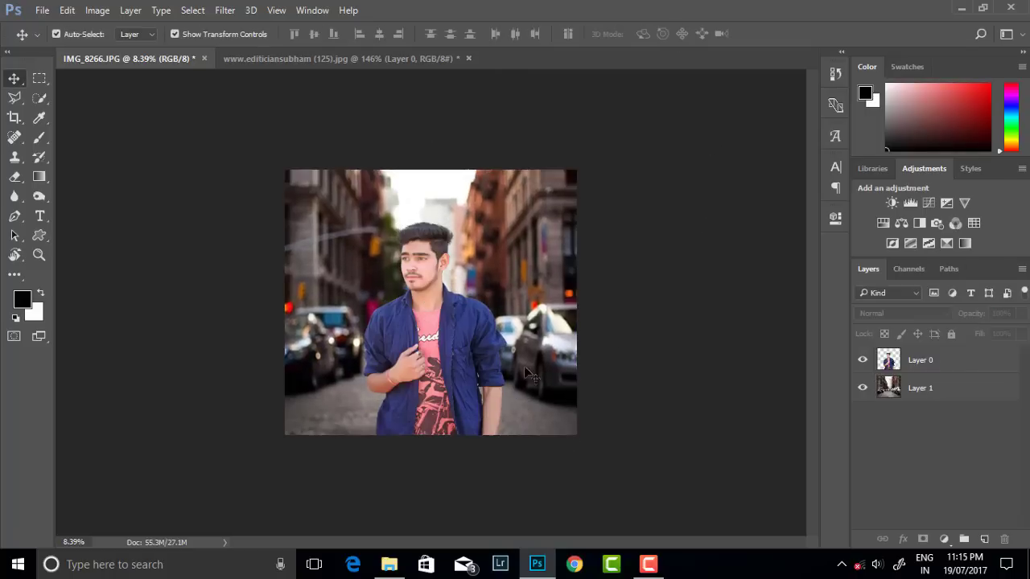
Enlarge the man's layer to about 107% and shift it sideways
scroll(426, 277, "up", 3)
scroll(451, 274, "down", 2)
left_click(431, 278)
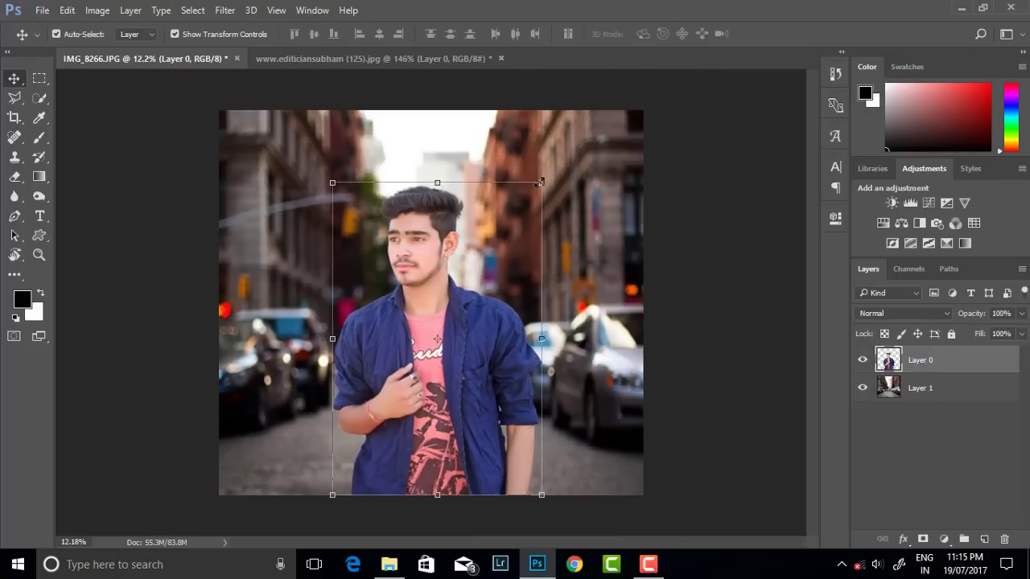
left_click_drag(539, 183, 554, 161)
left_click_drag(512, 236, 472, 297)
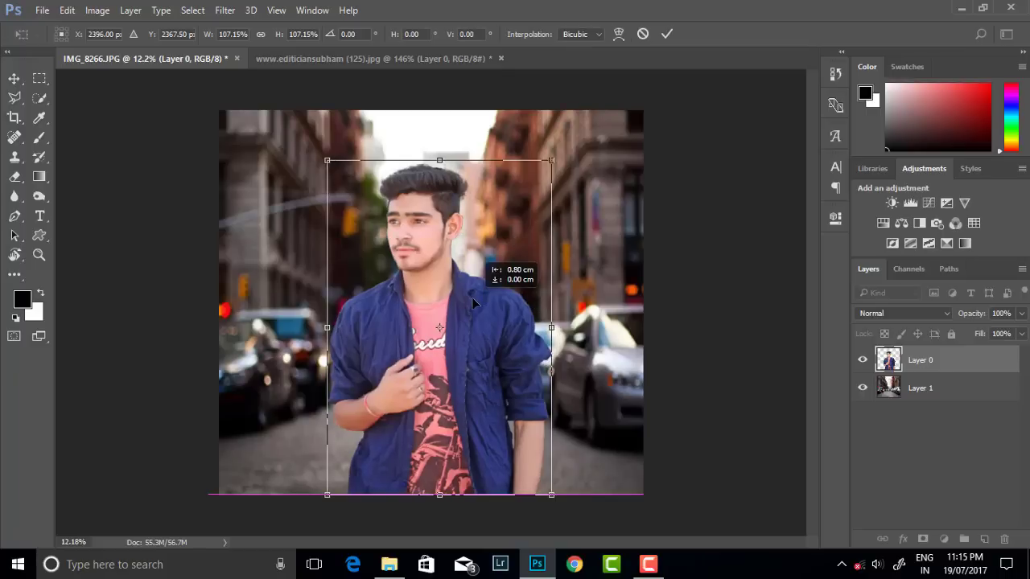
key("Return")
scroll(451, 305, "up", 1)
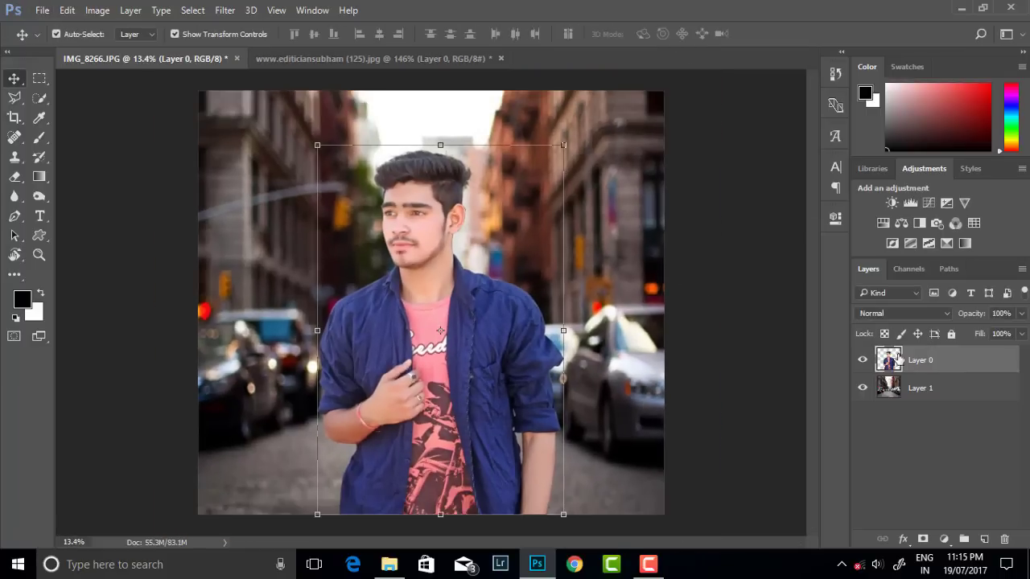
left_click(224, 10)
In Camera Raw Basic, set Blacks -43, Shadows +18 and Clarity +23
left_click(265, 103)
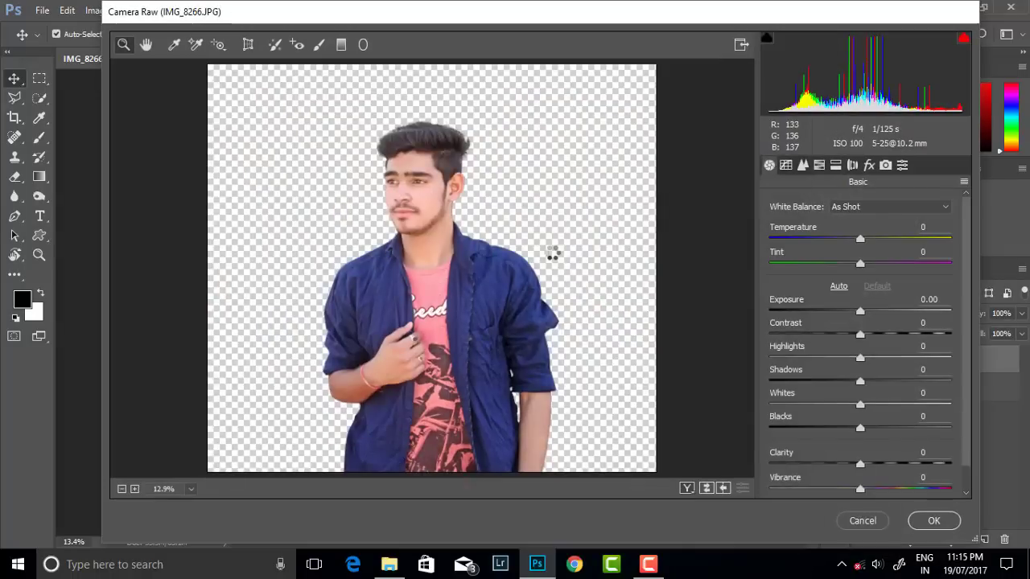
left_click_drag(881, 426, 826, 429)
left_click_drag(865, 467, 884, 466)
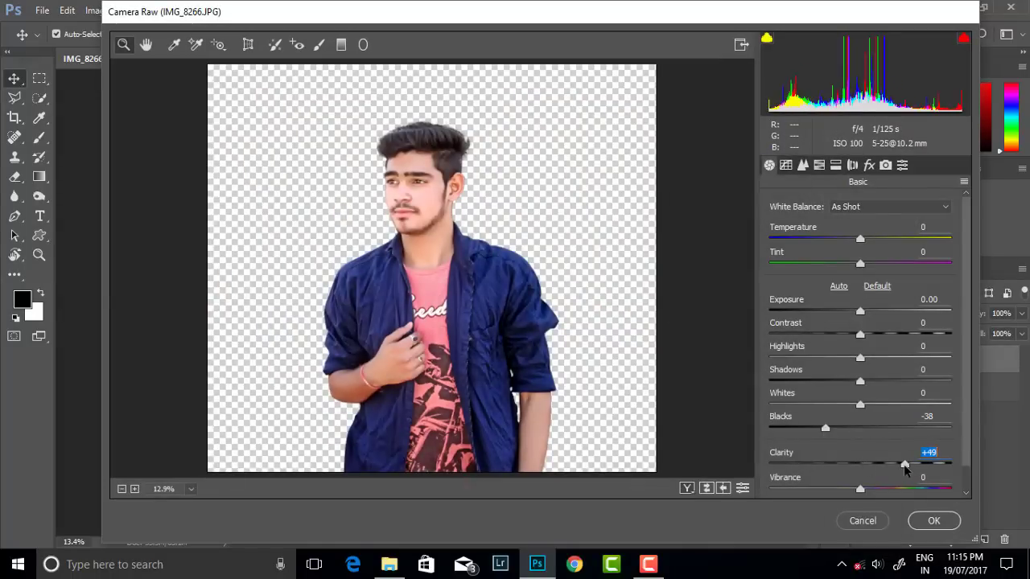
left_click_drag(826, 429, 836, 427)
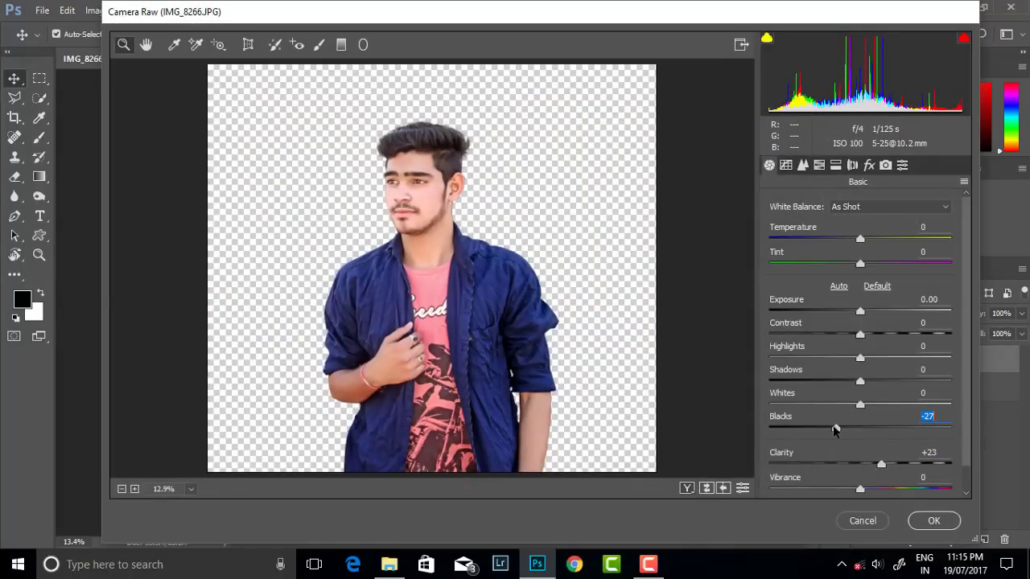
mouse_move(861, 380)
left_mouse_down()
mouse_move(834, 383)
mouse_move(878, 384)
left_mouse_up()
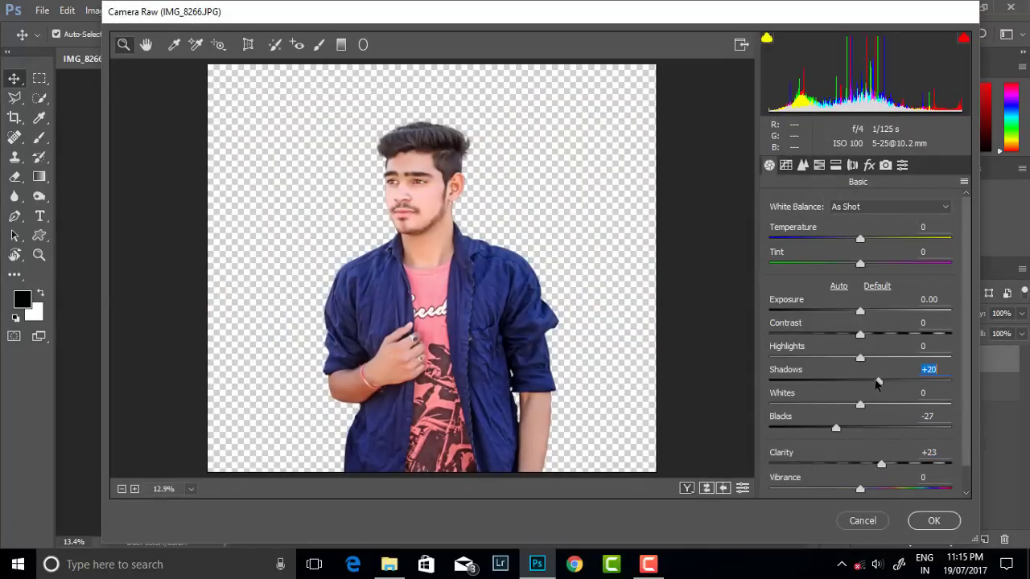
left_click_drag(836, 429, 822, 429)
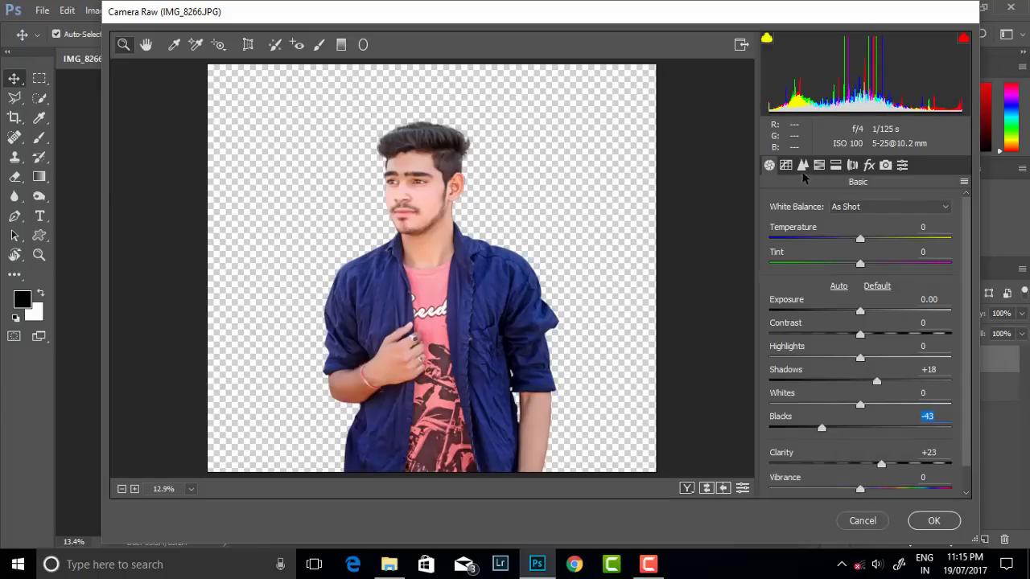
In HSL, set Reds saturation +21 and Oranges -6, keep Reds luminance 0, and apply
left_click(852, 165)
left_click(819, 165)
left_click(883, 228)
left_click(824, 229)
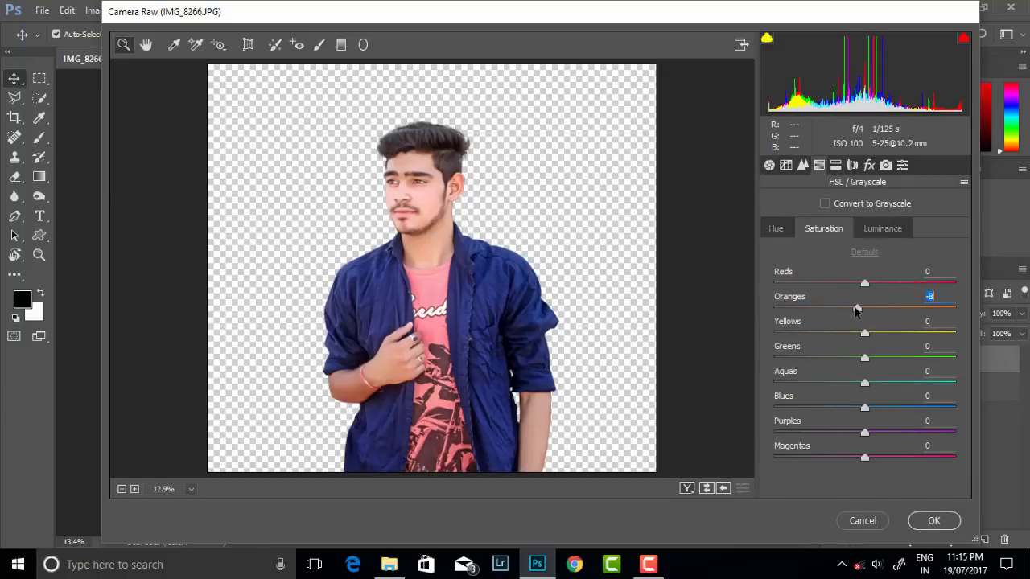
left_click_drag(857, 310, 890, 284)
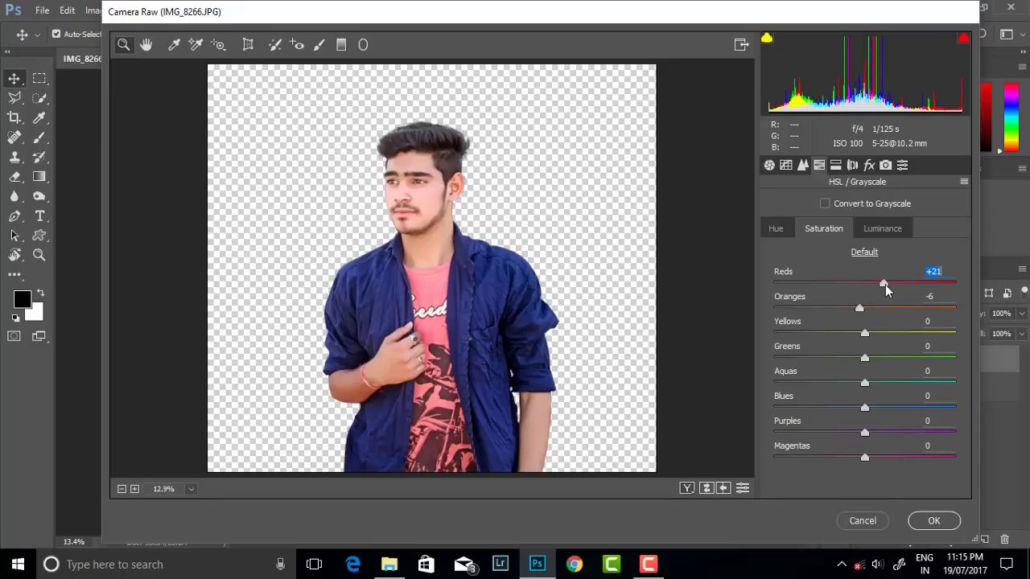
left_click(883, 228)
left_click(891, 283)
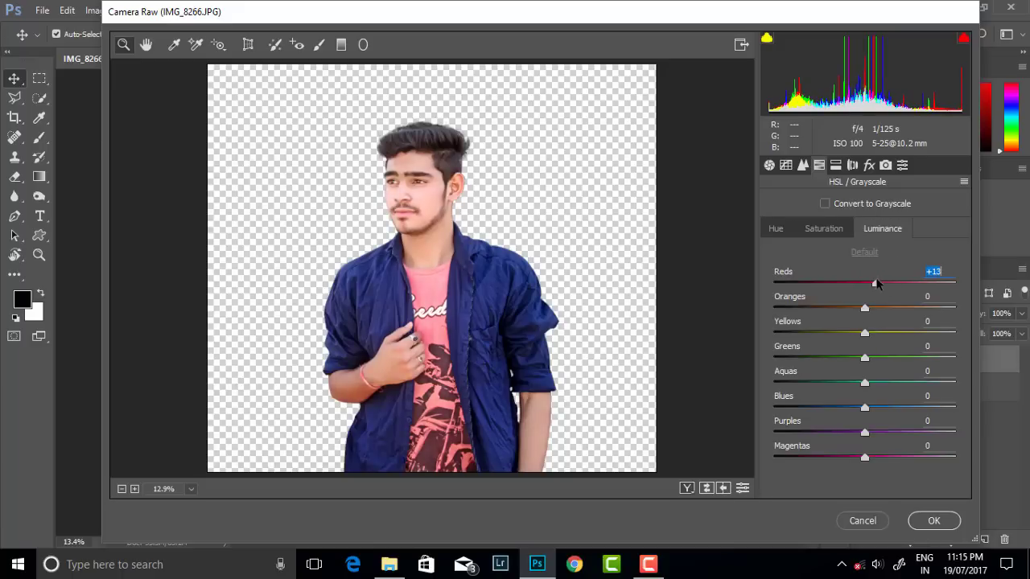
double_click(883, 283)
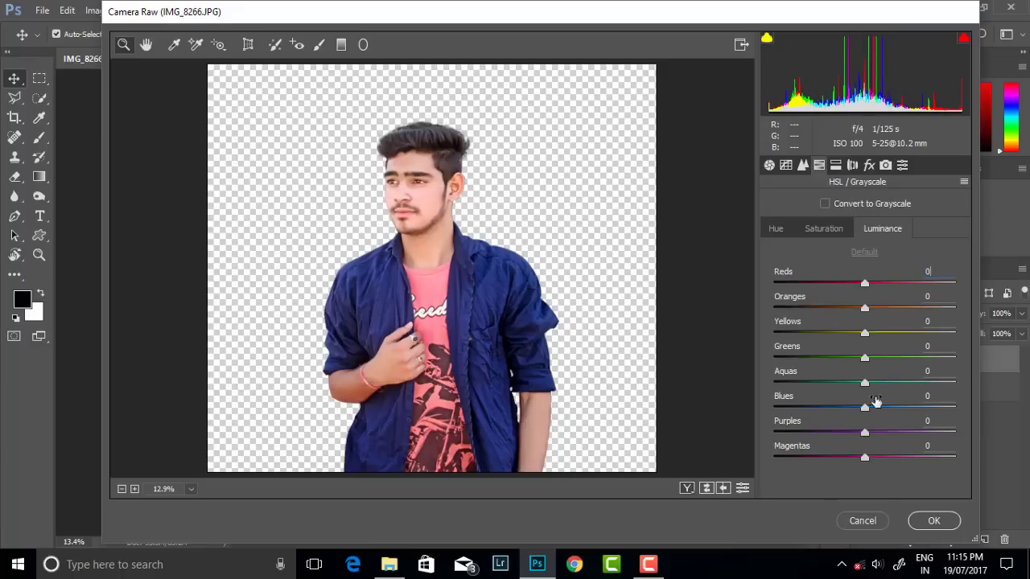
left_click(920, 524)
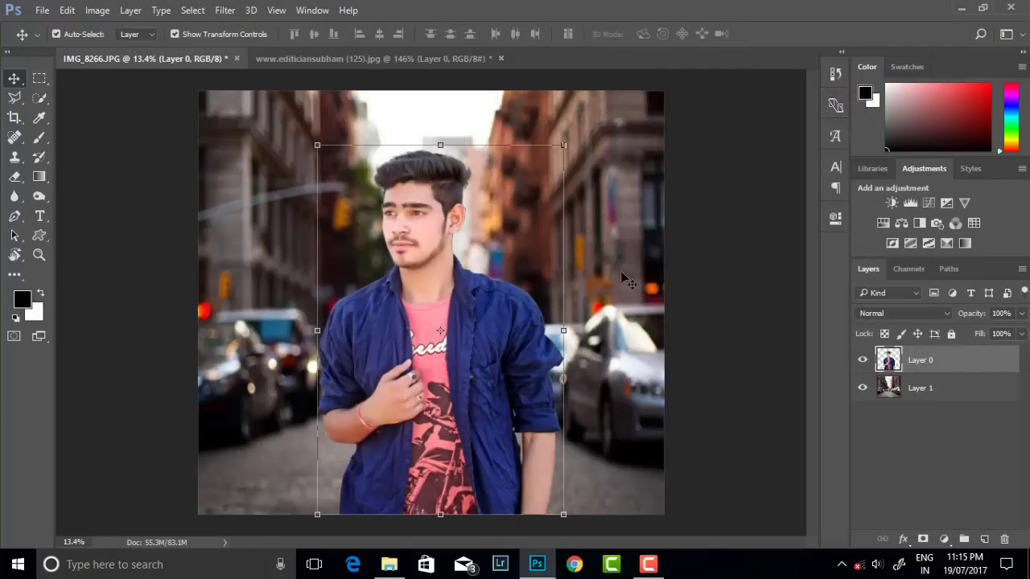
Select the blue jacket with Quick Selection, subtracting stray areas with Alt
left_click(38, 99)
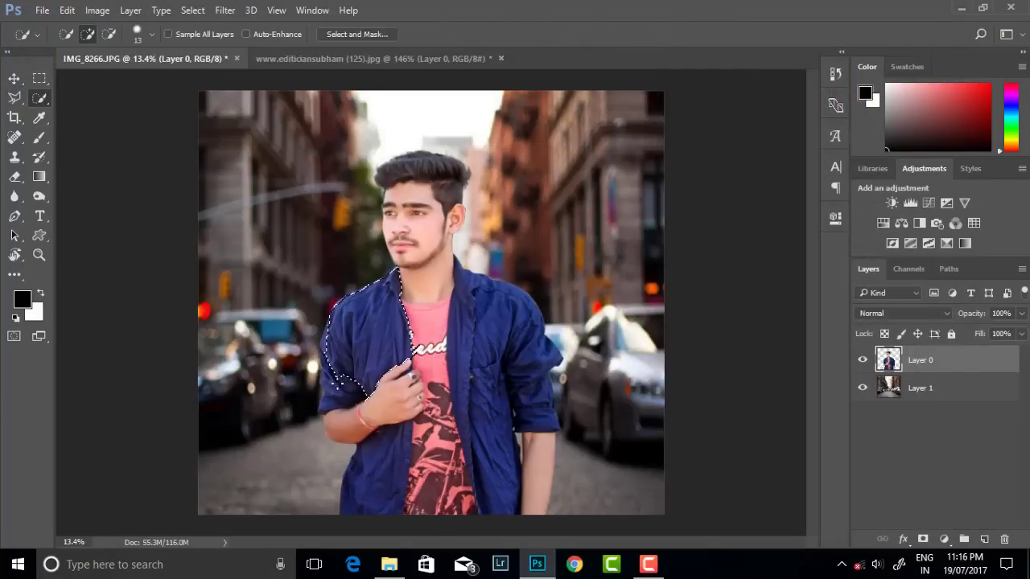
mouse_move(485, 317)
left_mouse_down()
mouse_move(457, 483)
mouse_move(465, 476)
mouse_move(367, 509)
left_mouse_up()
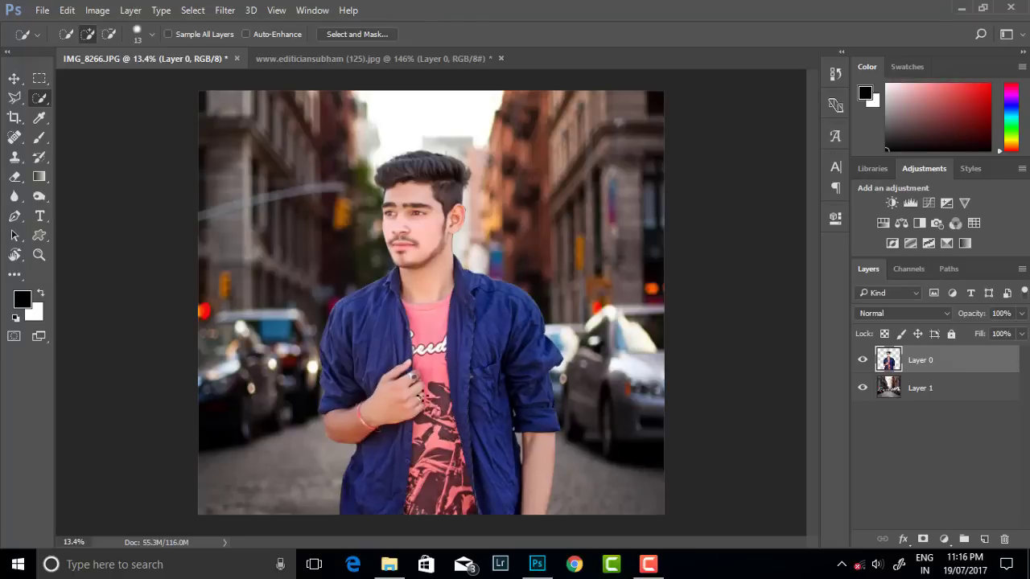
key("super")
key("super")
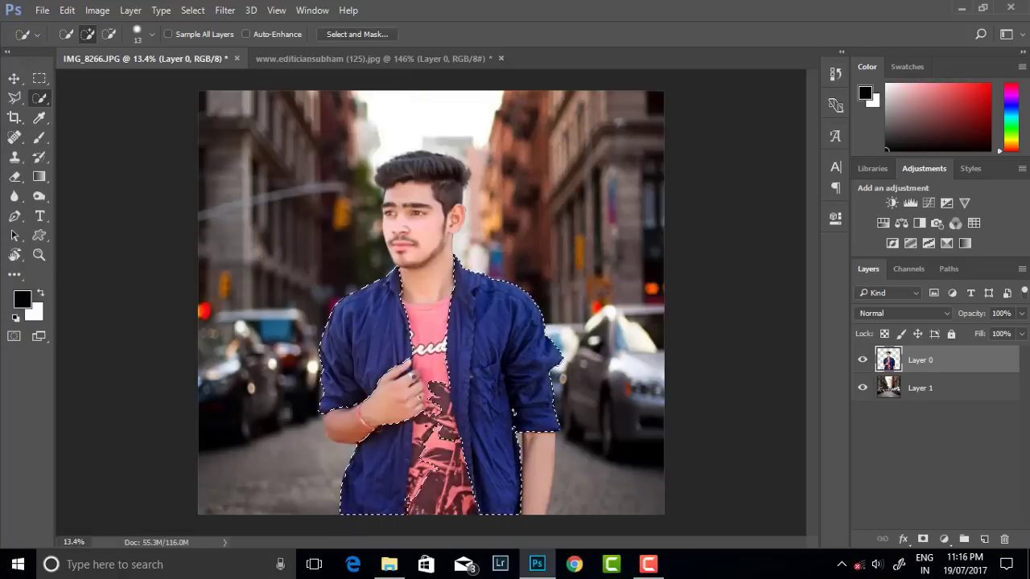
key("alt")
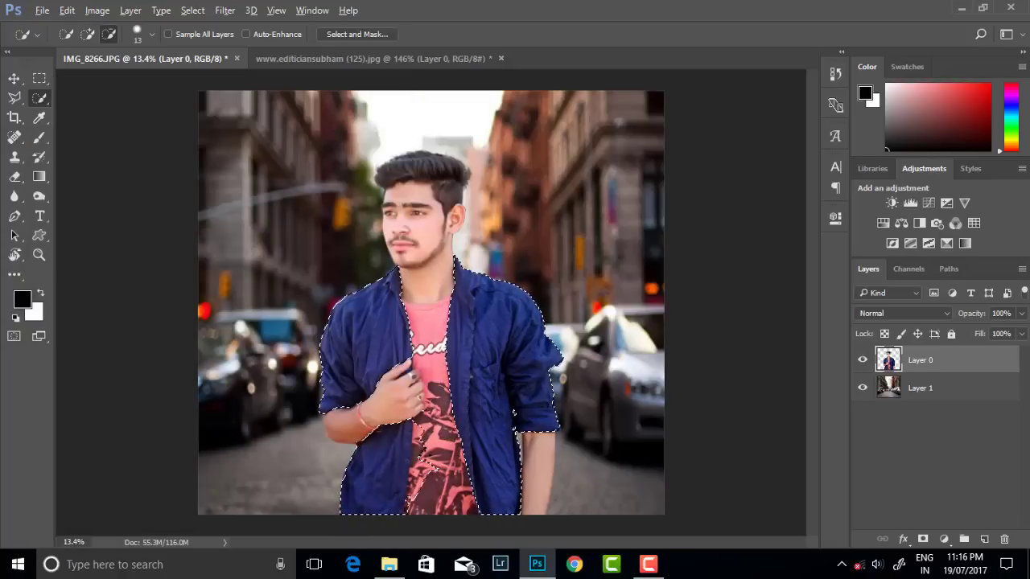
scroll(417, 457, "up", 2)
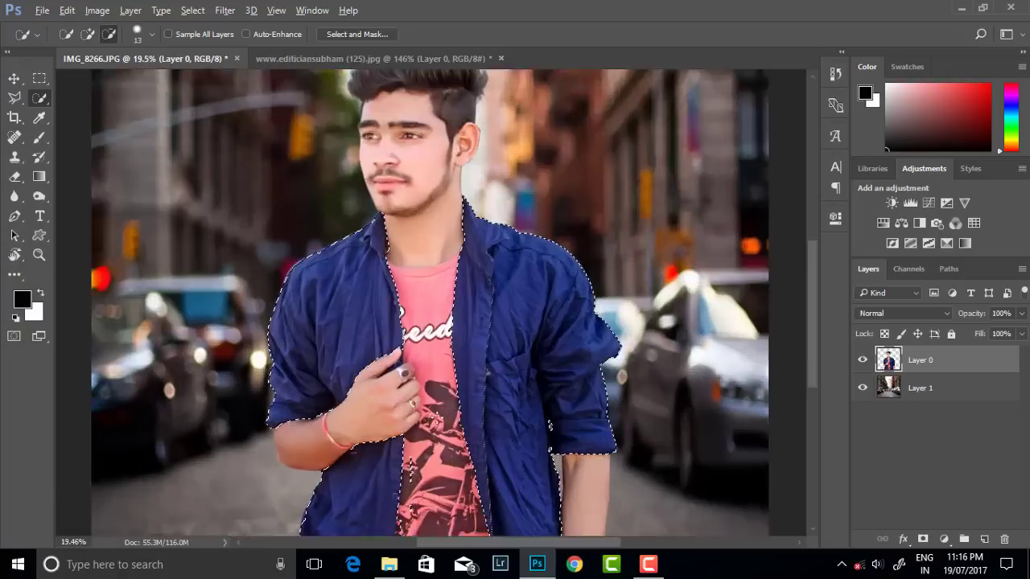
scroll(418, 457, "up", 2)
scroll(428, 305, "down", 3)
scroll(427, 304, "up", 3)
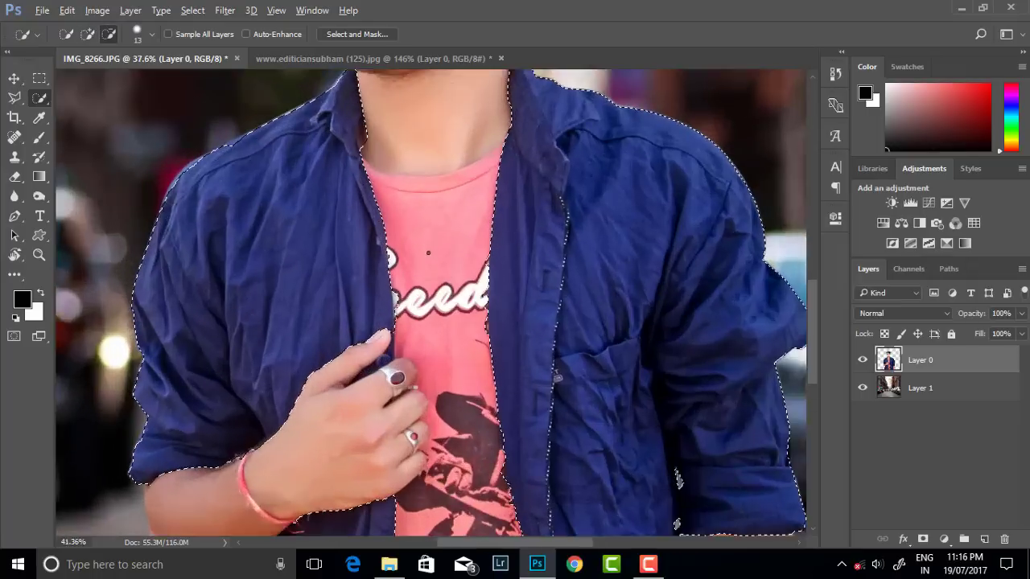
scroll(428, 304, "down", 1)
scroll(397, 482, "down", 1)
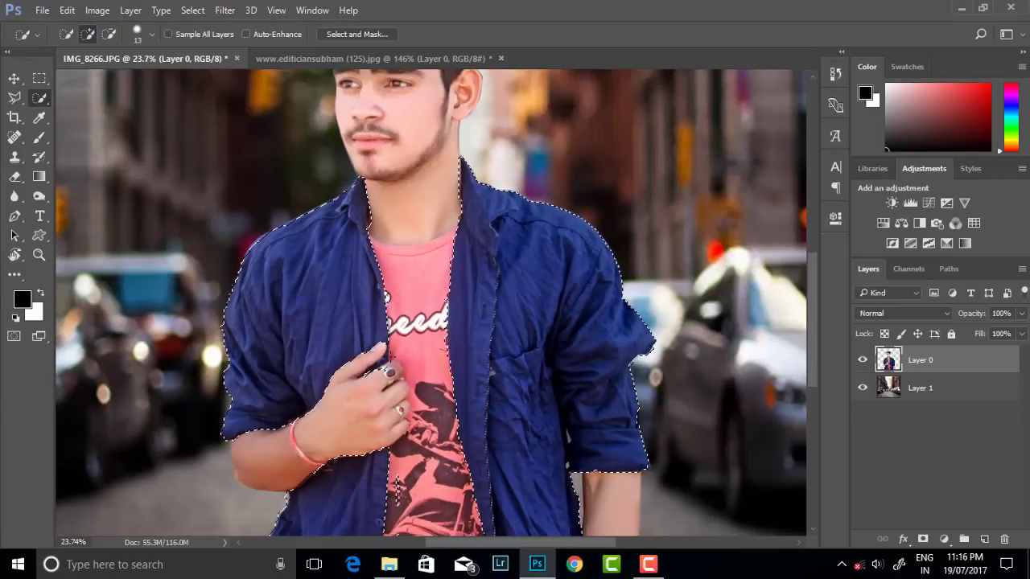
Finish trimming the jacket selection and feather its edge
key("alt")
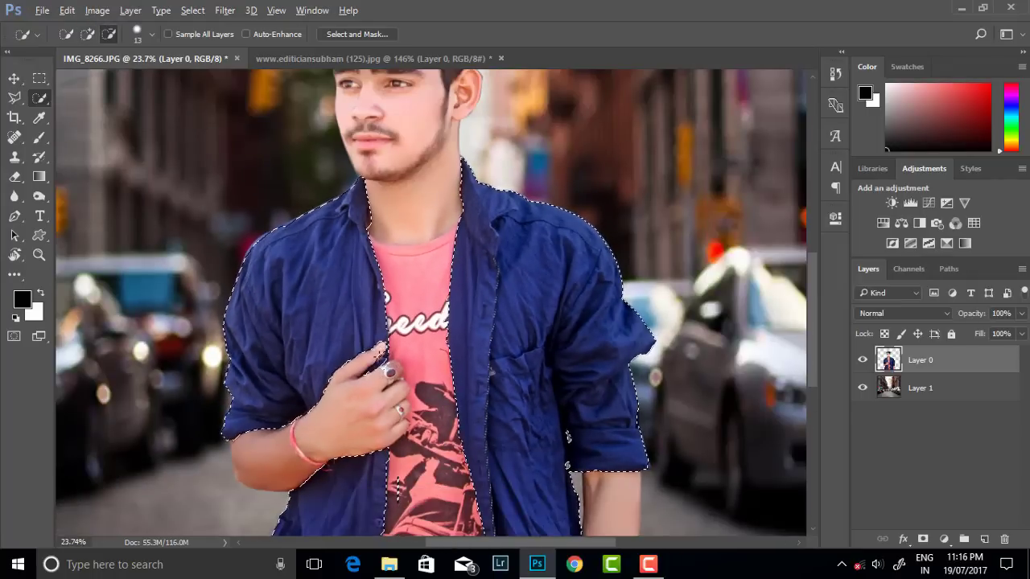
scroll(427, 362, "down", 1)
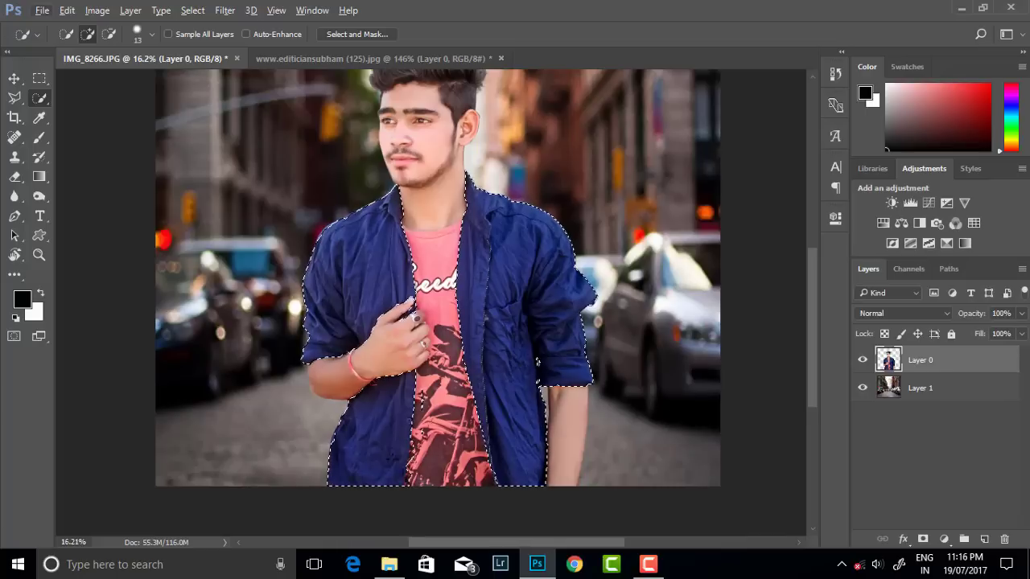
scroll(418, 346, "up", 1)
scroll(418, 346, "up", 1)
scroll(418, 346, "up", 1)
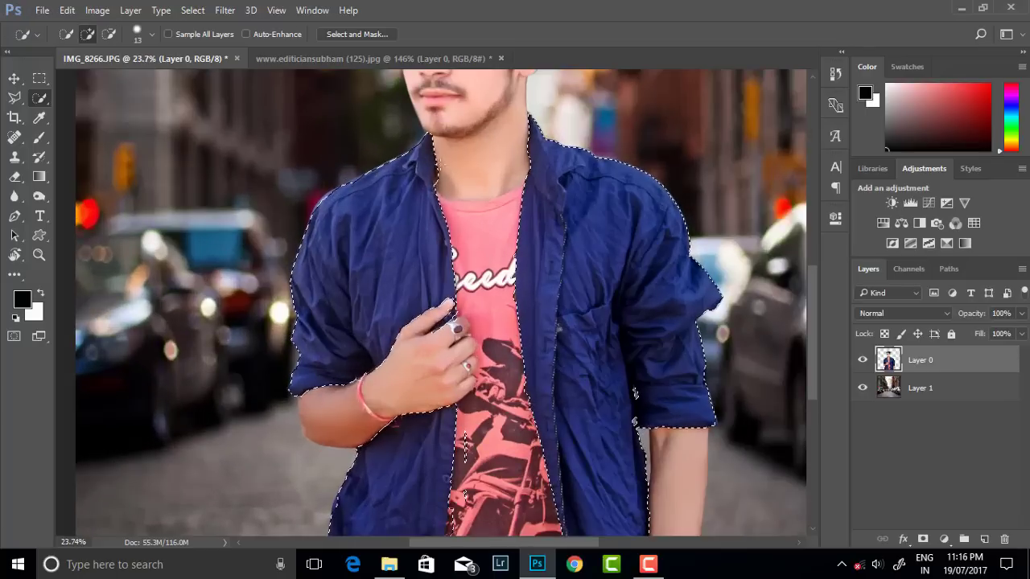
right_click(567, 150)
left_click(598, 190)
scroll(483, 306, "down", 2)
Try green Hue/Saturation and teal Color Balance recolours on the jacket, then discard both
left_click(97, 10)
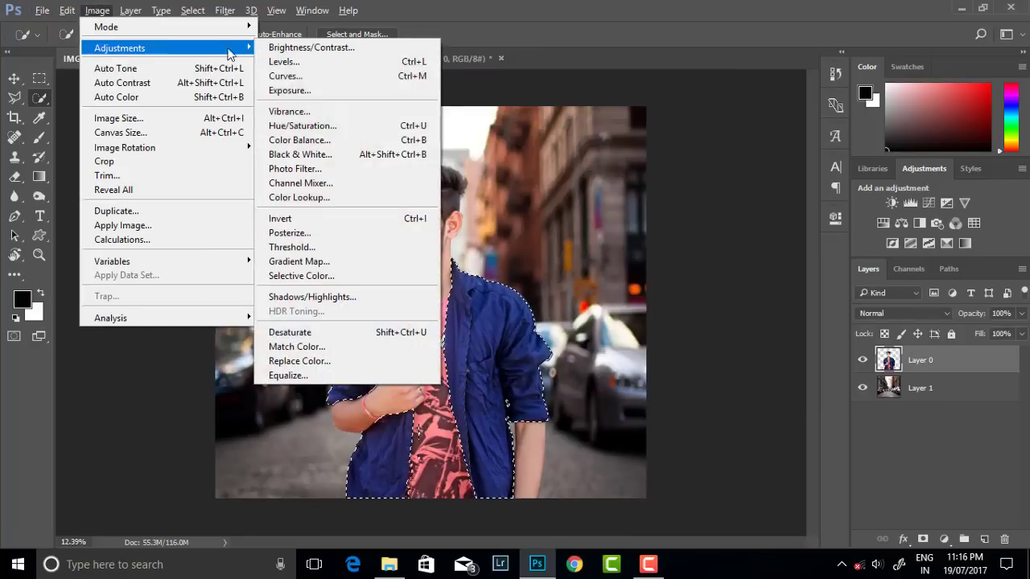
left_click(322, 126)
mouse_move(781, 240)
left_mouse_down()
mouse_move(734, 241)
mouse_move(864, 256)
left_mouse_up()
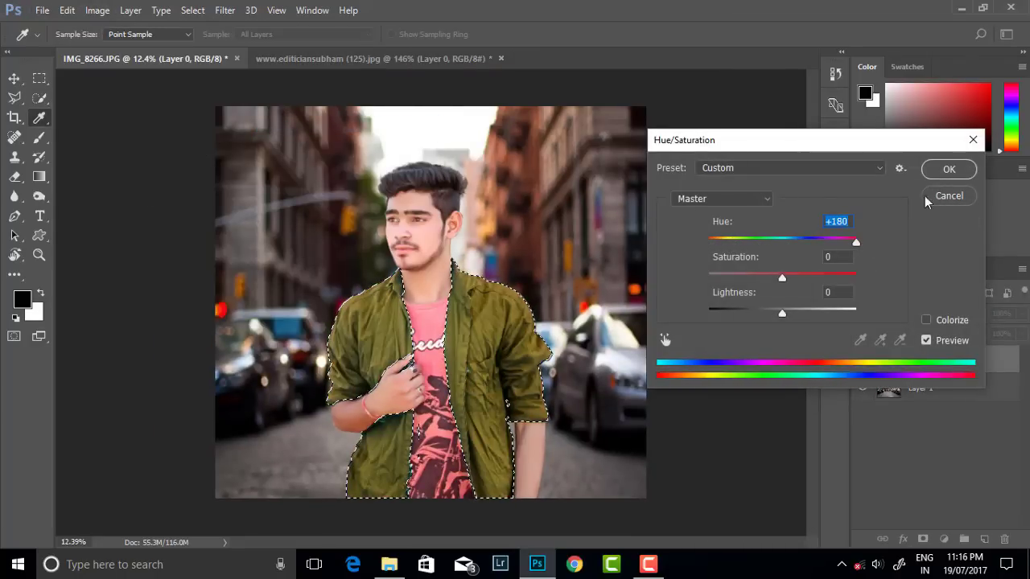
left_click_drag(782, 313, 826, 313)
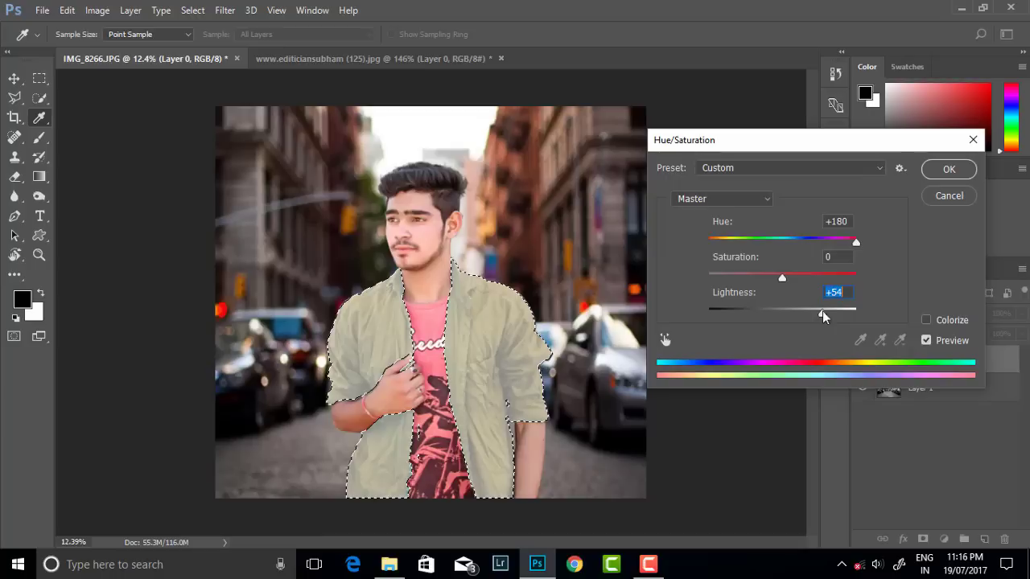
key("Return")
left_click(97, 9)
mouse_move(119, 47)
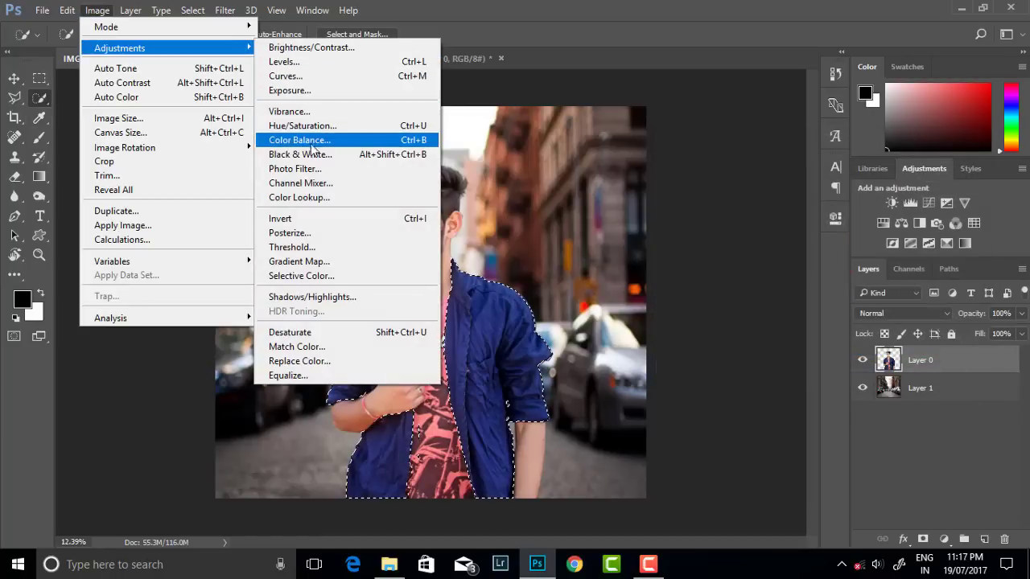
left_click(299, 140)
mouse_move(794, 182)
left_mouse_down()
mouse_move(674, 185)
mouse_move(749, 184)
mouse_move(713, 167)
mouse_move(792, 167)
left_mouse_up()
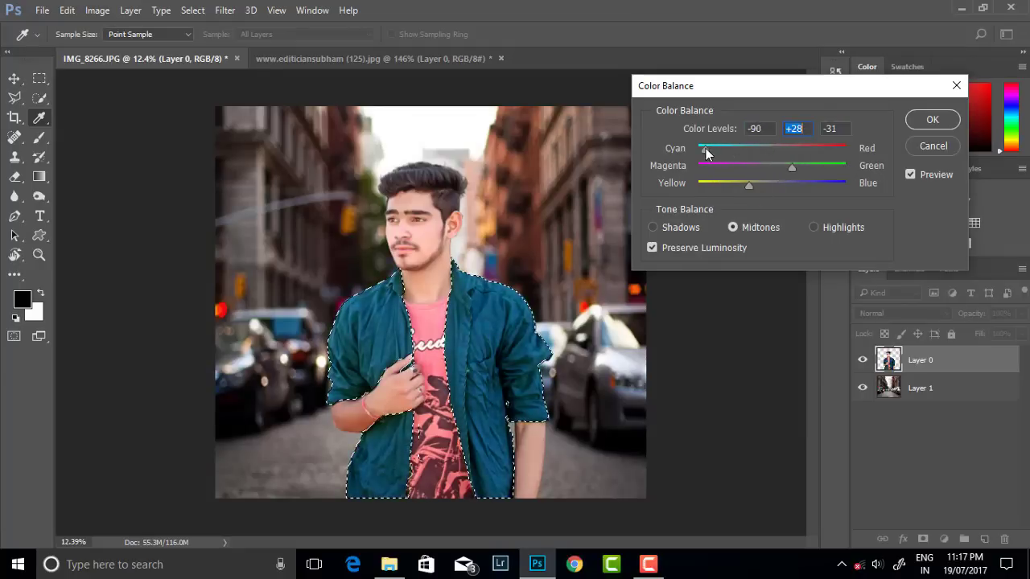
left_click(931, 119)
Attempt a Levels midtone change on the jacket, then cancel it after the value warning
left_click(96, 9)
left_click(300, 64)
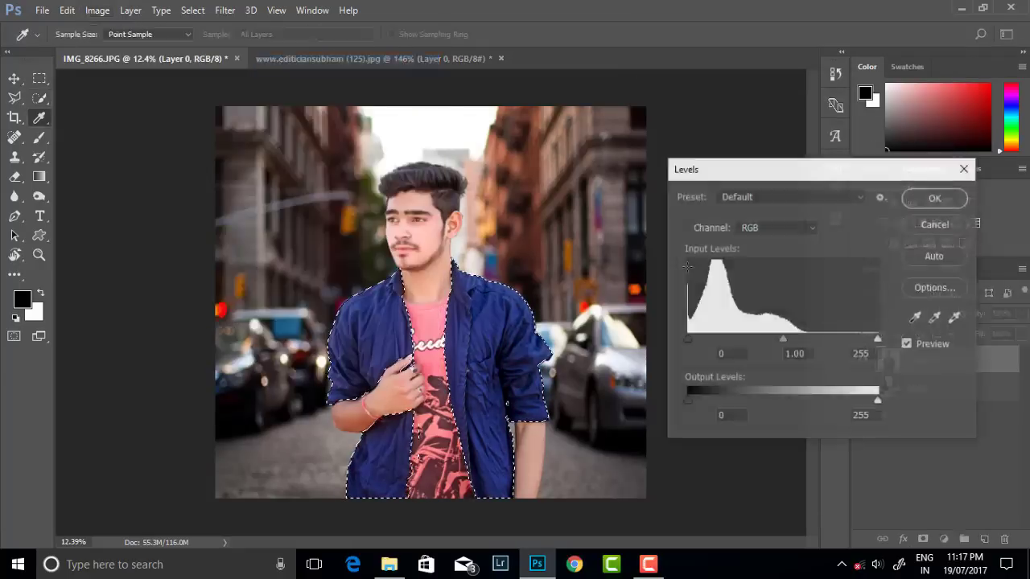
left_click_drag(784, 340, 707, 346)
double_click(795, 354)
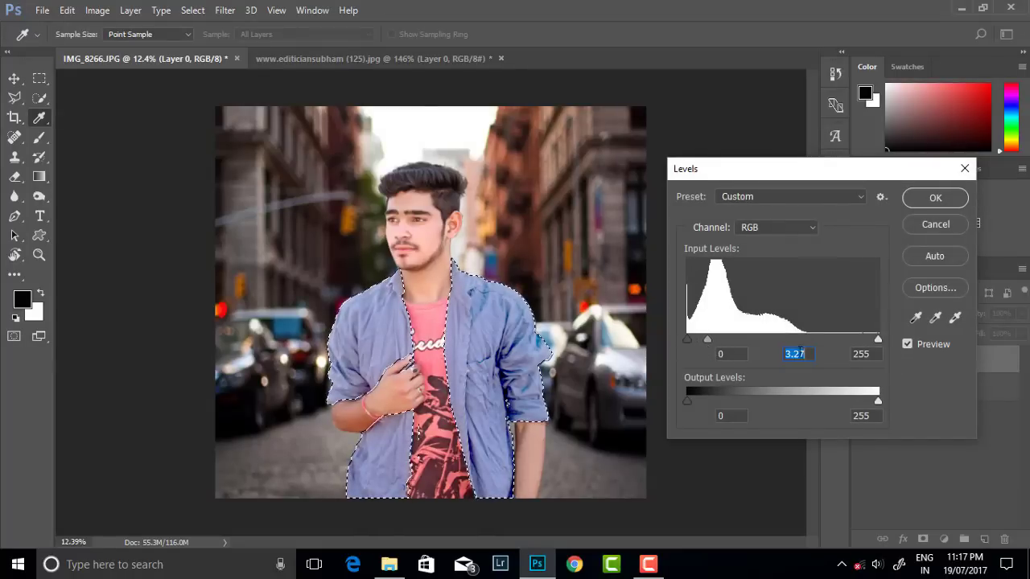
type("0.01")
key("Return")
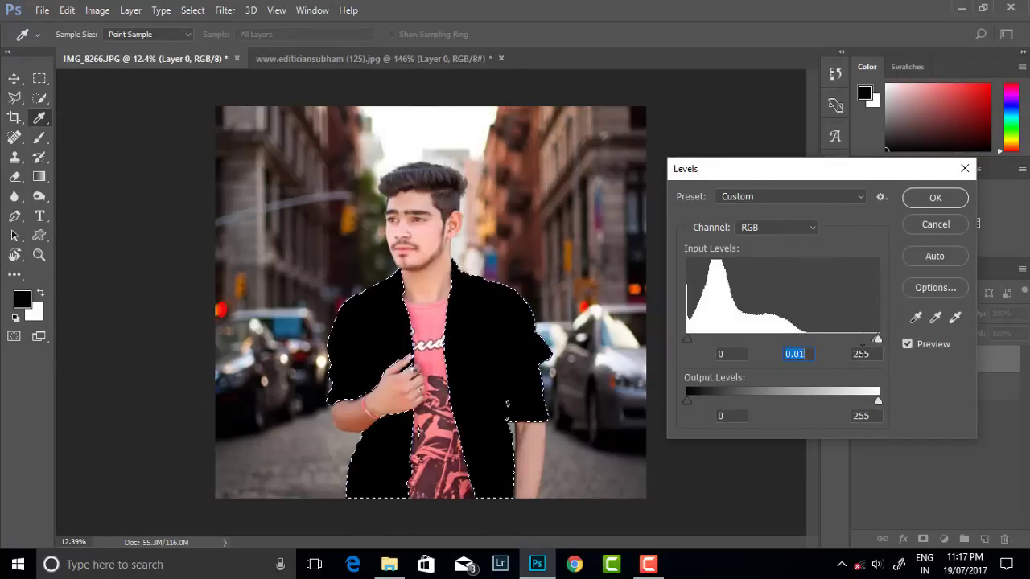
left_click(925, 229)
Darken the jacket with Levels output white lowered to about 101
left_click(97, 9)
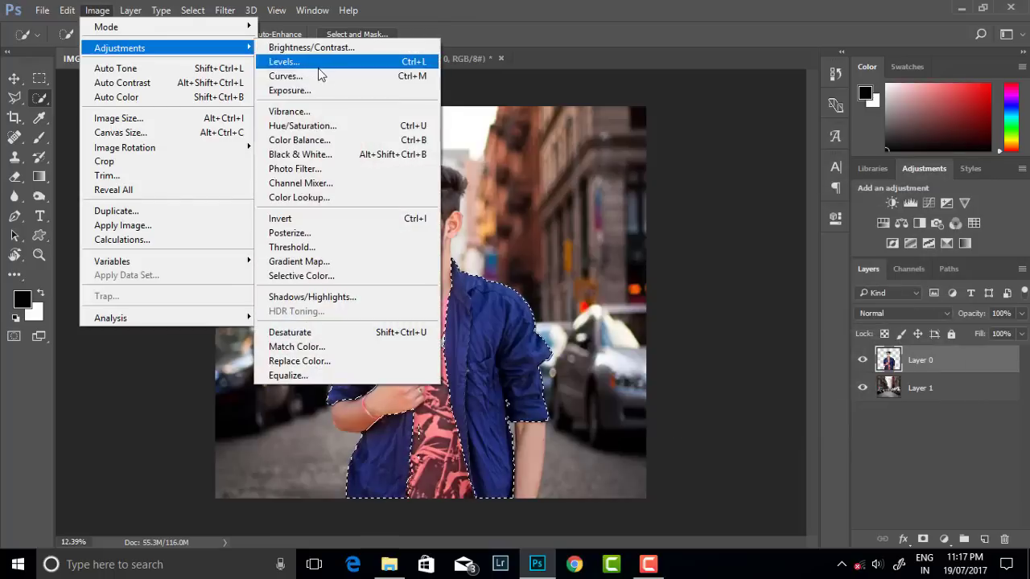
left_click(315, 62)
left_click_drag(876, 403, 763, 408)
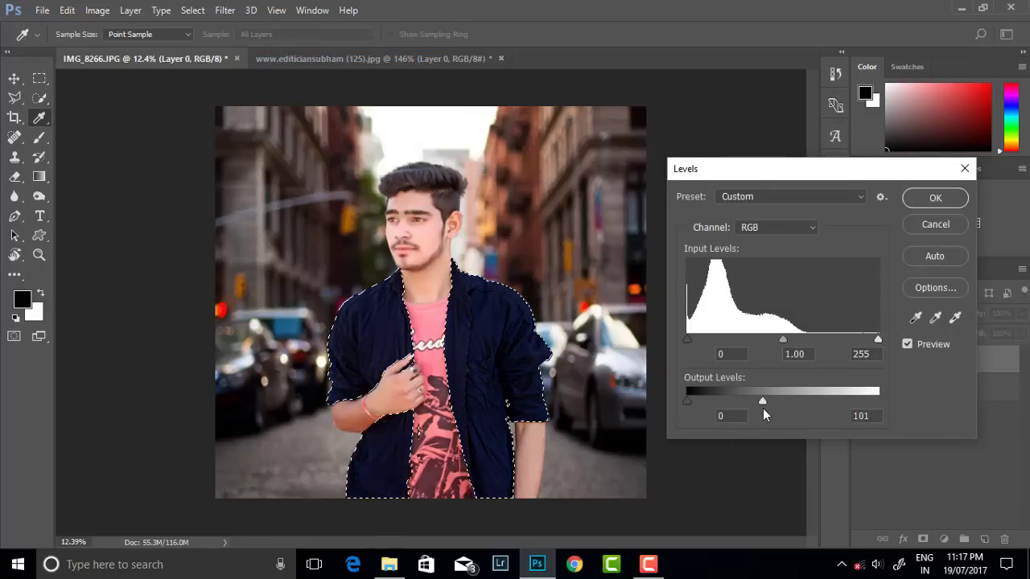
left_click(935, 197)
Desaturate the jacket to black with Hue/Saturation Saturation -100
left_click(97, 10)
left_click(302, 126)
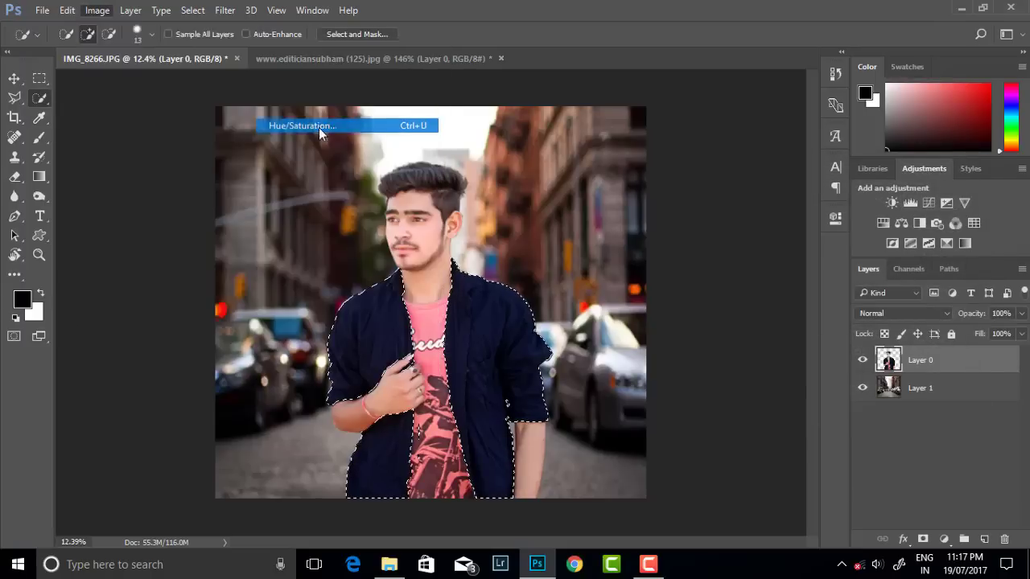
left_click_drag(779, 275, 706, 275)
left_click(950, 168)
Apply Camera Raw Filter to the jacket with Clarity +33 and Shadows +23
left_click(225, 10)
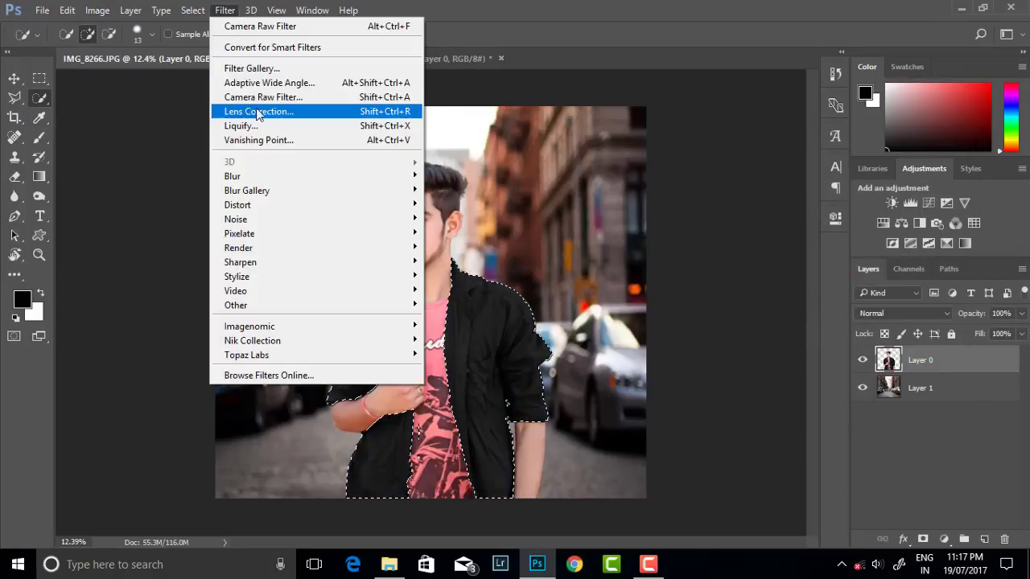
left_click(258, 109)
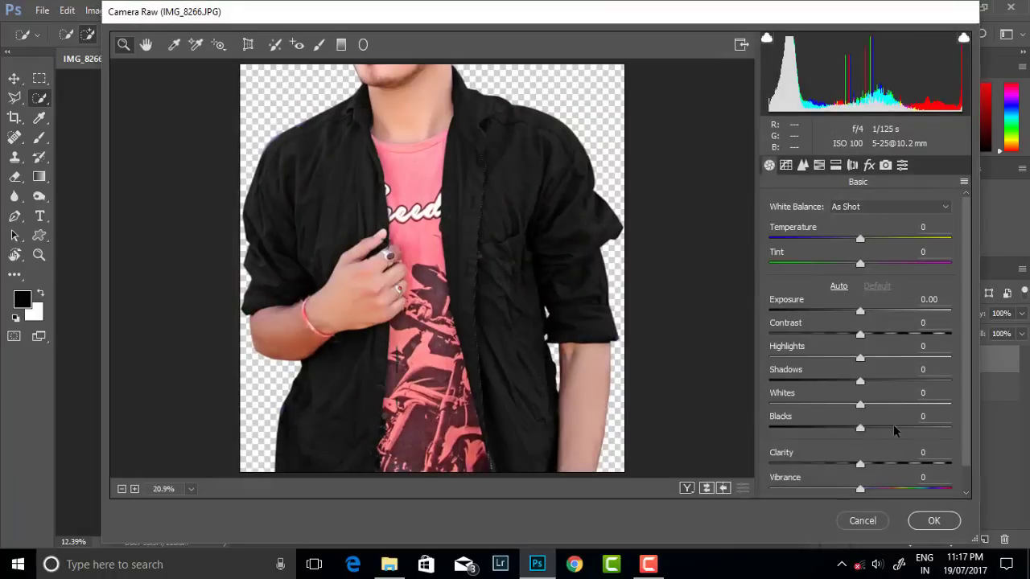
left_click_drag(860, 465, 891, 467)
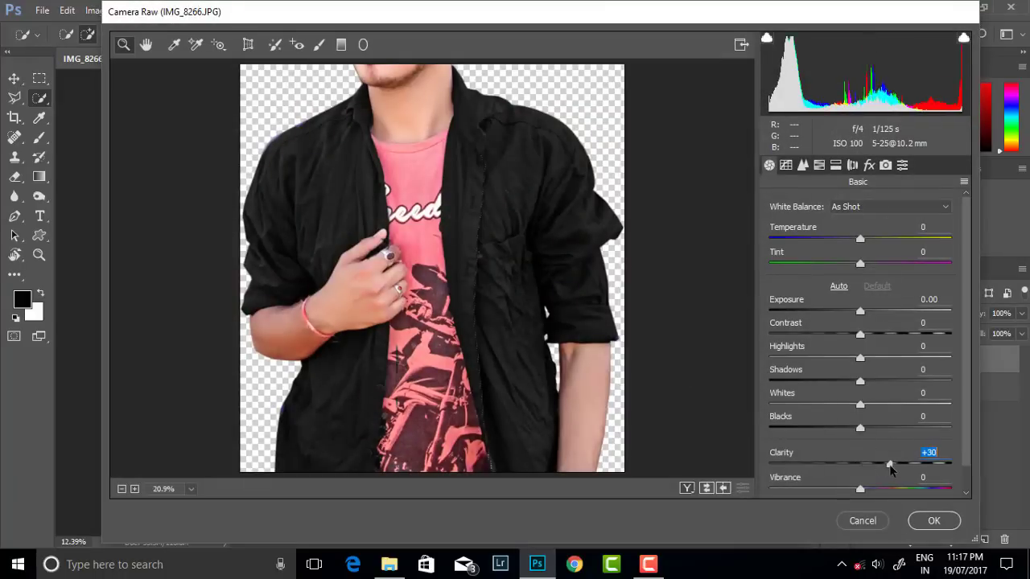
left_click_drag(860, 381, 889, 382)
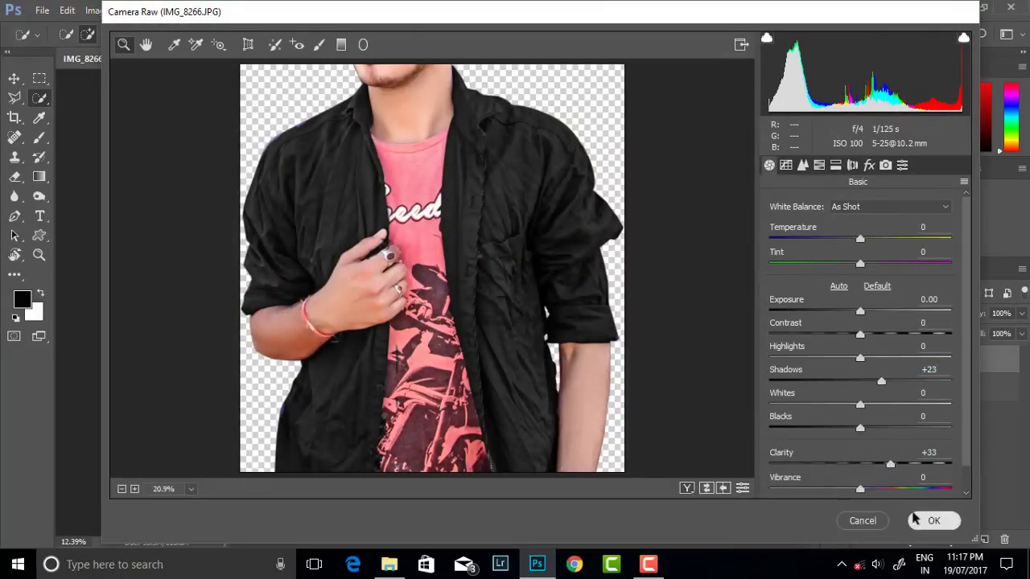
left_click(915, 521)
Drop the jacket selection and zoom in and out to inspect the result
left_click(39, 78)
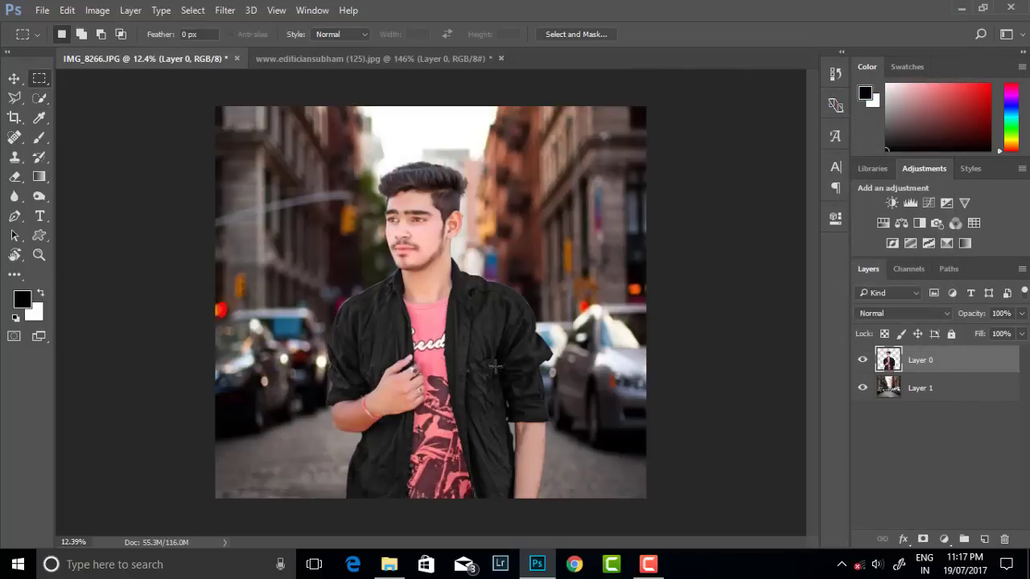
scroll(495, 367, "up", 2)
scroll(466, 354, "down", 2)
scroll(435, 342, "up", 1)
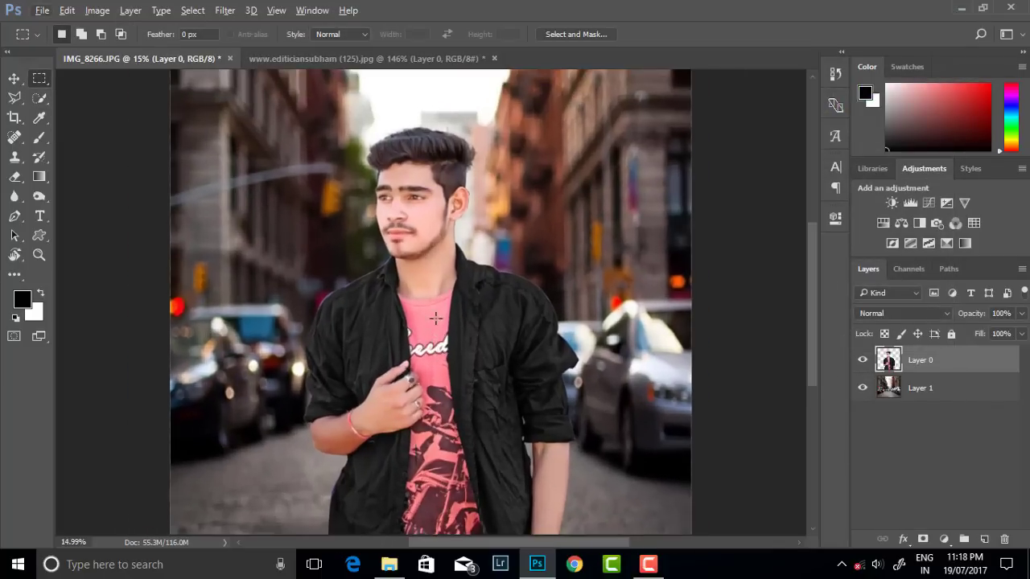
scroll(439, 338, "down", 1)
scroll(452, 402, "up", 1)
scroll(447, 434, "up", 2)
scroll(459, 439, "down", 2)
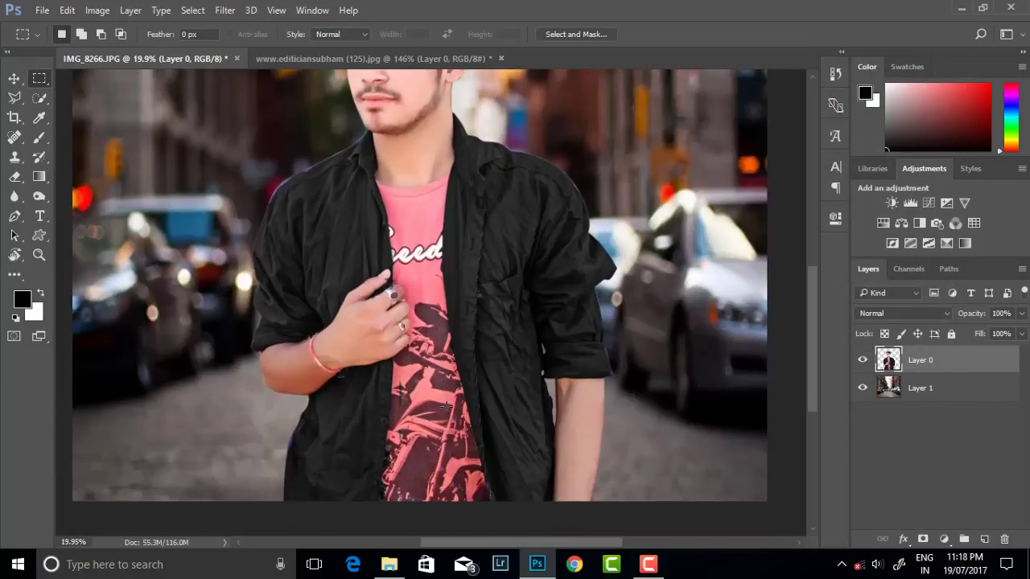
scroll(450, 408, "down", 1)
left_click(39, 97)
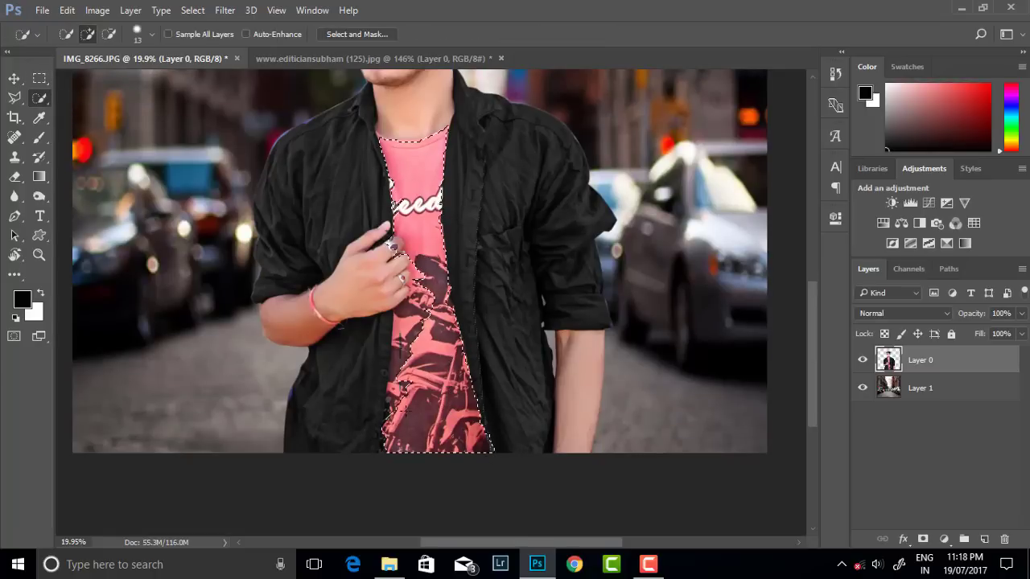
Refine the Quick Selection so it covers the pink T-shirt but excludes the hand and arm
left_click_drag(392, 244, 396, 242)
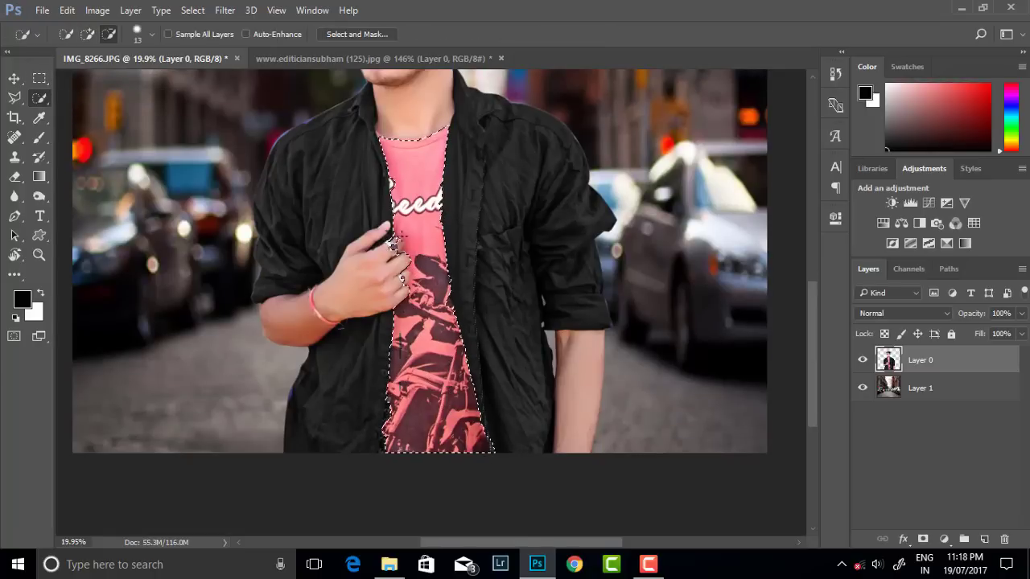
scroll(394, 245, "up", 2)
scroll(399, 258, "up", 1)
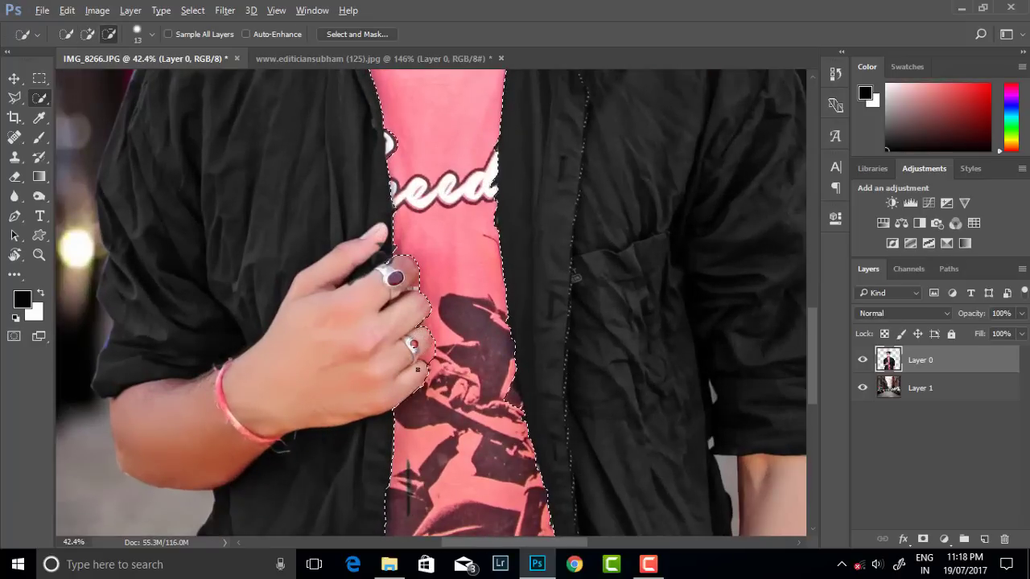
left_click_drag(417, 369, 427, 355)
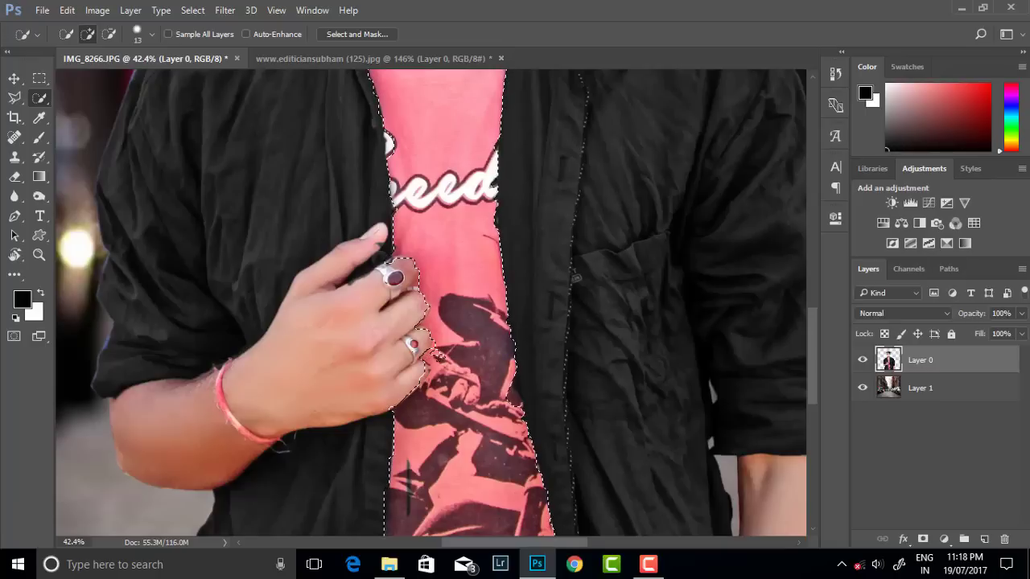
scroll(442, 321, "down", 2)
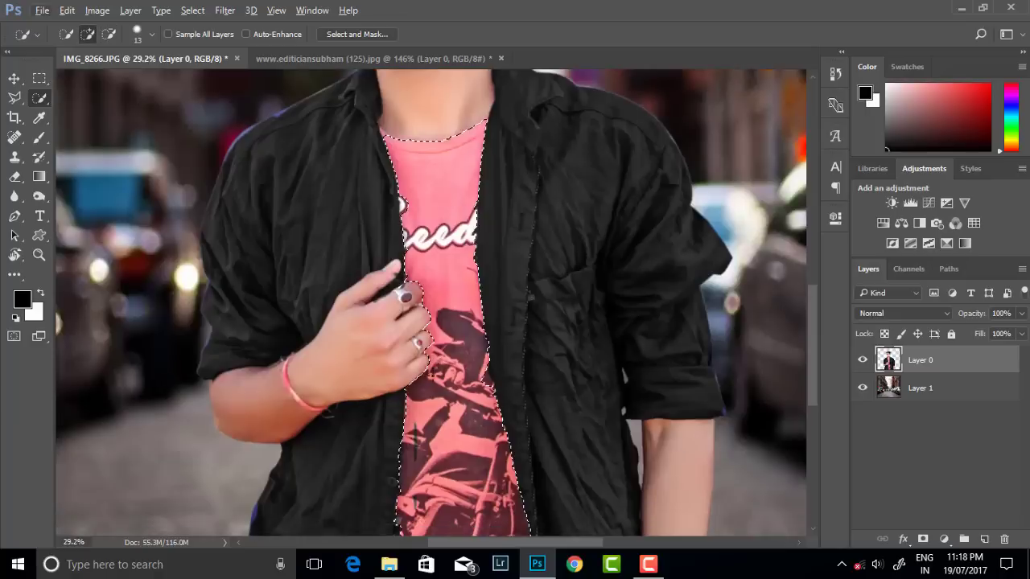
scroll(408, 480, "up", 2)
left_click_drag(413, 439, 405, 243)
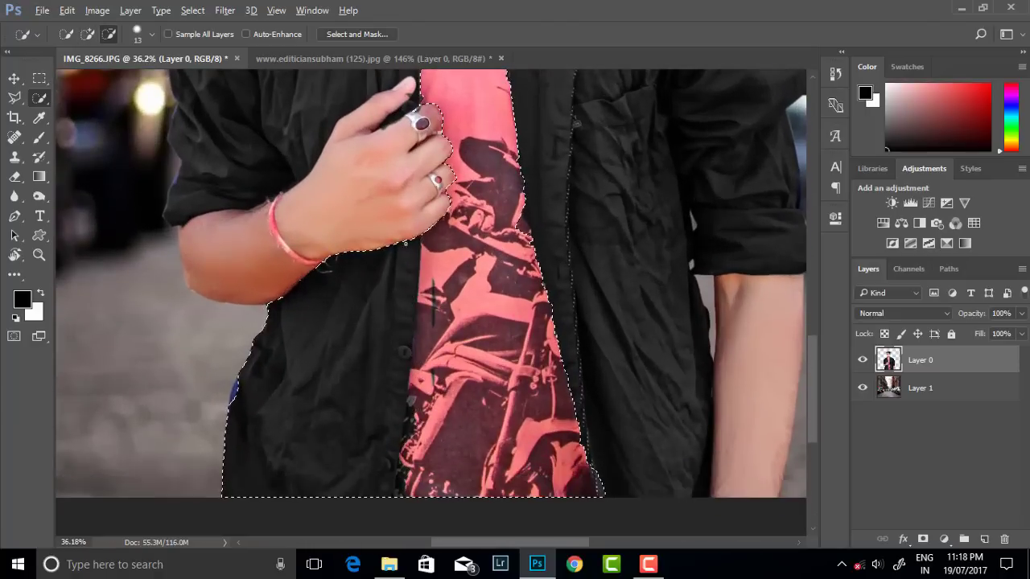
scroll(418, 362, "down", 2)
scroll(439, 296, "down", 2)
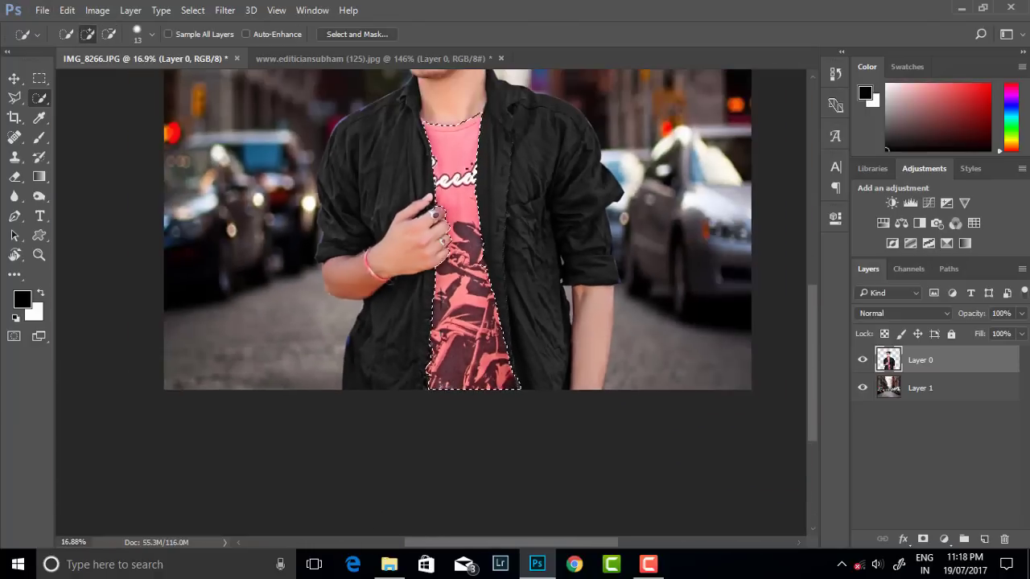
Feather the T-shirt selection for a softened edge
right_click(469, 118)
left_click(596, 215)
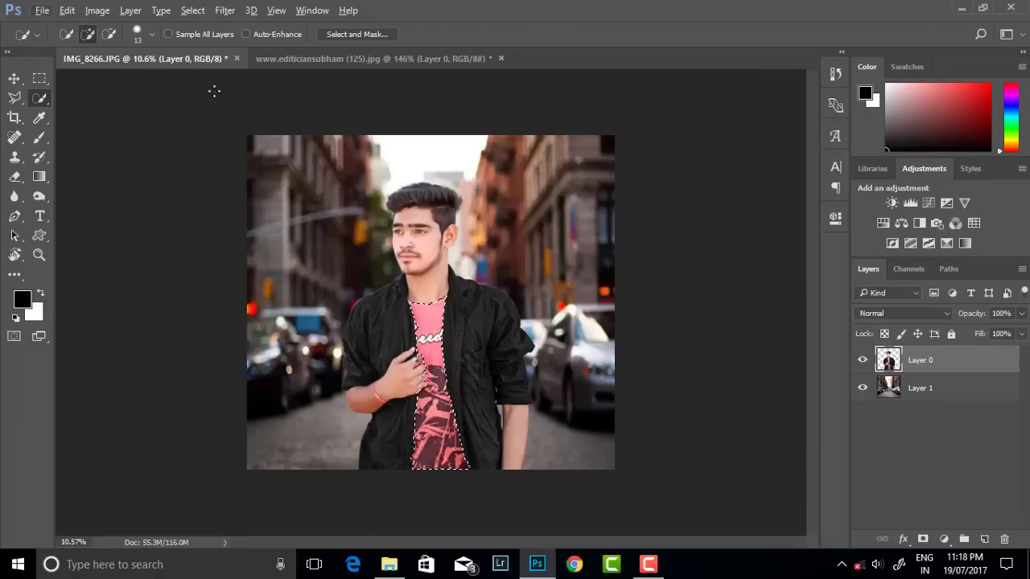
left_click(98, 10)
Try a purple-to-magenta Hue/Saturation shift on the shirt, then cancel to keep it pink
left_click(316, 127)
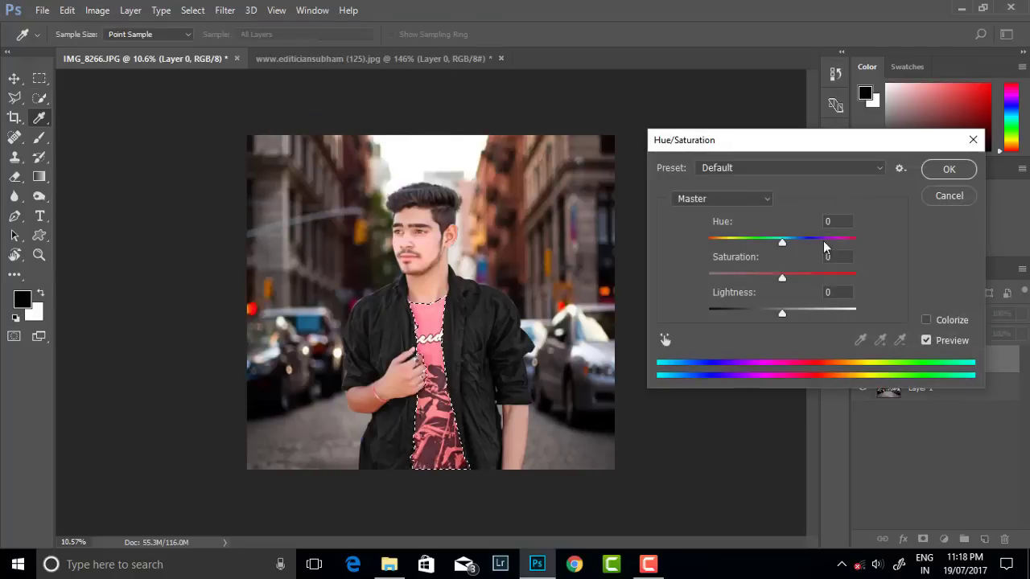
left_click_drag(782, 242, 734, 241)
left_click_drag(783, 278, 811, 279)
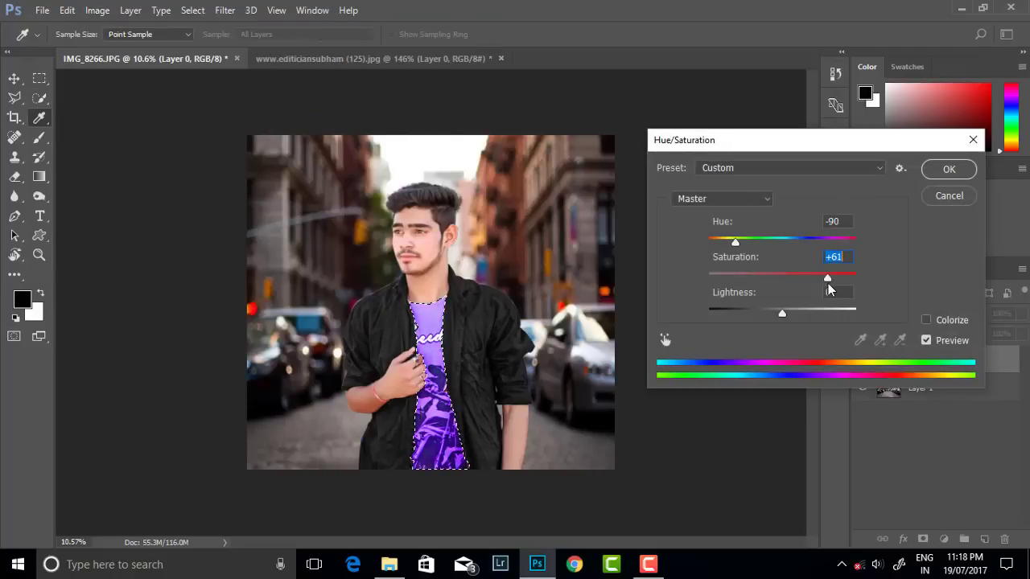
left_click_drag(734, 241, 743, 242)
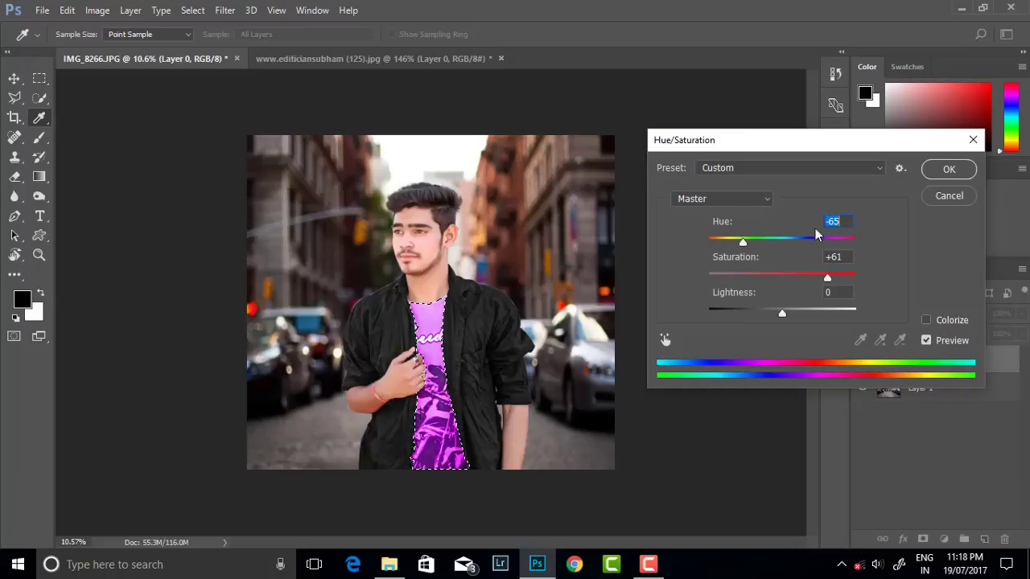
left_click(948, 195)
Apply Camera Raw Filter to the shirt with Blacks -48 and Clarity +43
left_click(97, 10)
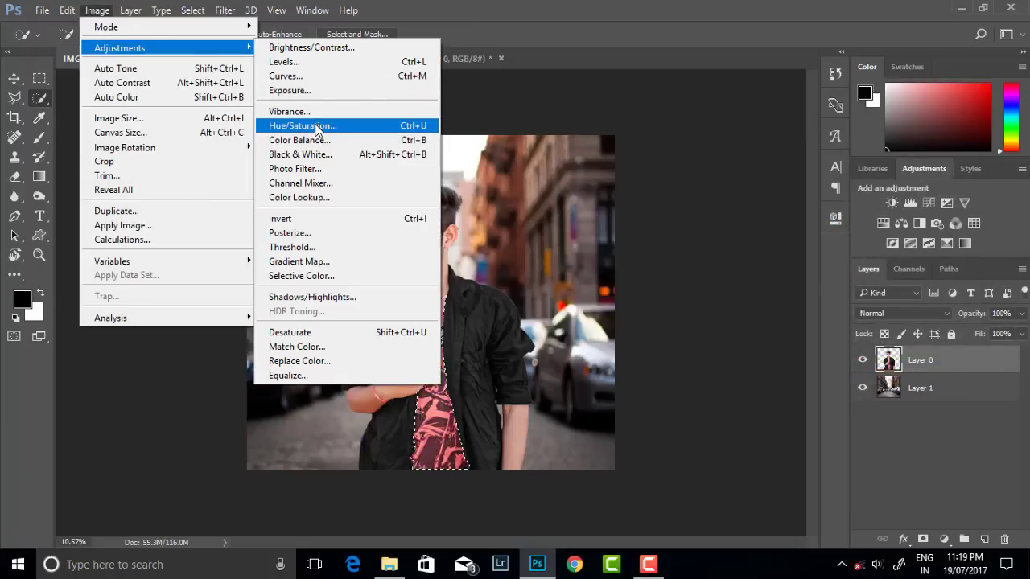
left_click(233, 97)
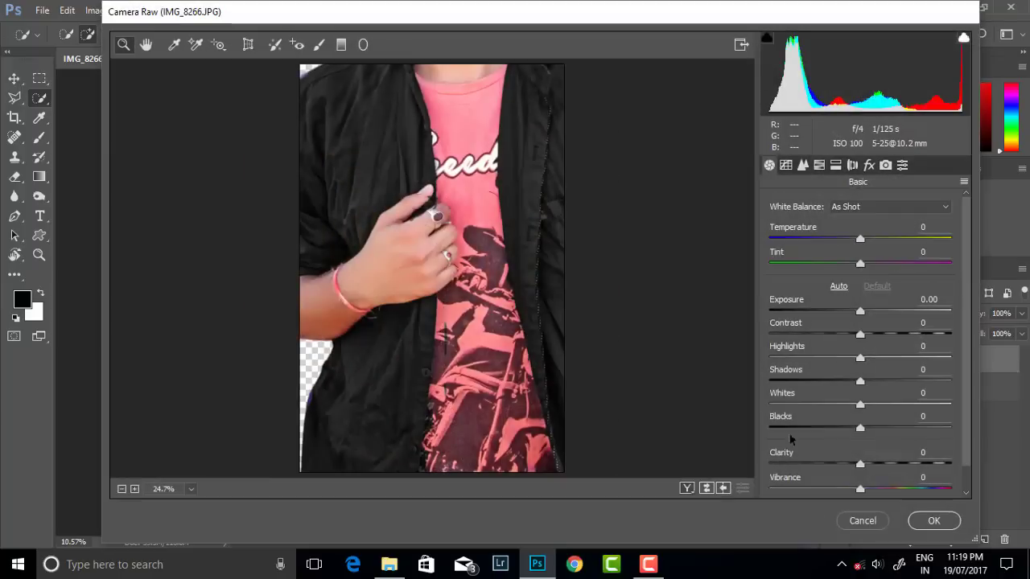
left_click_drag(860, 427, 817, 427)
left_click_drag(860, 464, 900, 465)
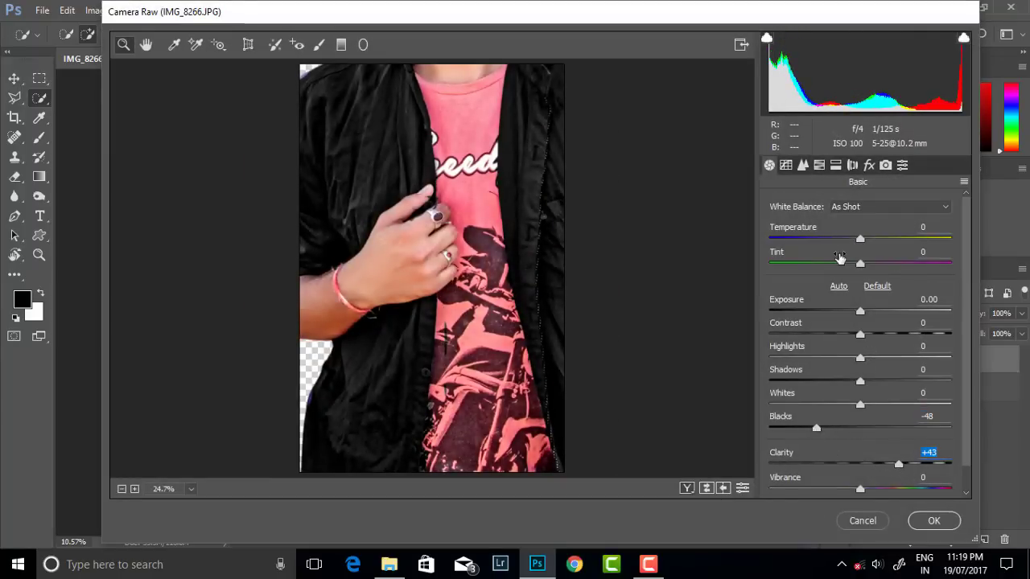
mouse_move(839, 258)
left_mouse_down()
mouse_move(779, 266)
mouse_move(880, 266)
left_mouse_up()
left_click(931, 520)
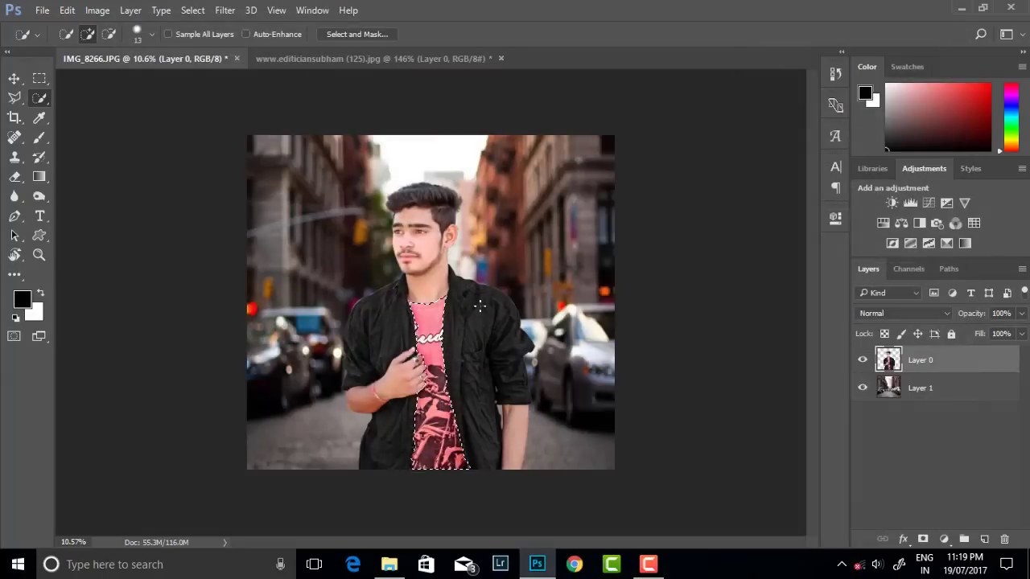
Raise the shirt's Levels output black to 127 so it turns pale pink
left_click(98, 10)
left_click(305, 140)
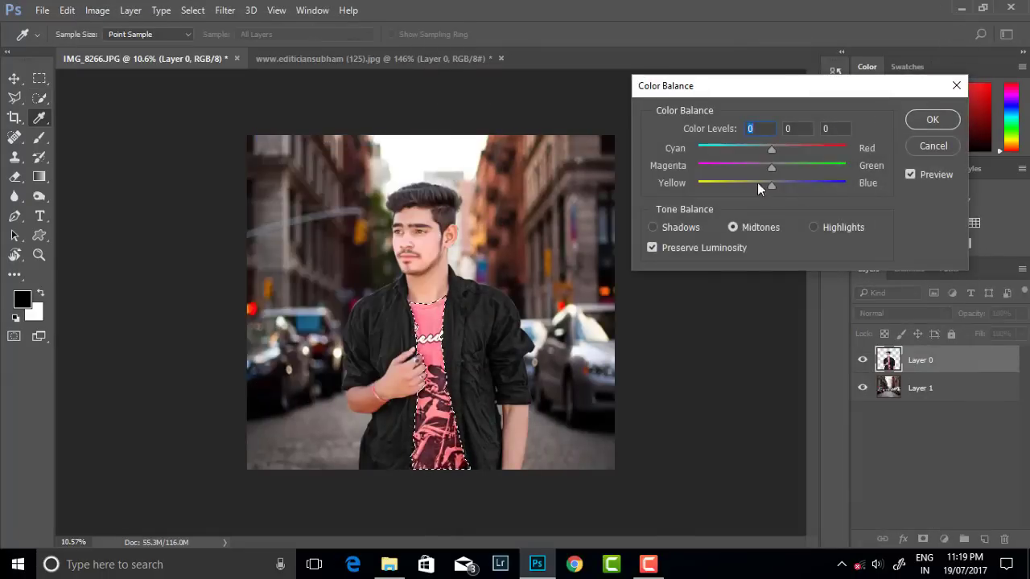
left_click(932, 119)
left_click(97, 10)
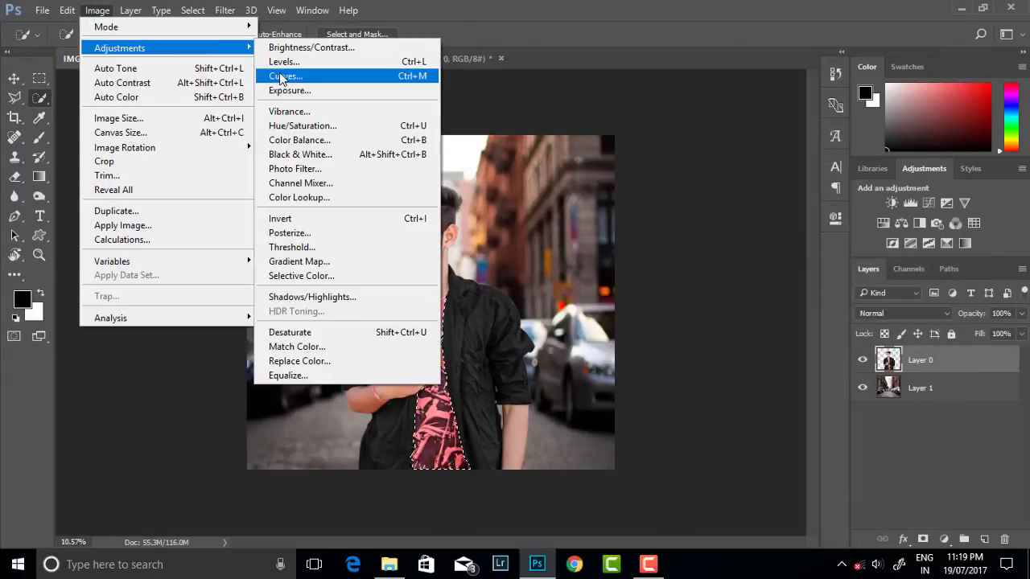
left_click(303, 62)
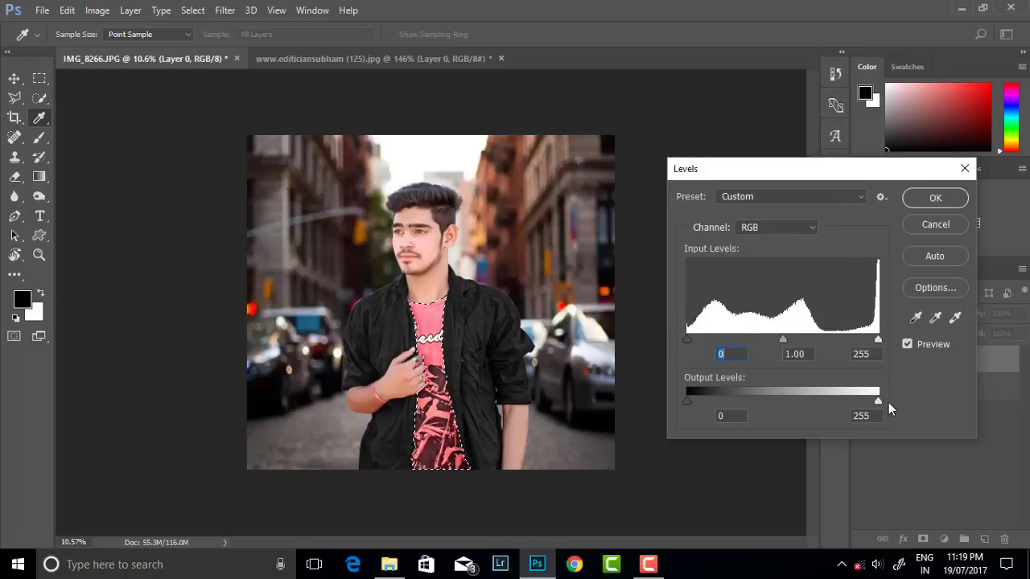
left_click_drag(789, 401, 782, 398)
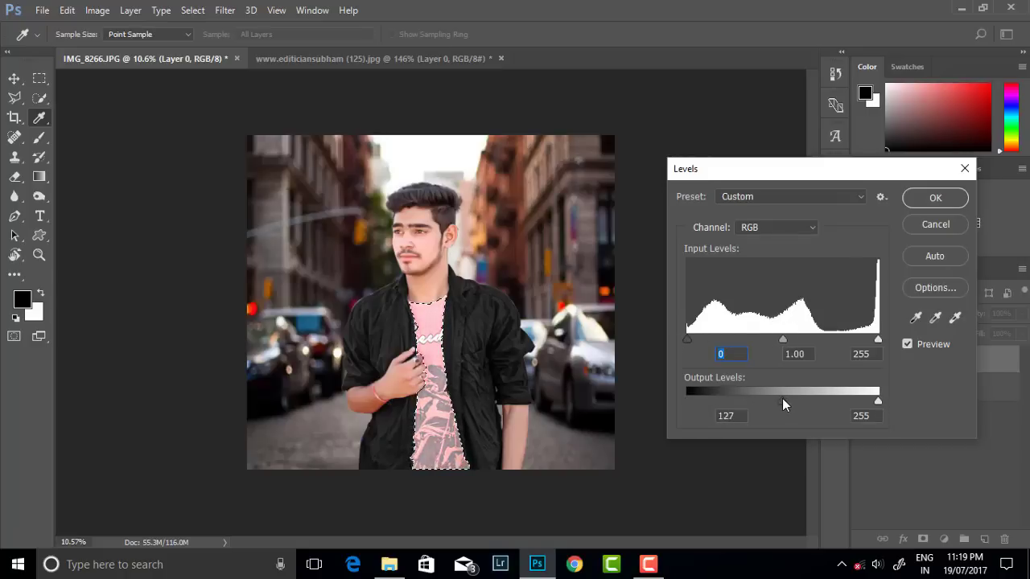
left_click_drag(687, 339, 758, 340)
left_click_drag(790, 398, 785, 397)
left_click(931, 198)
Remove all colour from the T-shirt with Hue/Saturation Saturation -100
left_click(98, 10)
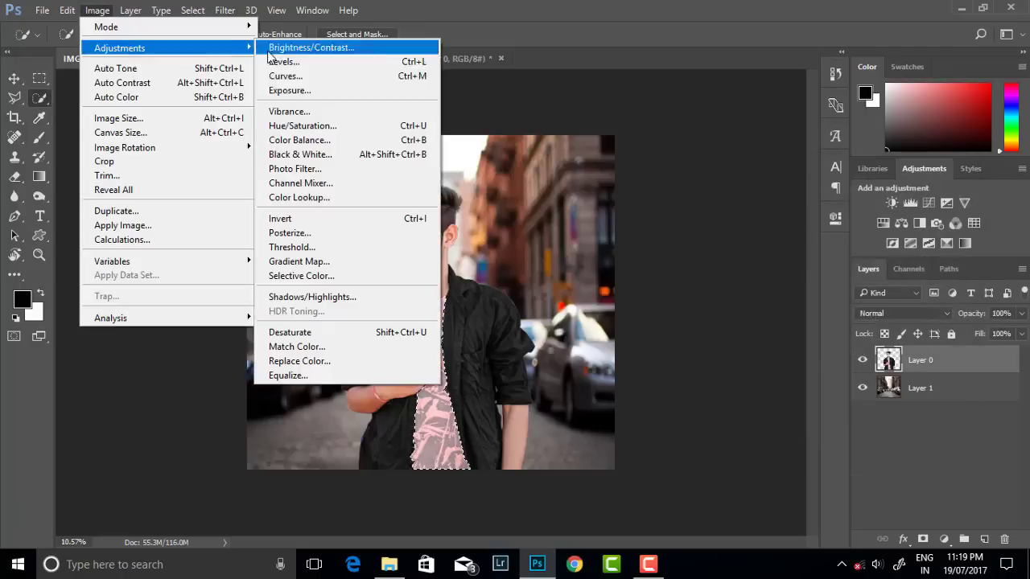
left_click(303, 126)
left_click_drag(781, 275, 708, 278)
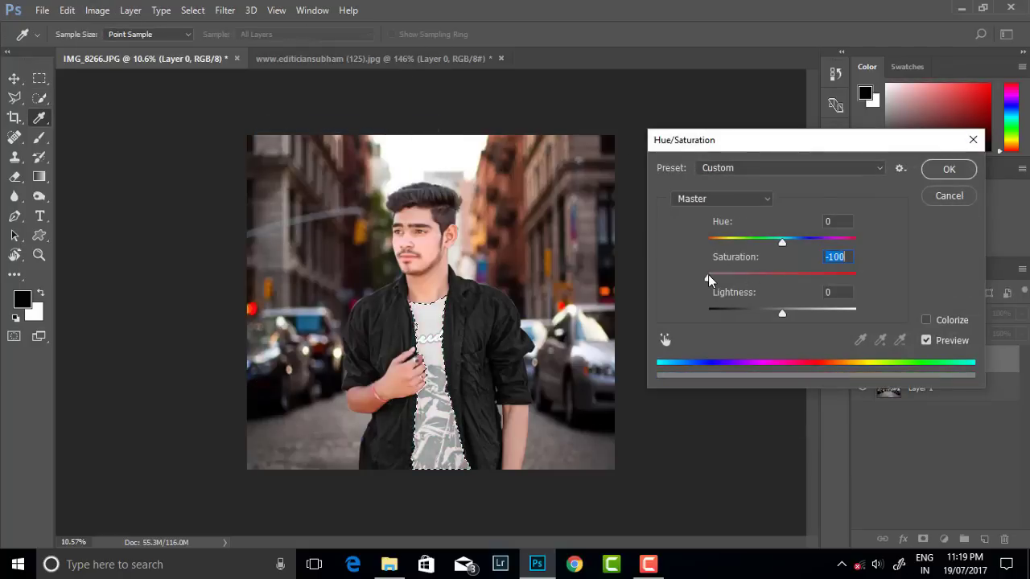
left_click_drag(782, 314, 780, 314)
left_click(948, 169)
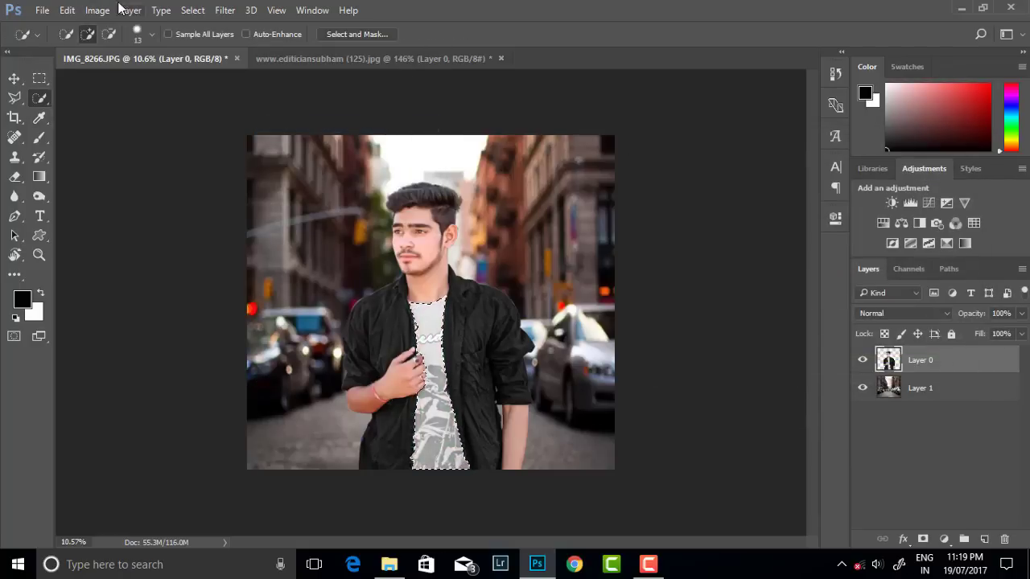
Brighten the shirt to white with Levels set to 131, 1.00, 211
left_click(97, 9)
left_click(285, 62)
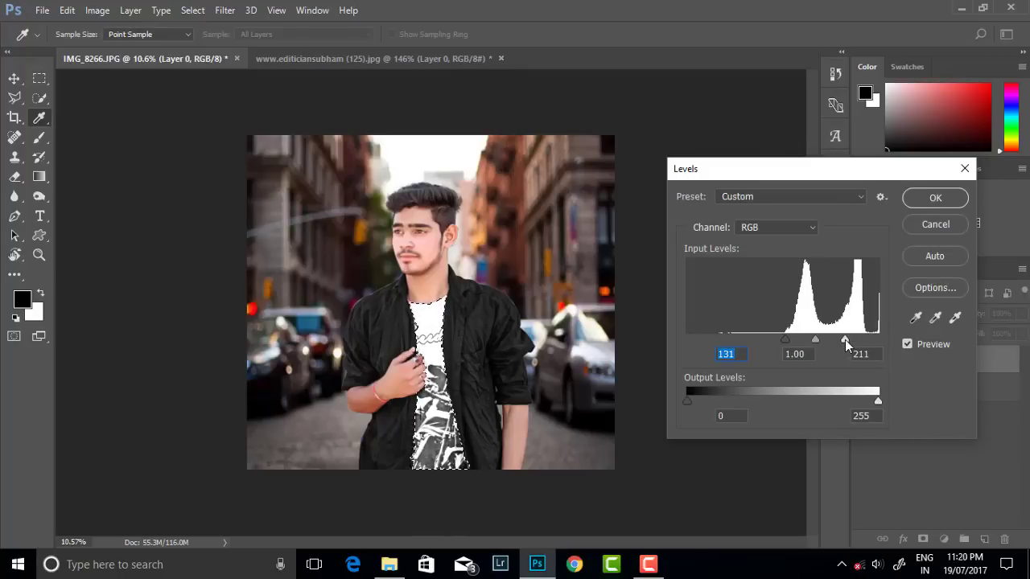
left_click_drag(845, 339, 840, 340)
left_click(935, 197)
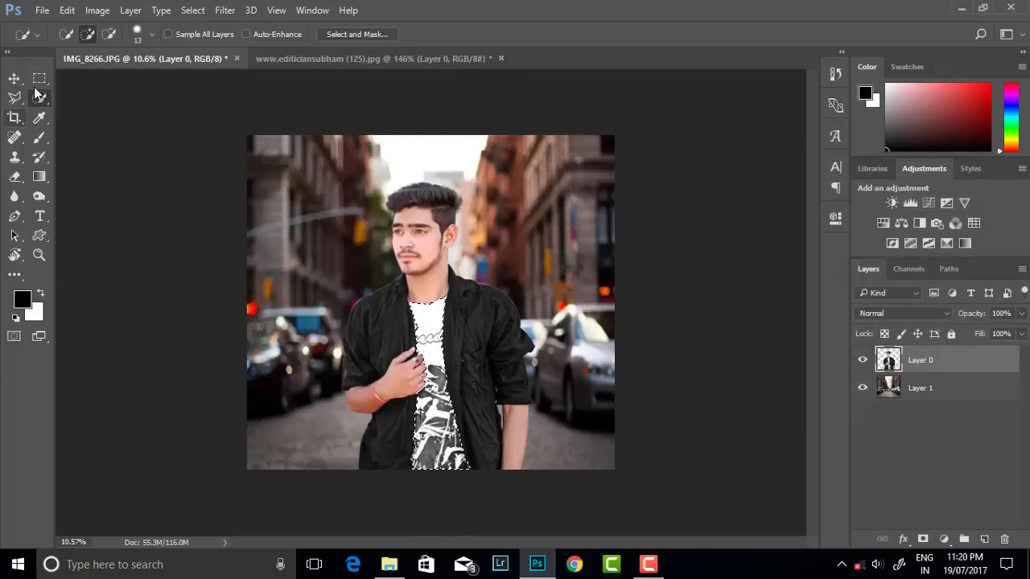
left_click(39, 78)
Deselect, then give Layer 1's street a 25 px Tilt-Shift blur with the focus band lowered
key("ctrl+d")
key("ctrl+minus")
scroll(469, 352, "up", 3)
scroll(489, 345, "down", 2)
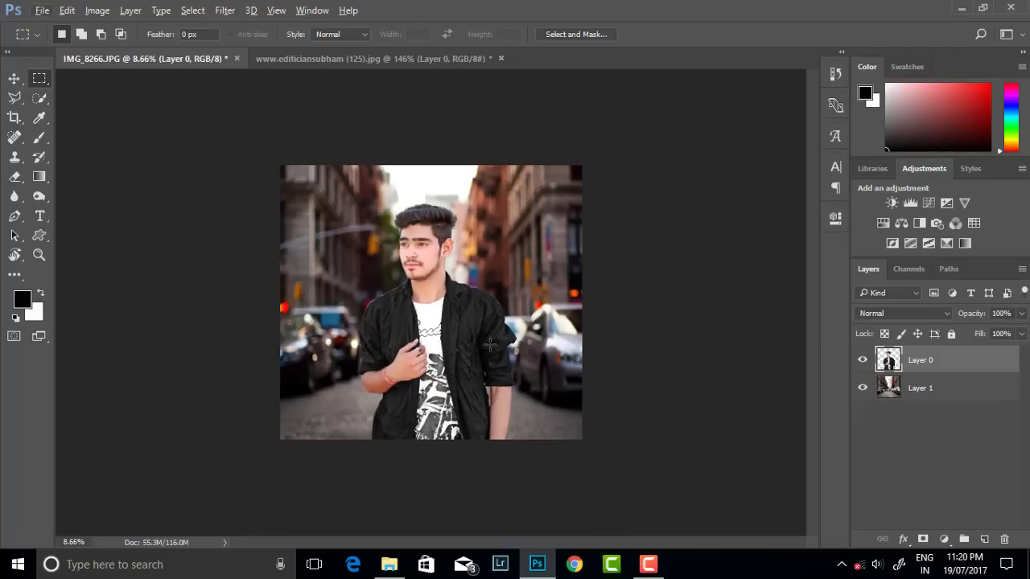
left_click(895, 385)
scroll(525, 257, "up", 1)
left_click(225, 9)
mouse_move(246, 191)
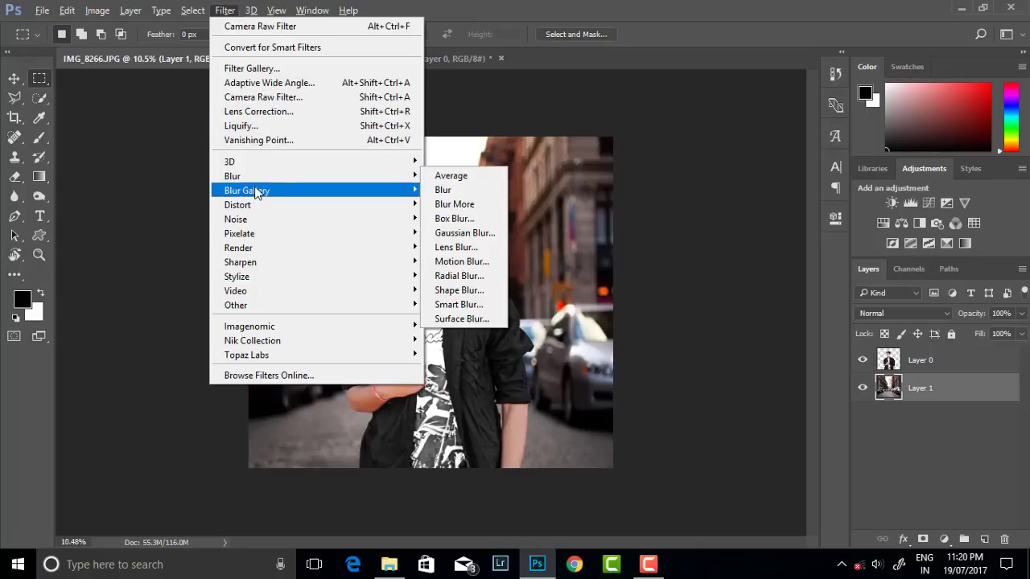
left_click(455, 219)
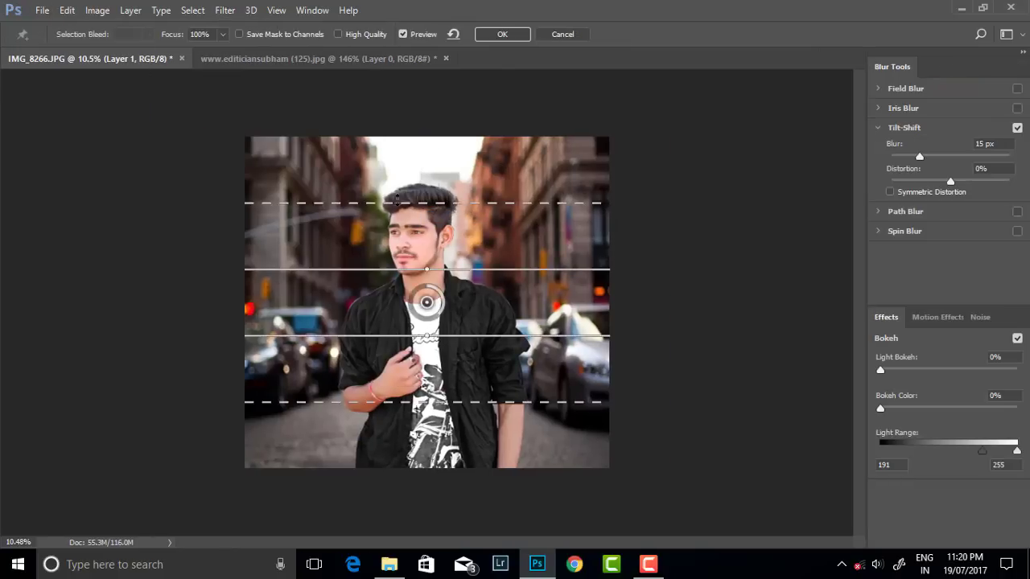
left_click_drag(398, 203, 431, 523)
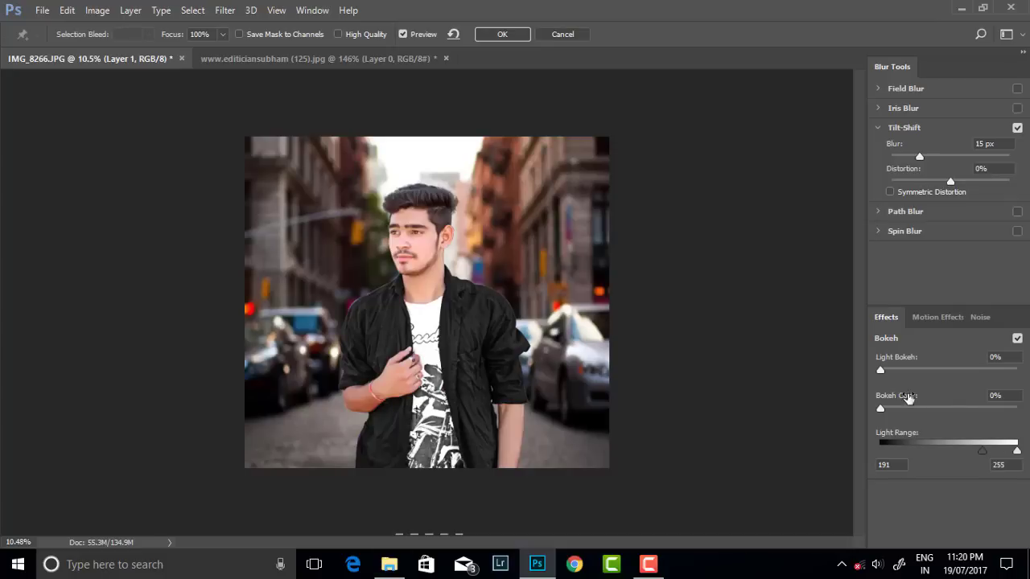
left_click_drag(902, 370, 879, 372)
left_click(499, 34)
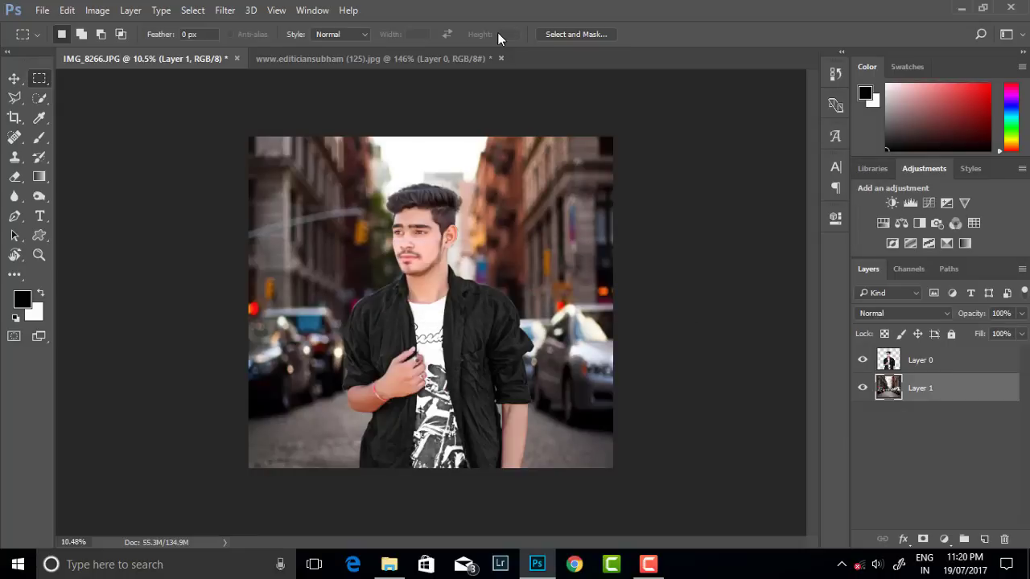
Merge Visible into one layer, then launch Nik Collection's Color Efex Pro 4 filter
key("ctrl+0")
right_click(966, 387)
left_click(688, 525)
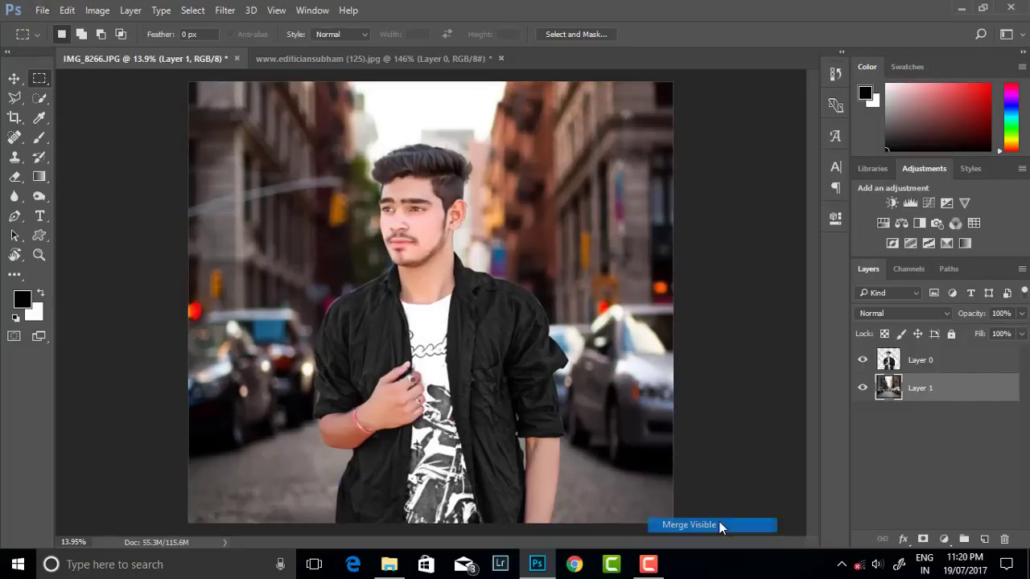
key("ctrl+0")
left_click(224, 10)
mouse_move(252, 340)
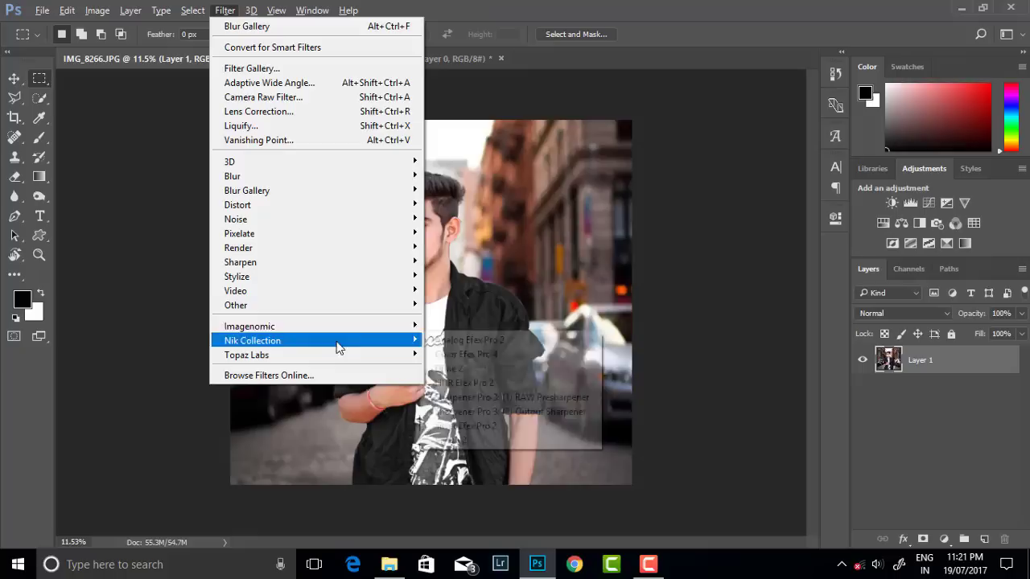
left_click(466, 352)
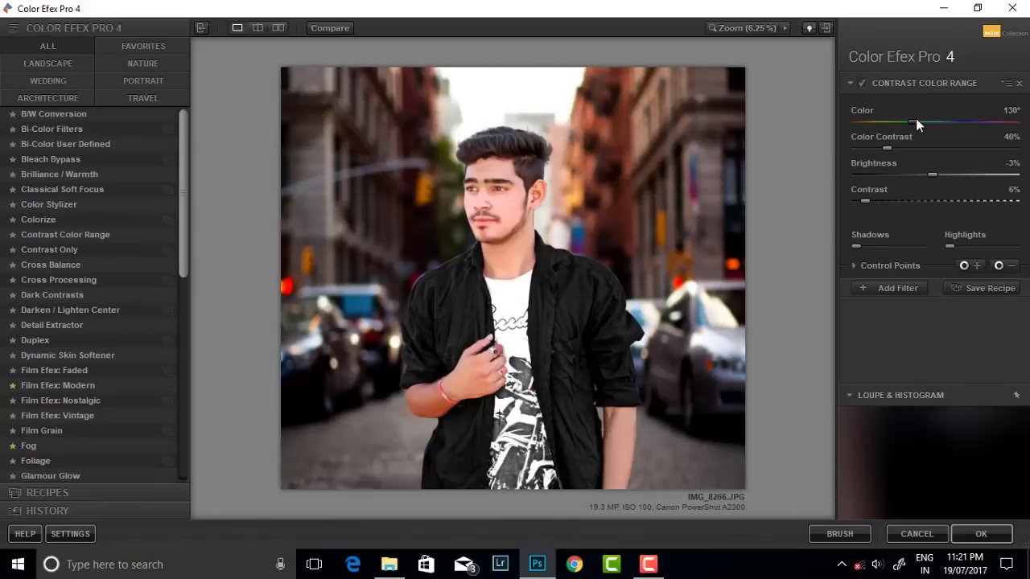
Shift the Contrast Color Range hue and place a control point on the forehead
mouse_move(916, 121)
left_mouse_down()
mouse_move(937, 122)
mouse_move(898, 116)
left_mouse_up()
left_click(861, 83)
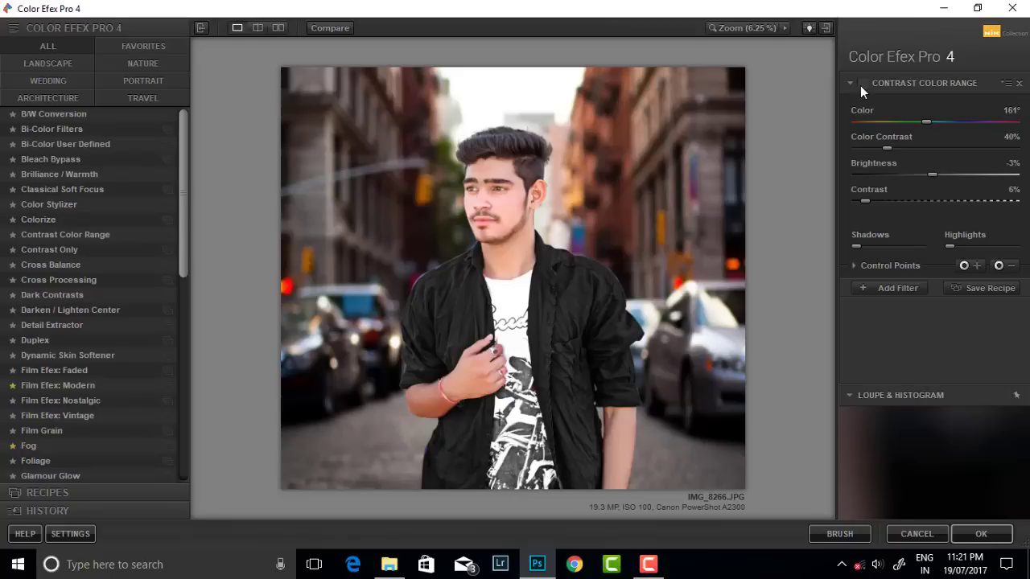
left_click(861, 83)
left_click(501, 240)
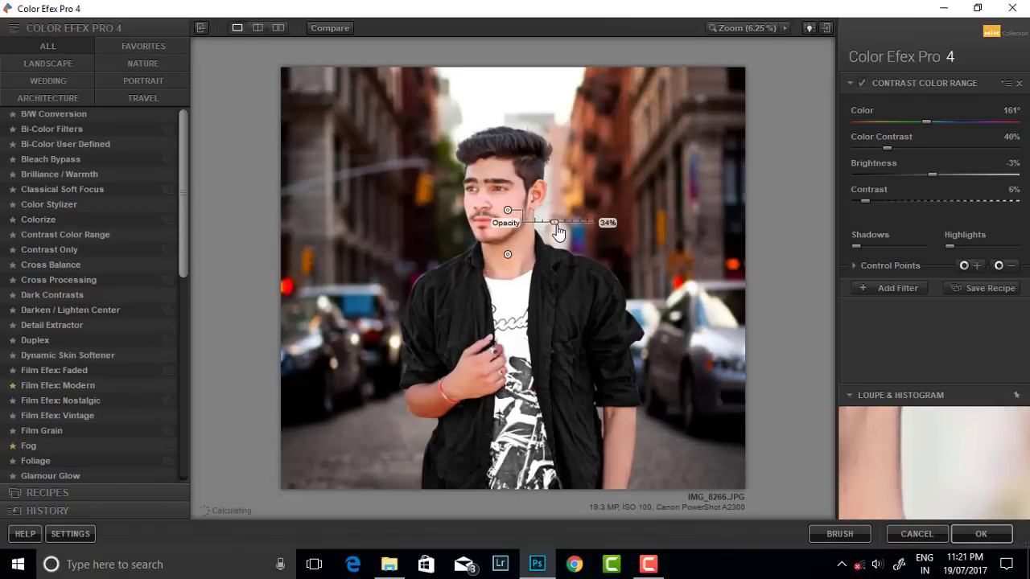
mouse_move(506, 210)
left_mouse_down()
mouse_move(475, 173)
mouse_move(495, 174)
left_mouse_up()
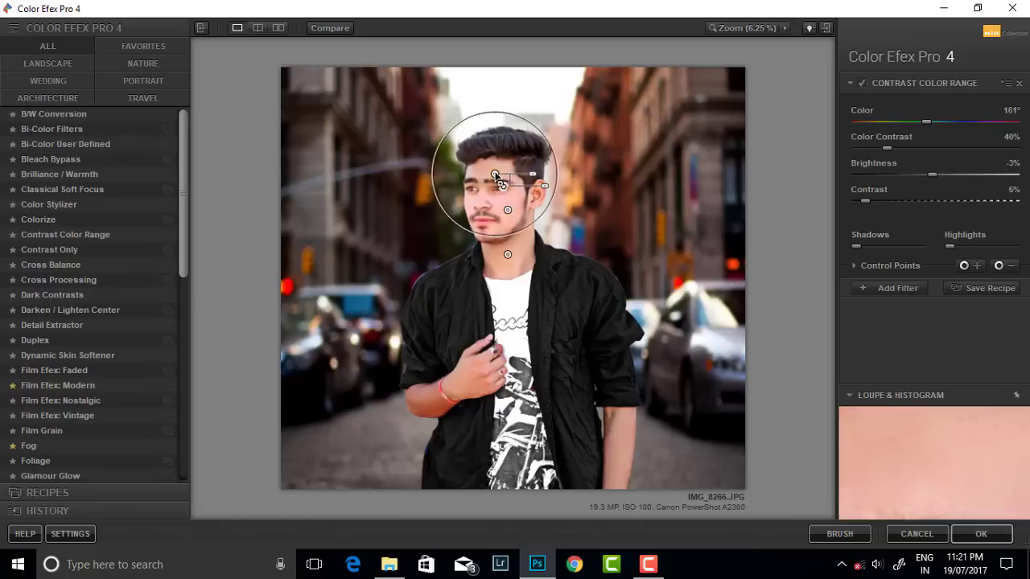
Add three control points on the arms and toggle the filter to compare
left_click(471, 368)
left_click(429, 401)
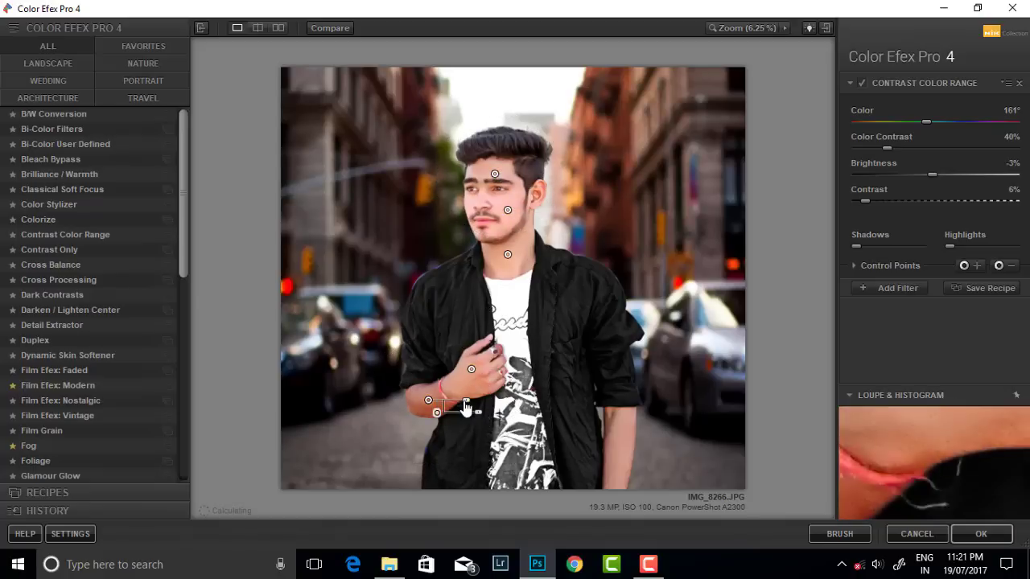
left_click(621, 464)
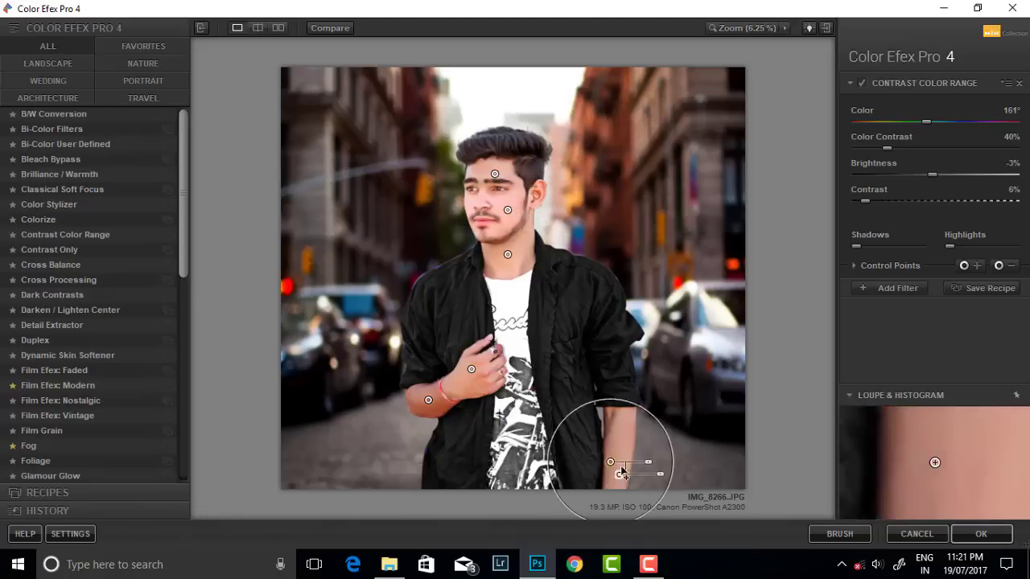
left_click(861, 84)
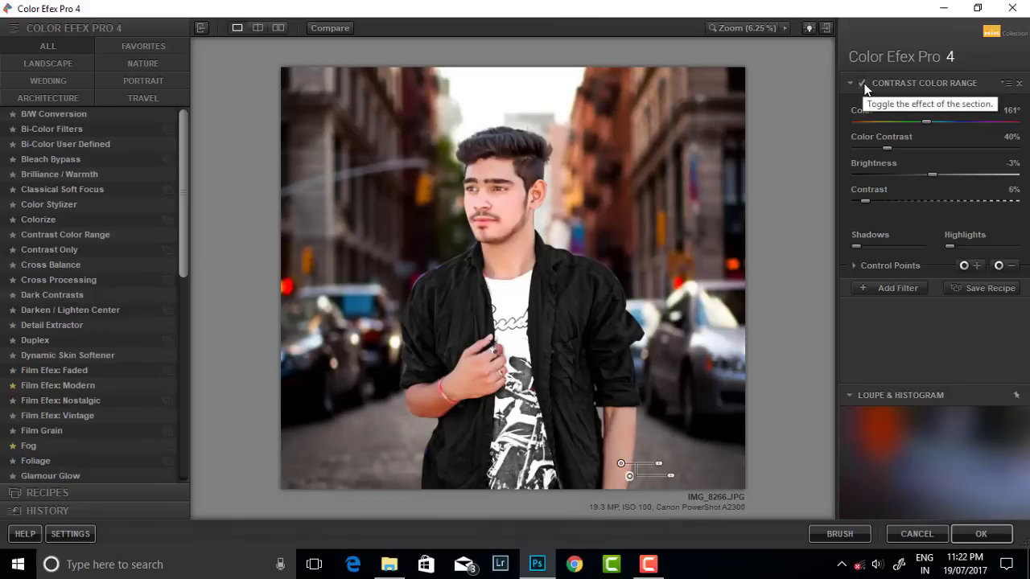
left_click(894, 287)
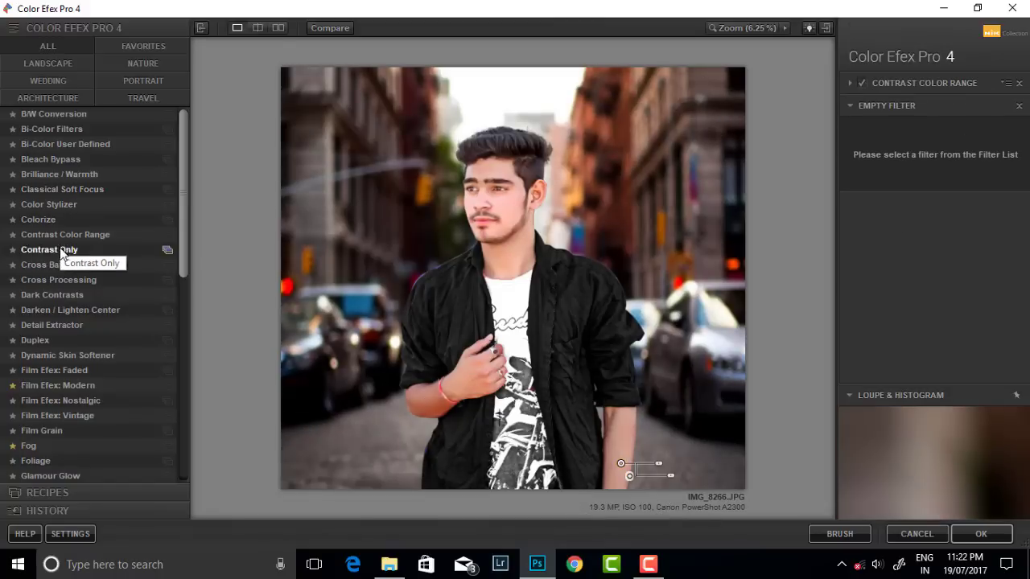
Add a Dark Contrasts filter and raise its Saturation to 19%
scroll(61, 252, "down", 3)
scroll(57, 265, "up", 3)
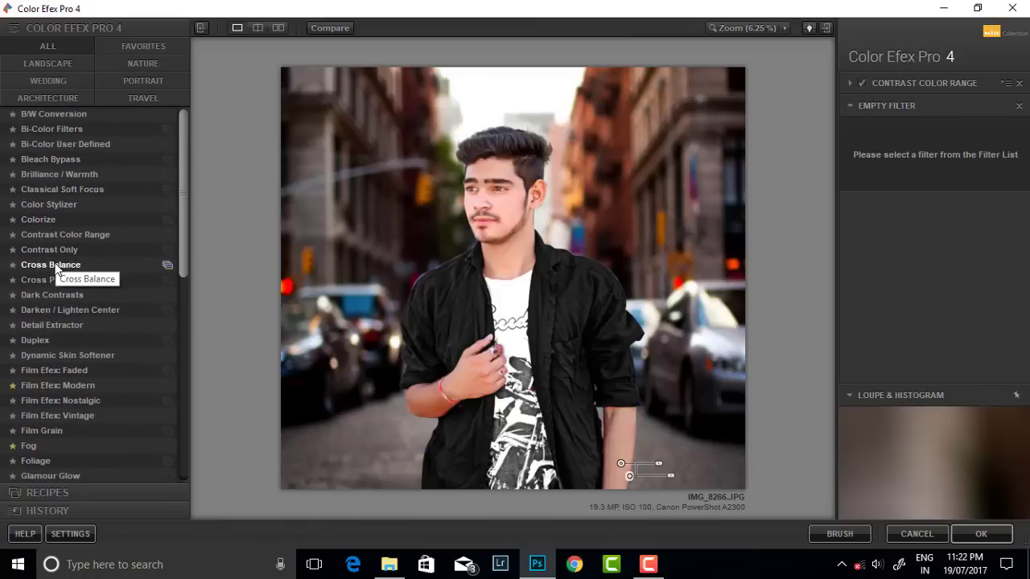
left_click(50, 294)
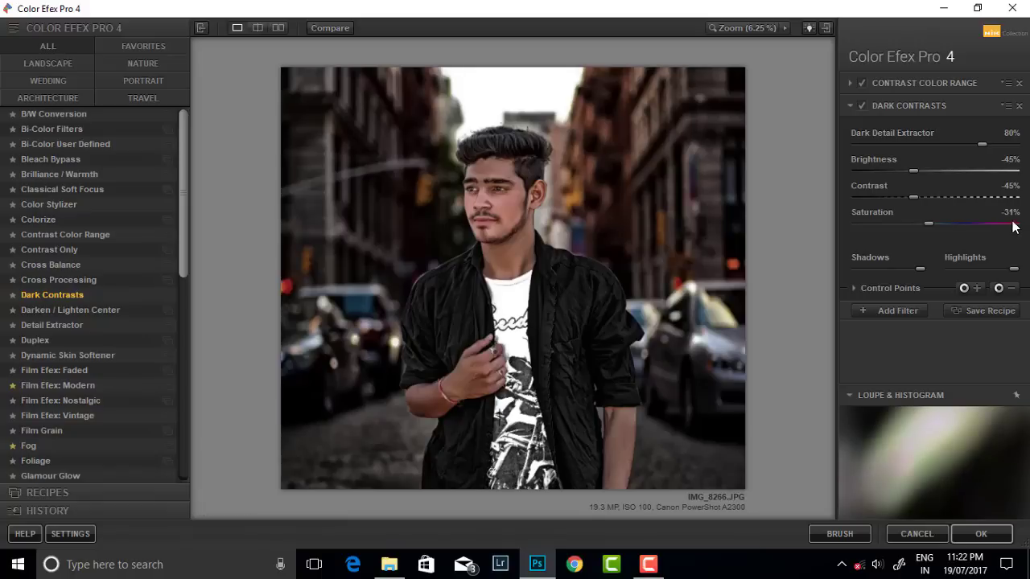
left_click_drag(1013, 227, 998, 226)
Place Dark Contrasts control points on the chin, hand and hair
left_click(508, 250)
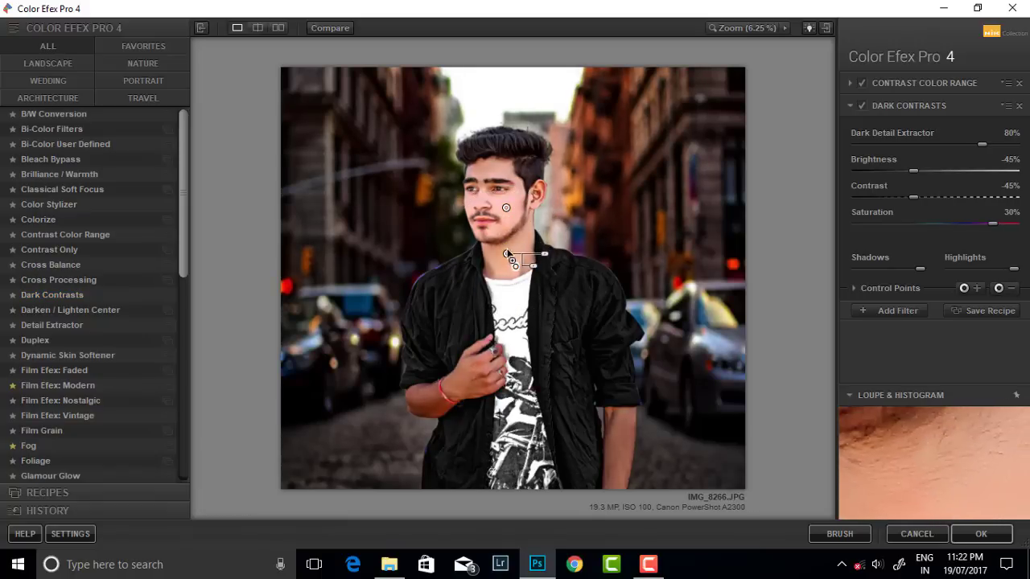
mouse_move(508, 249)
left_mouse_down()
mouse_move(500, 335)
mouse_move(435, 396)
mouse_move(475, 373)
mouse_move(623, 465)
left_mouse_up()
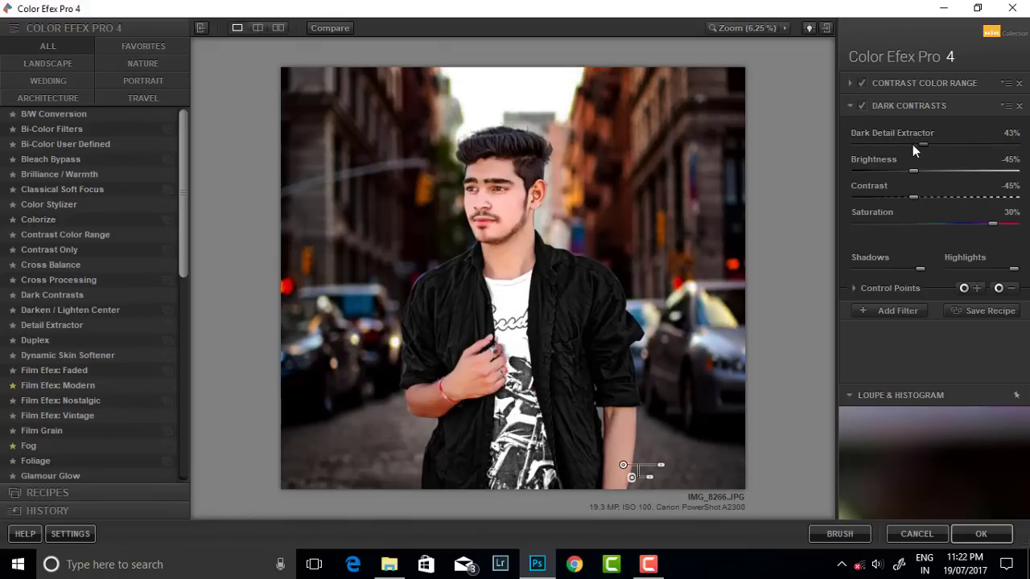
left_click(964, 288)
left_click(514, 145)
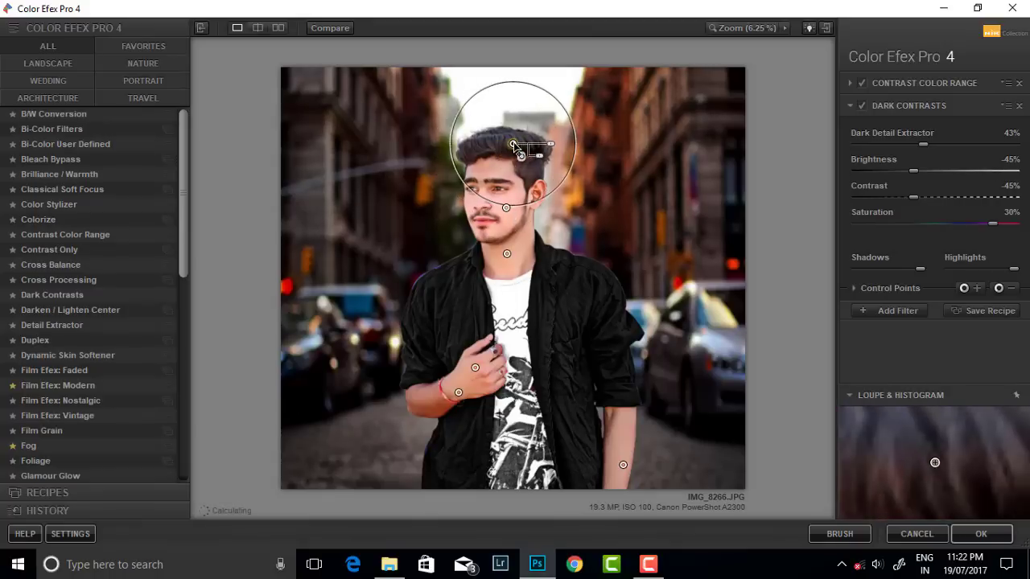
left_click_drag(539, 155, 611, 156)
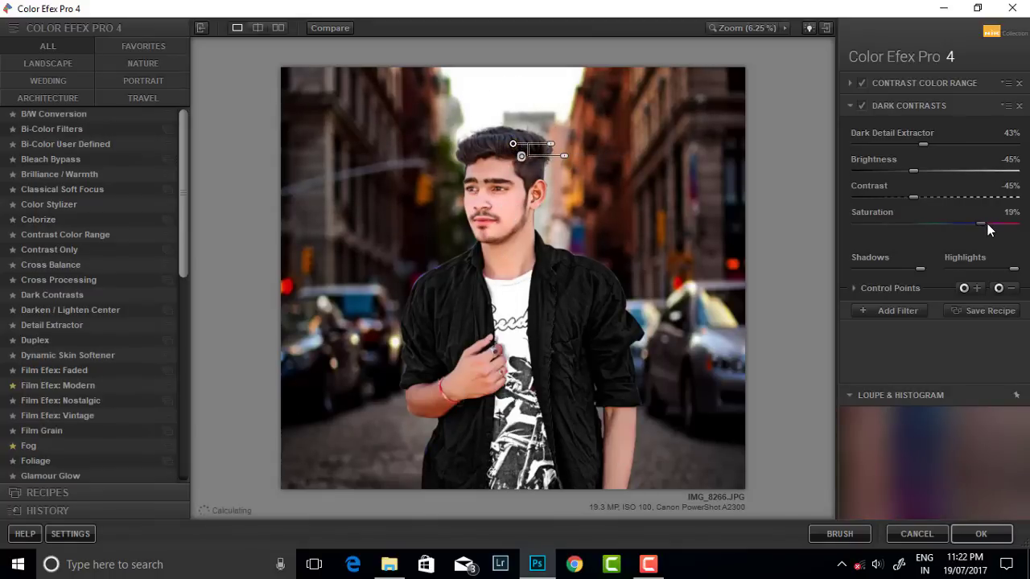
Set Dark Contrasts Brightness to -31% and apply the filters to the photo
left_click(942, 171)
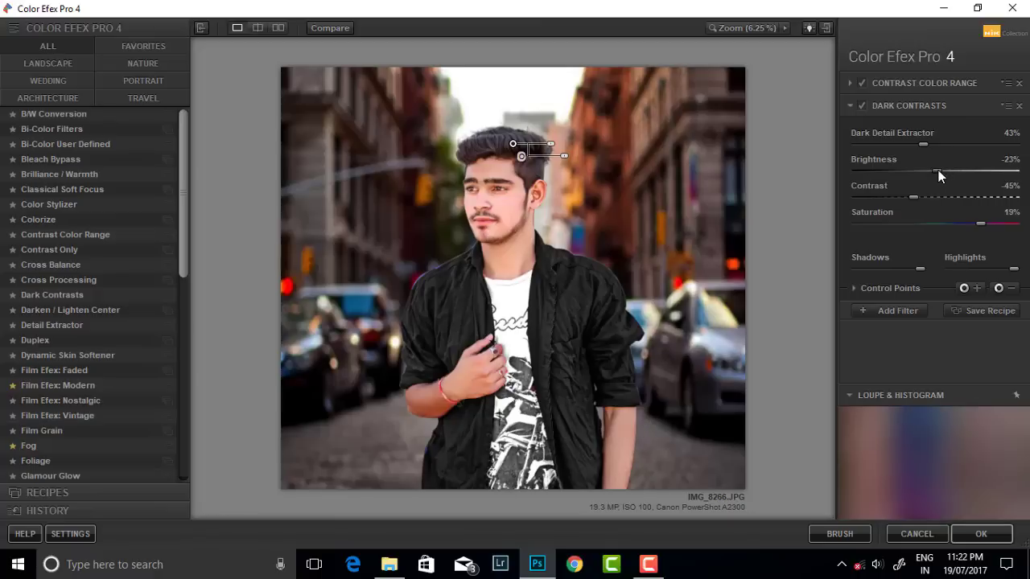
left_click_drag(938, 170, 929, 170)
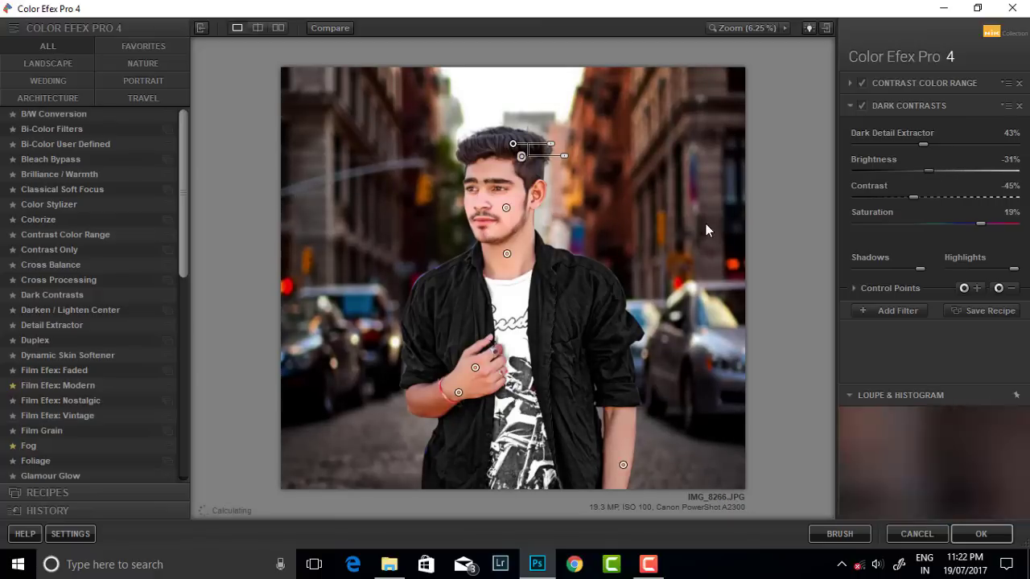
left_click(981, 533)
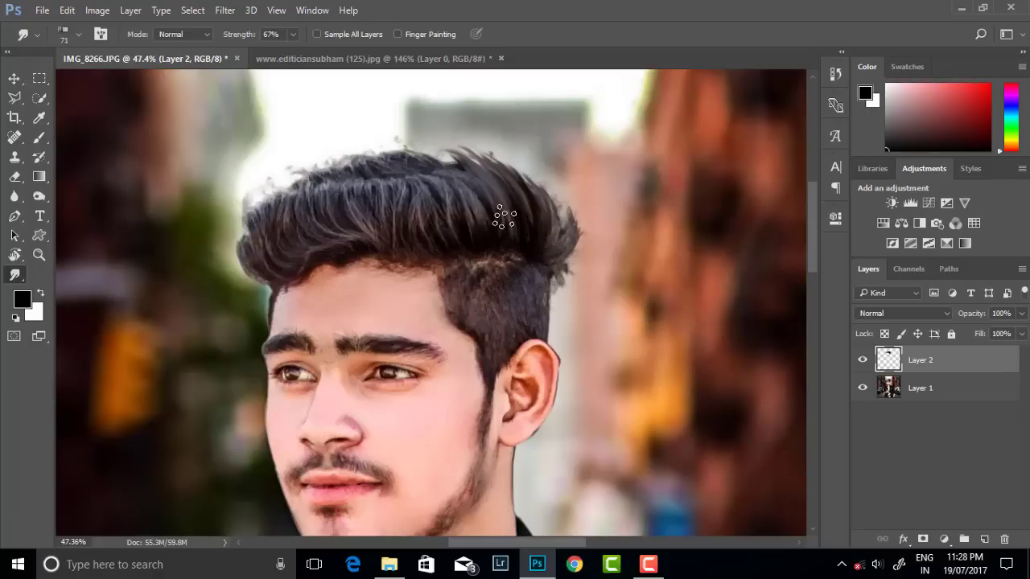
Smudge the crown hair on Layer 2 up and left into new strands
mouse_move(503, 216)
left_mouse_down()
mouse_move(427, 145)
mouse_move(378, 130)
mouse_move(372, 149)
left_mouse_up()
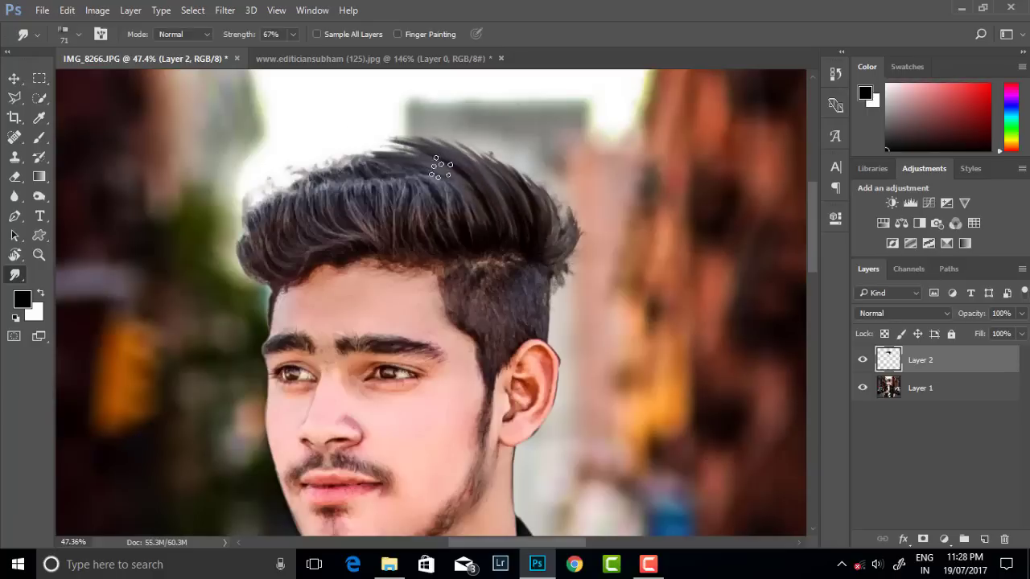
mouse_move(451, 197)
left_mouse_down()
mouse_move(342, 145)
mouse_move(282, 159)
left_mouse_up()
mouse_move(435, 221)
left_mouse_down()
mouse_move(286, 163)
mouse_move(299, 173)
mouse_move(278, 181)
mouse_move(274, 171)
left_mouse_up()
mouse_move(399, 222)
left_mouse_down()
mouse_move(276, 191)
mouse_move(216, 214)
mouse_move(225, 225)
left_mouse_up()
mouse_move(483, 161)
left_mouse_down()
mouse_move(298, 145)
mouse_move(366, 137)
mouse_move(350, 132)
left_mouse_up()
left_click_drag(435, 151, 297, 128)
left_click_drag(374, 189, 234, 201)
left_click_drag(320, 225, 229, 186)
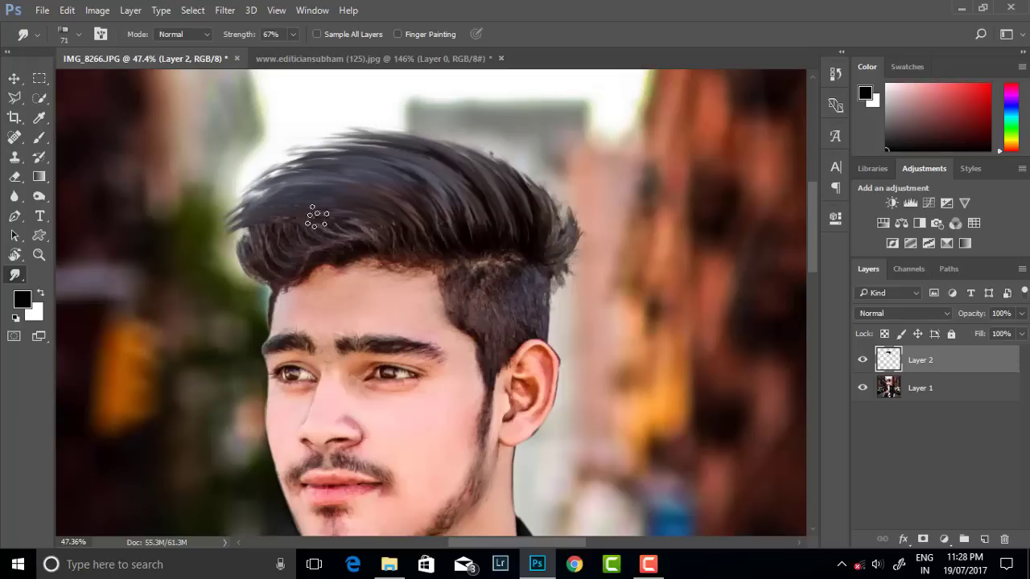
Sweep the left hairline strands down and to the left
mouse_move(378, 225)
left_mouse_down()
mouse_move(229, 245)
mouse_move(222, 270)
left_mouse_up()
mouse_move(305, 230)
left_mouse_down()
mouse_move(230, 283)
mouse_move(249, 266)
left_mouse_up()
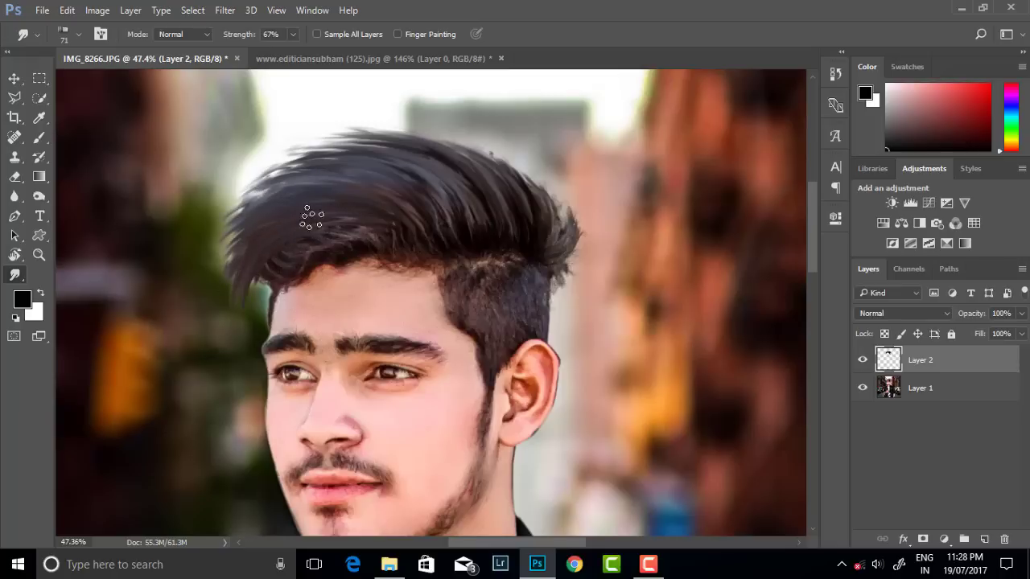
left_click_drag(338, 237, 225, 242)
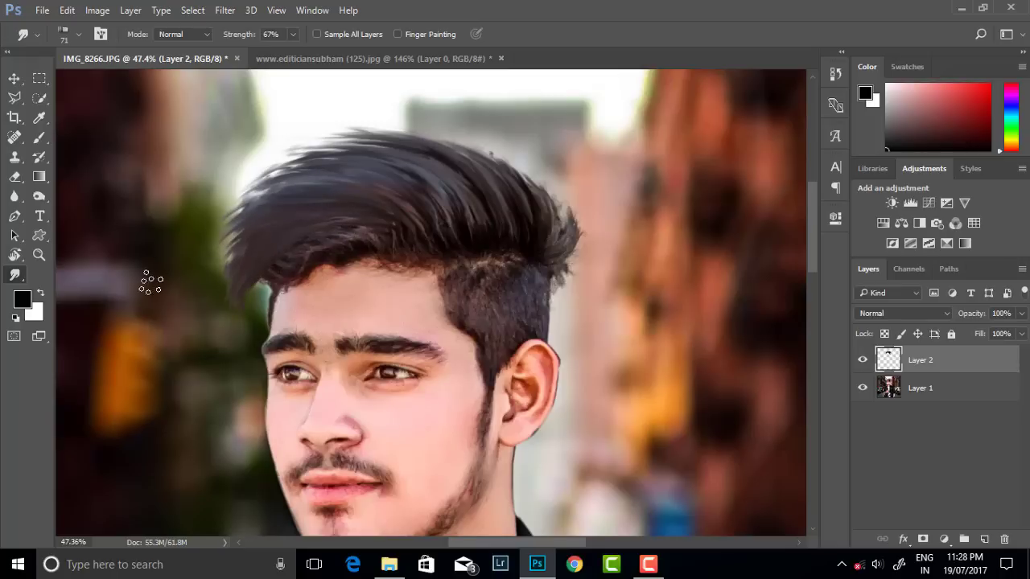
left_click_drag(298, 207, 227, 270)
left_click_drag(282, 241, 239, 304)
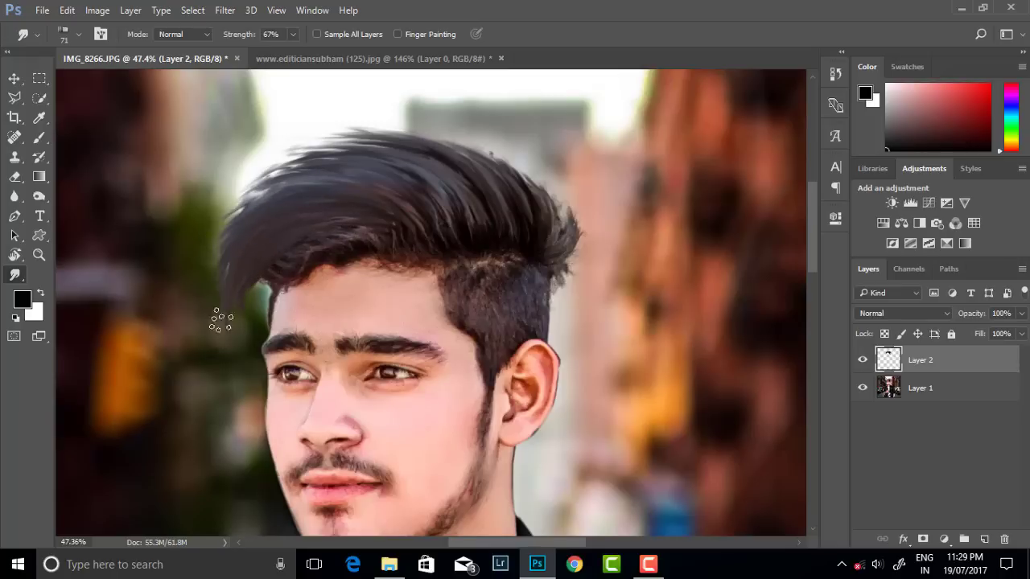
left_click_drag(302, 232, 239, 315)
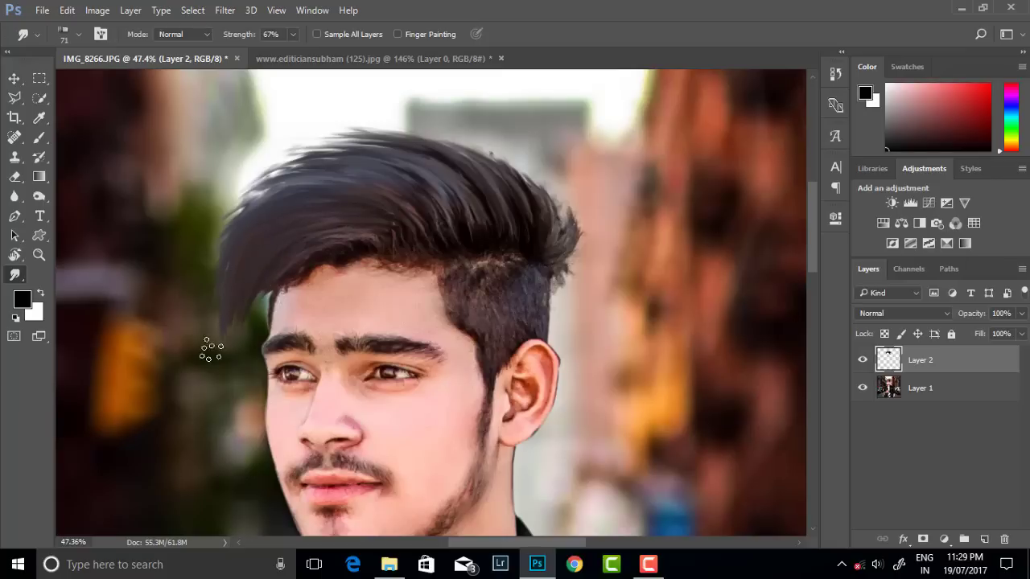
mouse_move(338, 179)
left_mouse_down()
mouse_move(252, 212)
mouse_move(234, 294)
left_mouse_up()
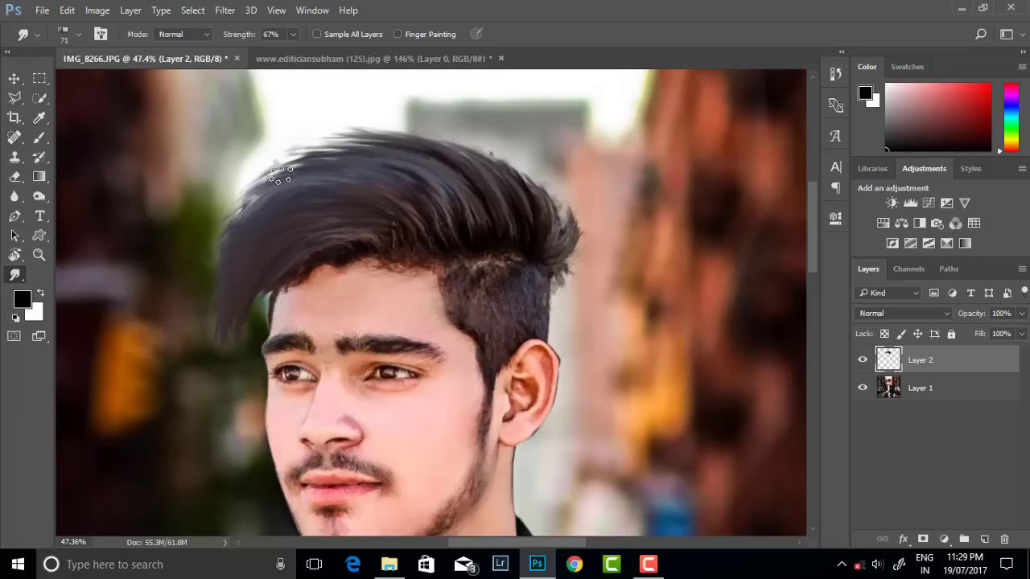
mouse_move(386, 152)
left_mouse_down()
mouse_move(357, 154)
mouse_move(230, 227)
left_mouse_up()
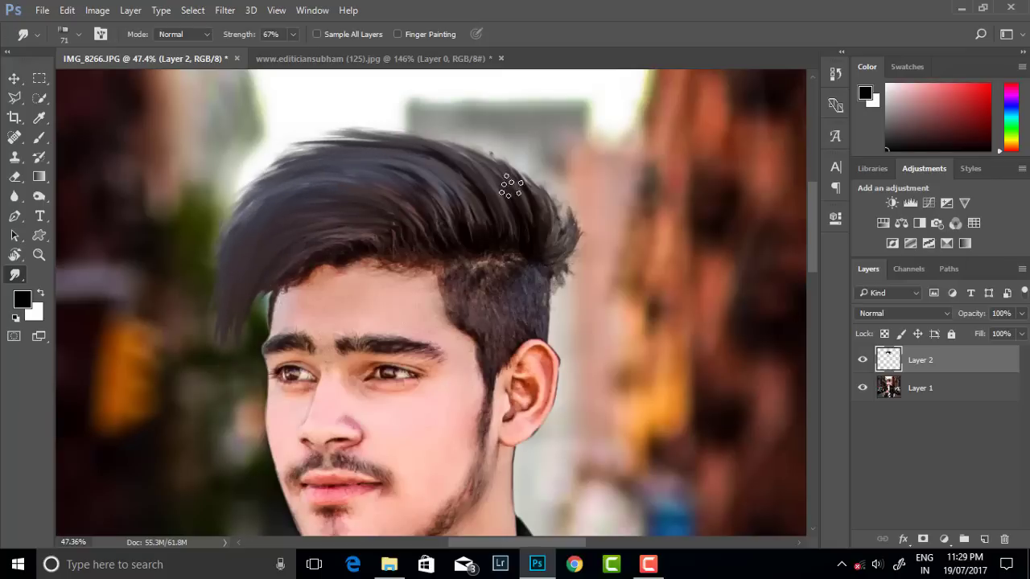
Pull spiky strands on the upper-right hair and add wisps along the upper-left edge
mouse_move(511, 186)
left_mouse_down()
mouse_move(552, 161)
mouse_move(540, 218)
mouse_move(503, 161)
mouse_move(379, 121)
mouse_move(432, 137)
mouse_move(298, 137)
left_mouse_up()
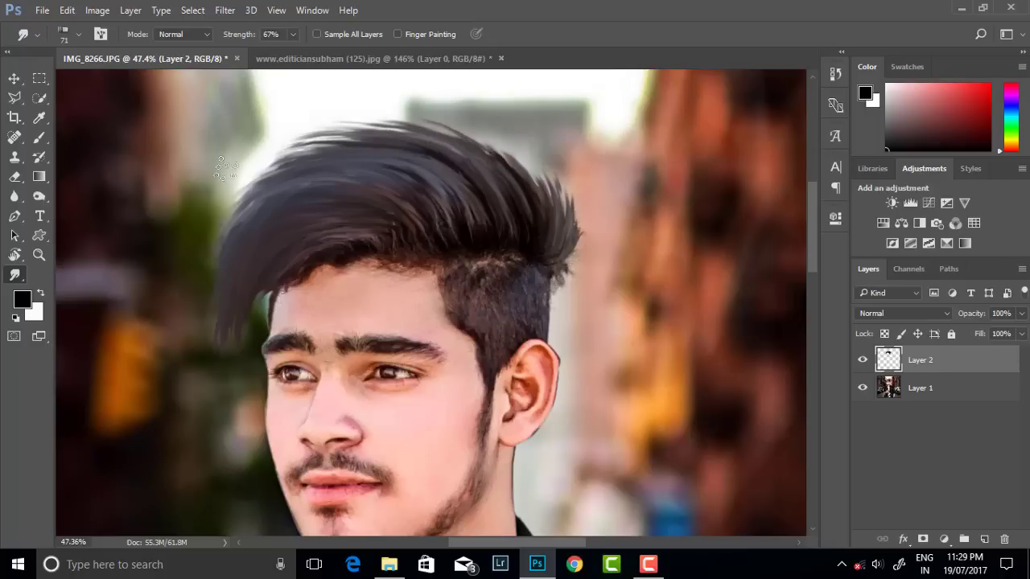
mouse_move(226, 166)
left_mouse_down()
mouse_move(349, 142)
mouse_move(245, 193)
mouse_move(211, 230)
mouse_move(223, 246)
mouse_move(221, 308)
left_mouse_up()
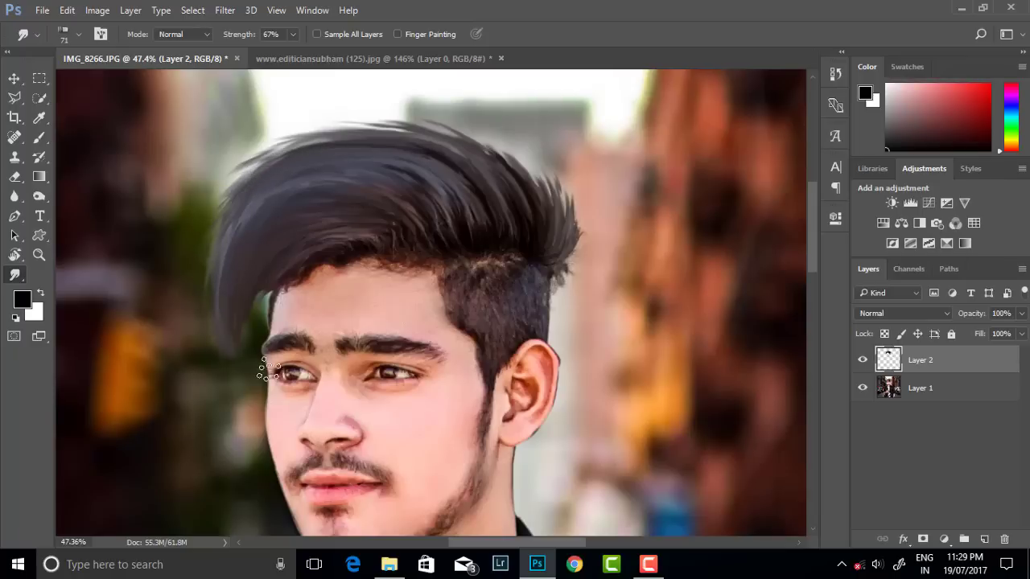
scroll(318, 280, "down", 5)
scroll(324, 290, "up", 3)
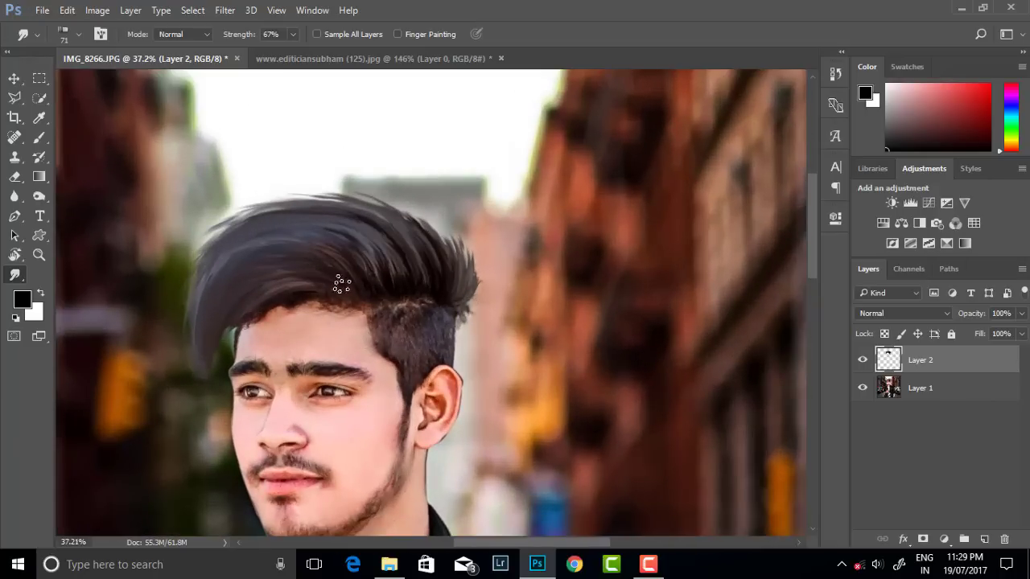
mouse_move(317, 235)
left_mouse_down()
mouse_move(346, 232)
mouse_move(429, 271)
mouse_move(423, 239)
mouse_move(286, 192)
mouse_move(241, 206)
mouse_move(417, 238)
mouse_move(357, 207)
mouse_move(208, 214)
left_mouse_up()
Fill out the top and upper-right edges of the hair with smudge strokes
scroll(306, 282, "down", 2)
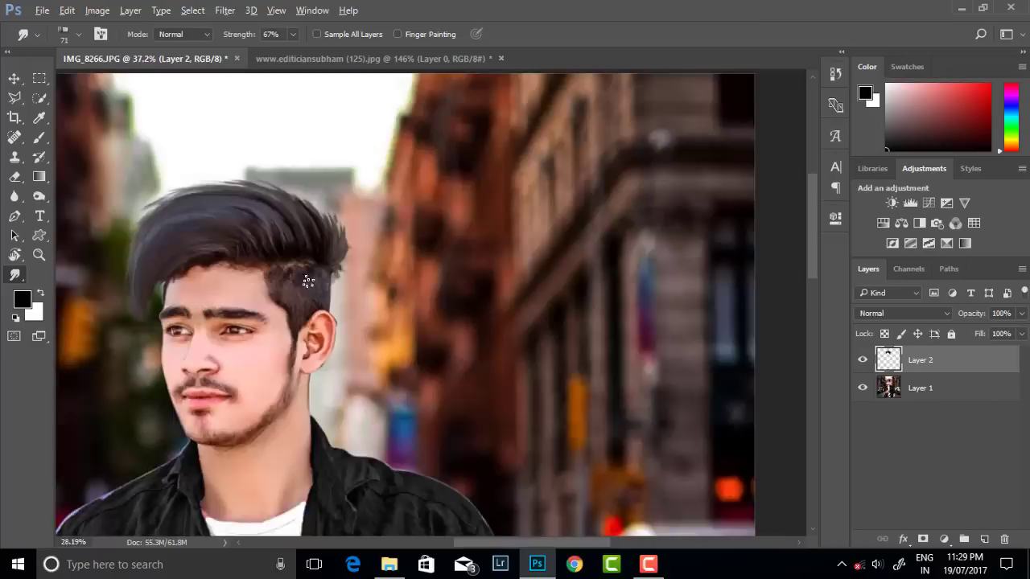
scroll(362, 234, "down", 3)
scroll(432, 175, "up", 3)
scroll(431, 175, "up", 2)
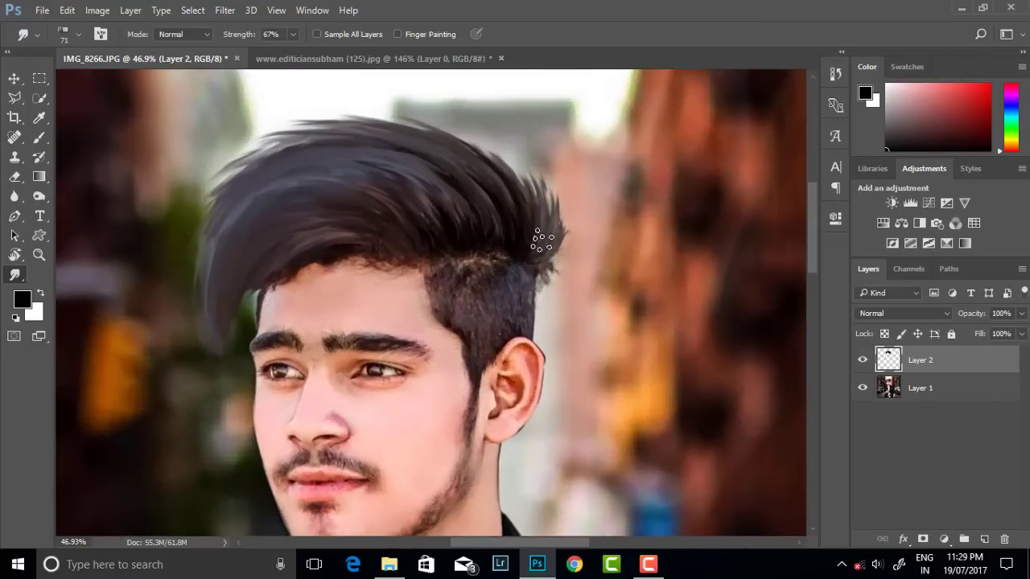
mouse_move(462, 125)
left_mouse_down()
mouse_move(444, 152)
mouse_move(453, 143)
mouse_move(349, 132)
mouse_move(235, 165)
mouse_move(203, 189)
left_mouse_up()
mouse_move(547, 200)
left_mouse_down()
mouse_move(517, 184)
mouse_move(527, 173)
mouse_move(502, 150)
mouse_move(341, 104)
mouse_move(395, 120)
mouse_move(357, 154)
left_mouse_up()
scroll(327, 213, "down", 1)
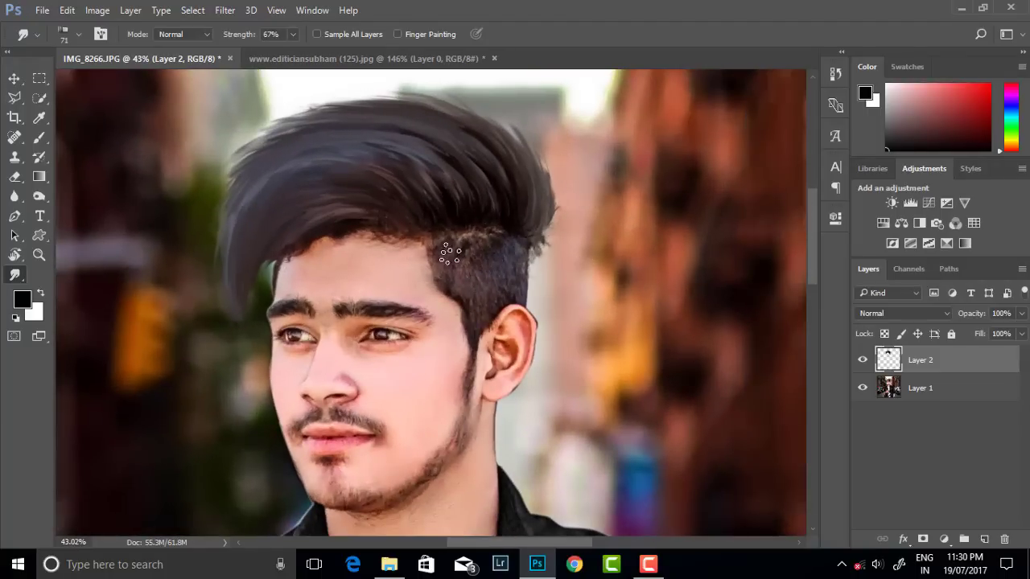
Undo a forehead smudge, then blend the hairline slightly into the forehead with a 46 px brush
left_click_drag(449, 253, 424, 278)
key("ctrl+z")
scroll(510, 237, "up", 1)
key("Return")
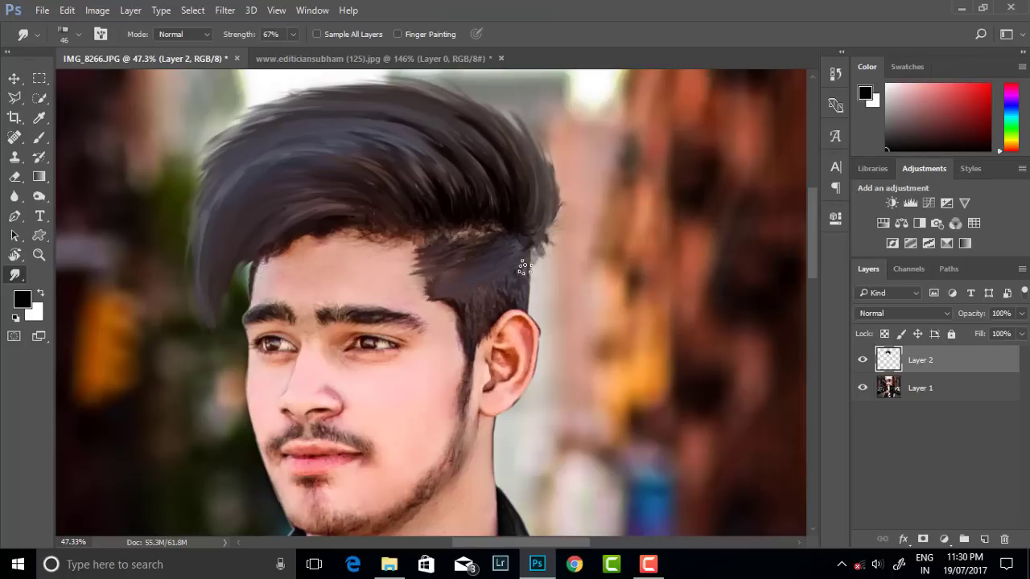
left_click_drag(426, 277, 413, 283)
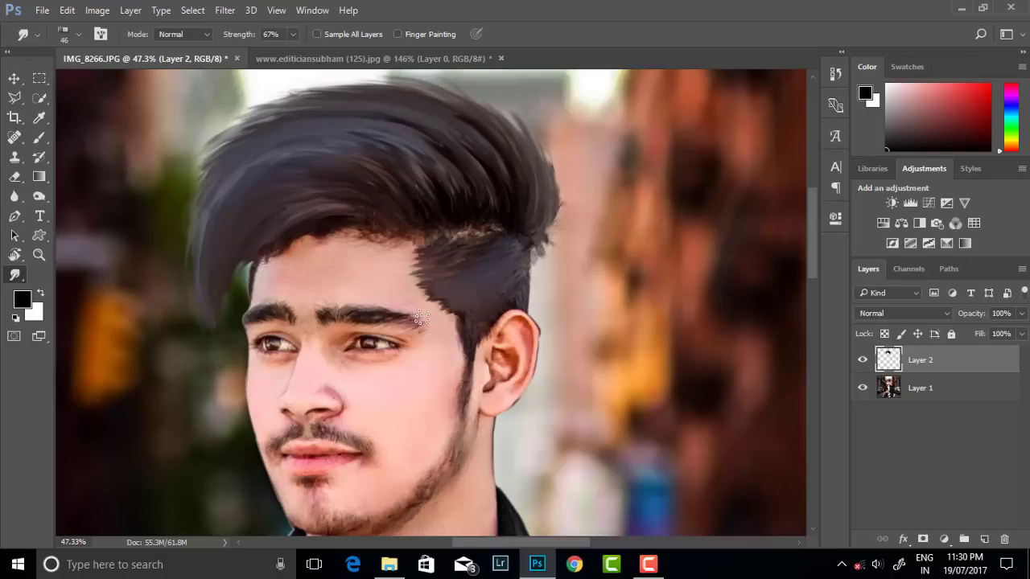
scroll(421, 319, "down", 3)
Zoom in on the head, enlarge the smudge brush to 50, and streak the upper hair edge
scroll(465, 287, "down", 3)
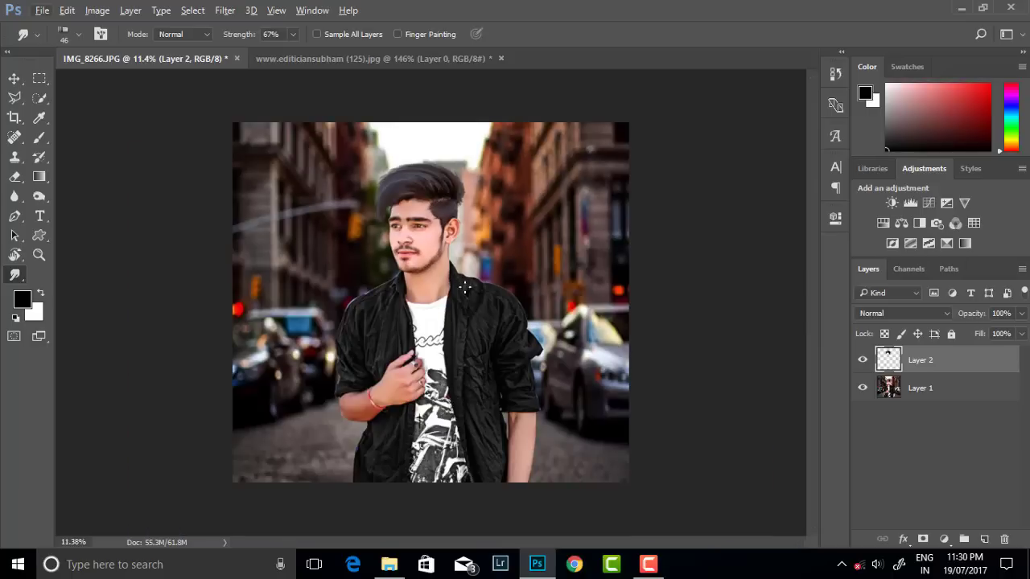
scroll(465, 287, "up", 1)
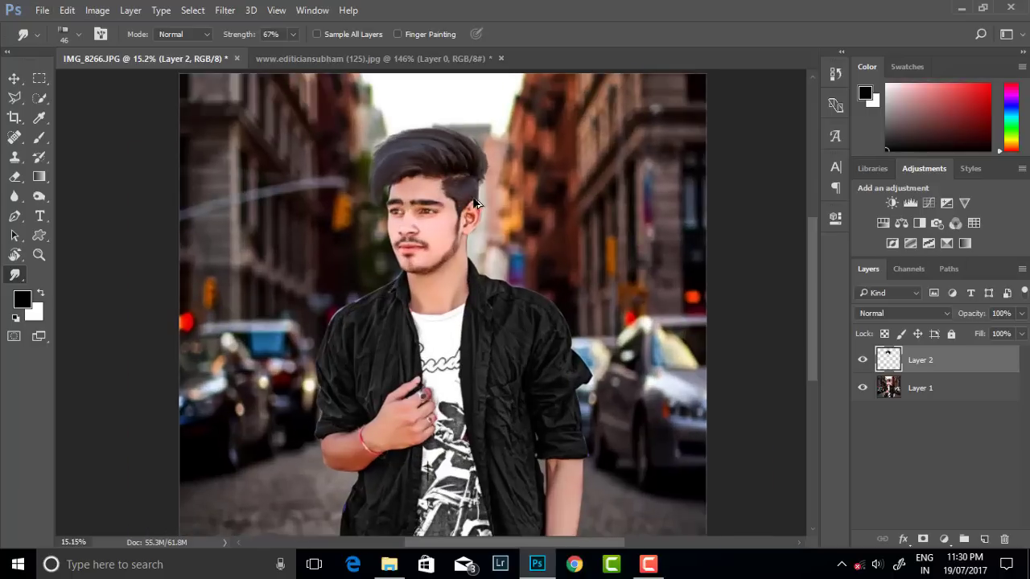
scroll(481, 189, "up", 2)
scroll(469, 193, "up", 2)
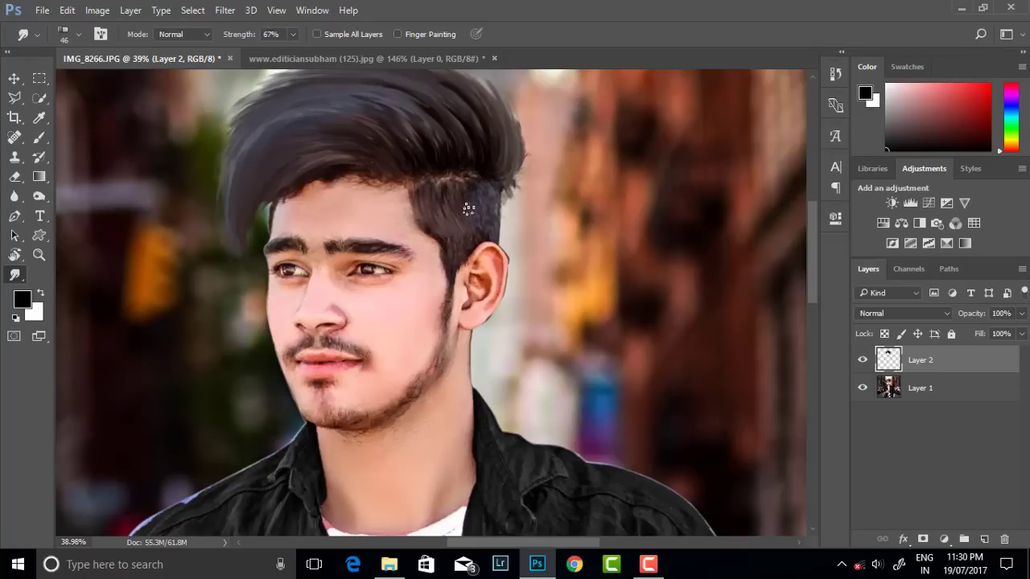
scroll(503, 219, "down", 3)
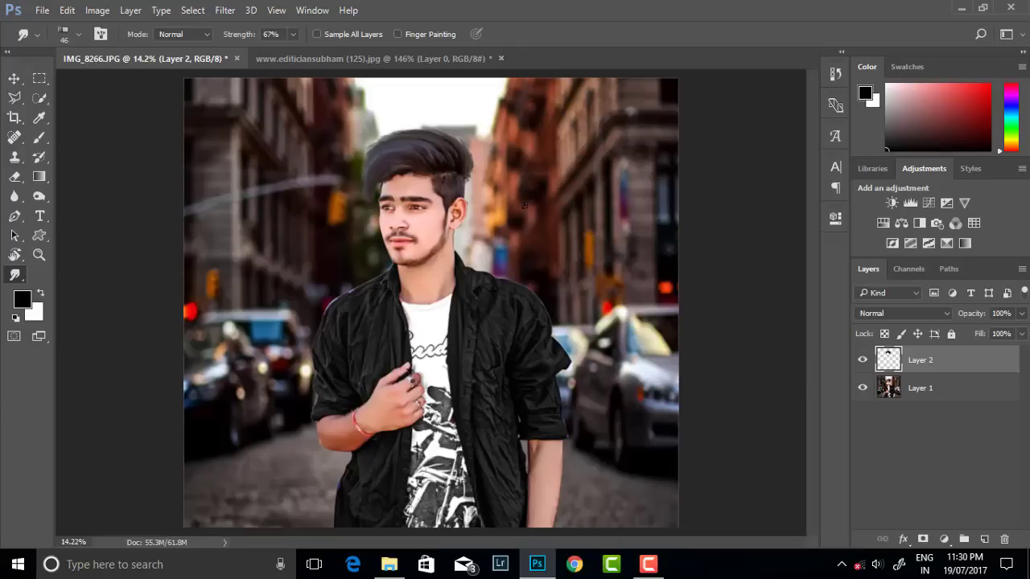
scroll(477, 171, "up", 1)
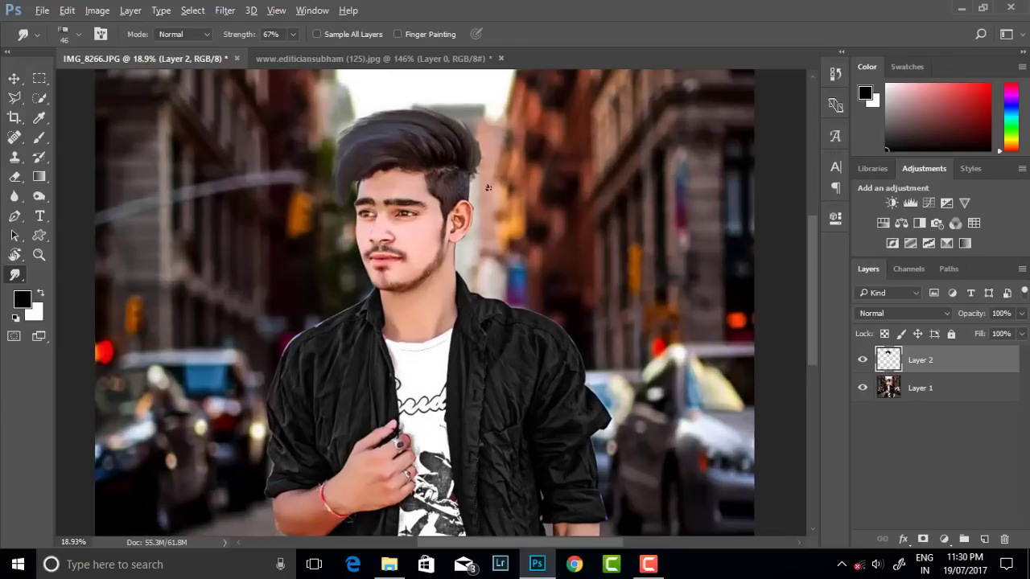
scroll(434, 169, "up", 1)
scroll(362, 165, "up", 1)
scroll(298, 160, "up", 1)
scroll(293, 165, "up", 1)
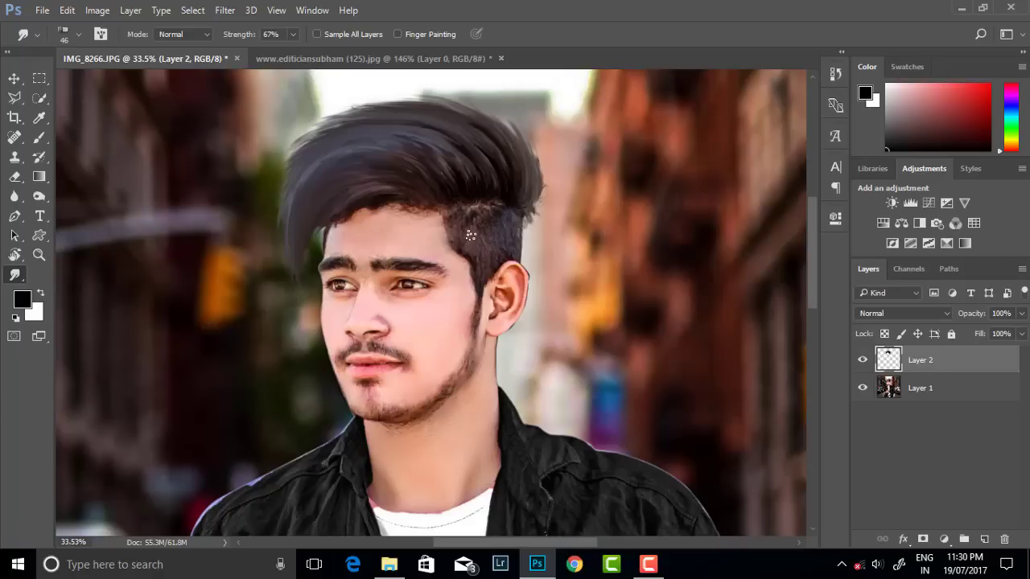
scroll(470, 235, "up", 1)
right_click(467, 206)
key("Return")
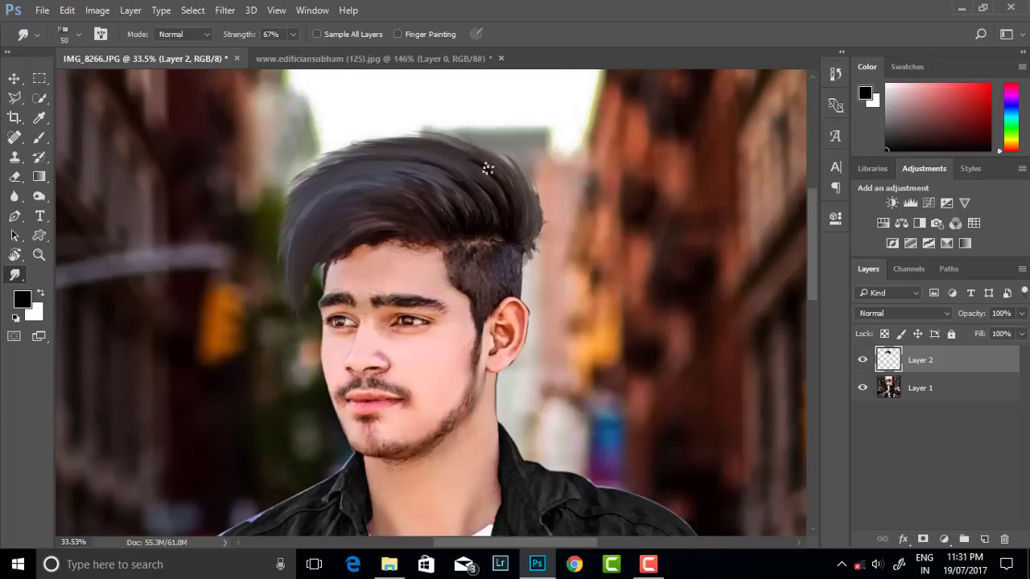
left_click_drag(383, 146, 321, 192)
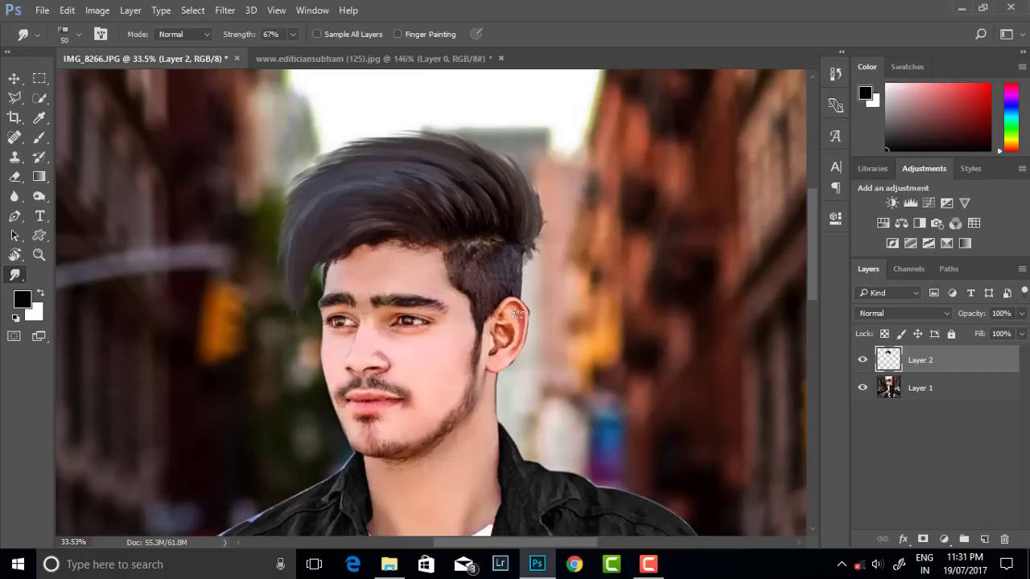
Switch to Layer 1, keep the Smudge tool active, and pick a round brush preset
left_click(899, 383)
right_click(15, 274)
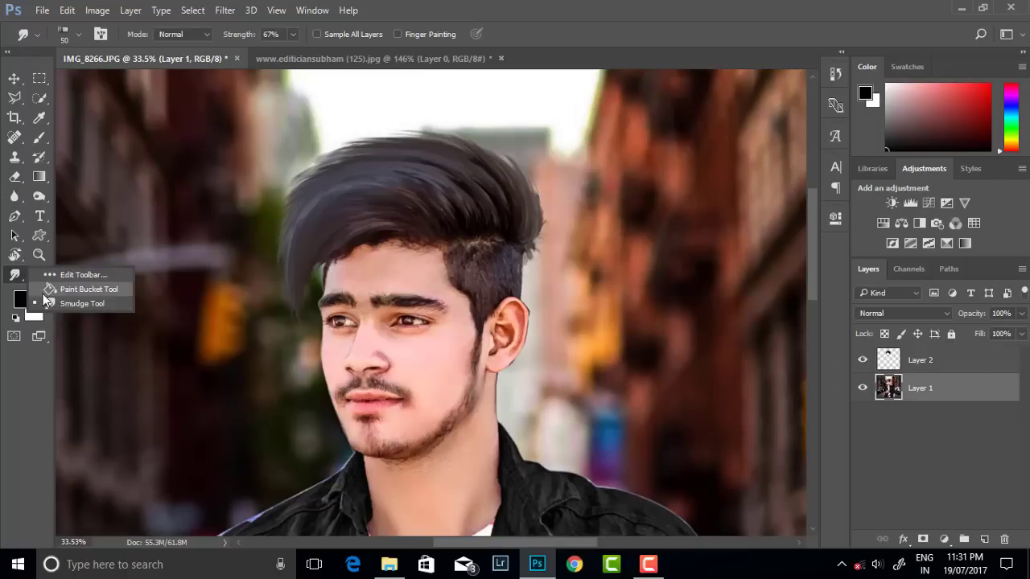
left_click(72, 301)
scroll(388, 252, "up", 1)
right_click(388, 252)
double_click(471, 362)
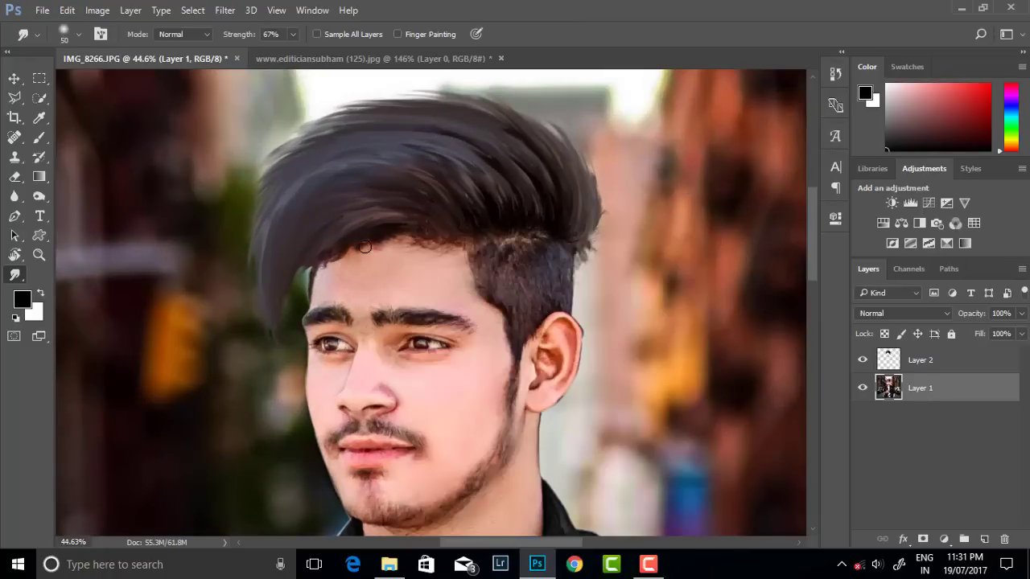
Apply a Camera Raw Filter to Layer 2 with Clarity +23 and slightly lifted Shadows
left_click(958, 362)
left_click(225, 10)
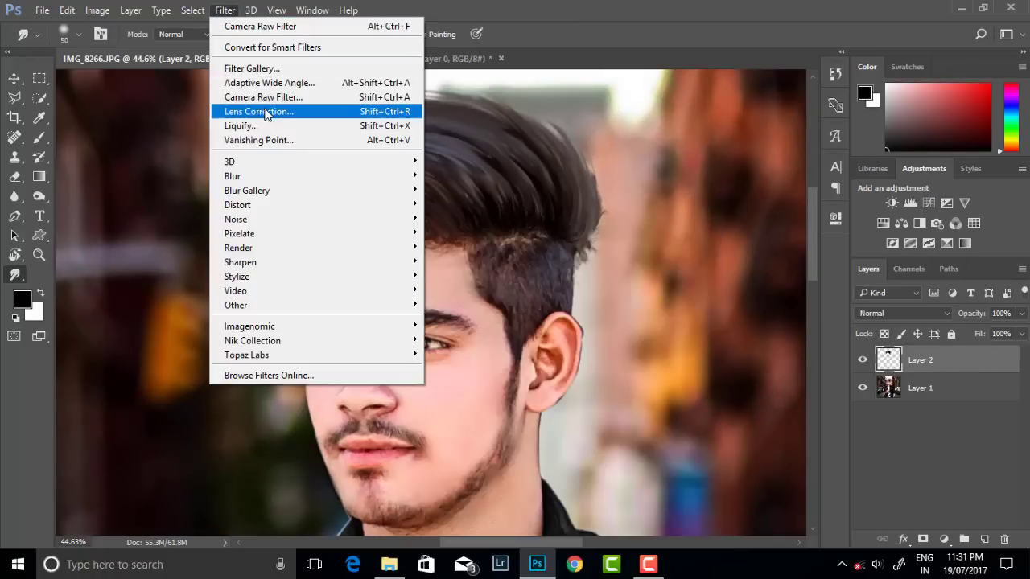
left_click(265, 122)
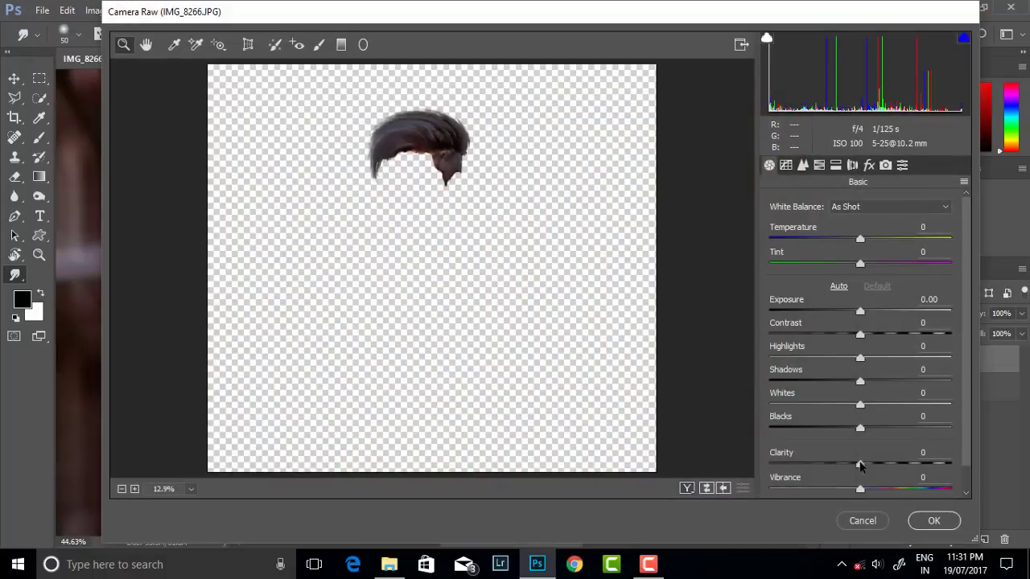
mouse_move(859, 465)
left_mouse_down()
mouse_move(904, 471)
mouse_move(881, 465)
left_mouse_up()
left_click(861, 427)
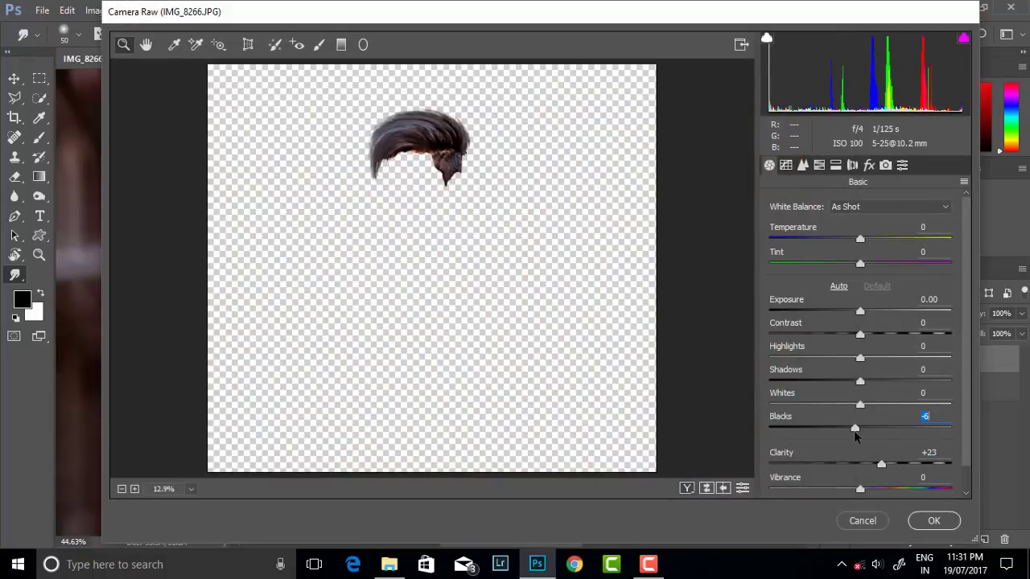
left_click_drag(861, 381, 870, 383)
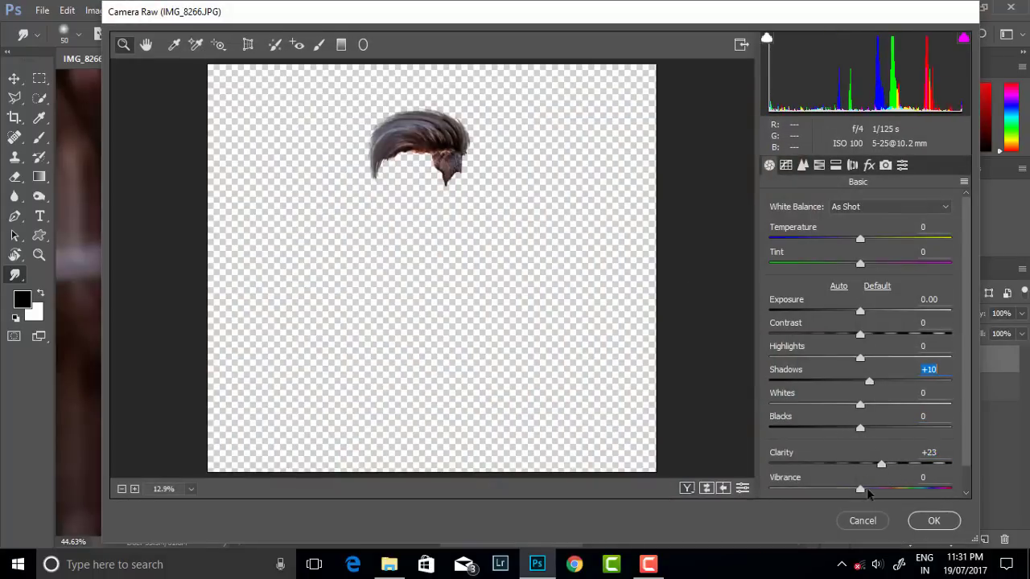
left_click(928, 520)
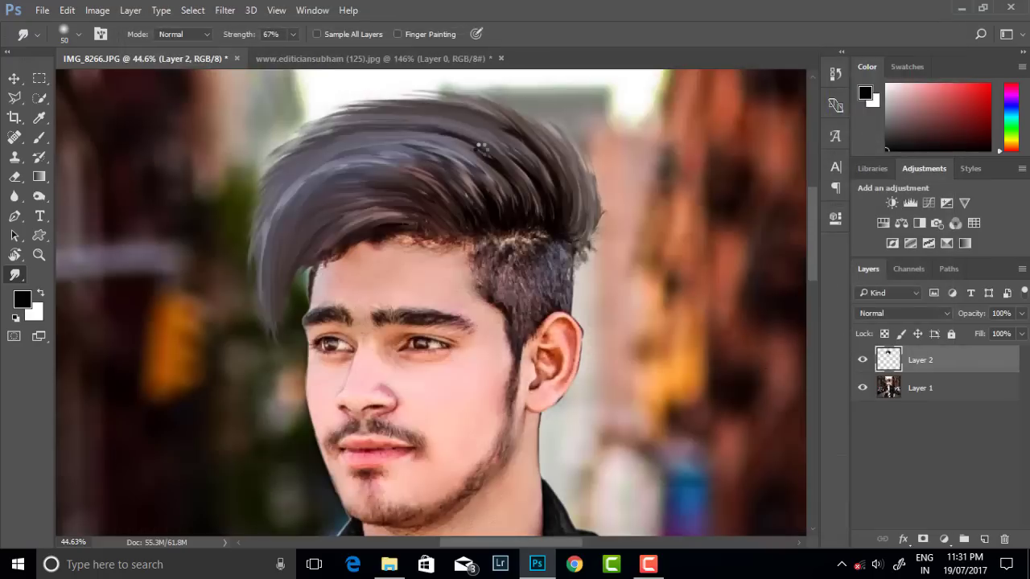
Reapply Camera Raw to the hair with Clarity +28 and Contrast +12
scroll(482, 148, "down", 3)
scroll(460, 181, "up", 1)
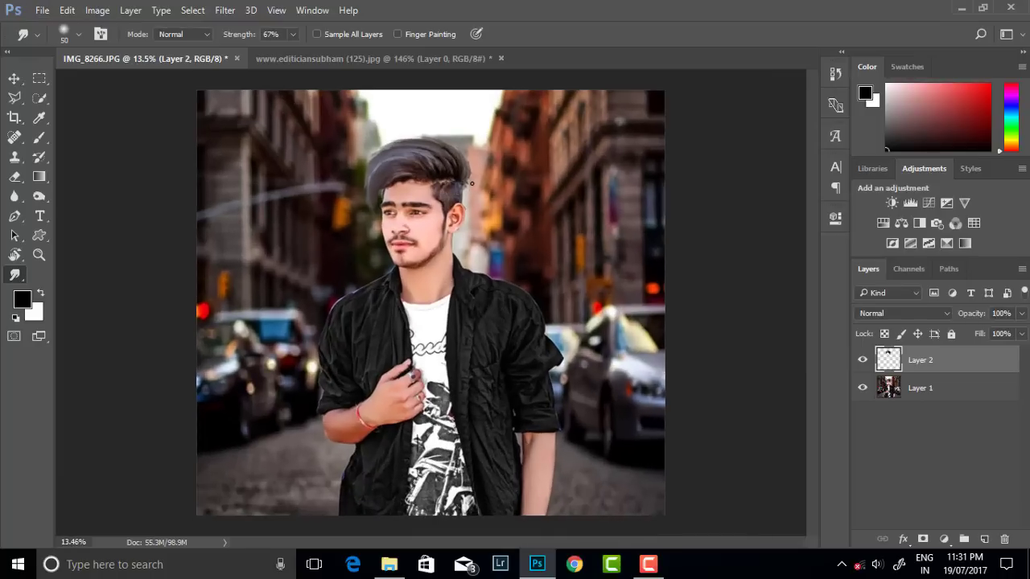
left_click(224, 9)
left_click(276, 126)
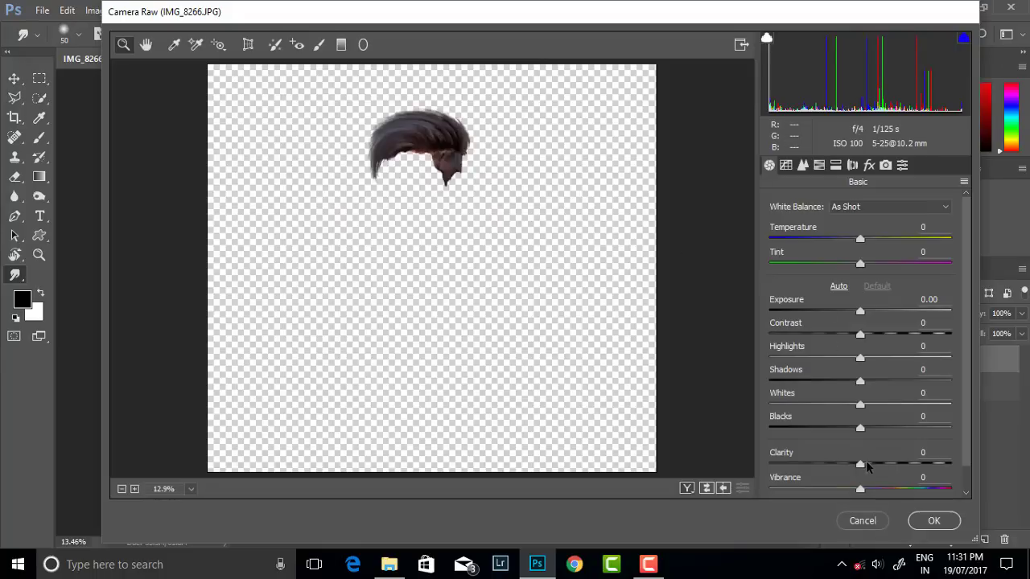
left_click_drag(862, 465, 886, 465)
left_click_drag(860, 333, 871, 335)
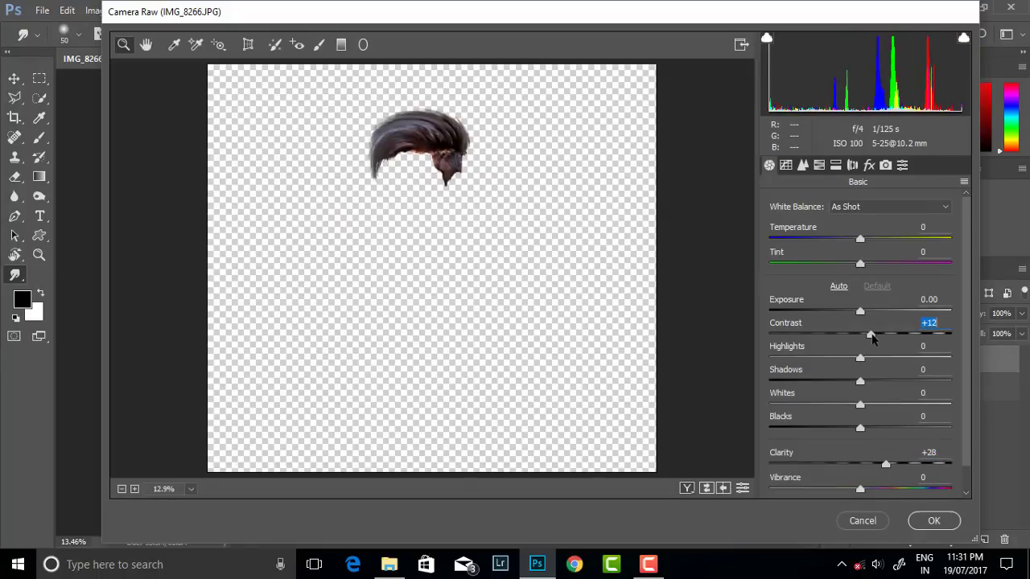
left_click(933, 521)
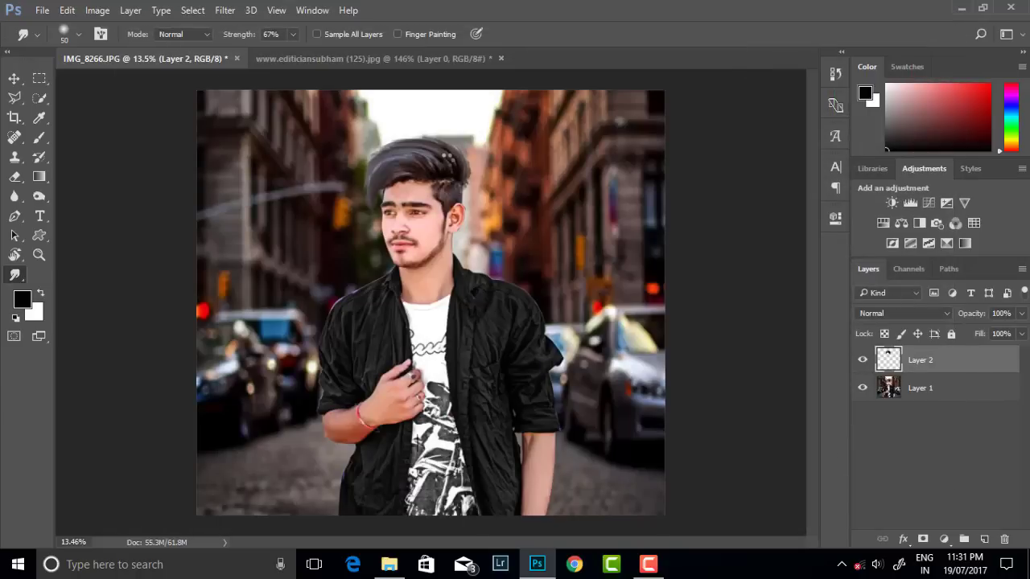
scroll(448, 156, "down", 2)
Run Filter > Noise > GREYCstoration on the hair layer, dismissing its warning prompt
scroll(413, 189, "up", 4)
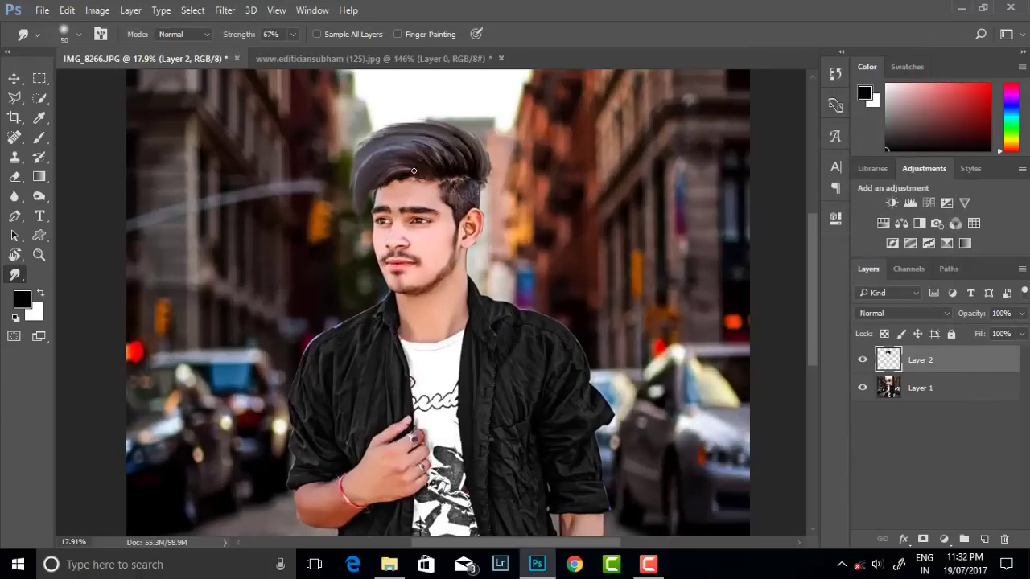
scroll(451, 186, "up", 4)
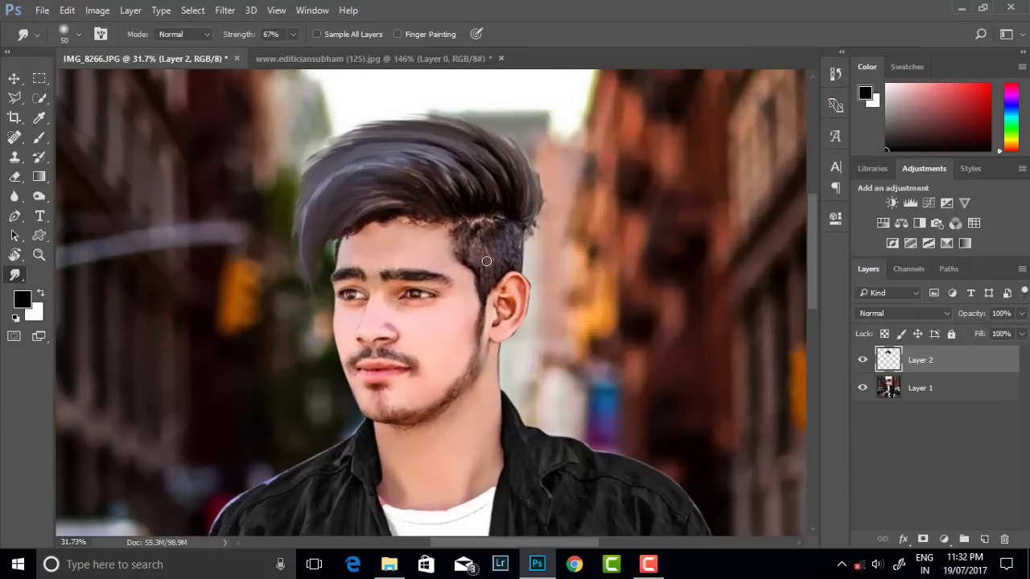
scroll(487, 261, "up", 2)
scroll(468, 208, "down", 2)
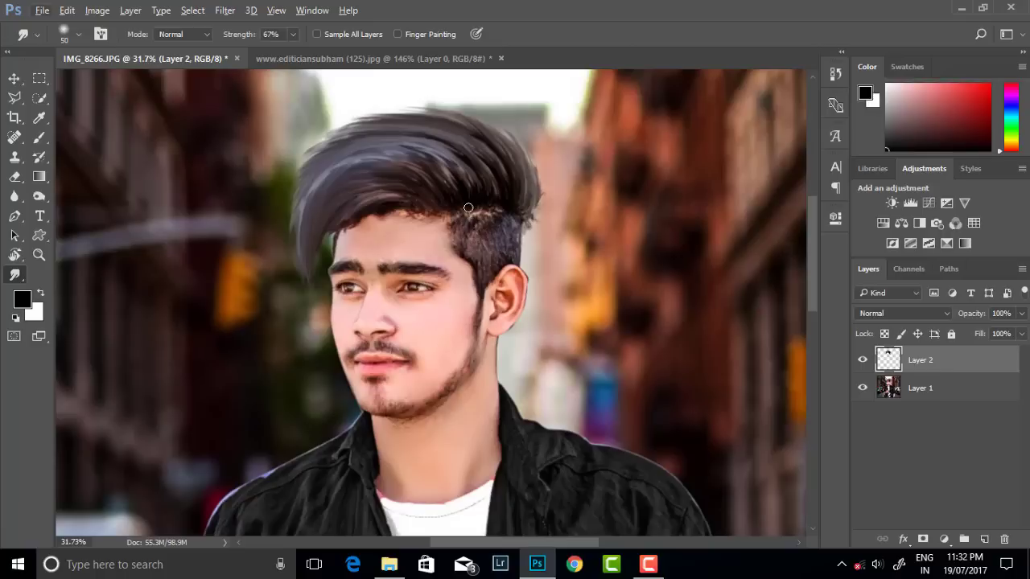
left_click(224, 10)
left_click(491, 257)
left_click(531, 330)
left_click(724, 429)
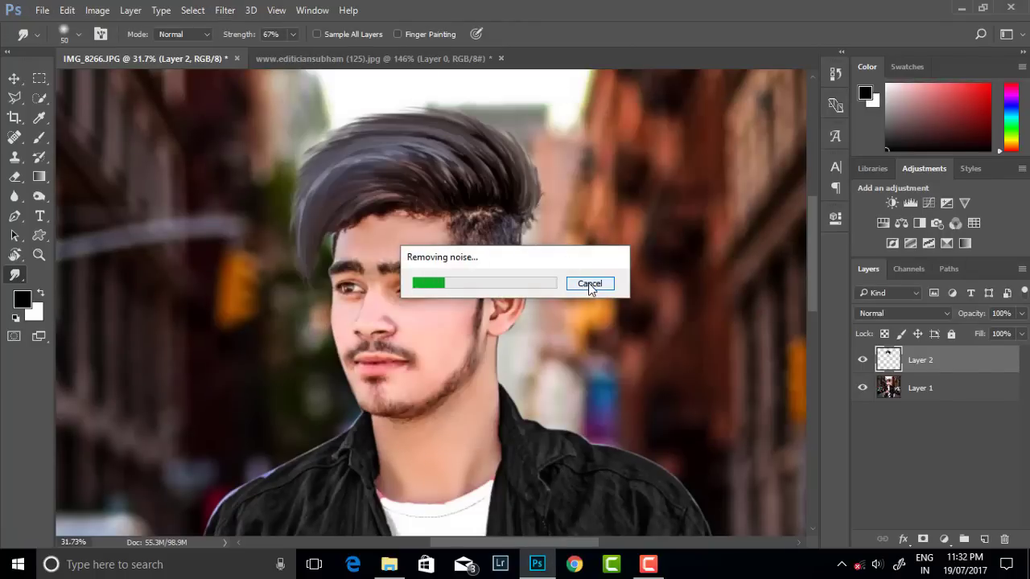
Cancel the first run and restart GREYCstoration with Strength raised to 5
left_click(590, 283)
left_click(224, 9)
left_click(471, 244)
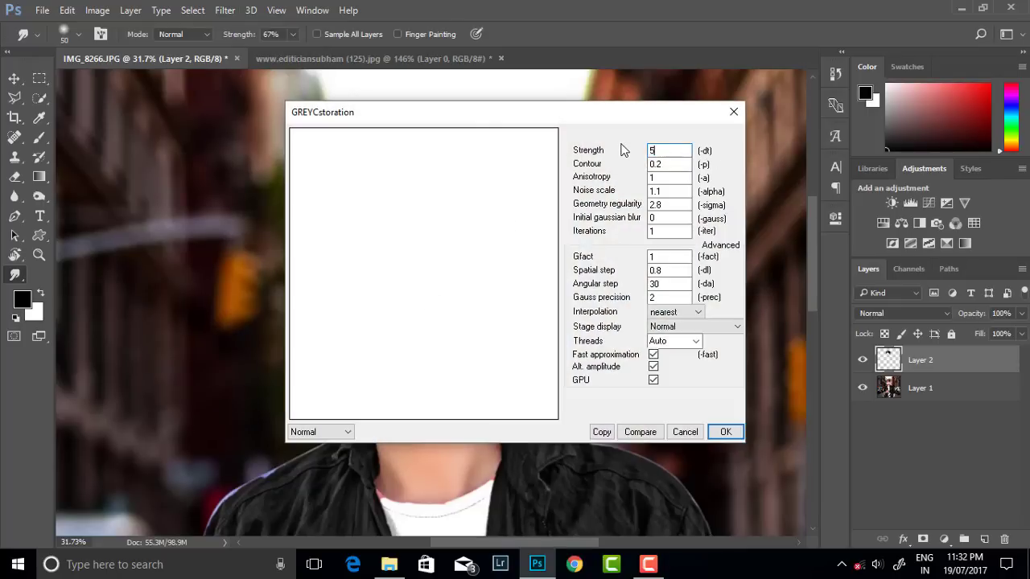
key("Return")
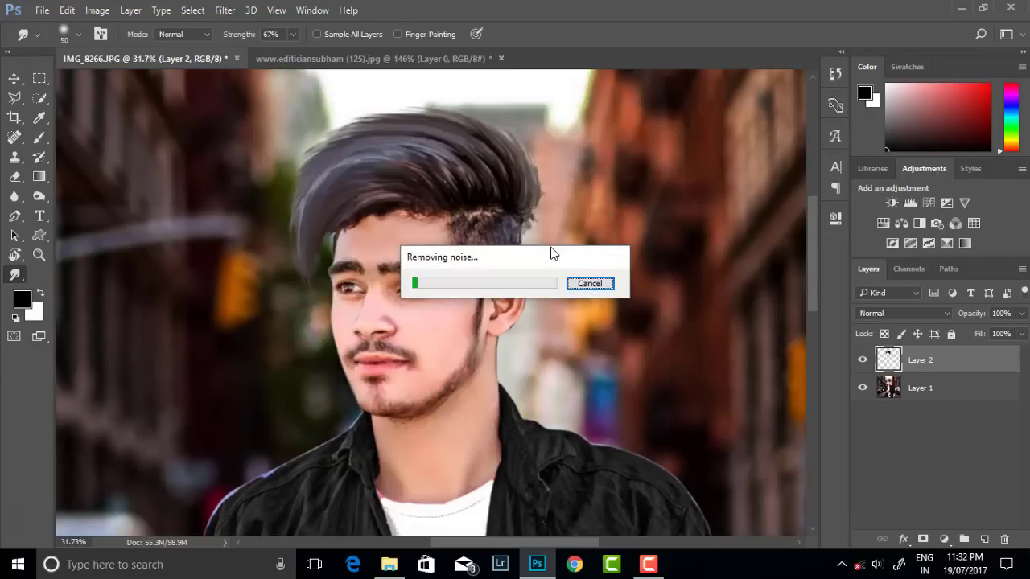
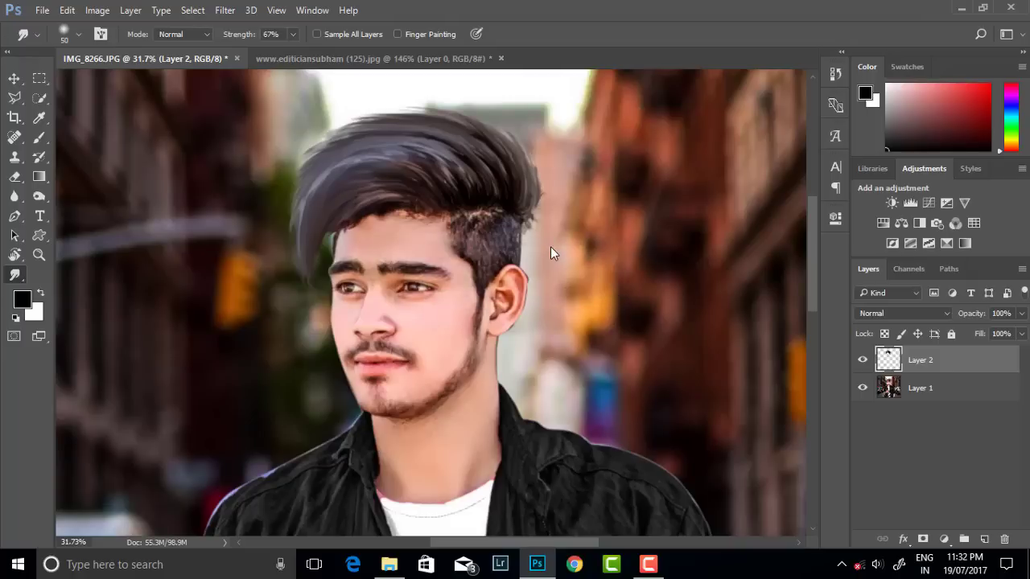
Liquify the pasted hair with a 382 Forward Warp brush, pulling its left edge into a longer strand
left_click(231, 11)
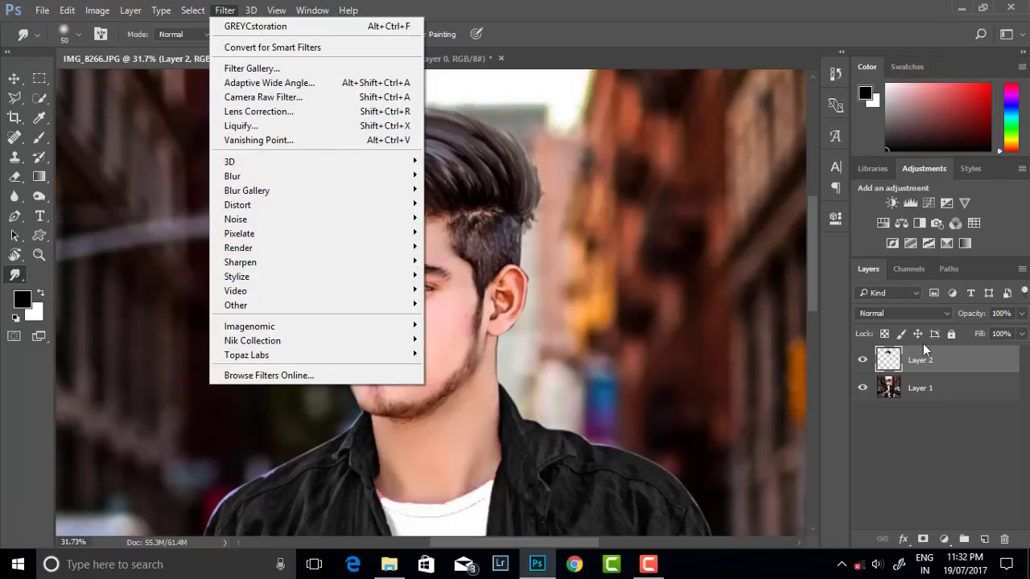
left_click(262, 126)
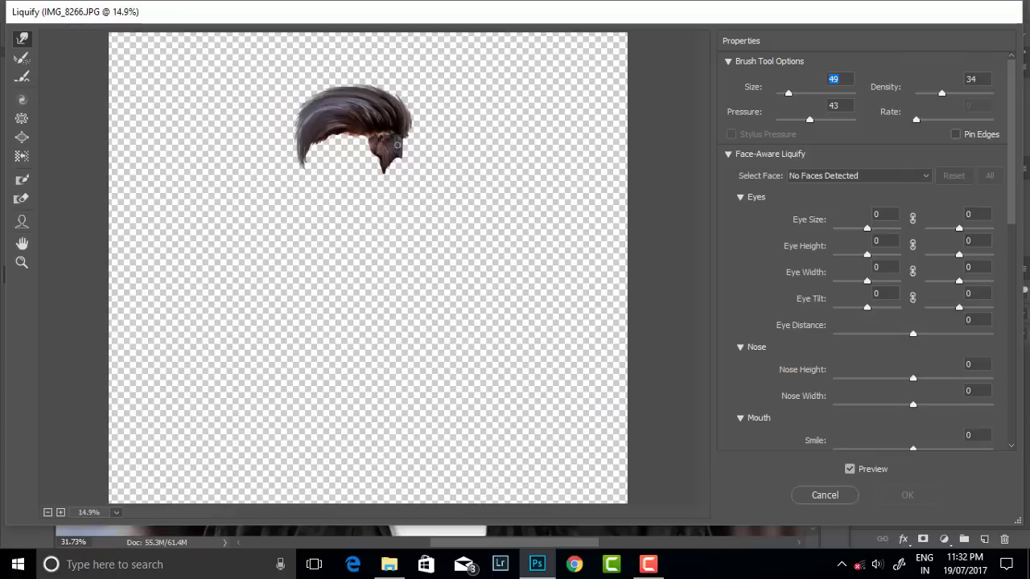
left_click_drag(810, 93, 799, 93)
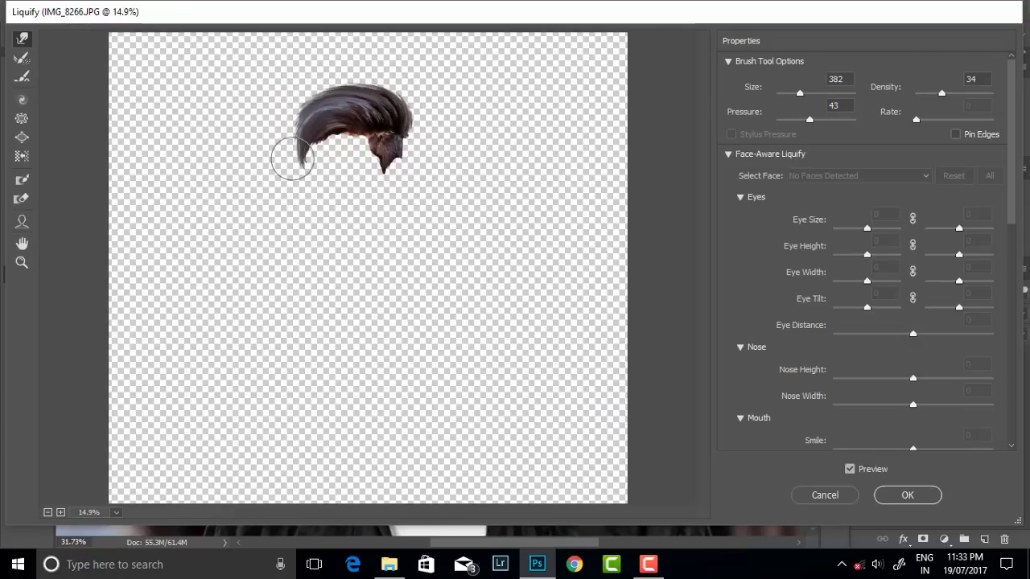
mouse_move(288, 156)
left_mouse_down()
mouse_move(299, 186)
mouse_move(315, 189)
left_mouse_up()
left_click(907, 495)
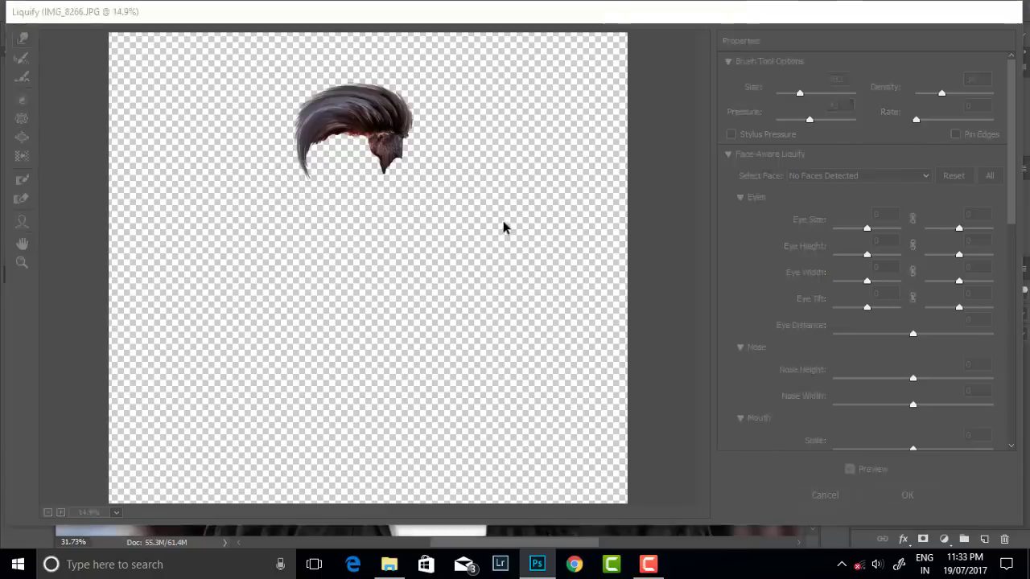
scroll(463, 188, "up", 1)
scroll(426, 173, "up", 2)
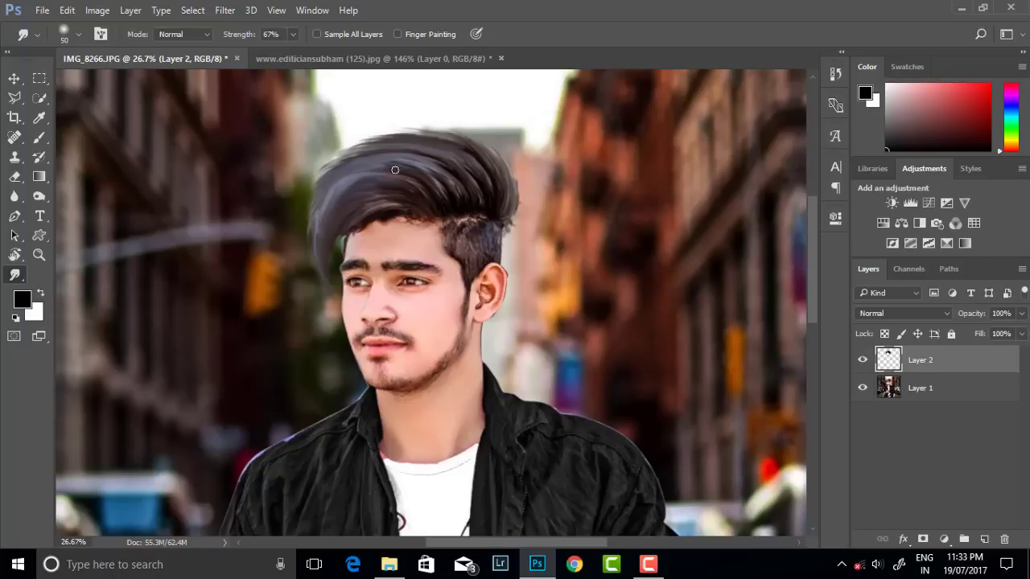
Quick-select the whole hair area on Layer 2
scroll(394, 175, "down", 2)
scroll(398, 153, "up", 1)
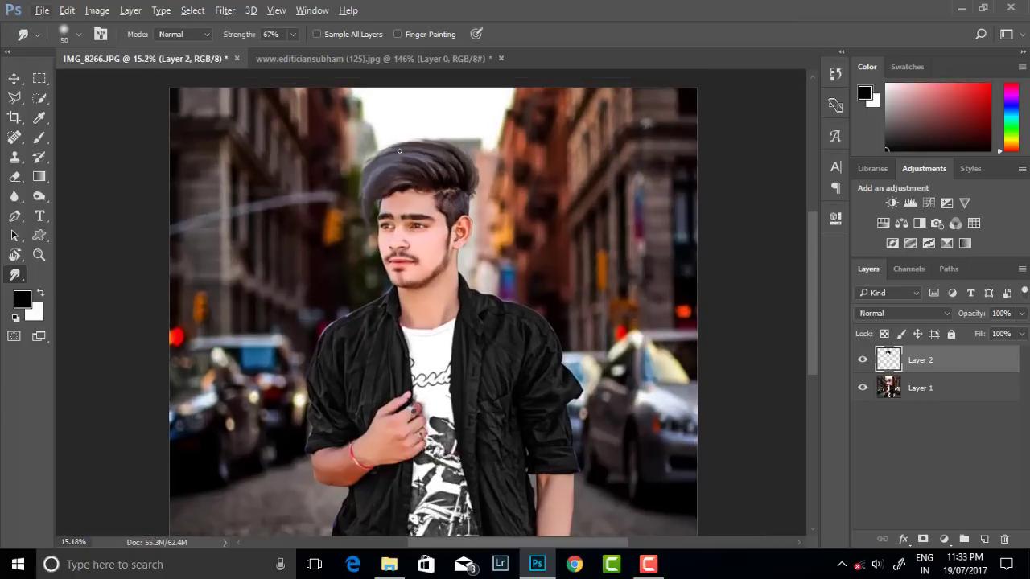
left_click(38, 98)
scroll(342, 157, "up", 1)
left_click_drag(386, 161, 515, 205)
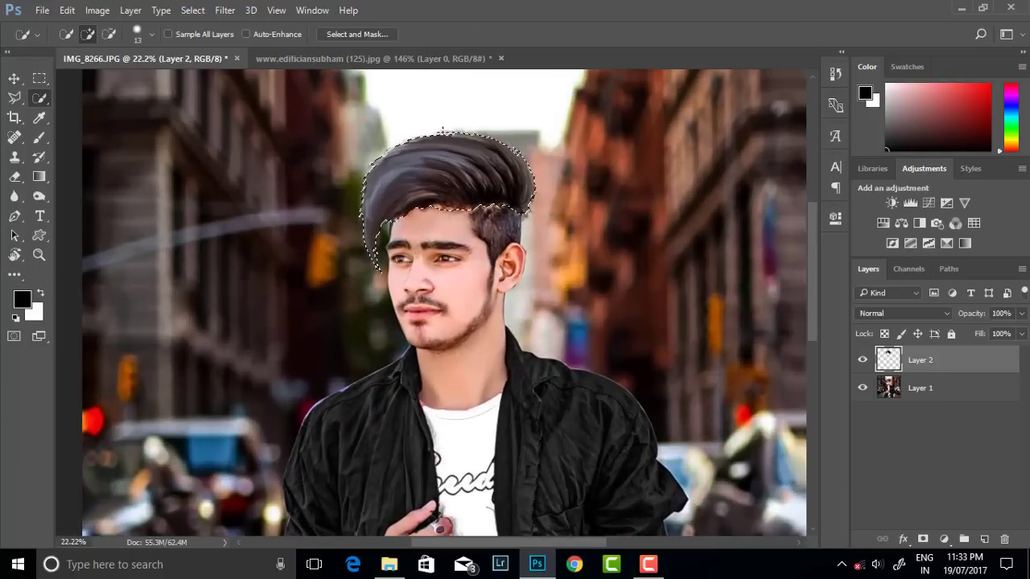
In Camera Raw, set hair Blacks to -50, add Detail sharpening, and warm Temperature and Tint
left_click(225, 9)
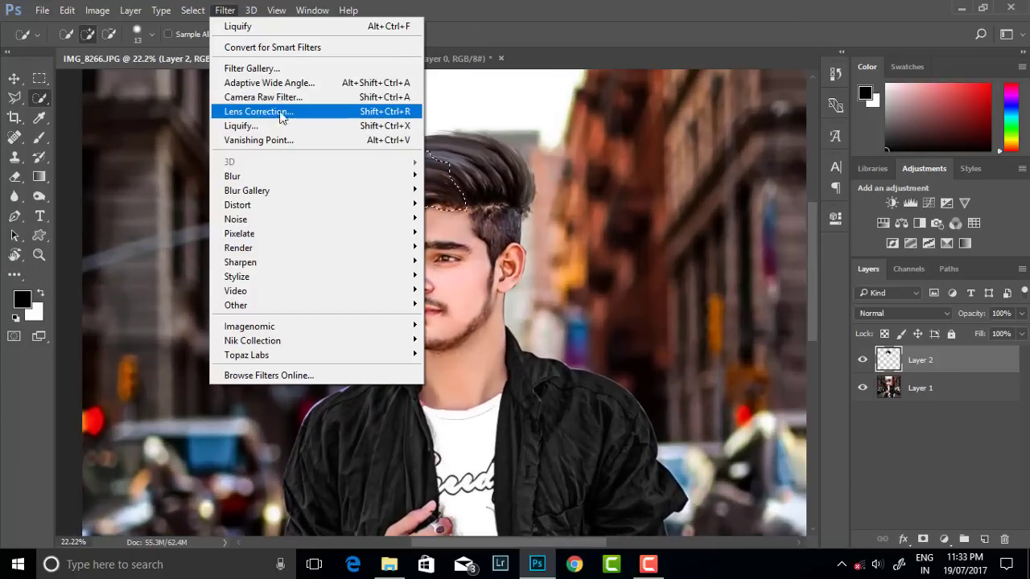
key("Escape")
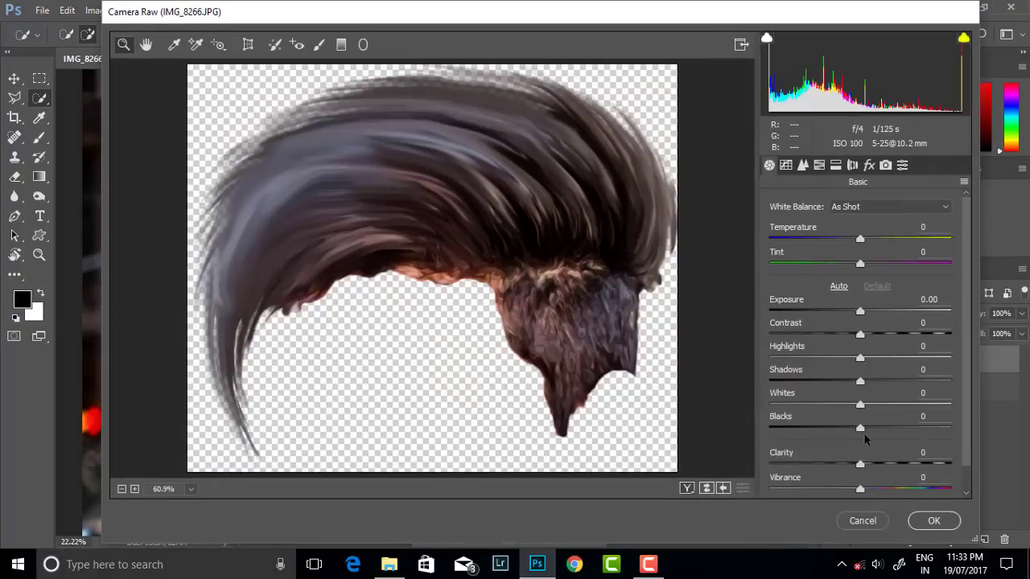
left_click_drag(860, 428, 814, 427)
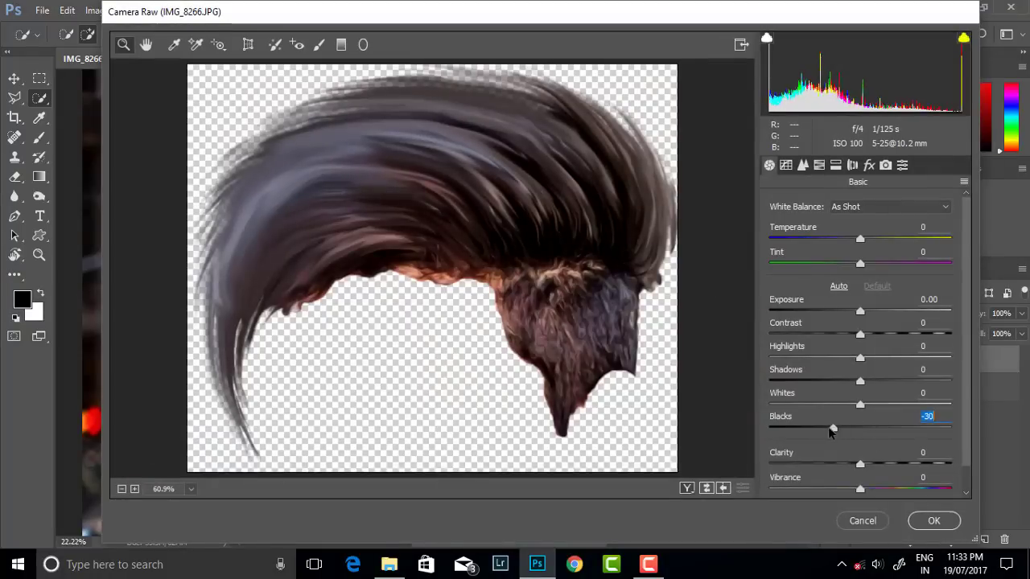
mouse_move(862, 464)
left_mouse_down()
mouse_move(885, 460)
mouse_move(860, 464)
left_mouse_up()
left_click(802, 165)
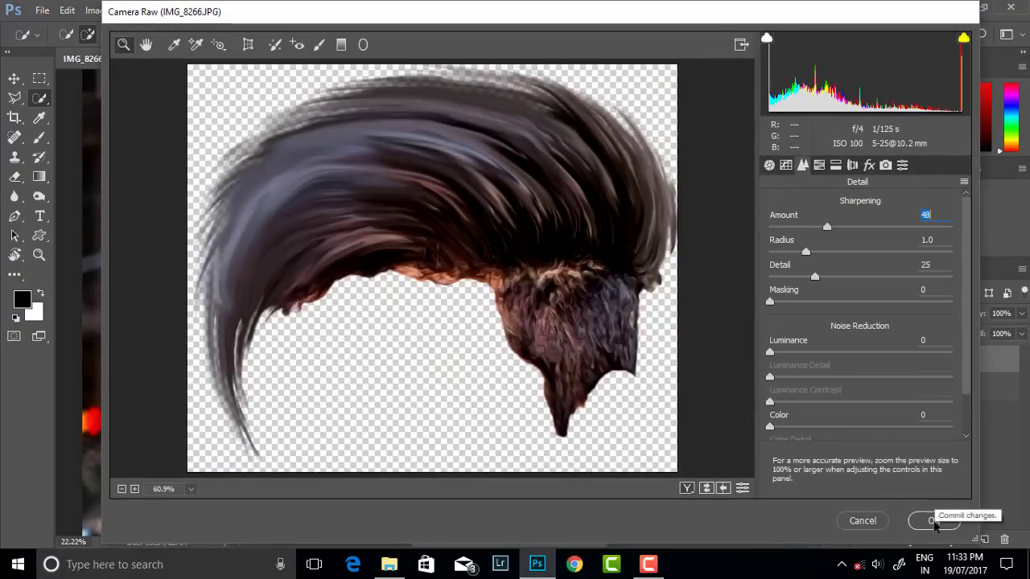
left_click(770, 165)
mouse_move(861, 239)
left_mouse_down()
mouse_move(870, 239)
mouse_move(868, 264)
mouse_move(877, 239)
left_mouse_up()
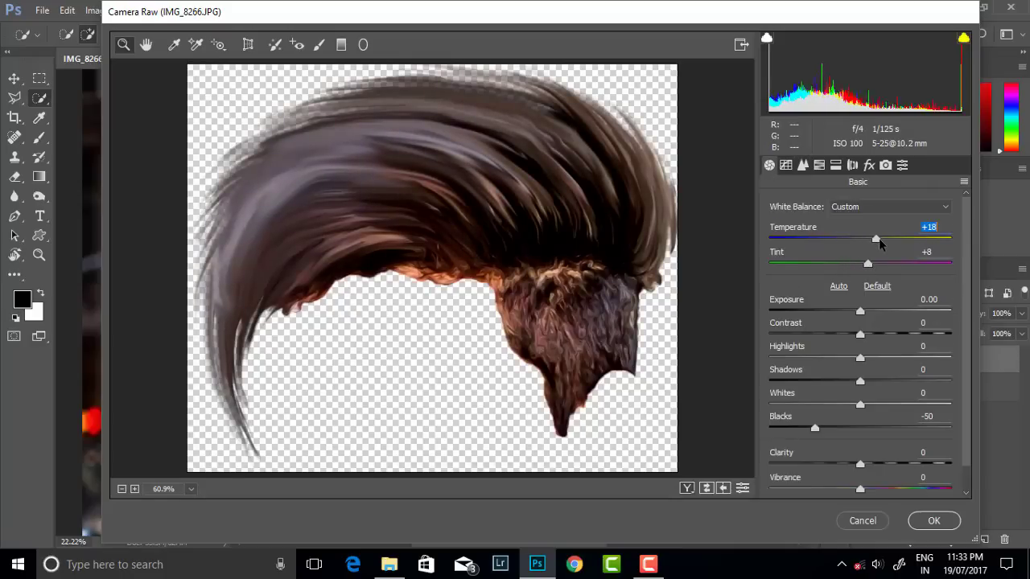
left_click(926, 520)
Set up the Eraser with a 59% brush for softening the hair edges
key("ctrl+minus")
key("ctrl+minus")
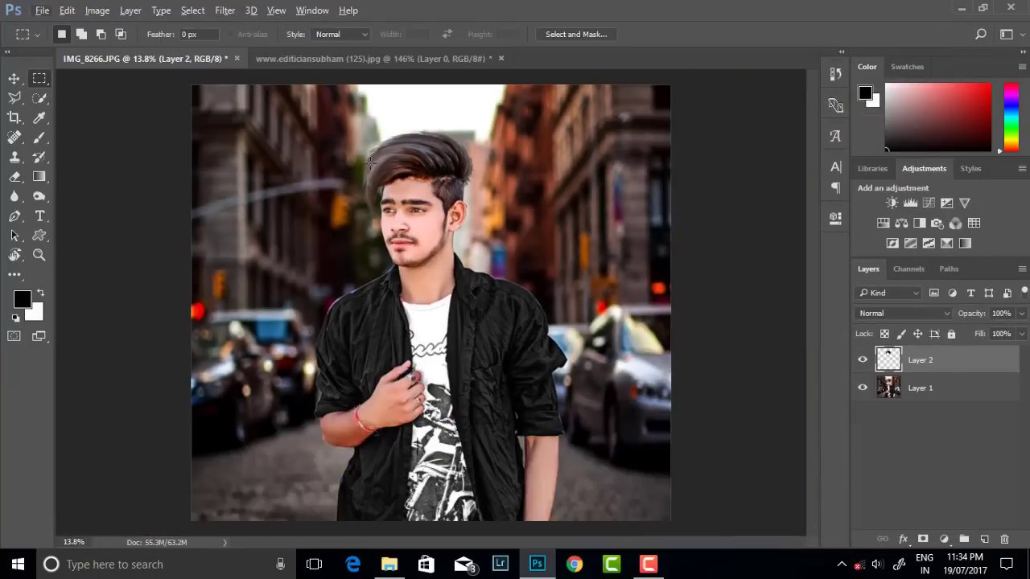
key("ctrl+plus")
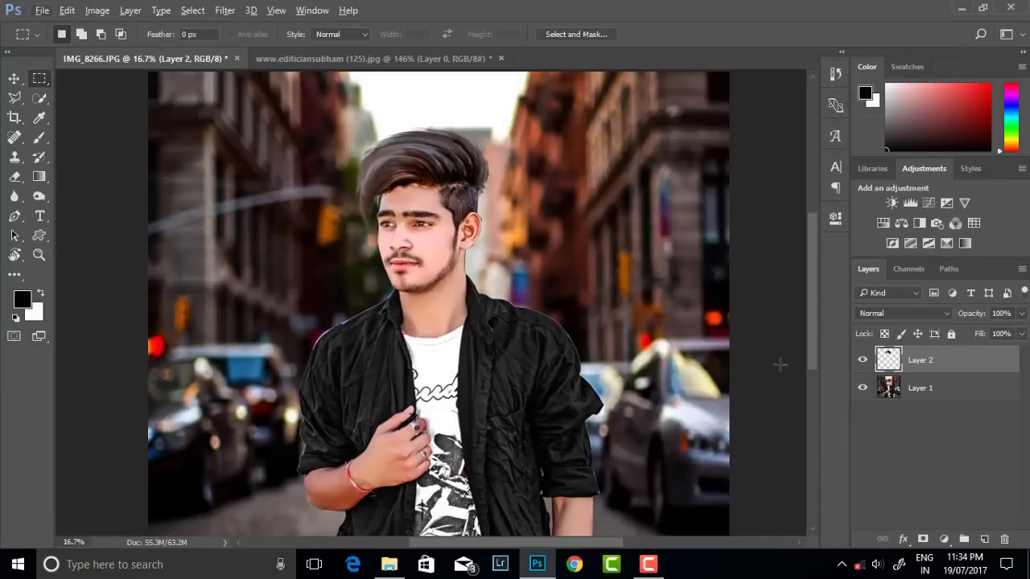
left_click(15, 176)
scroll(411, 185, "up", 4)
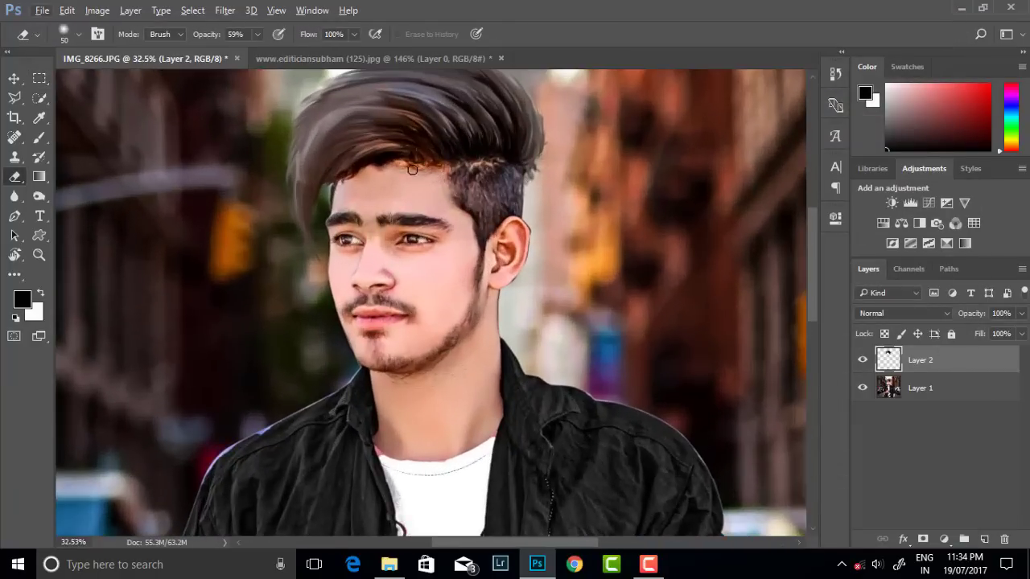
right_click(531, 180)
key("Return")
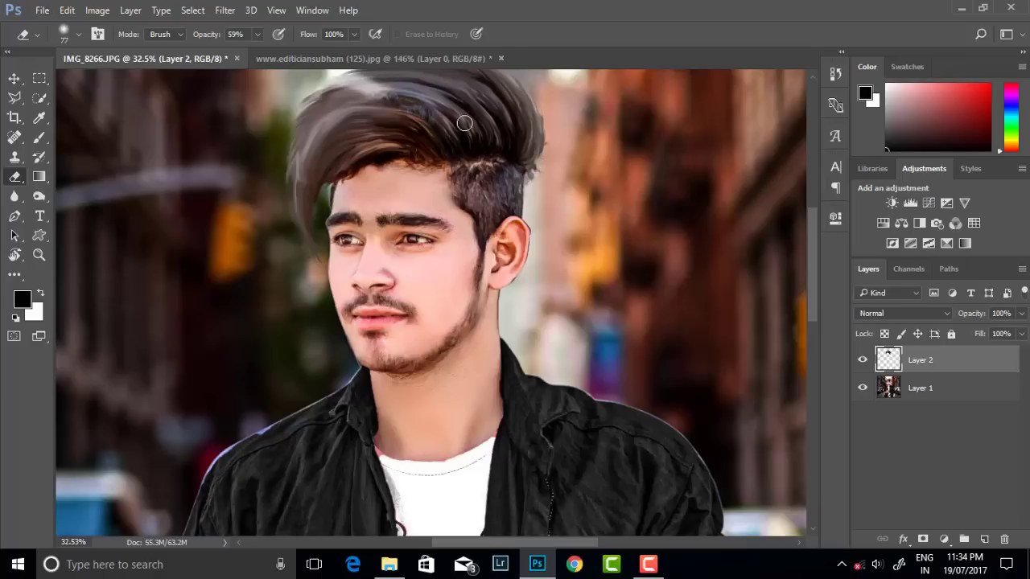
scroll(459, 120, "down", 1)
scroll(393, 154, "down", 1)
scroll(450, 235, "down", 1)
scroll(450, 235, "down", 2)
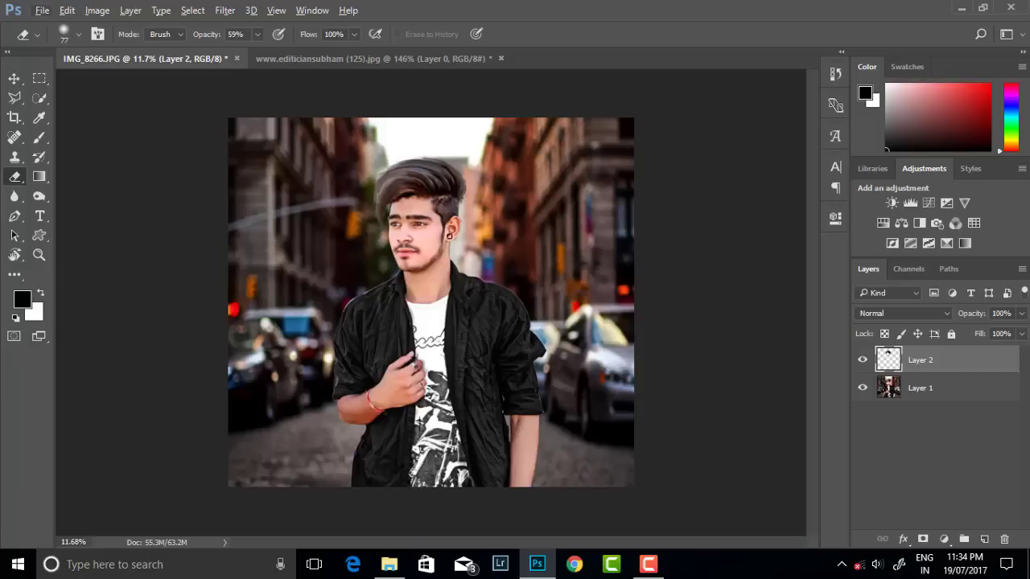
Select Layer 1 and Layer 2 together and merge them into one layer
left_click(931, 387)
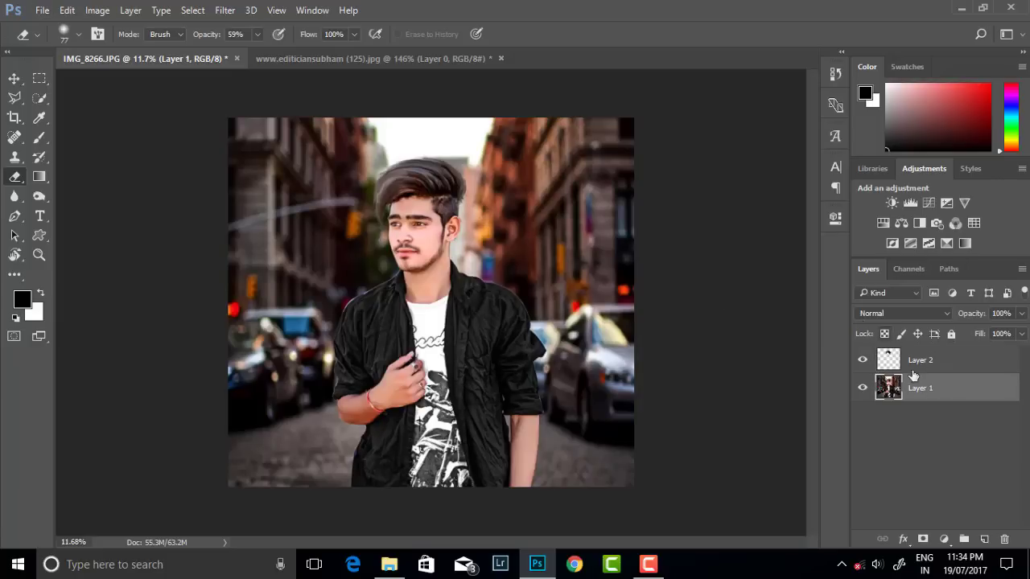
left_click(917, 364, "ctrl")
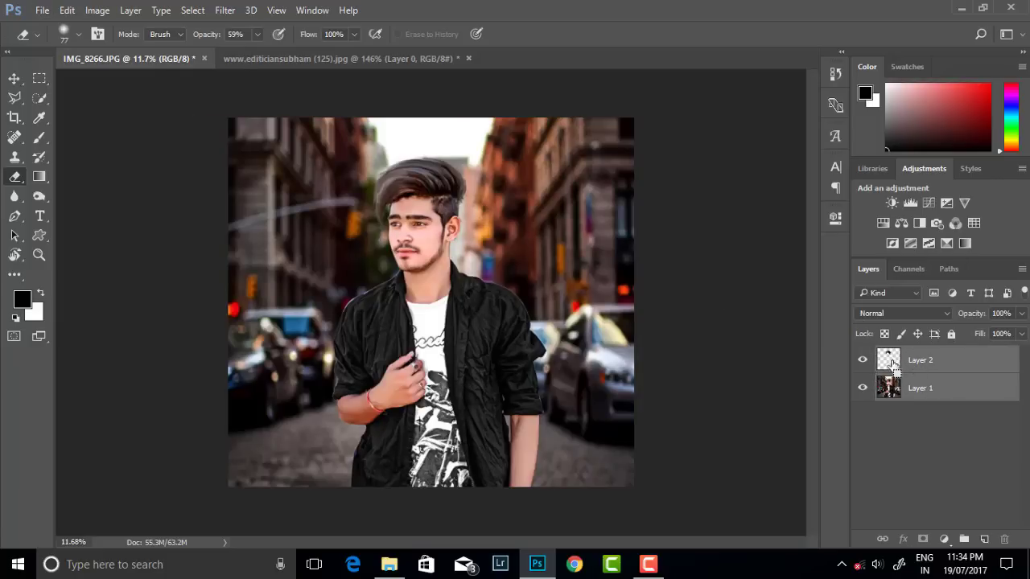
key("ctrl+e")
scroll(424, 161, "up", 2)
scroll(424, 161, "up", 3)
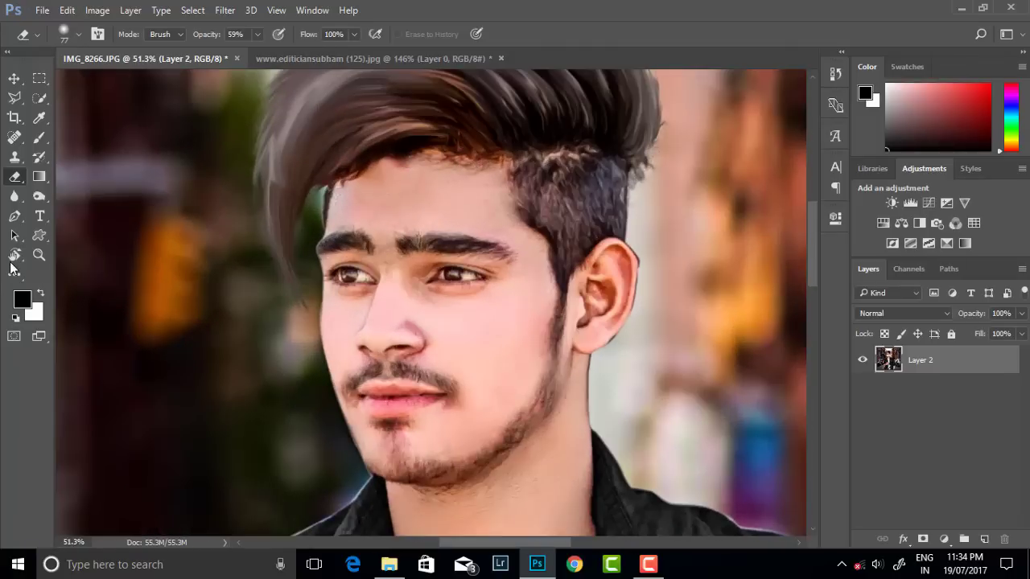
Smudge the hair edge along the forehead with an 81 px soft brush at 67% strength
left_click(15, 274)
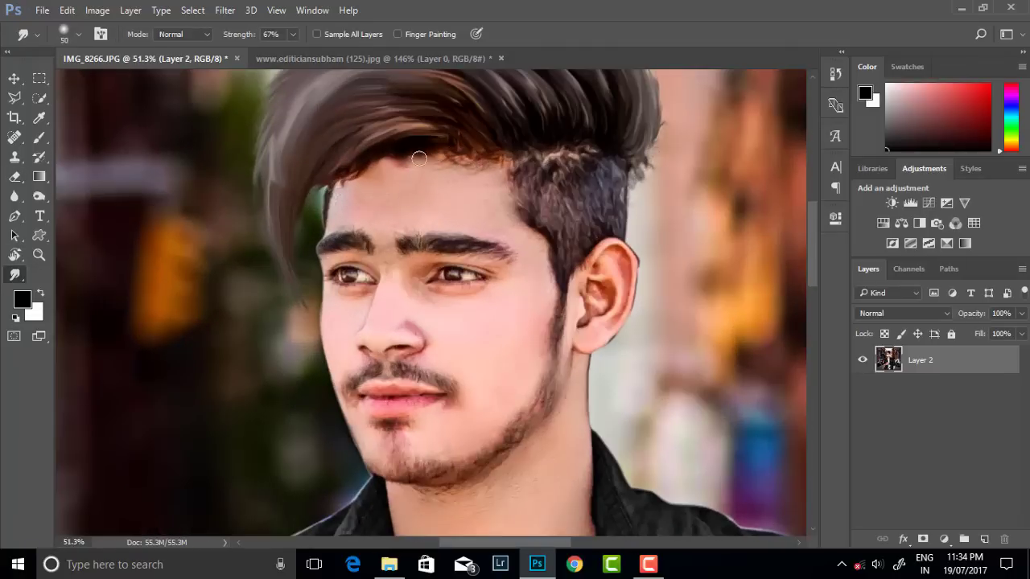
right_click(418, 159)
key("Return")
mouse_move(391, 155)
left_mouse_down()
mouse_move(502, 152)
mouse_move(455, 171)
left_mouse_up()
left_click_drag(375, 173, 382, 163)
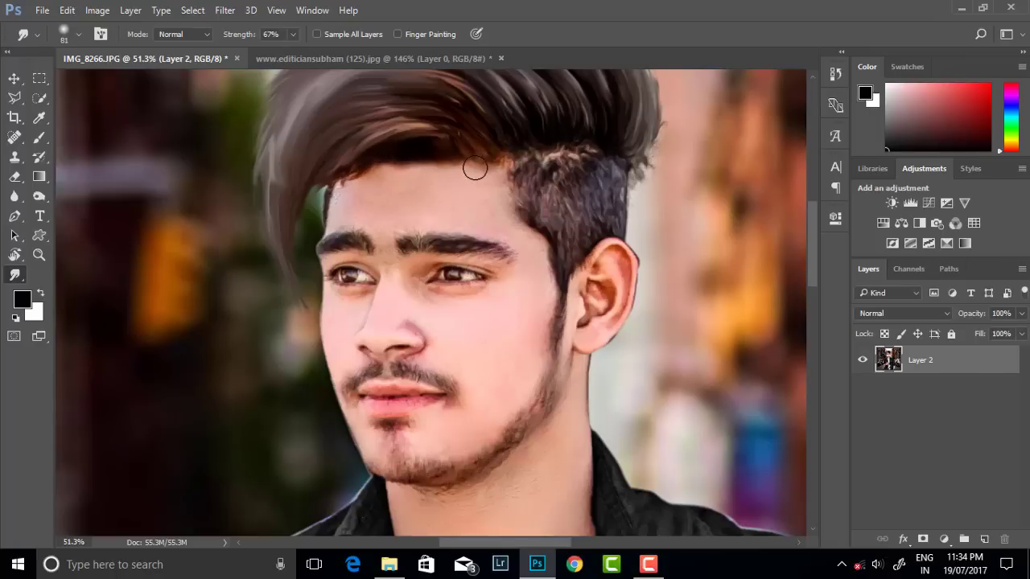
left_click_drag(475, 169, 479, 163)
scroll(506, 164, "down", 3)
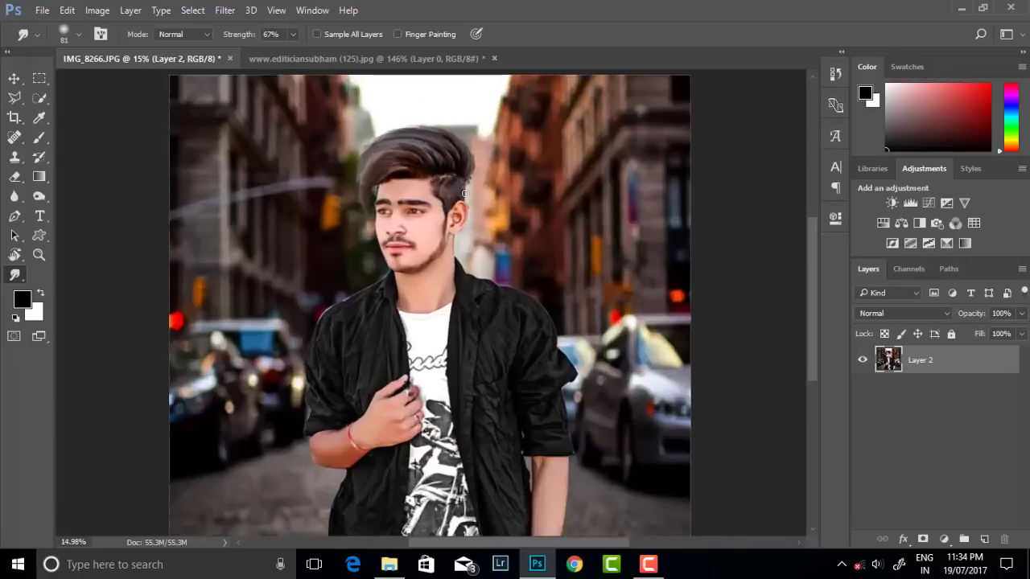
scroll(402, 193, "up", 3)
scroll(322, 209, "up", 1)
Start a Pen path at the shaved line in the hair
left_click(11, 218)
left_click(360, 191)
scroll(362, 192, "up", 1)
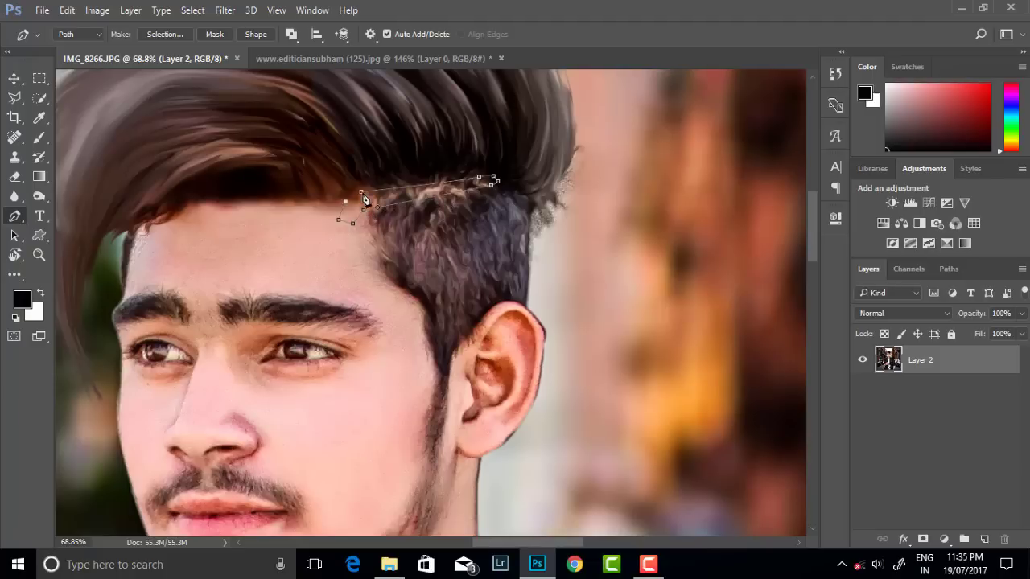
Turn the path into a selection and clone nearby skin tone over the hairline strip
right_click(366, 201)
left_click(464, 235)
left_click(598, 154)
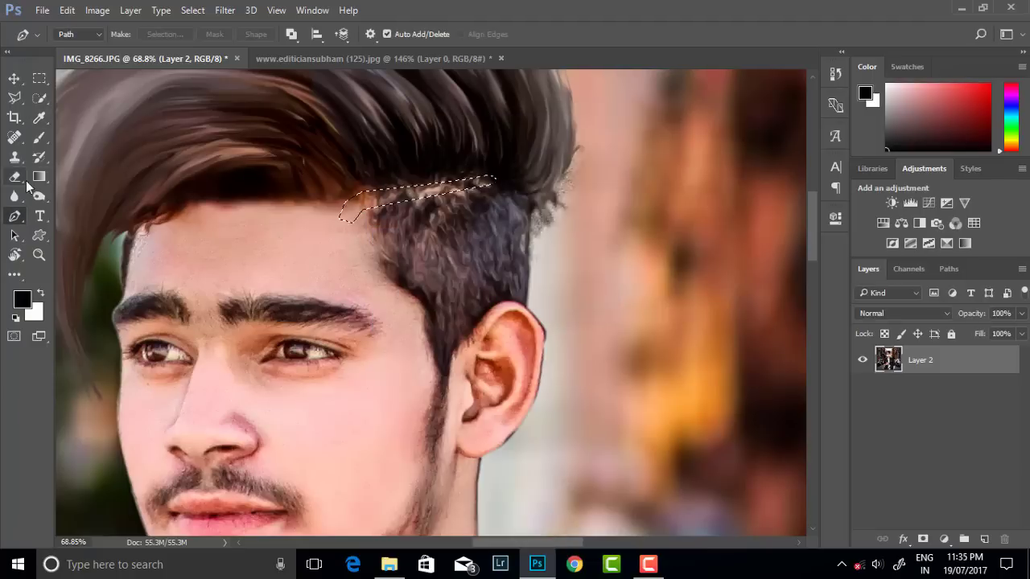
left_click(14, 157)
left_click(310, 193)
left_click(446, 220)
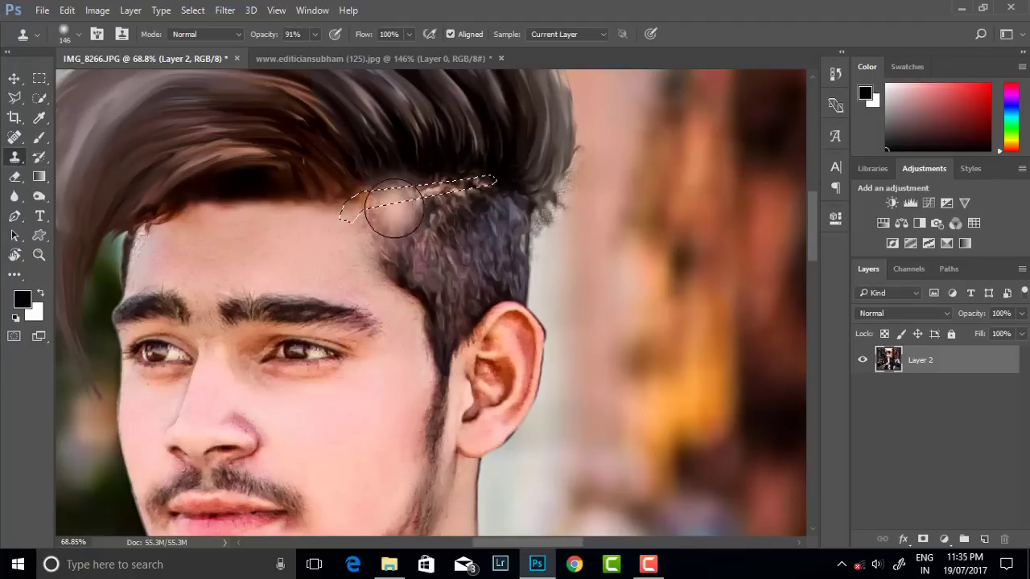
mouse_move(394, 208)
left_mouse_down()
mouse_move(476, 180)
mouse_move(362, 202)
left_mouse_up()
Reset the marquee to rectangular, deselect, and give the Smudge tool a soft 64 px brush
right_click(39, 78)
left_click(112, 78)
key("ctrl+d")
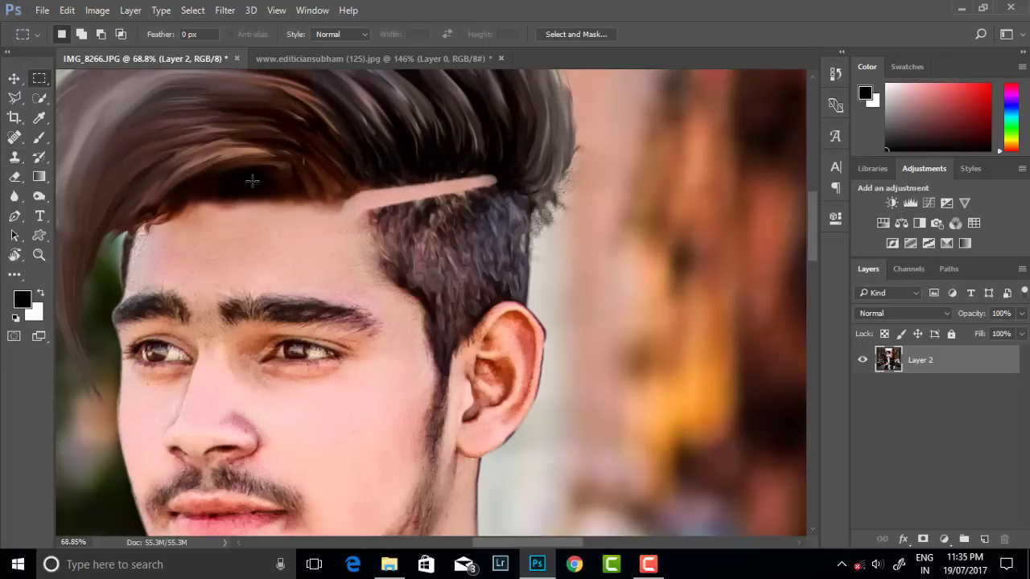
right_click(17, 258)
left_click(80, 295)
scroll(342, 230, "up", 2)
right_click(369, 203)
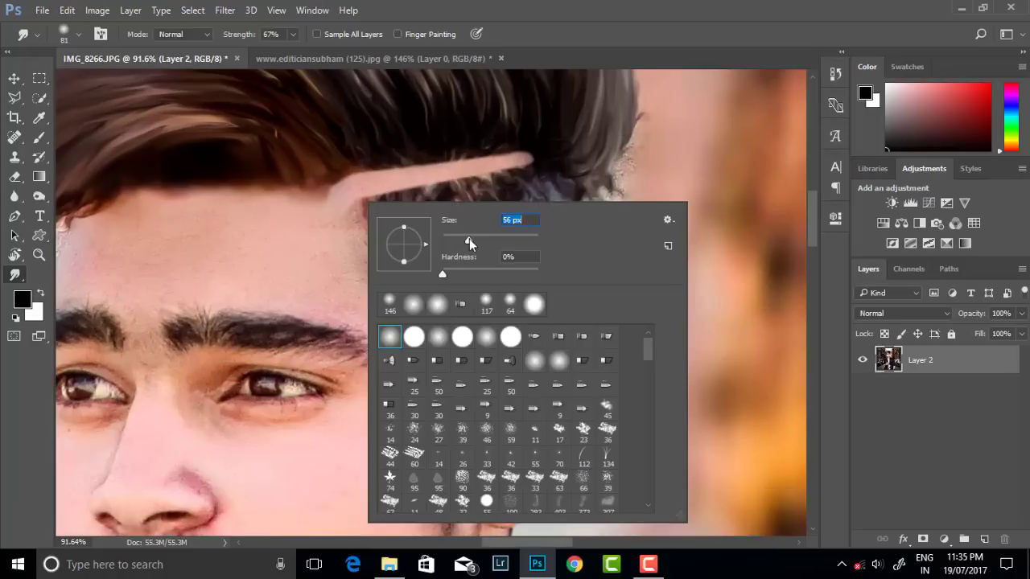
key("Return")
right_click(381, 201)
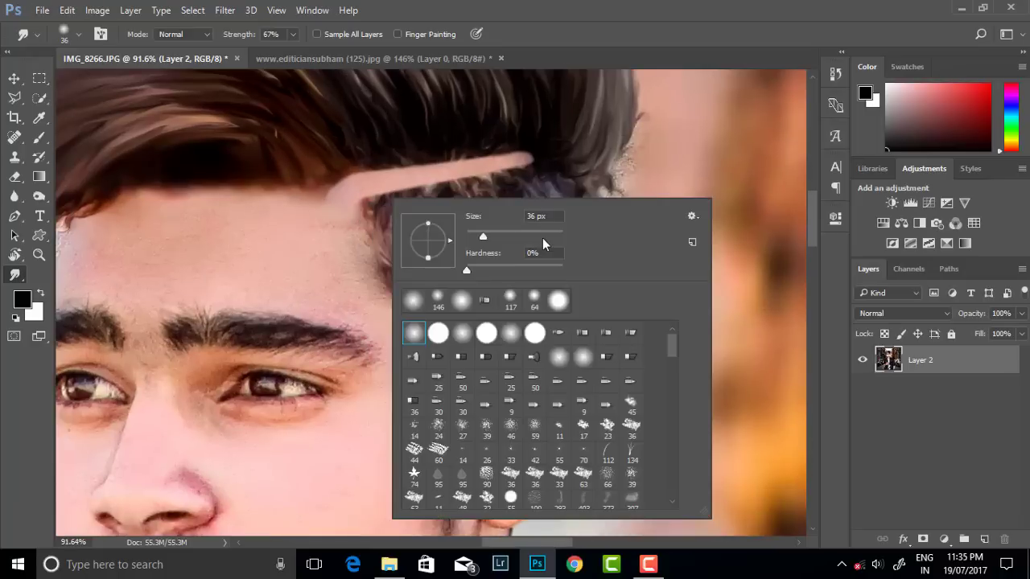
key("Return")
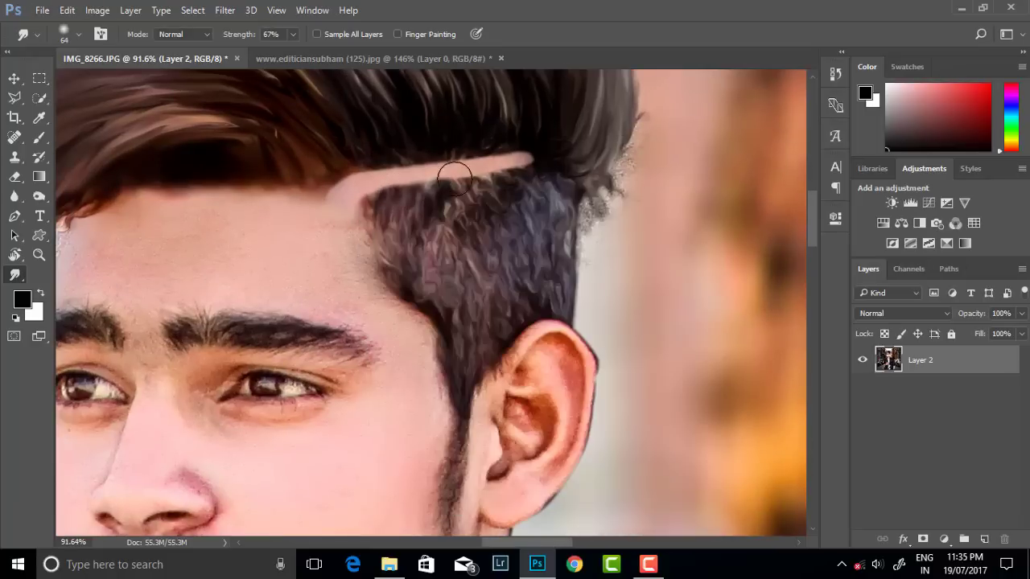
Smudge the stripe's ends and edges so it thins and blends into the hair
mouse_move(538, 178)
left_mouse_down()
mouse_move(520, 172)
mouse_move(533, 154)
mouse_move(496, 152)
mouse_move(411, 156)
mouse_move(375, 172)
mouse_move(518, 150)
left_mouse_up()
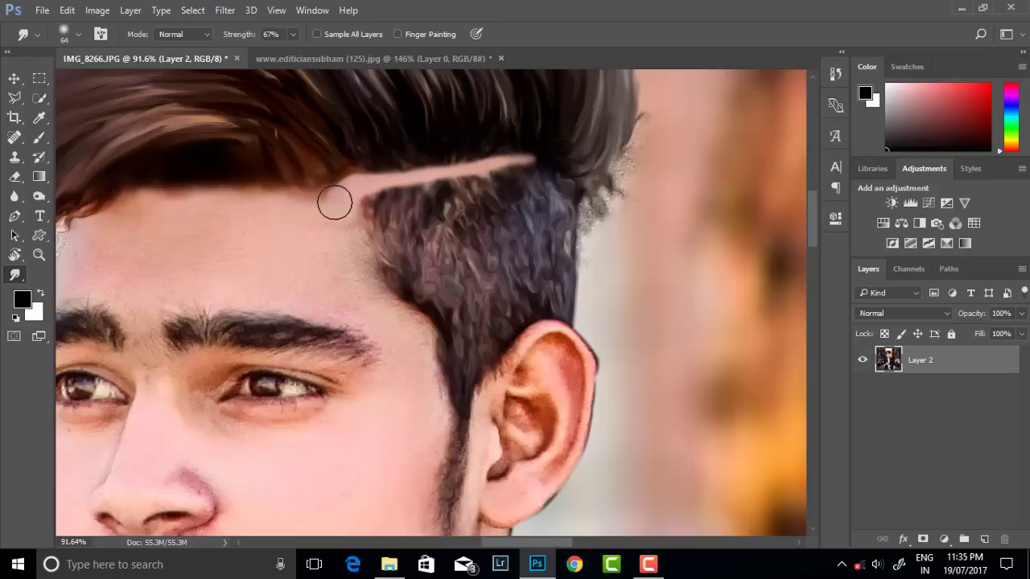
mouse_move(335, 201)
left_mouse_down()
mouse_move(317, 200)
mouse_move(352, 211)
mouse_move(354, 234)
mouse_move(285, 195)
left_mouse_up()
scroll(287, 214, "down", 3)
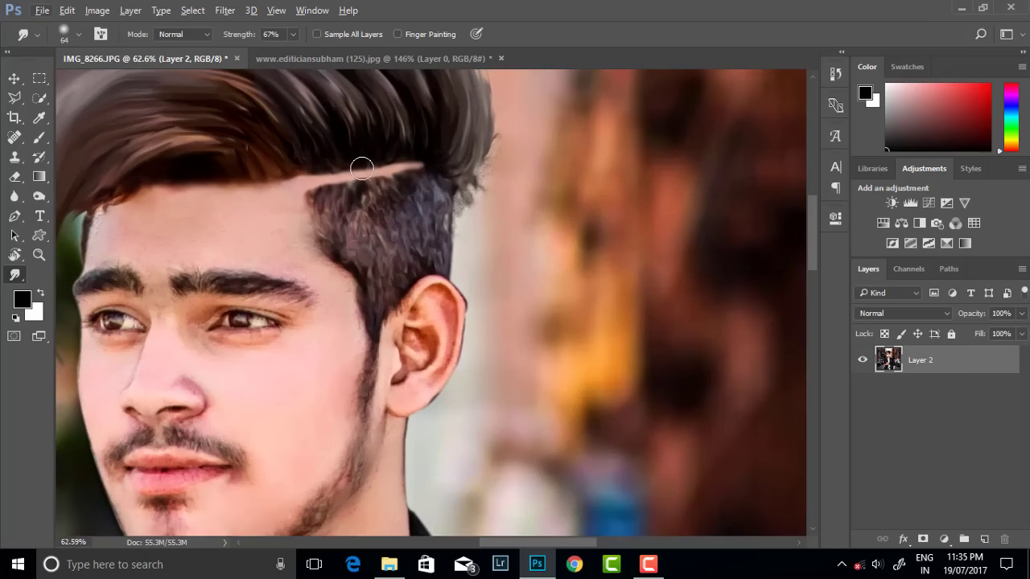
scroll(389, 180, "down", 5)
scroll(389, 180, "down", 1)
scroll(467, 210, "up", 1)
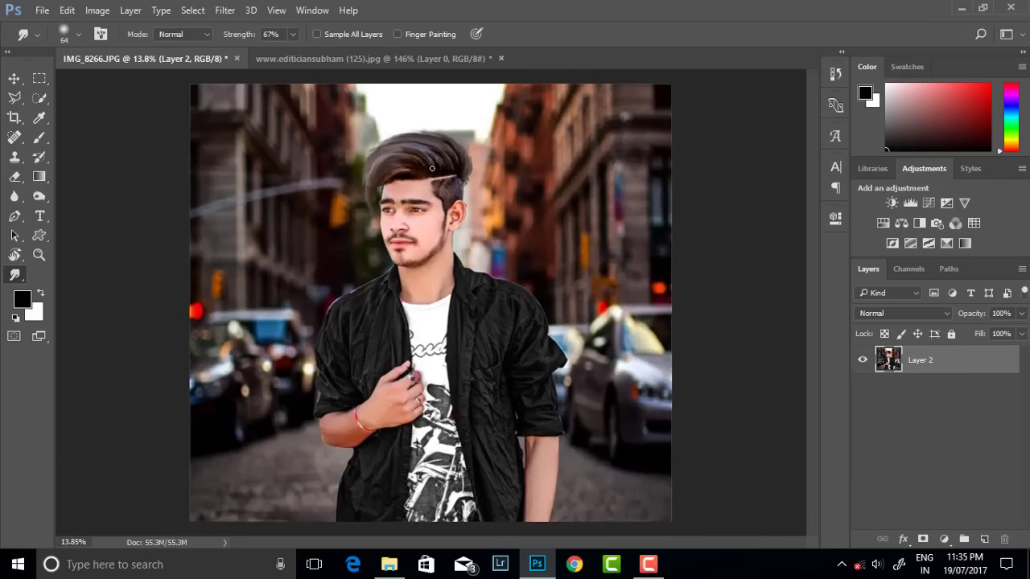
scroll(466, 210, "up", 5)
scroll(467, 210, "up", 2)
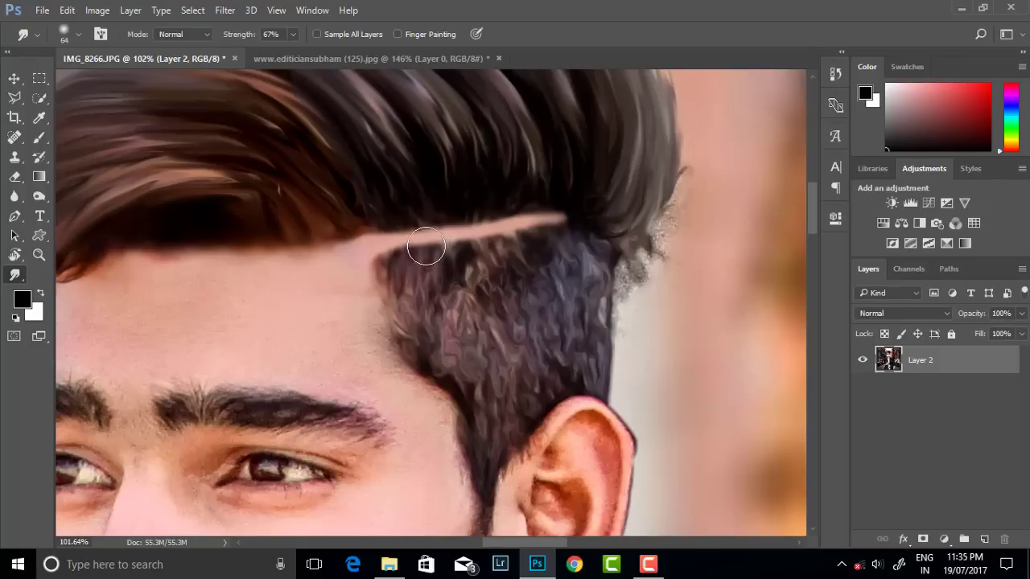
mouse_move(490, 245)
left_mouse_down()
mouse_move(528, 237)
mouse_move(494, 207)
mouse_move(523, 202)
mouse_move(524, 221)
mouse_move(432, 214)
mouse_move(563, 209)
mouse_move(444, 252)
mouse_move(515, 227)
mouse_move(386, 253)
mouse_move(486, 246)
left_mouse_up()
scroll(474, 237, "down", 5)
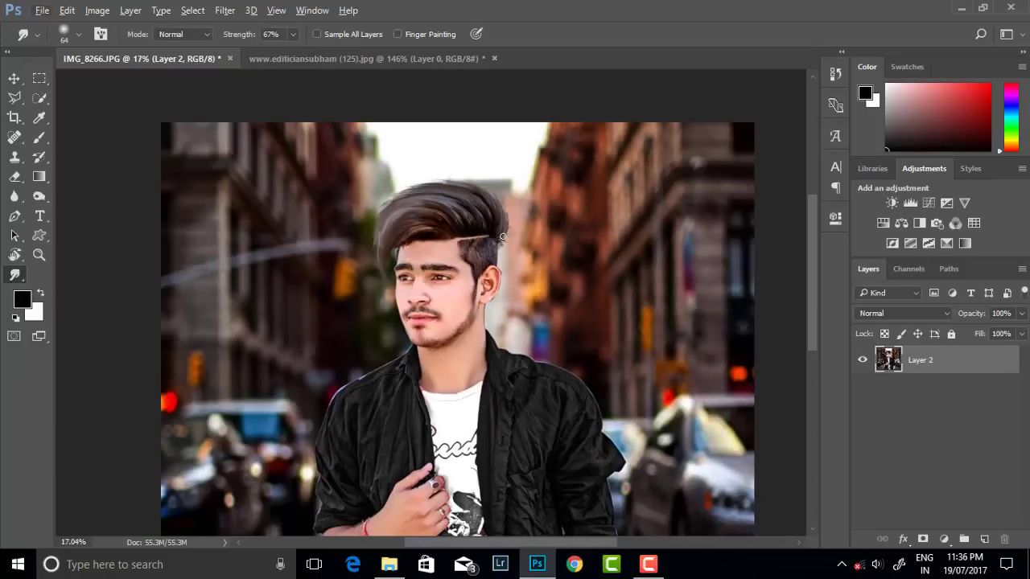
scroll(477, 232, "down", 1)
scroll(432, 195, "up", 2)
scroll(387, 195, "up", 4)
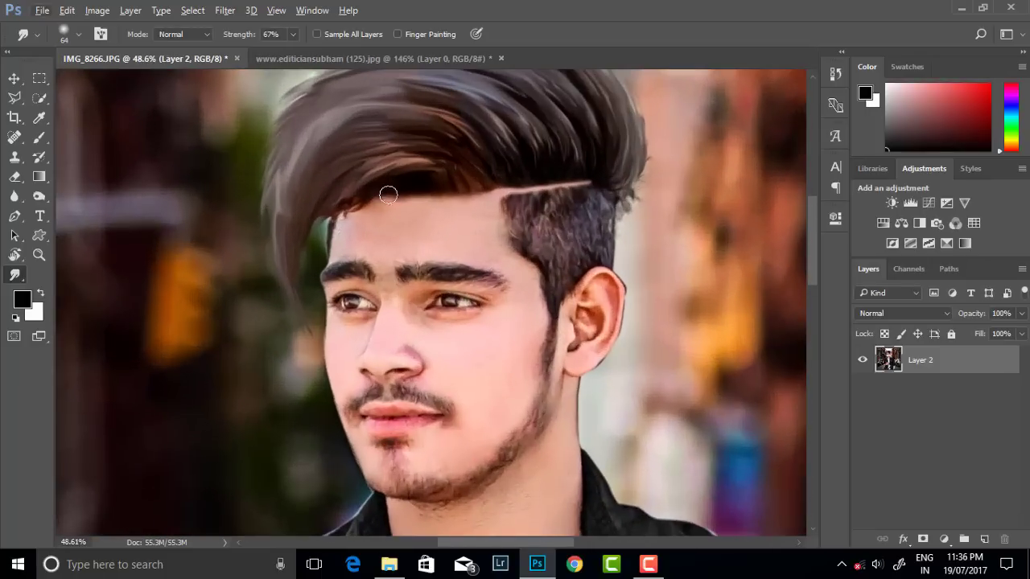
Set the Smudge tool to 14% strength with a soft 80 px brush for skin smoothing
right_click(494, 220)
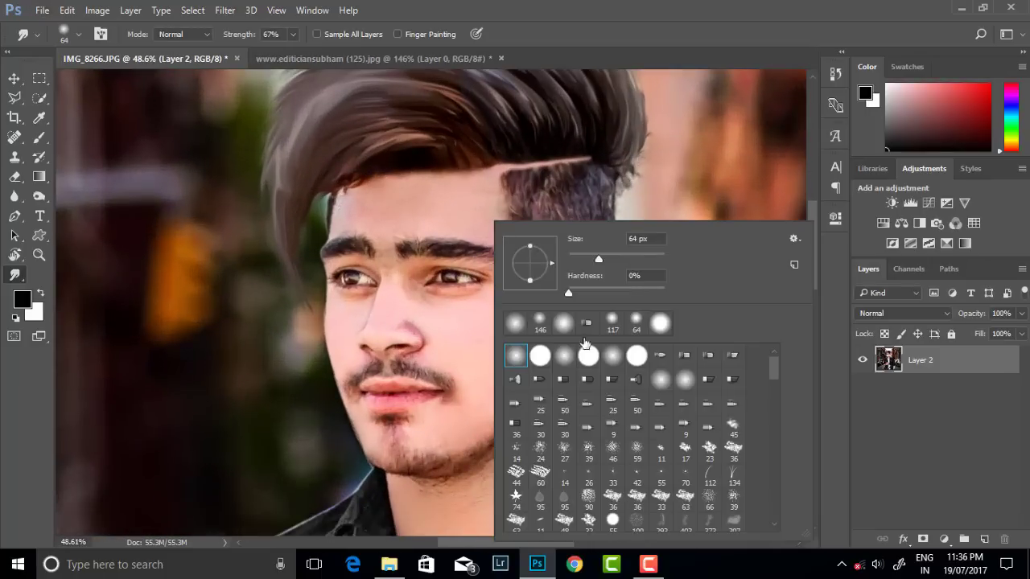
scroll(748, 451, "down", 5)
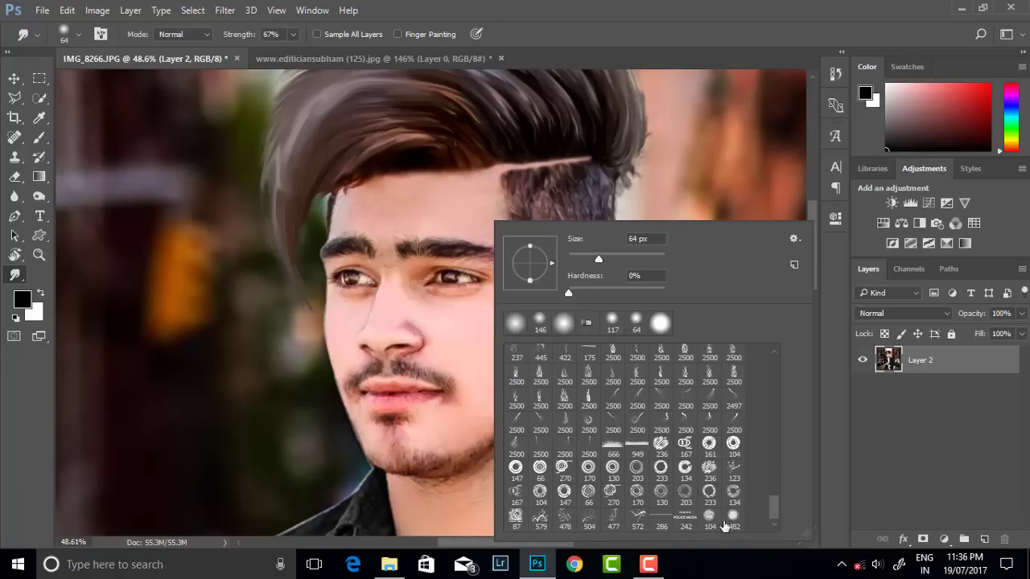
left_click_drag(598, 259, 617, 259)
left_click(293, 34)
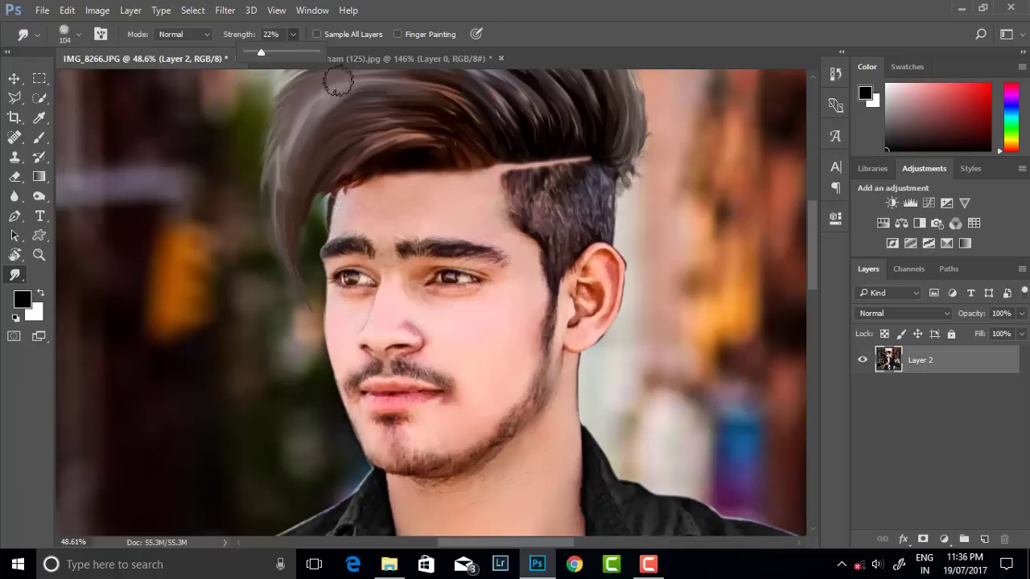
left_click(256, 52)
left_click_drag(693, 233, 665, 232)
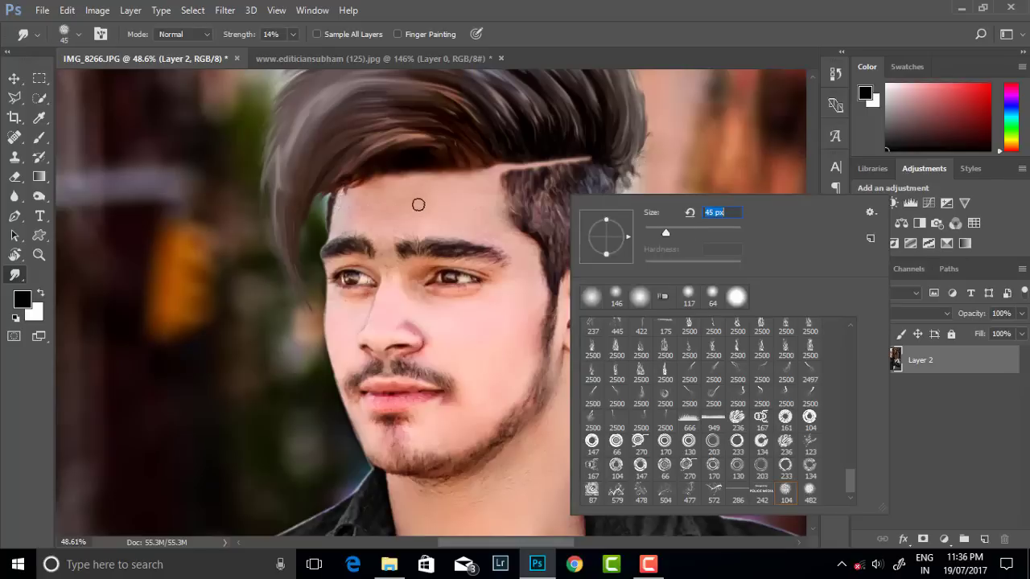
left_click(361, 202)
right_click(550, 233)
left_click_drag(550, 233, 561, 233)
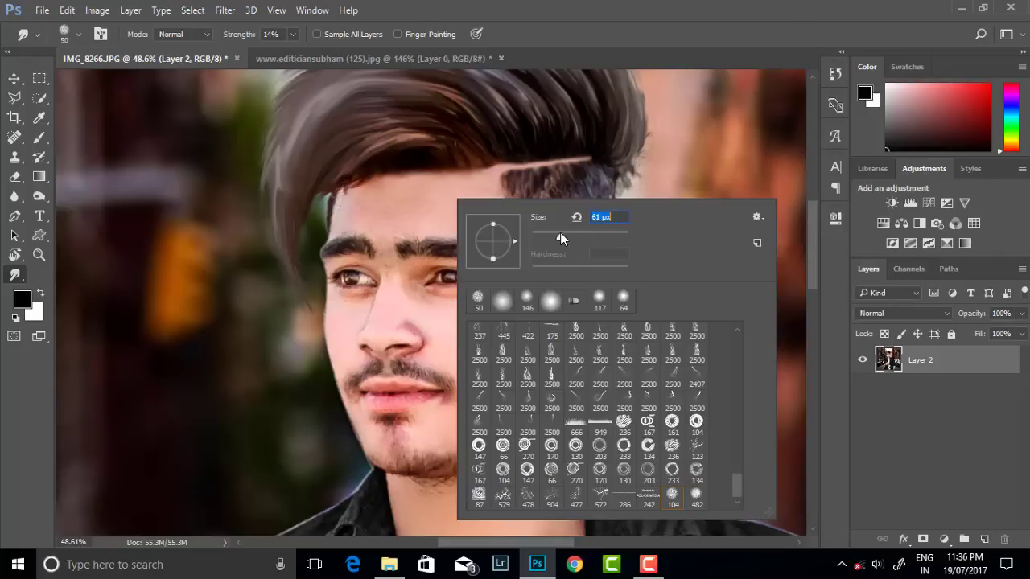
left_click(350, 204)
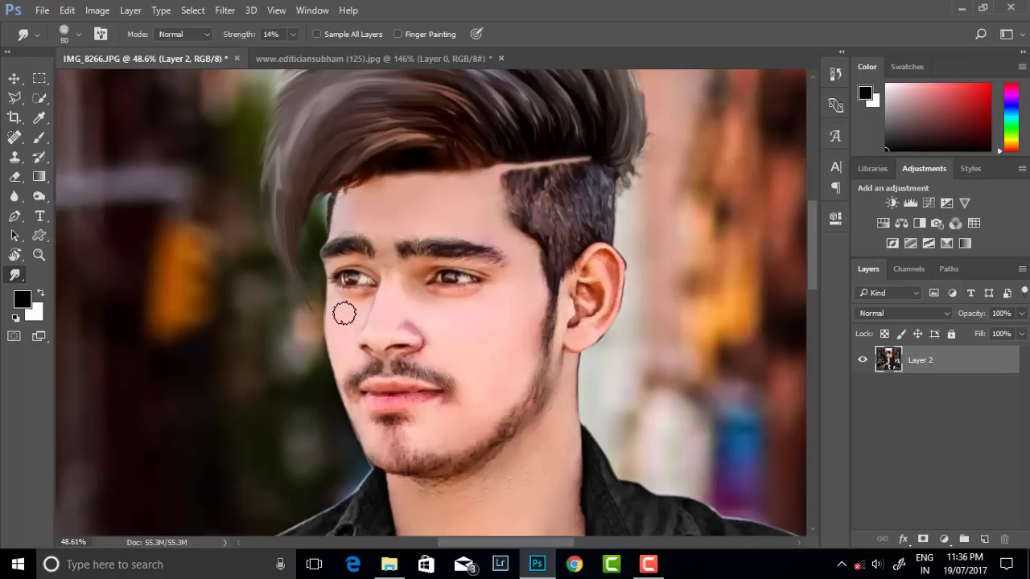
scroll(434, 354, "down", 1)
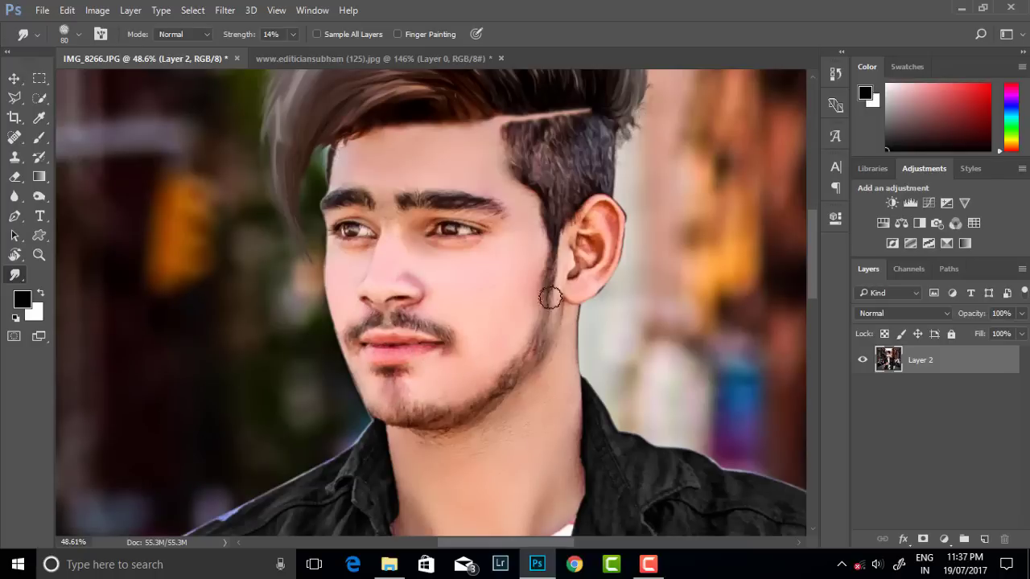
scroll(524, 356, "down", 2)
scroll(510, 352, "down", 1)
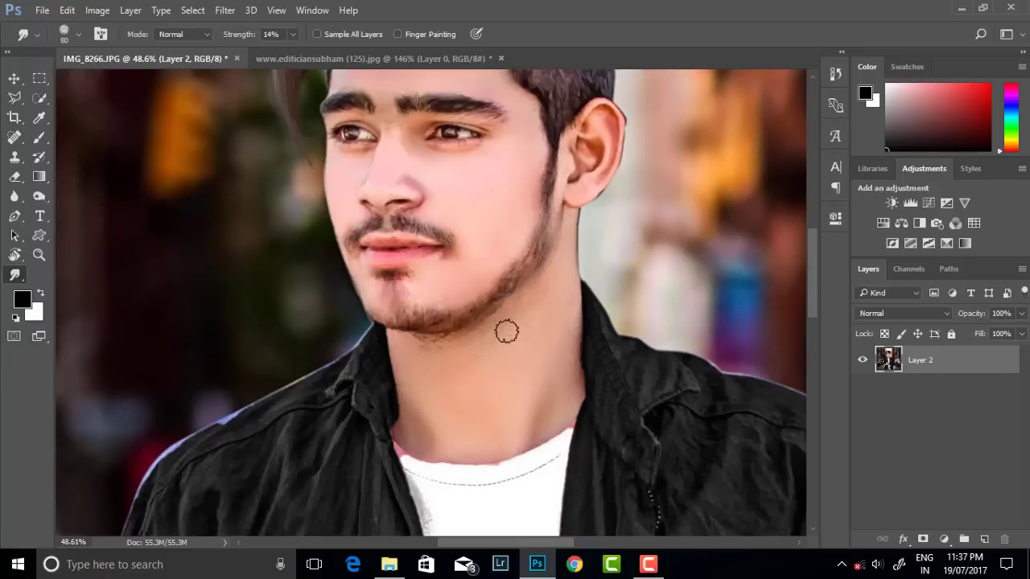
Enlarge the Smudge brush to 133 px for smoothing the arms and hand
scroll(471, 246, "down", 1)
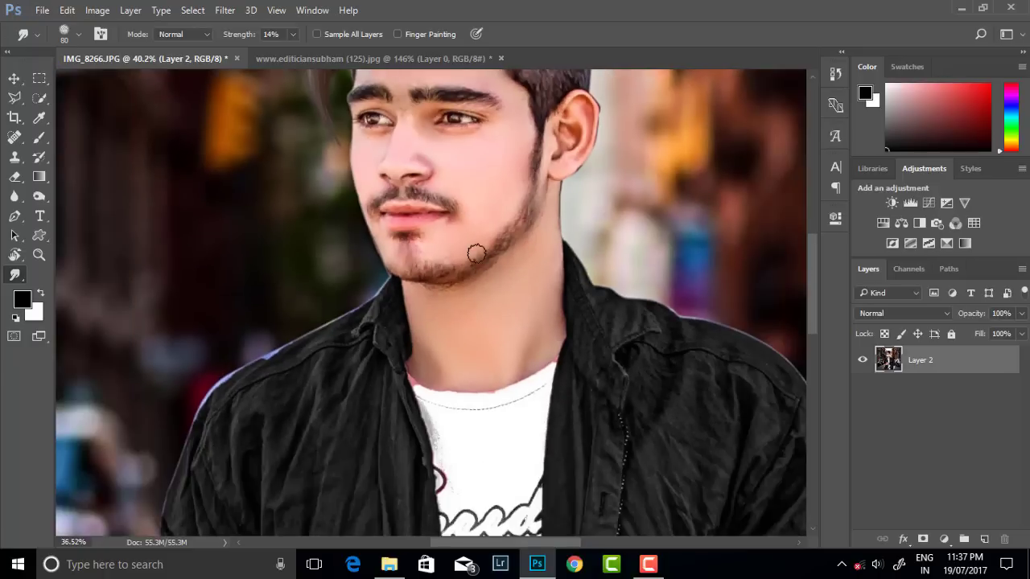
scroll(471, 247, "down", 1)
scroll(452, 187, "down", 1)
scroll(464, 192, "down", 3)
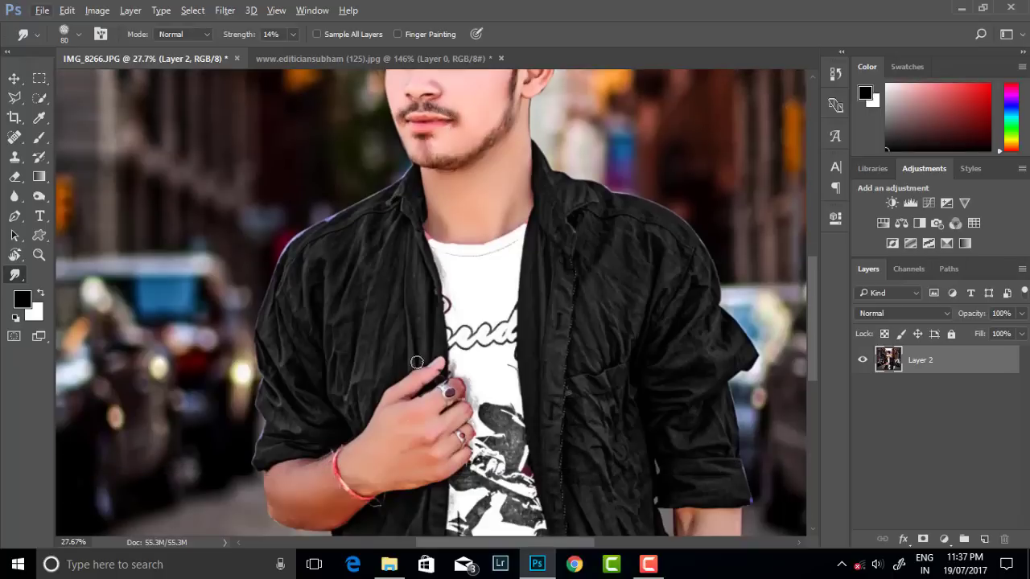
right_click(394, 230)
key("Return")
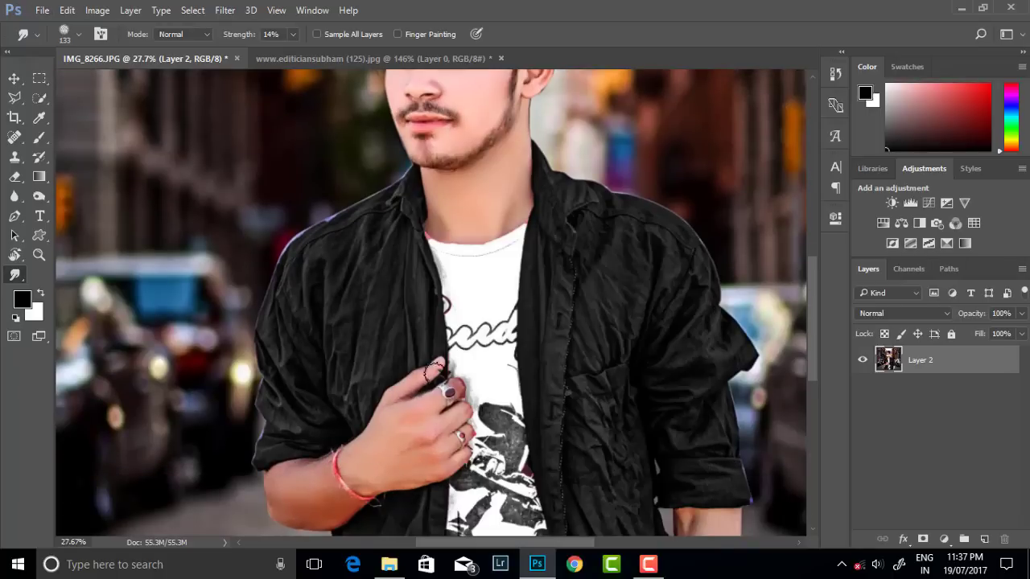
Review the full retouched photo and add a new empty Layer 3 above Layer 2
scroll(450, 378, "down", 1)
scroll(660, 394, "down", 2)
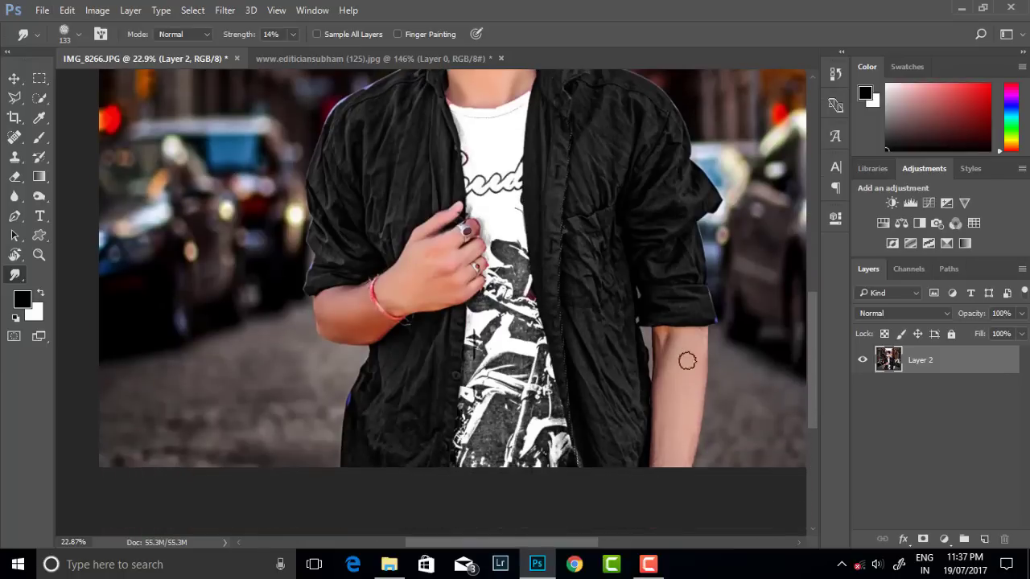
scroll(483, 344, "down", 3)
scroll(439, 264, "up", 1)
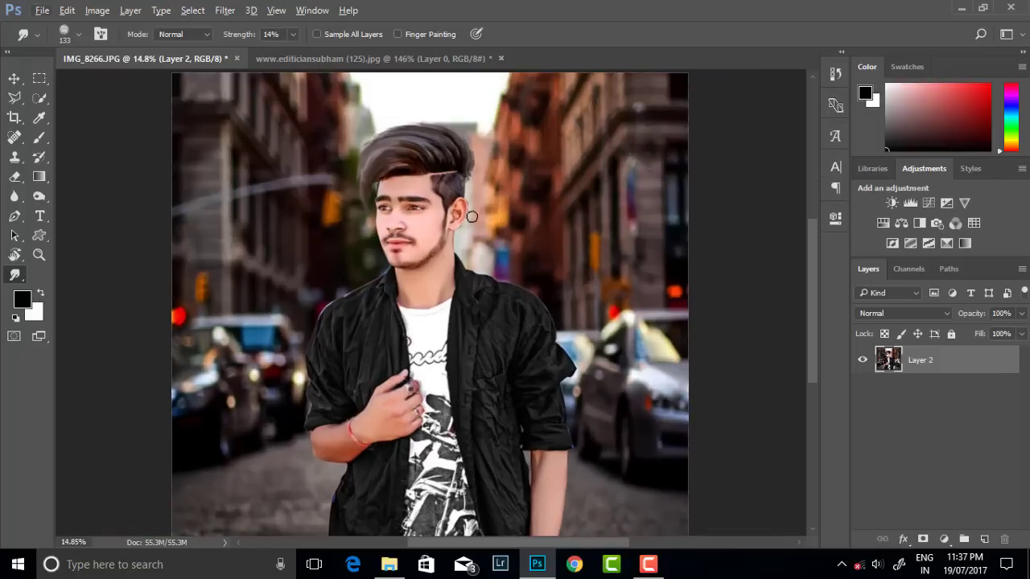
scroll(451, 160, "down", 1)
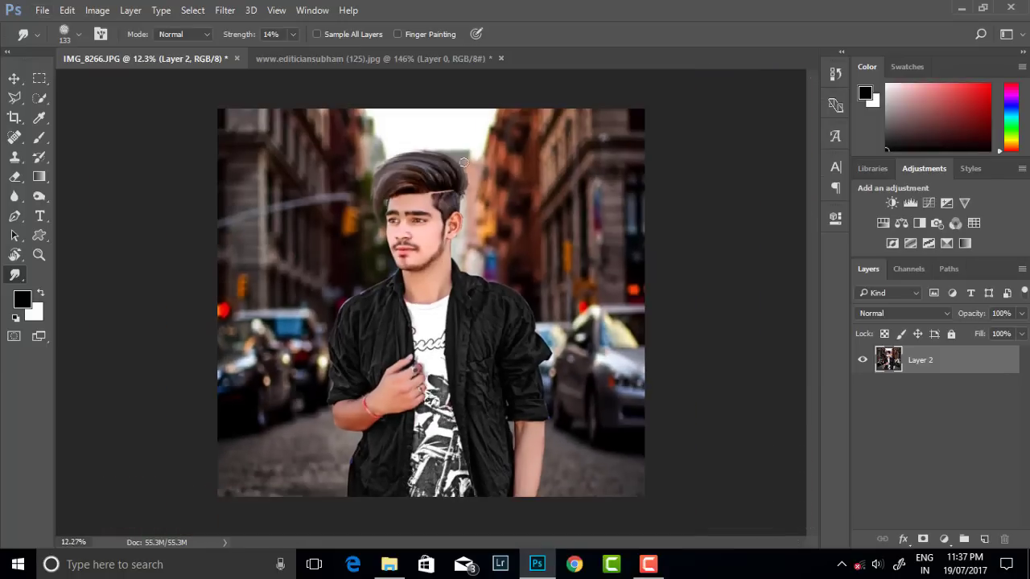
scroll(426, 157, "up", 1)
scroll(402, 152, "up", 1)
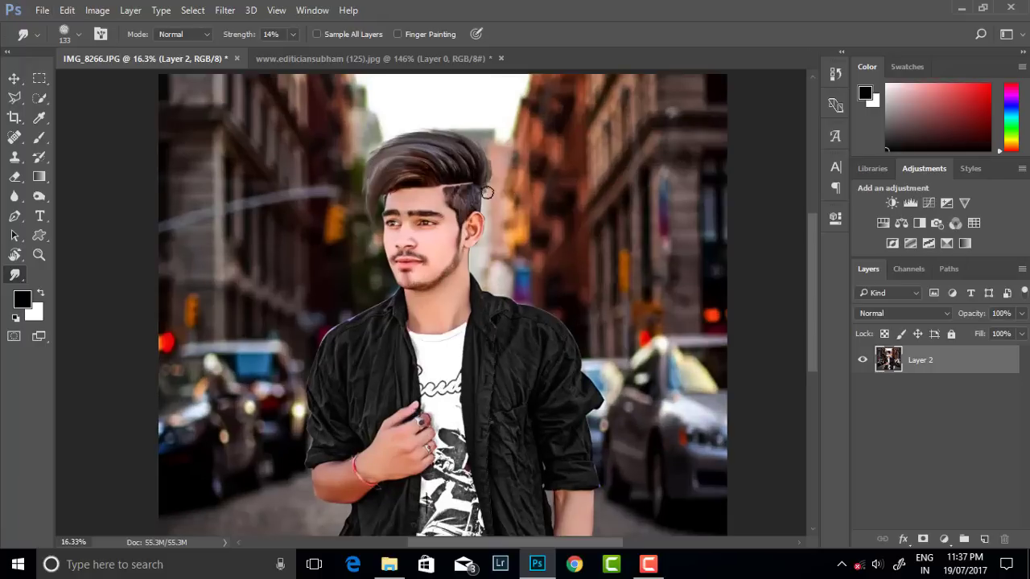
scroll(507, 184, "down", 1)
scroll(523, 215, "down", 1)
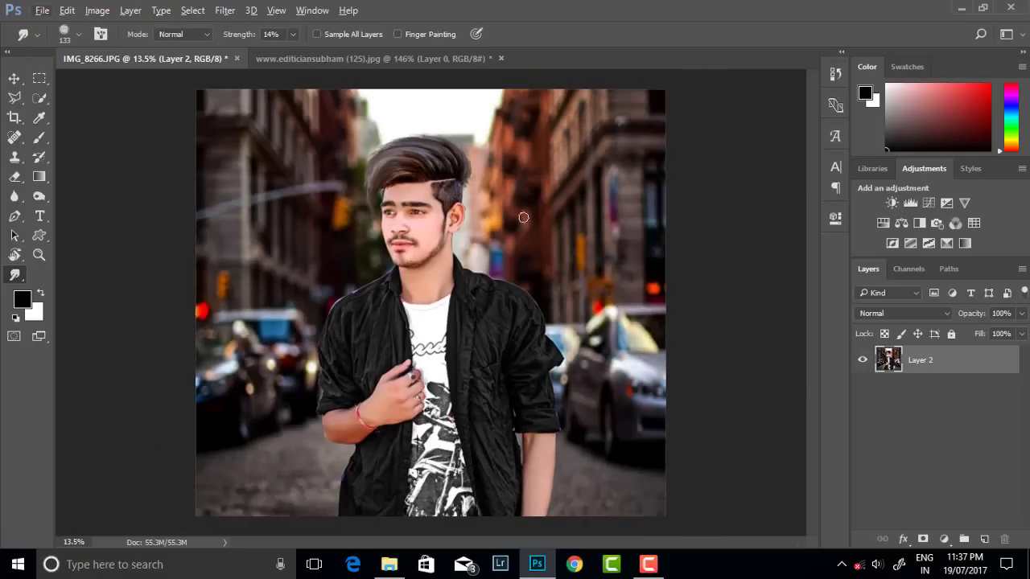
left_click(984, 539)
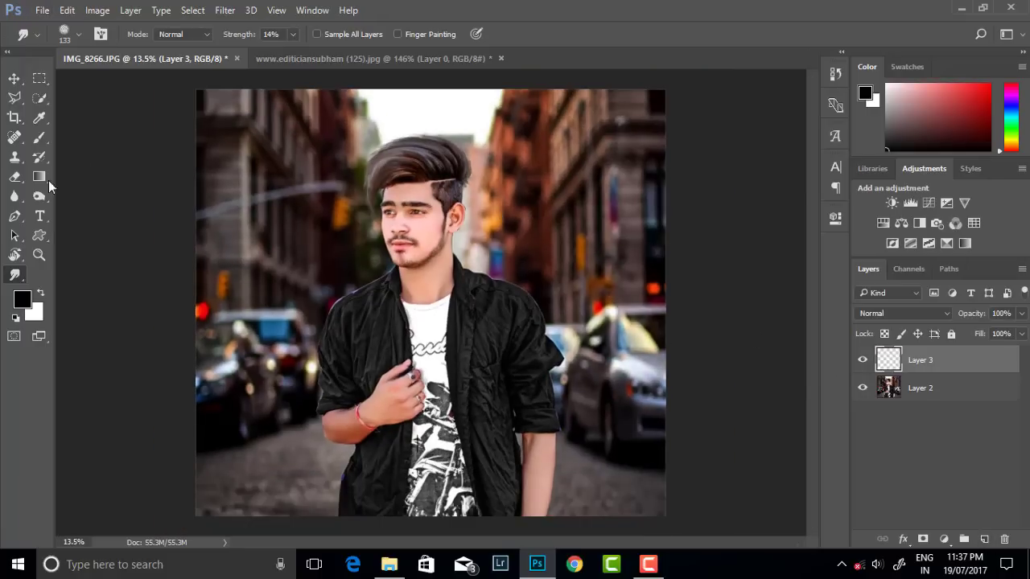
Set up the Brush tool at 15% opacity using a pale skin tone sampled from the face
left_click(38, 137)
scroll(390, 205, "up", 10)
left_click(505, 278, "alt")
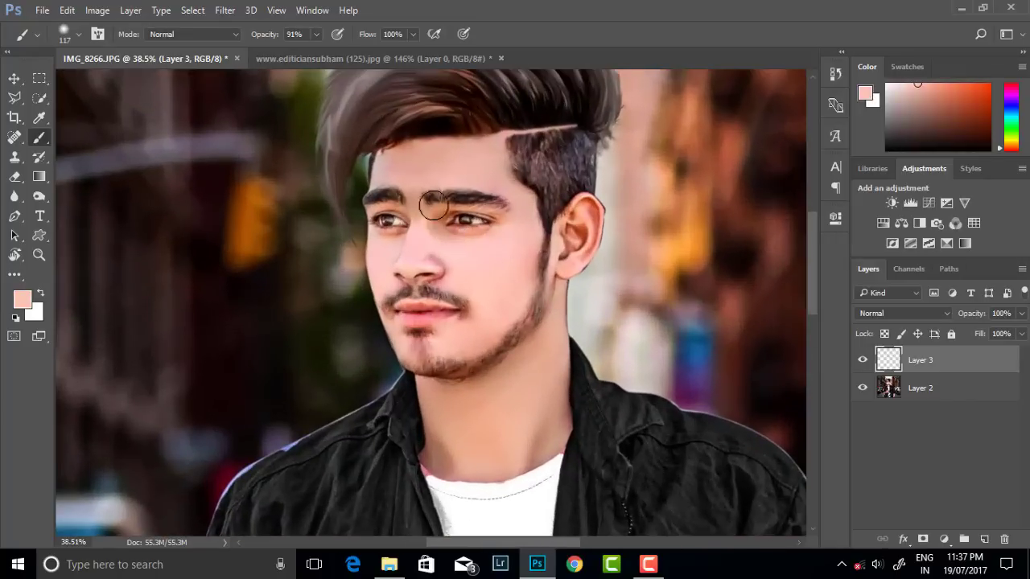
scroll(453, 154, "up", 2)
key("1")
key("5")
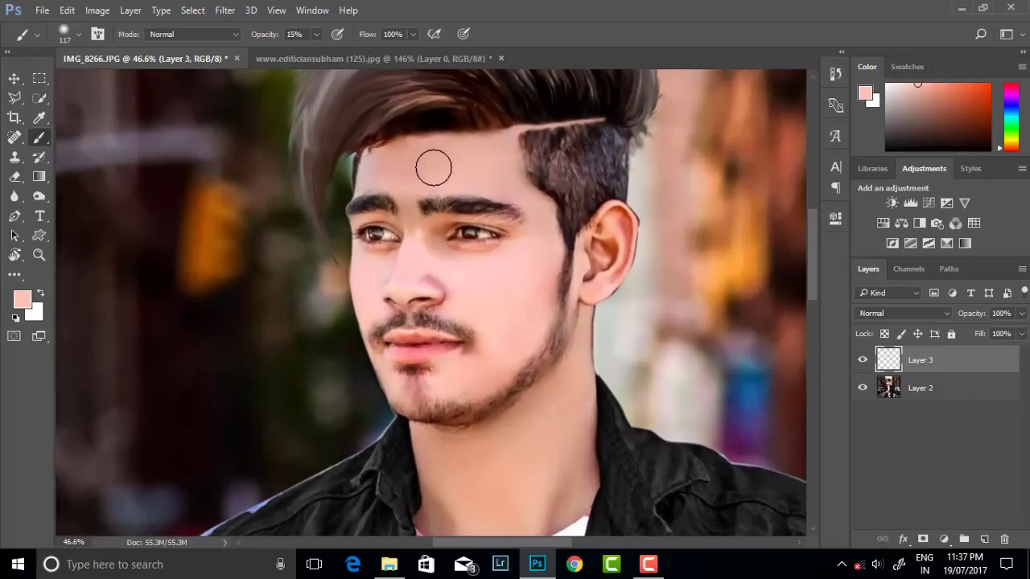
Paint skin tone over the forehead, then at 58 px under the eyes, upper lip, cheek and ear
left_click_drag(394, 167, 485, 166)
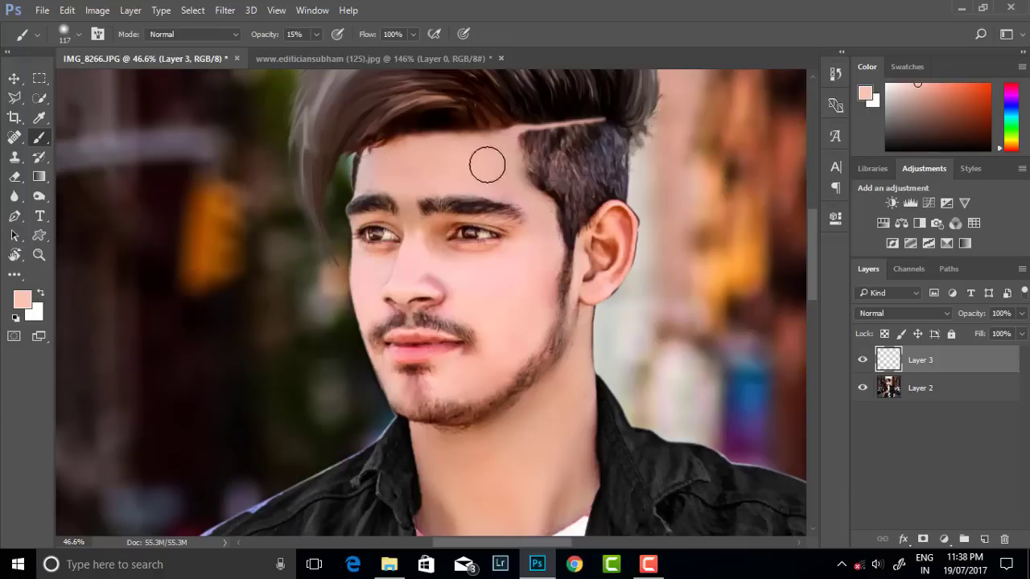
right_click(640, 214)
left_click_drag(692, 222, 678, 222)
key("Return")
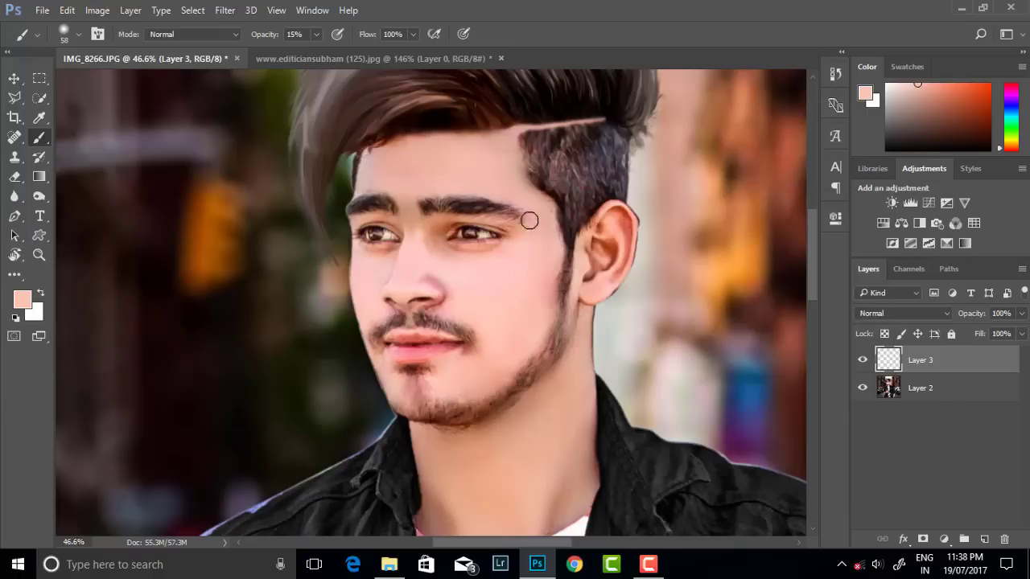
mouse_move(479, 254)
left_mouse_down()
mouse_move(438, 241)
mouse_move(375, 253)
left_mouse_up()
scroll(425, 234, "down", 2)
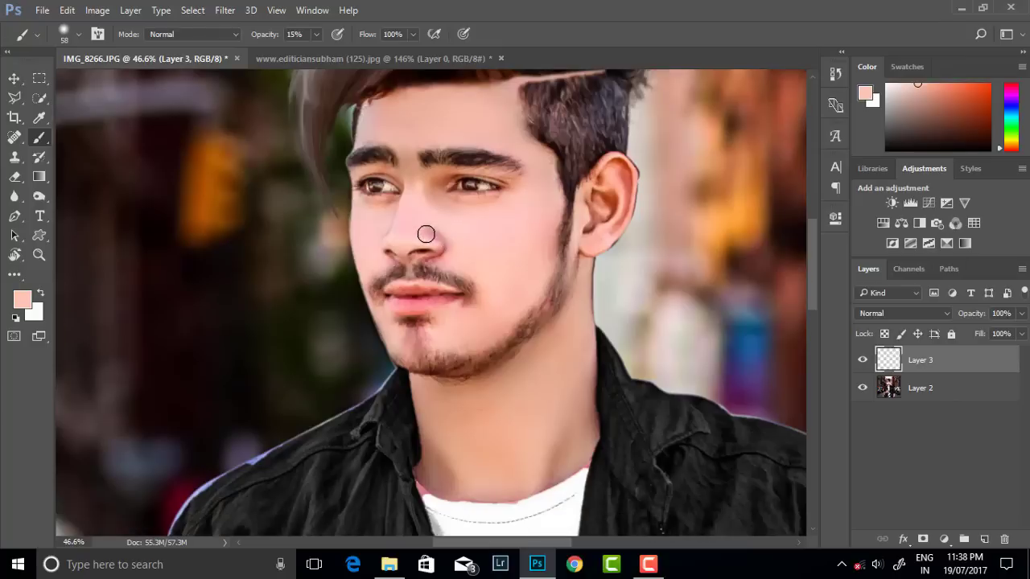
left_click_drag(461, 266, 443, 259)
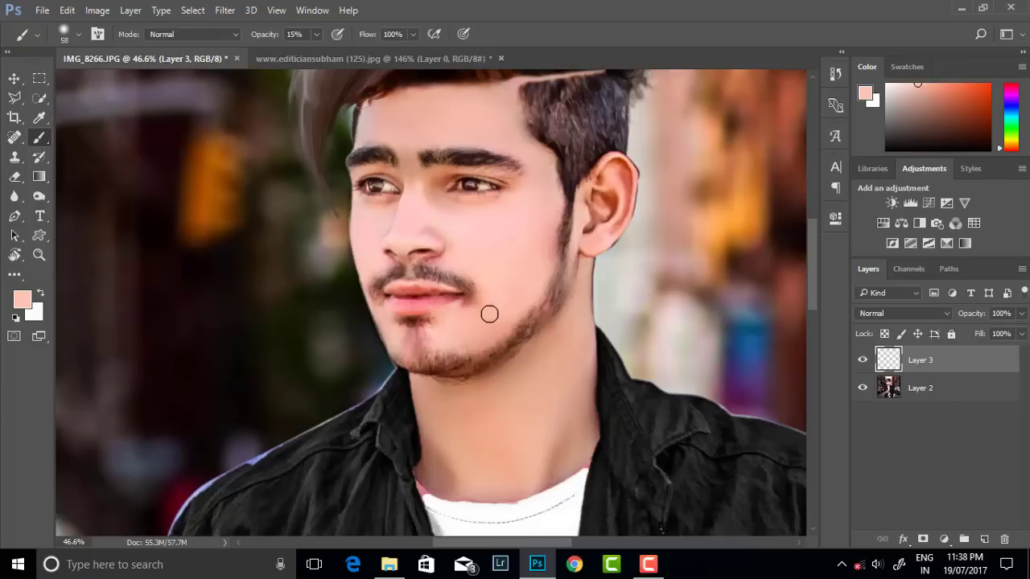
left_click_drag(508, 306, 541, 263)
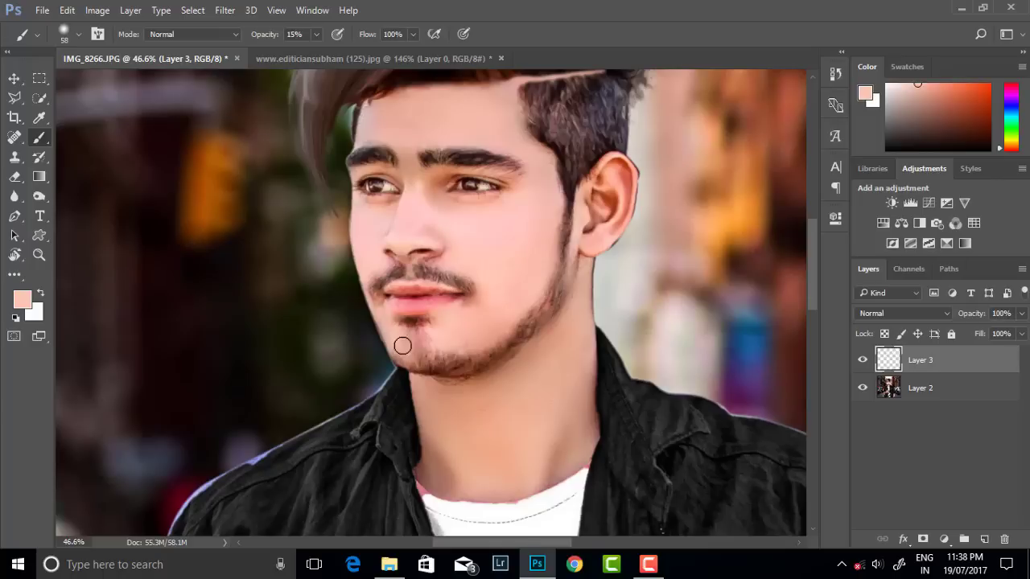
mouse_move(605, 233)
left_mouse_down()
mouse_move(622, 179)
mouse_move(600, 211)
left_mouse_up()
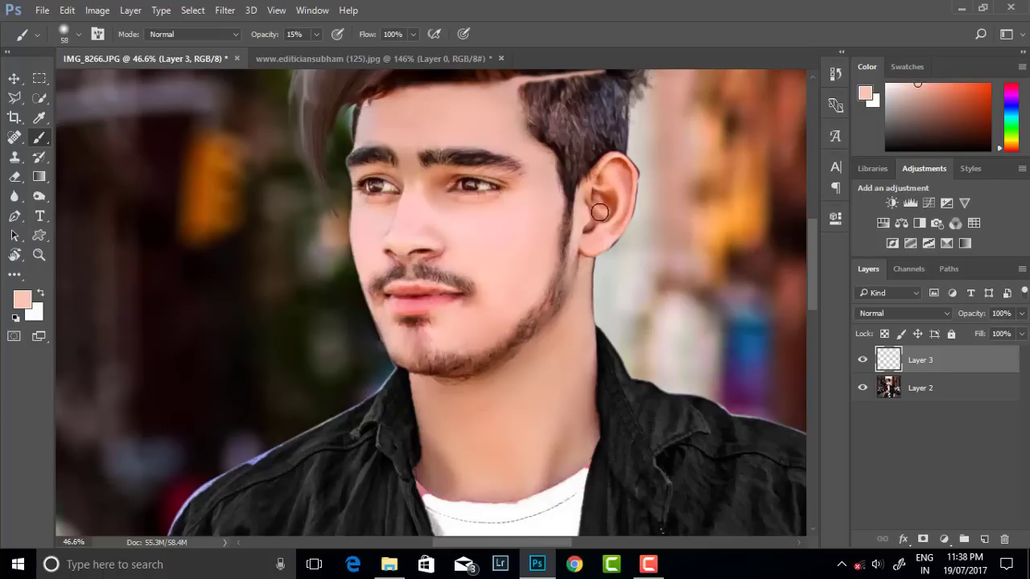
Resize the brush to 127 px, then down to 44 px
scroll(610, 238, "down", 2)
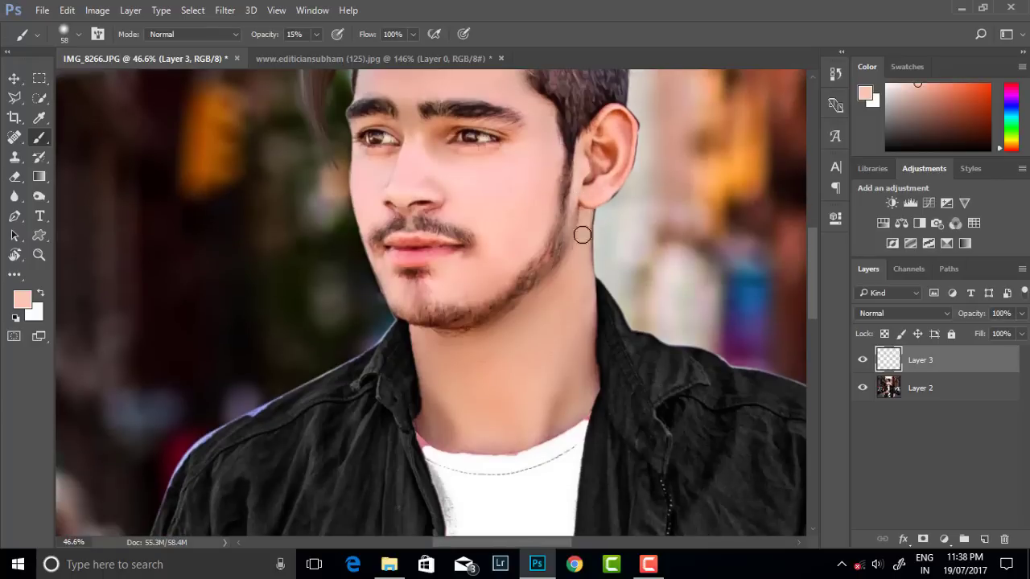
right_click(584, 242)
left_click_drag(698, 256, 729, 255)
key("Return")
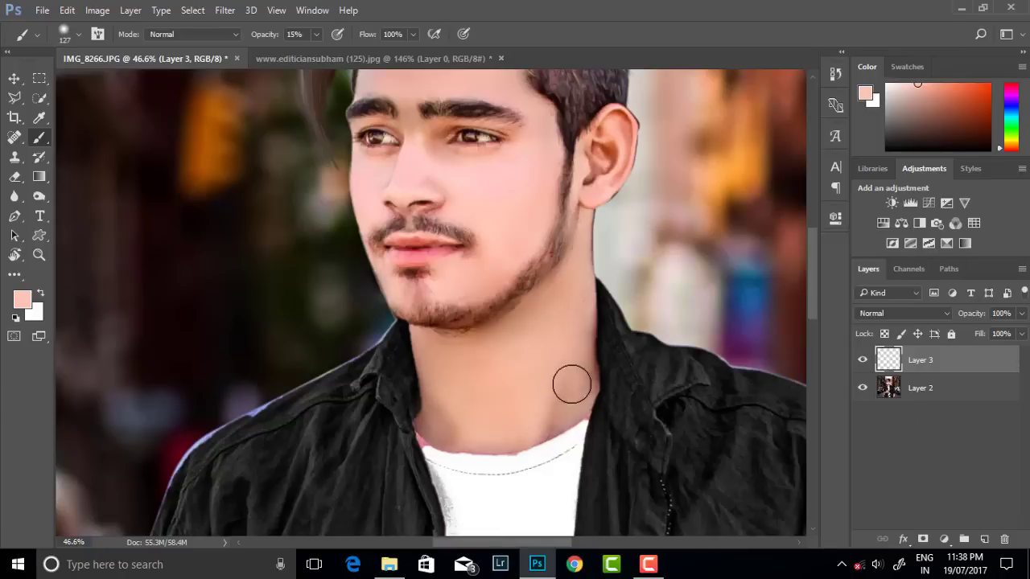
scroll(488, 237, "up", 2)
scroll(478, 311, "up", 2)
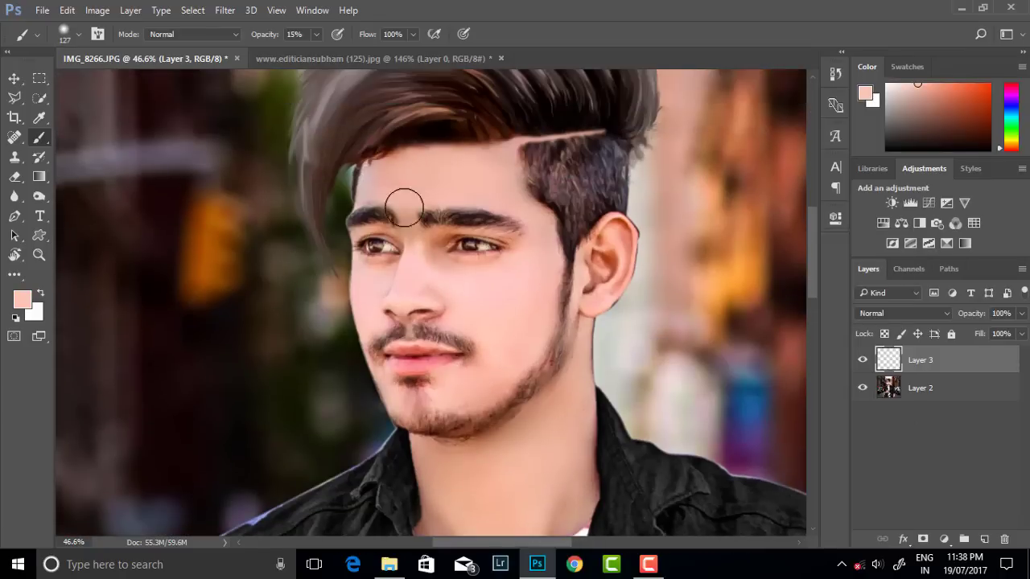
scroll(450, 269, "down", 3)
scroll(467, 229, "down", 2)
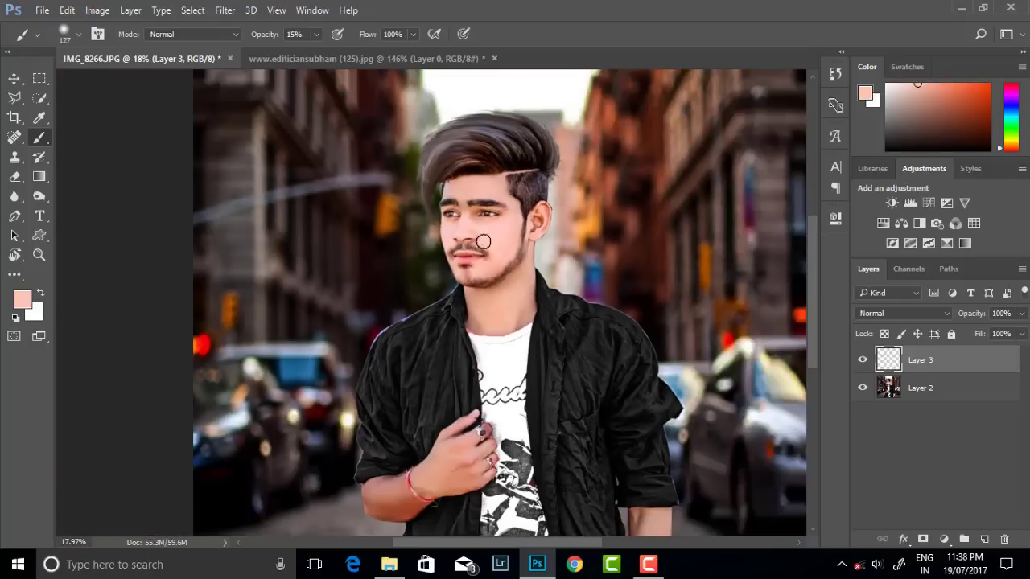
right_click(577, 236)
type("44")
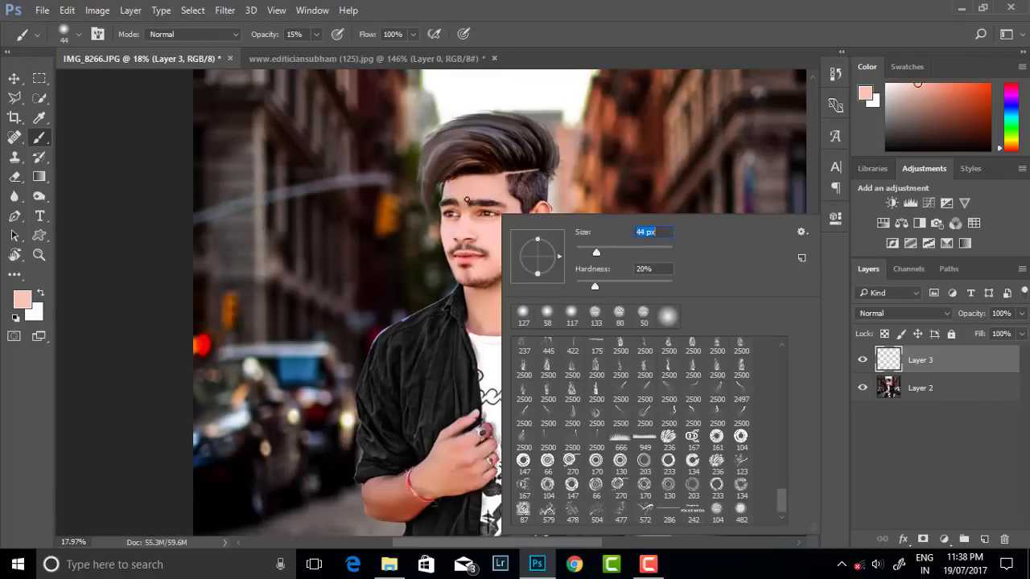
key("Return")
Enlarge the brush to 174 px and softly paint skin tone along the forearm
scroll(466, 209, "up", 1)
scroll(466, 209, "up", 3)
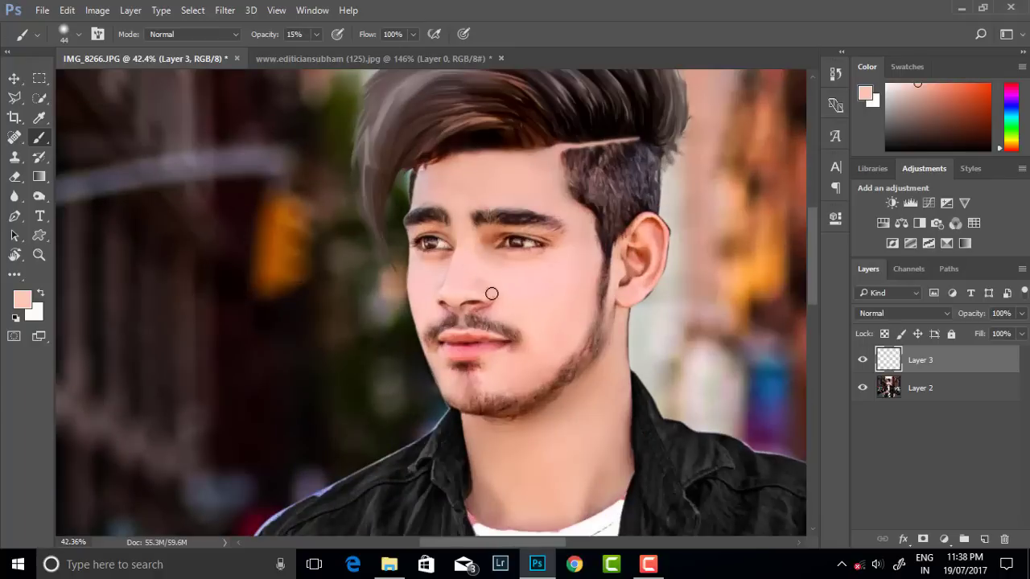
scroll(492, 294, "down", 2)
scroll(492, 294, "down", 2)
right_click(507, 234)
left_click_drag(599, 268, 617, 266)
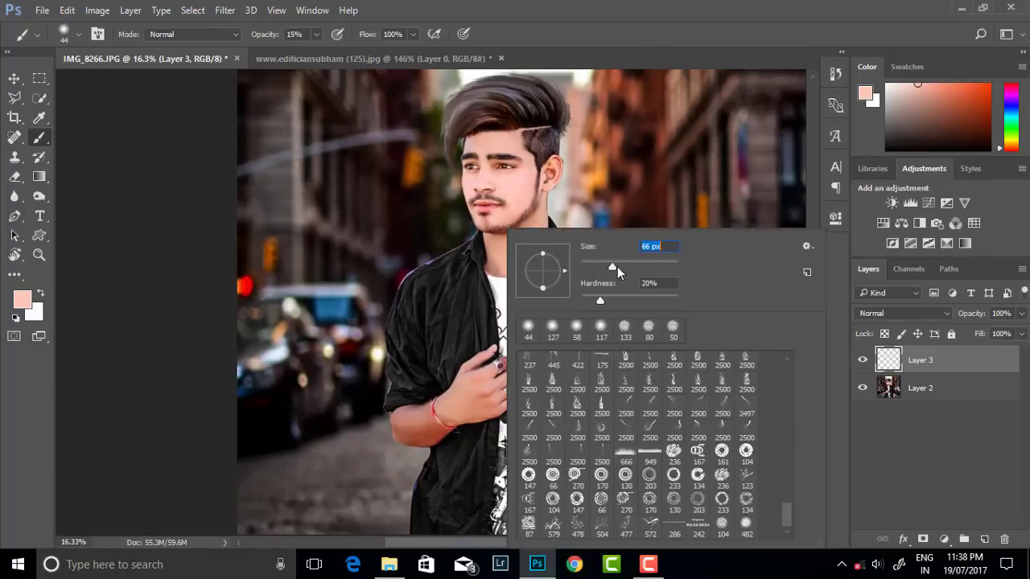
key("Return")
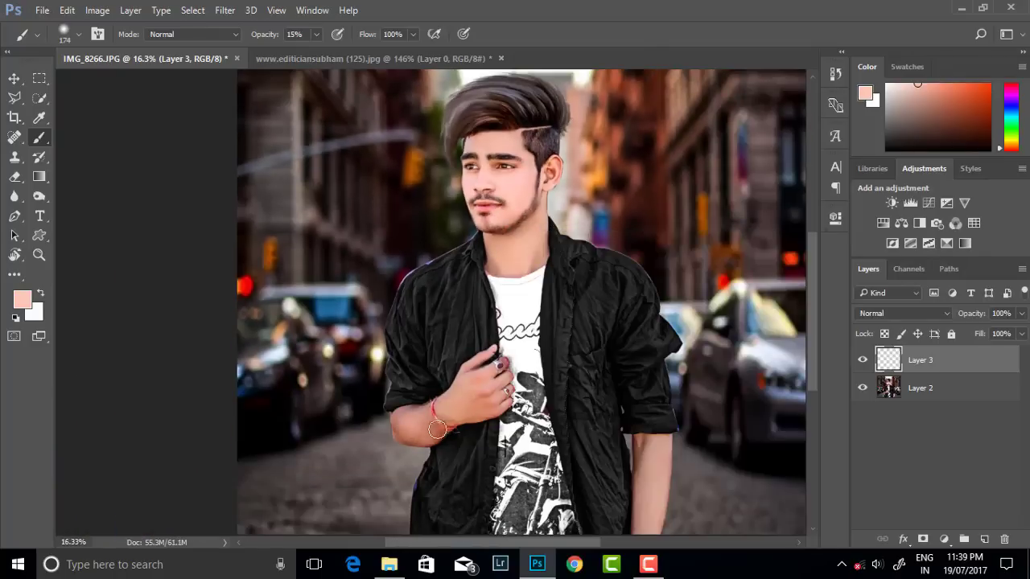
left_click_drag(410, 440, 454, 408)
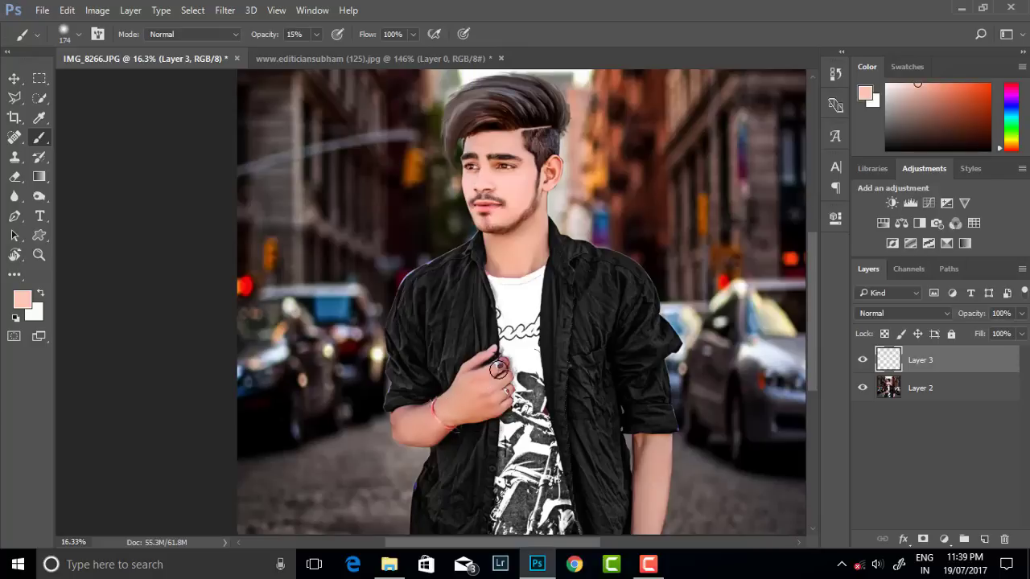
Reduce the brush size to 124 px over the face
scroll(499, 370, "down", 1)
scroll(499, 369, "down", 3)
scroll(566, 326, "down", 2)
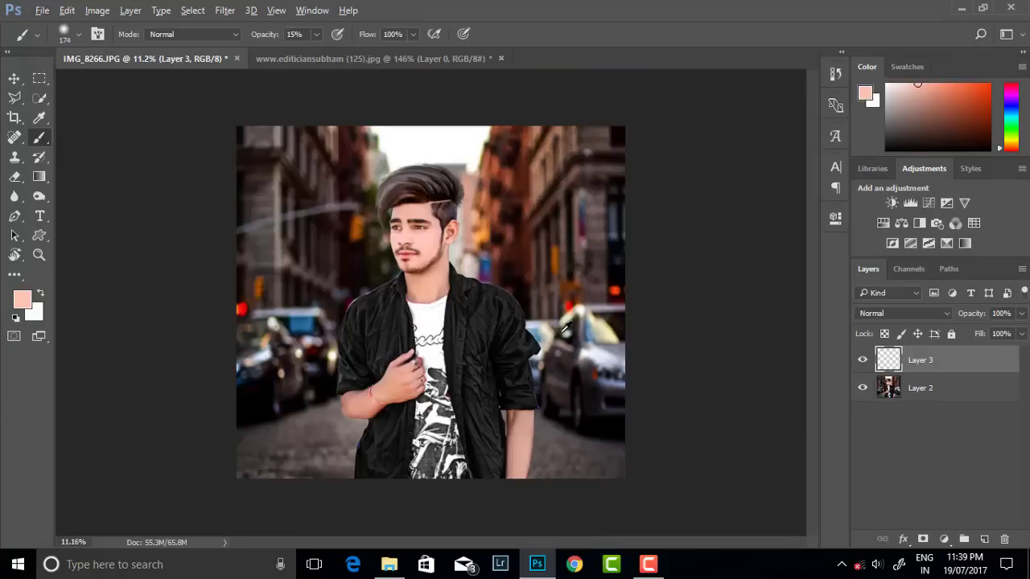
scroll(427, 296, "up", 1)
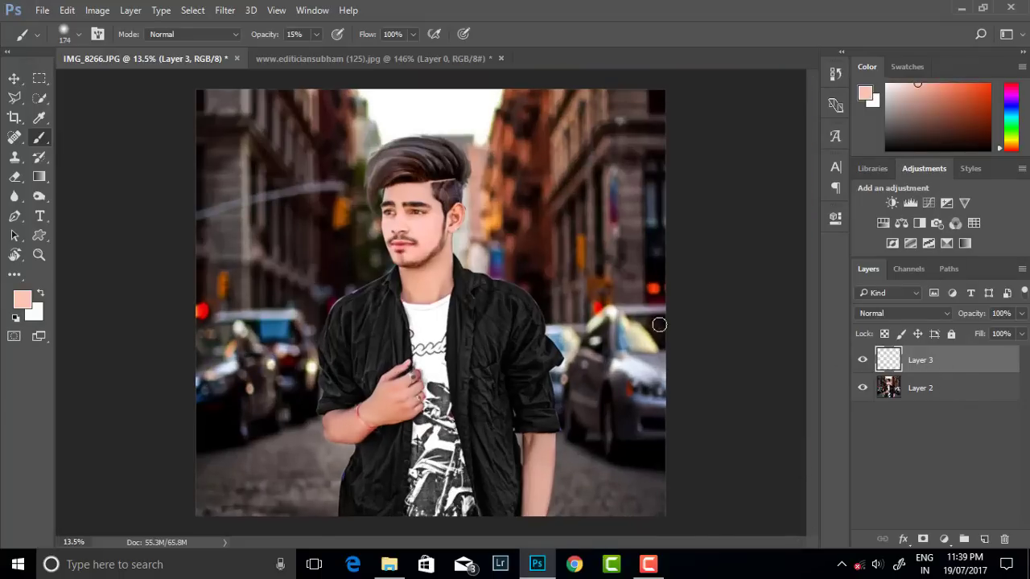
scroll(463, 263, "up", 3)
right_click(418, 230)
left_click_drag(555, 265, 541, 264)
left_click(384, 248)
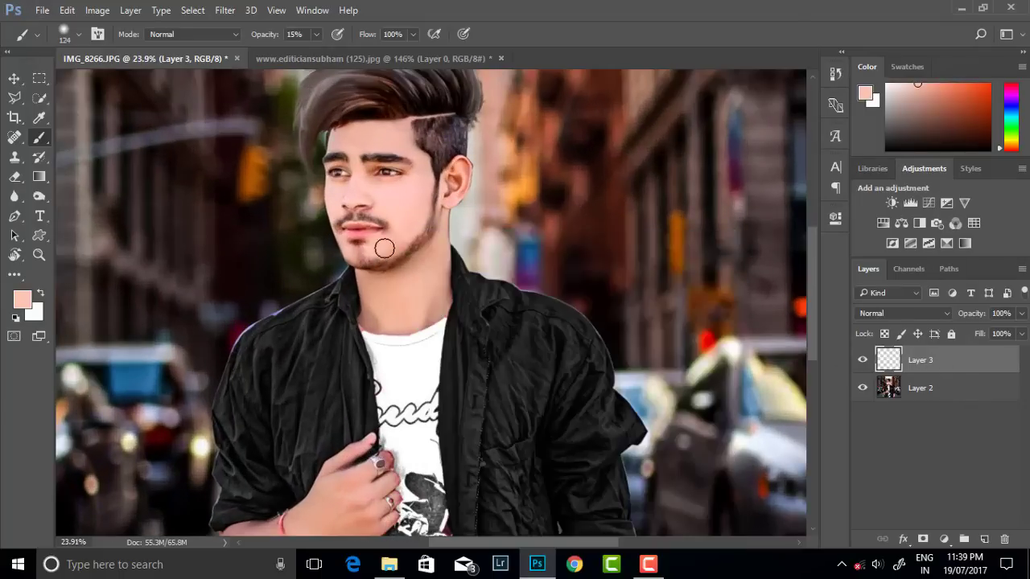
scroll(454, 229, "down", 3)
right_click(921, 359)
left_click(685, 524)
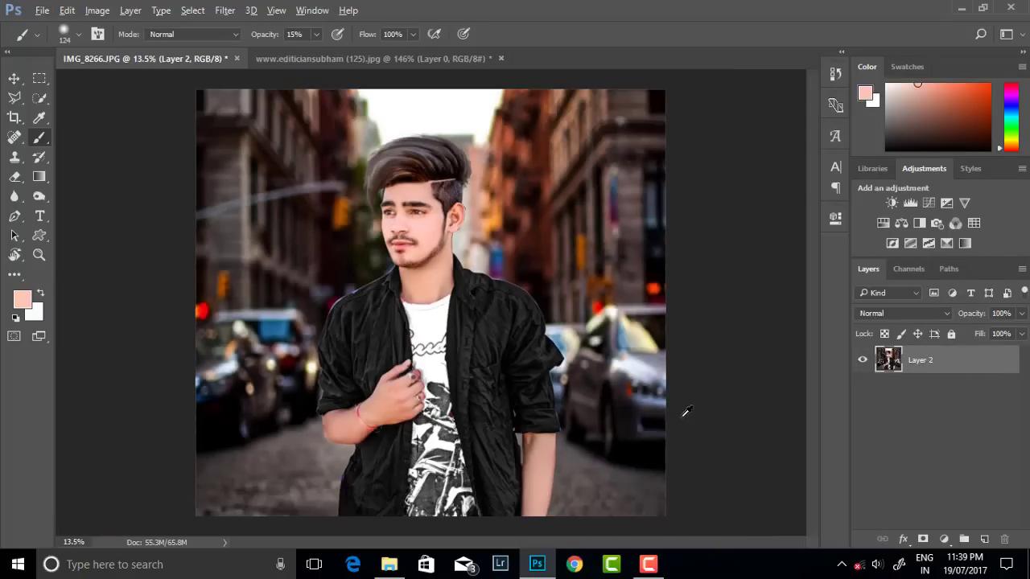
left_click(225, 10)
mouse_move(232, 175)
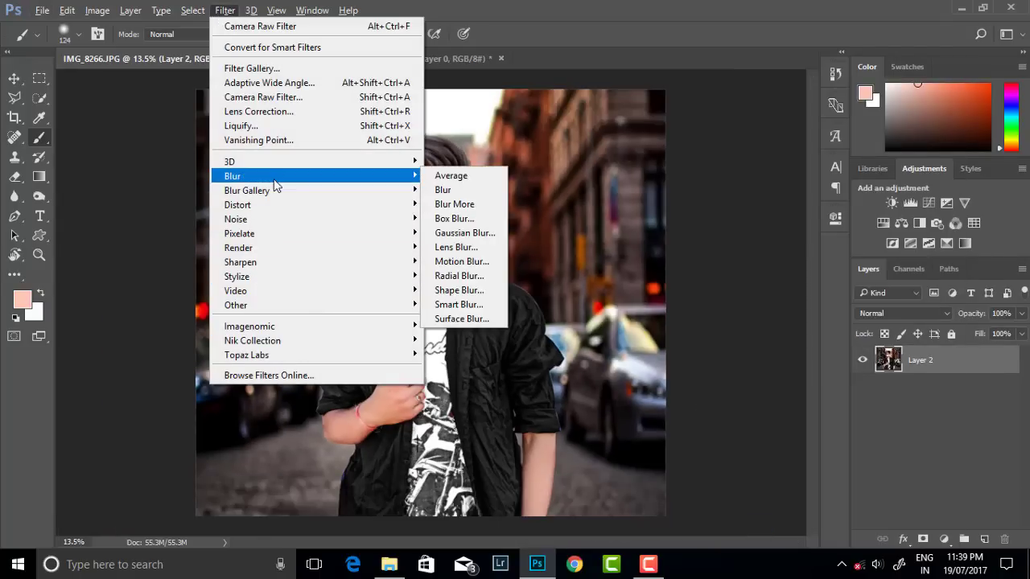
left_click(469, 232)
left_click(962, 164)
left_click(225, 10)
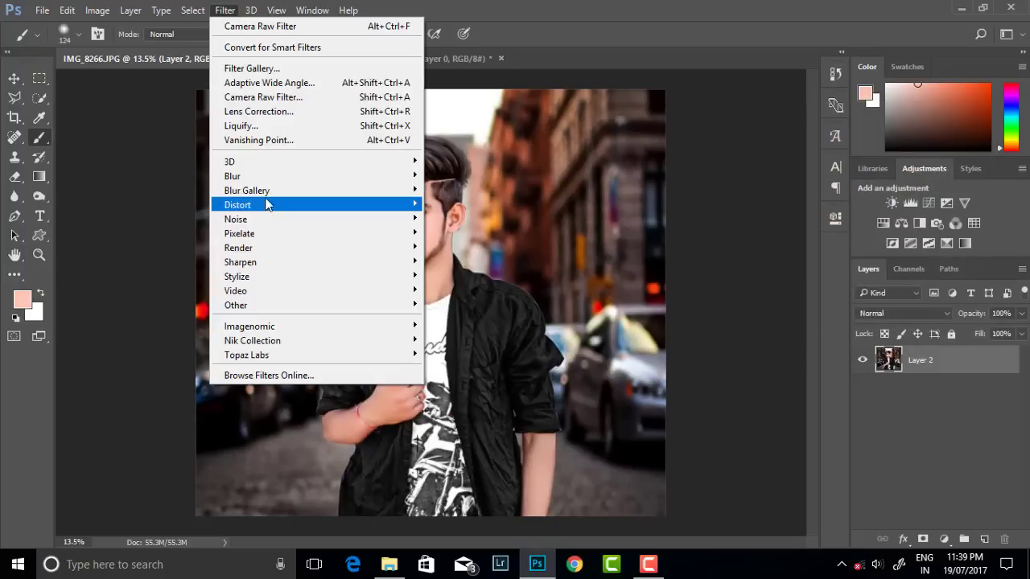
mouse_move(249, 326)
left_click(457, 341)
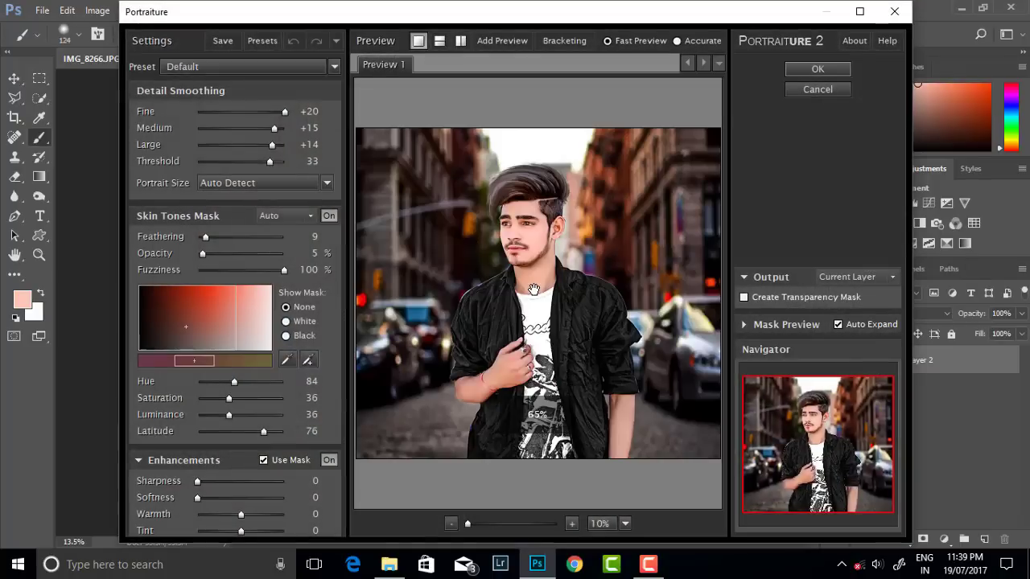
left_click(241, 66)
left_click(249, 154)
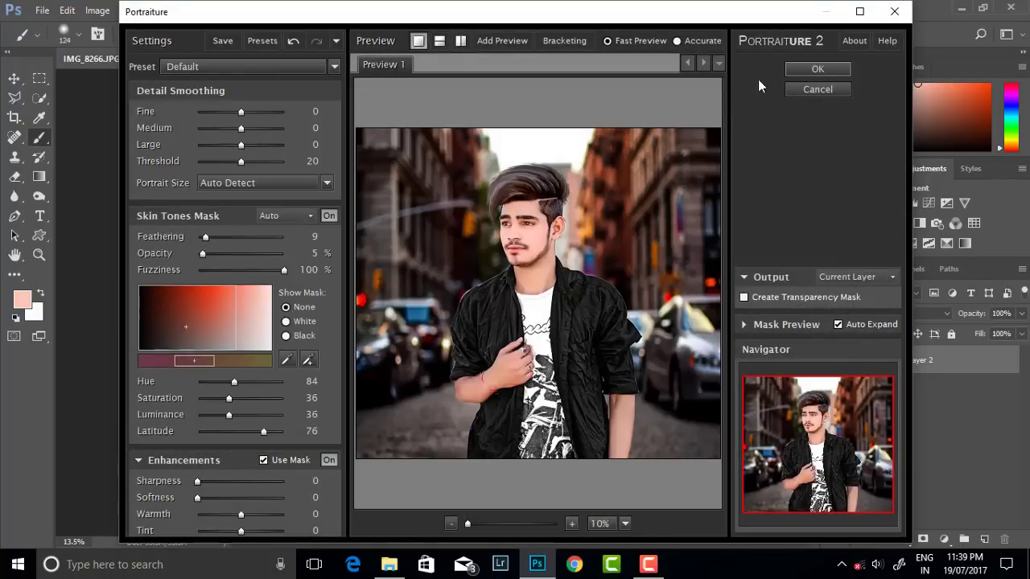
left_click(817, 69)
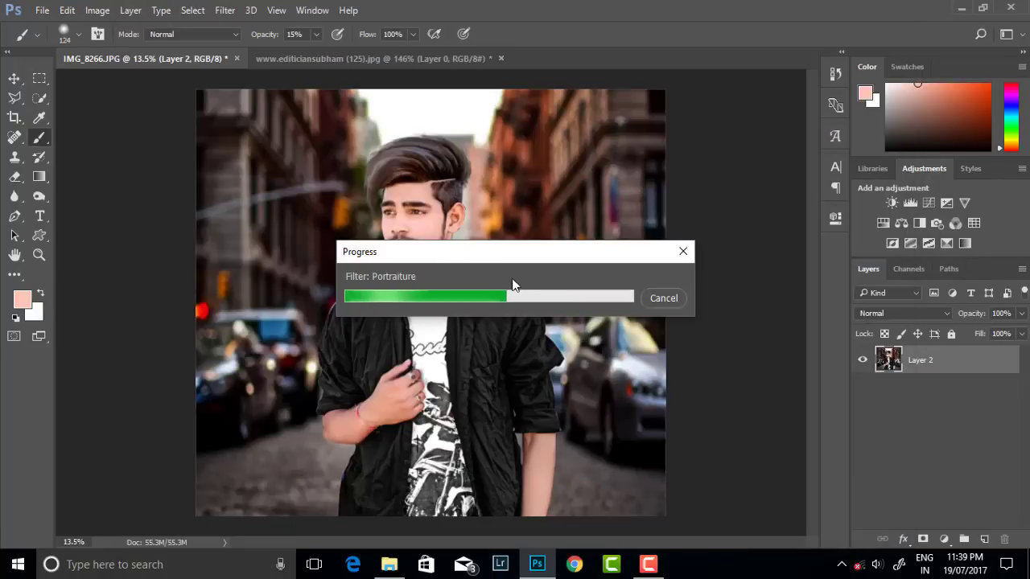
scroll(467, 259, "up", 2)
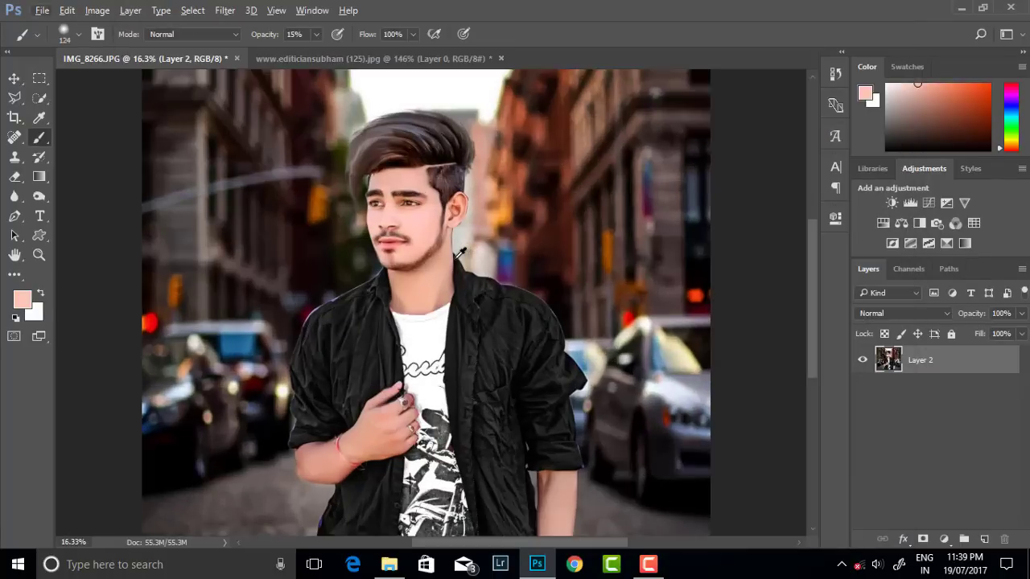
scroll(463, 257, "down", 3)
scroll(450, 255, "up", 1)
scroll(445, 254, "up", 1)
scroll(446, 253, "up", 1)
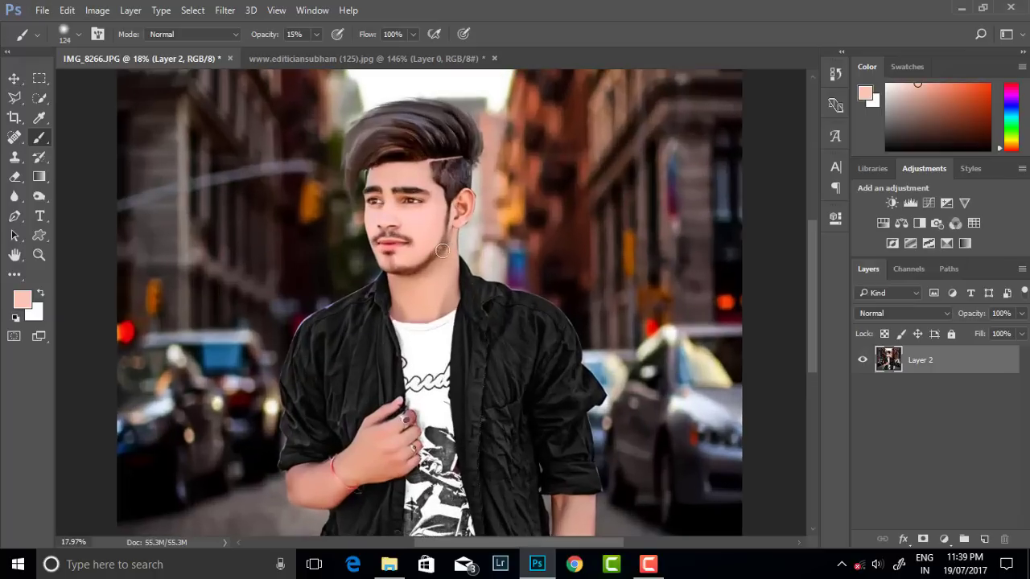
scroll(444, 251, "down", 2)
left_click(224, 10)
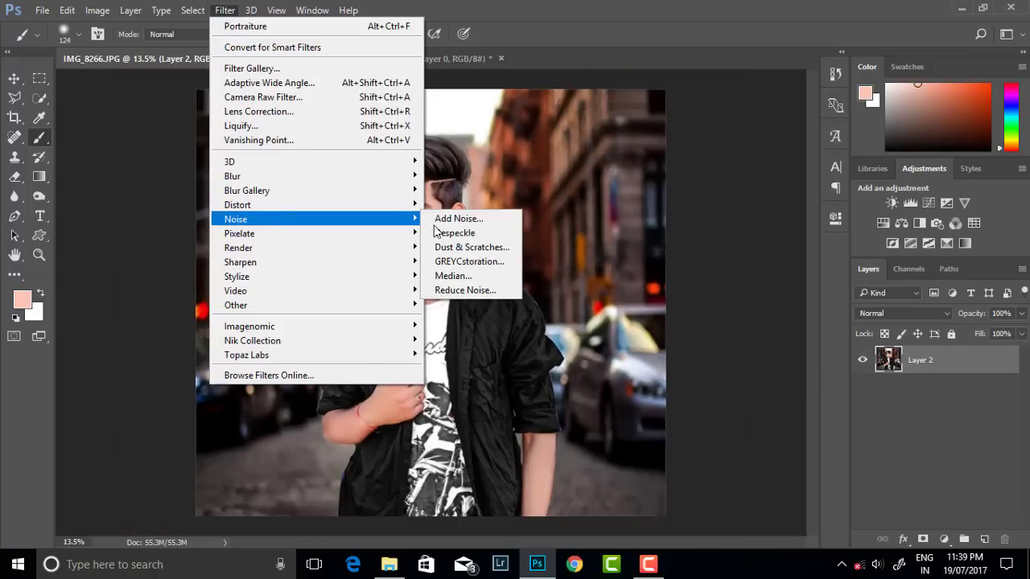
key("Escape")
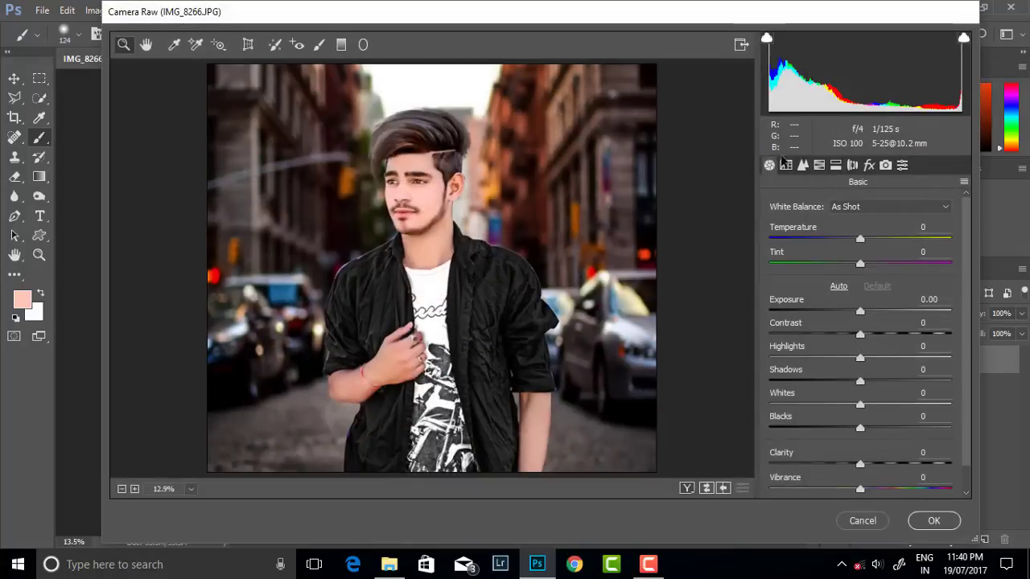
In Camera Raw, set Sharpening Amount to 31 and raise Clarity to +20
left_click(802, 165)
left_click(806, 228)
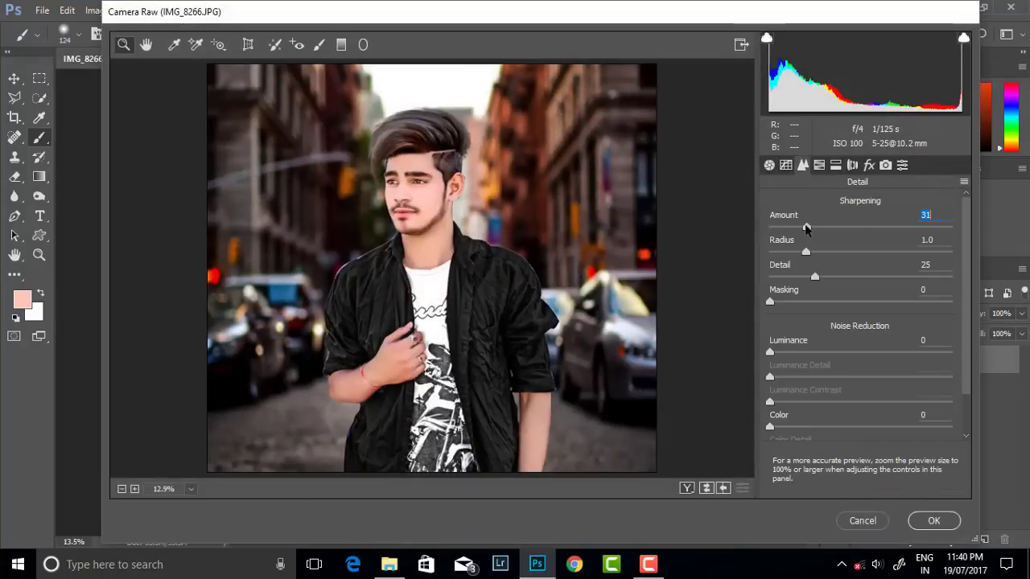
left_click(769, 165)
left_click_drag(860, 465, 875, 464)
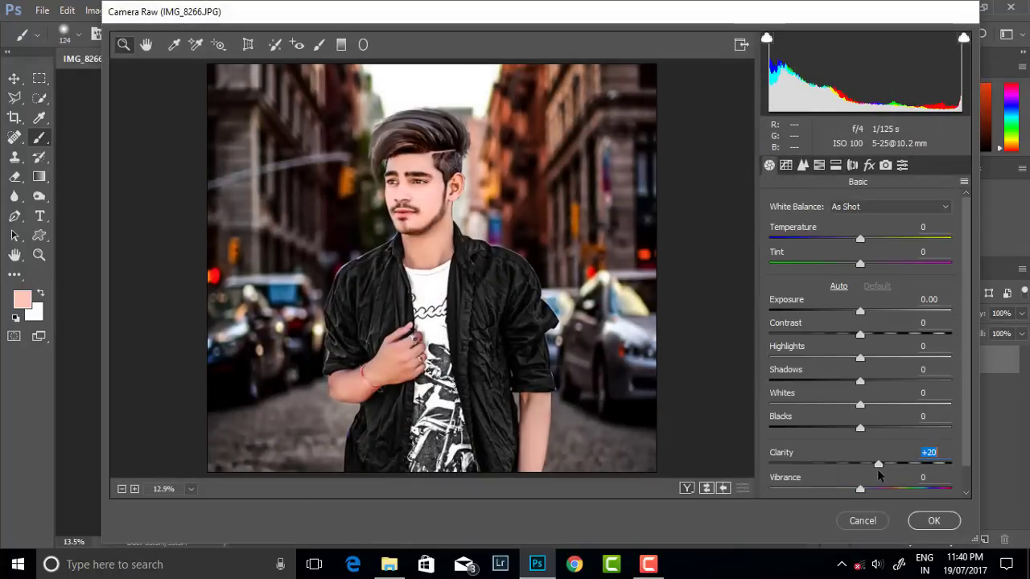
Lighten Reds and Oranges luminance, set Yellows hue to 0, and apply the filter
left_click(869, 165)
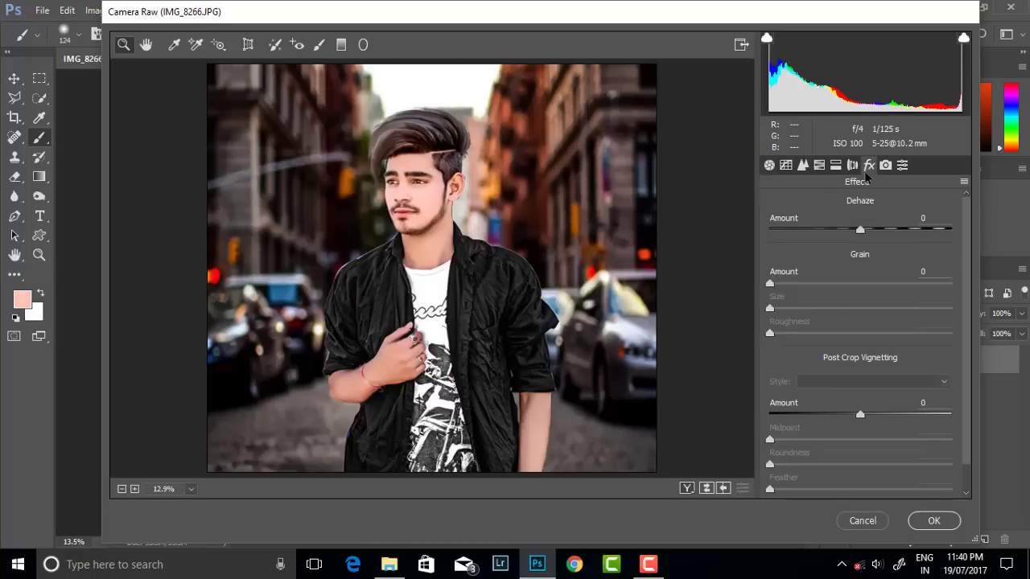
left_click(819, 165)
mouse_move(865, 309)
left_mouse_down()
mouse_move(884, 309)
mouse_move(906, 286)
mouse_move(880, 283)
left_mouse_up()
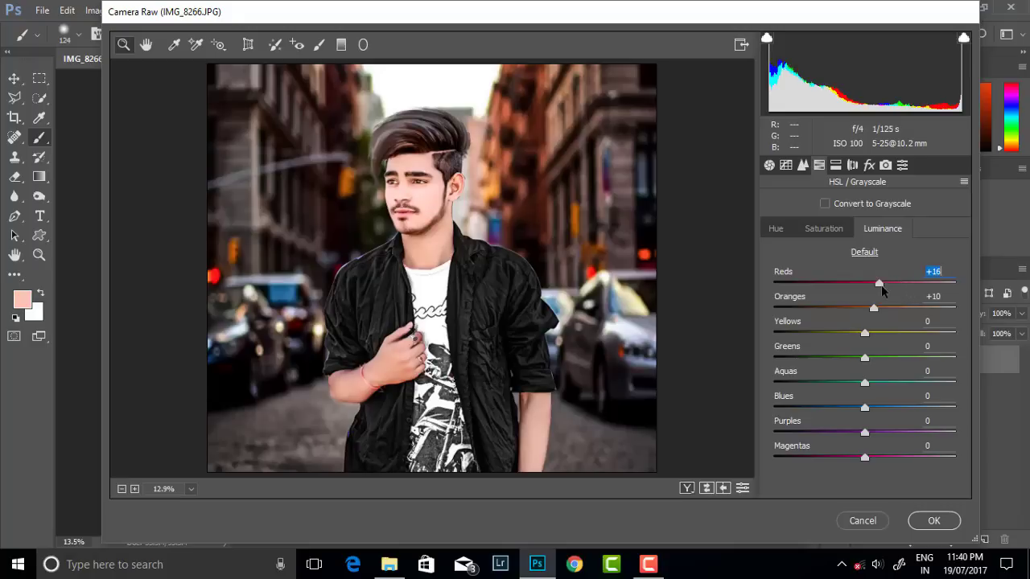
left_click(865, 407)
left_click(775, 228)
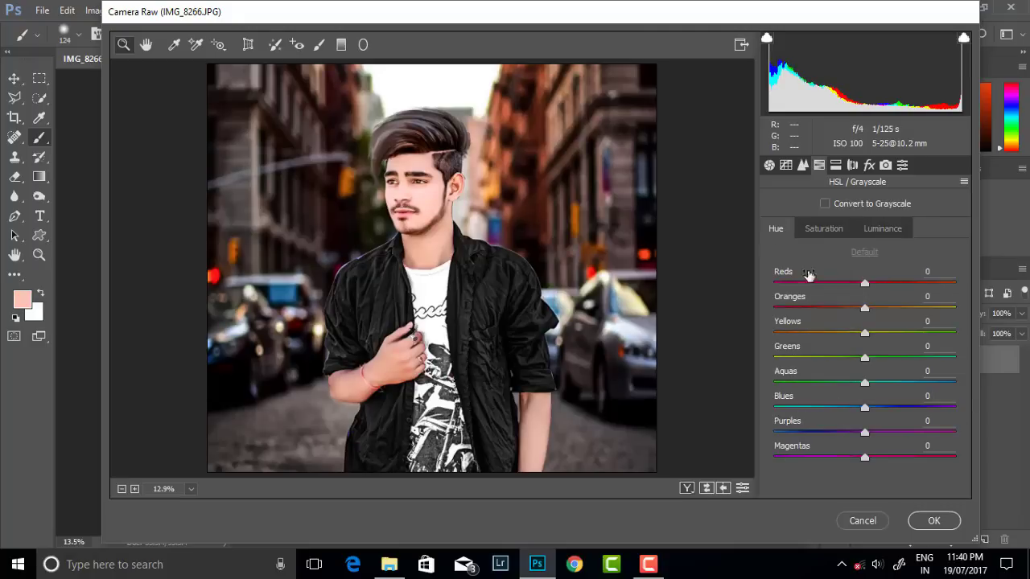
left_click_drag(865, 333, 819, 335)
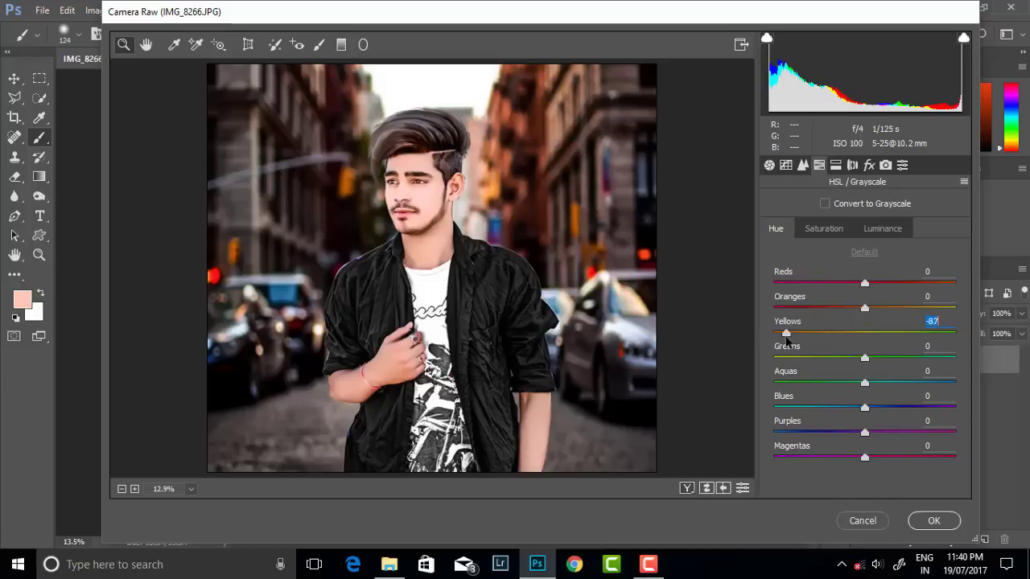
type("0")
left_click(933, 521)
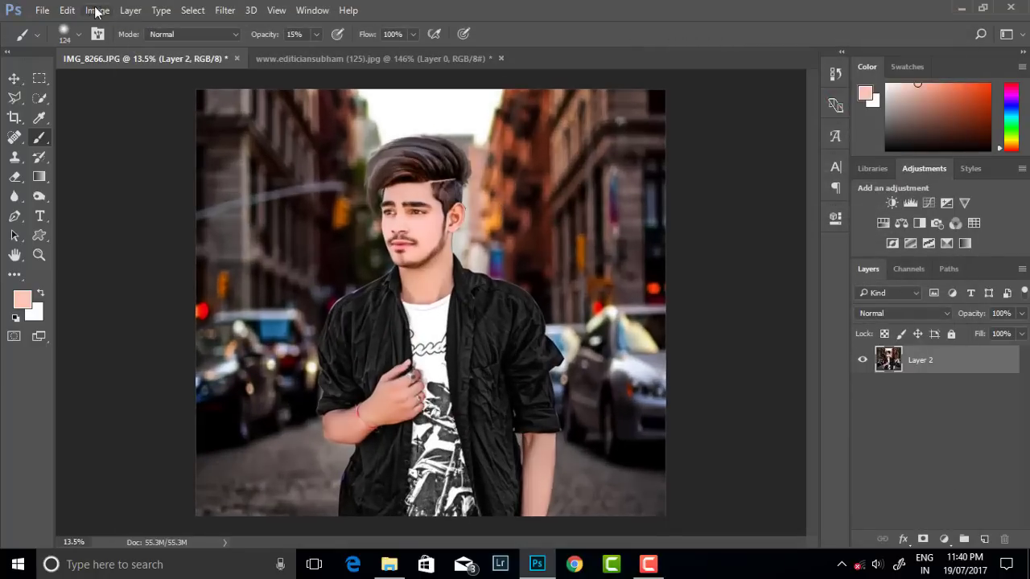
Apply Filter > Noise > GREYCstoration after checking the face in the preview
left_click(224, 10)
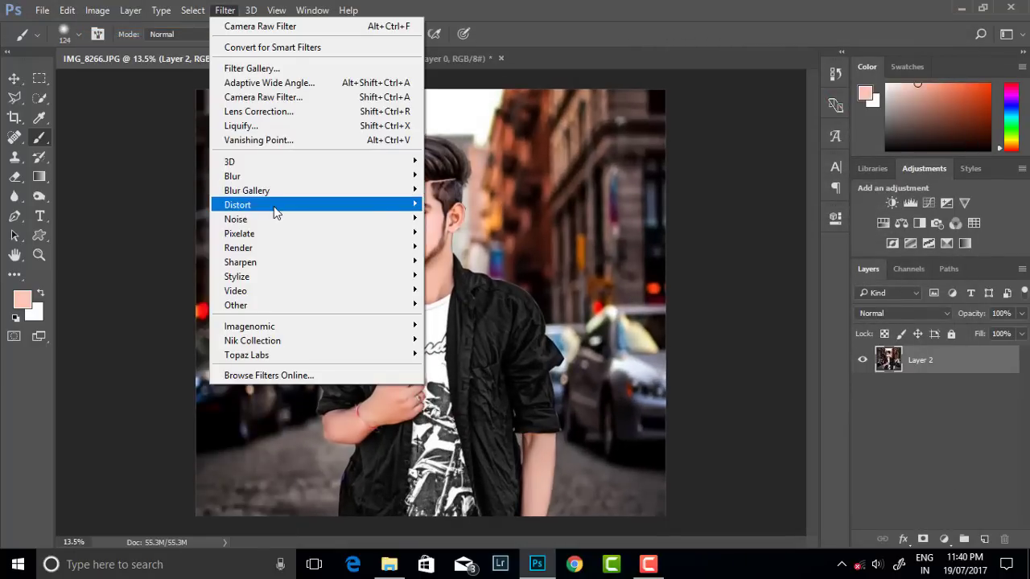
left_click(455, 263)
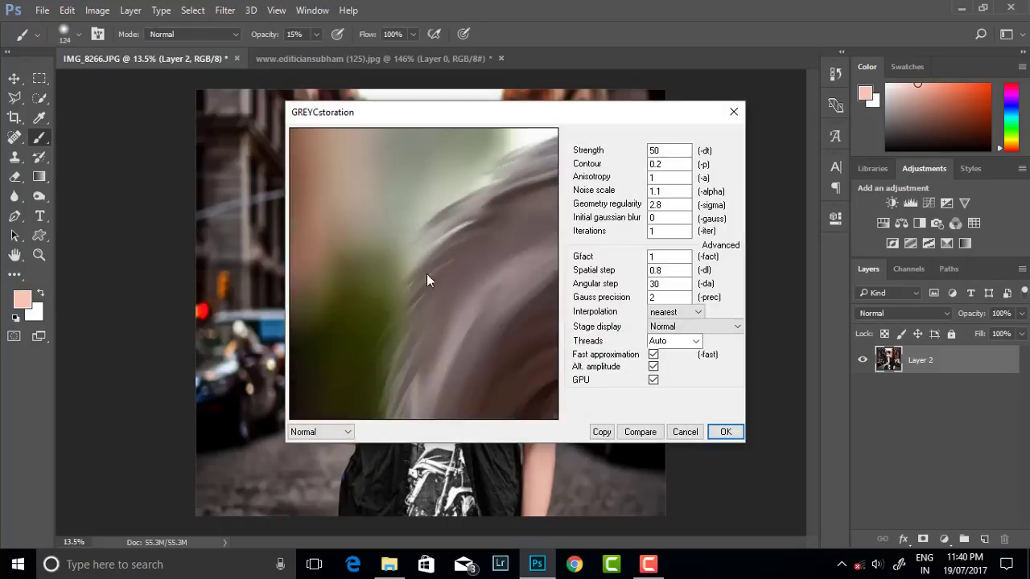
left_click_drag(426, 279, 475, 210)
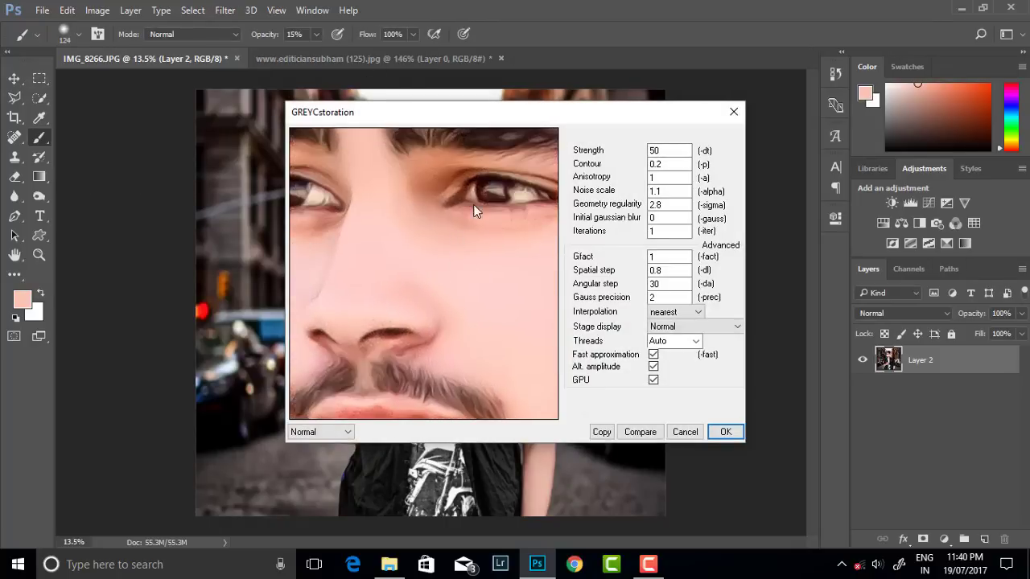
key("Return")
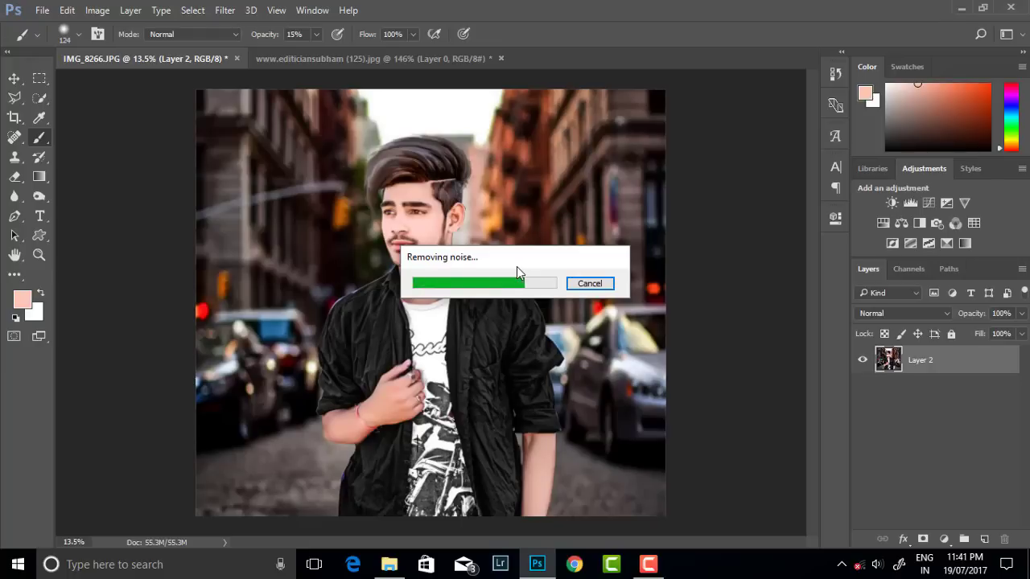
Inspect the smoothed result and reopen the Camera Raw Filter with Ctrl+Shift+A
scroll(437, 251, "up", 2)
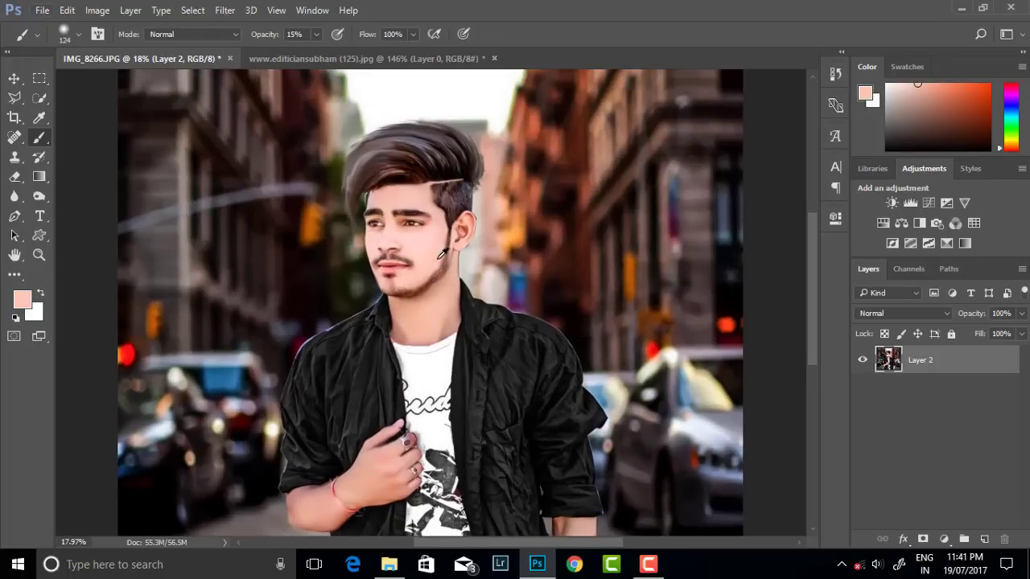
scroll(437, 250, "up", 1)
scroll(438, 251, "down", 3)
scroll(441, 253, "up", 2)
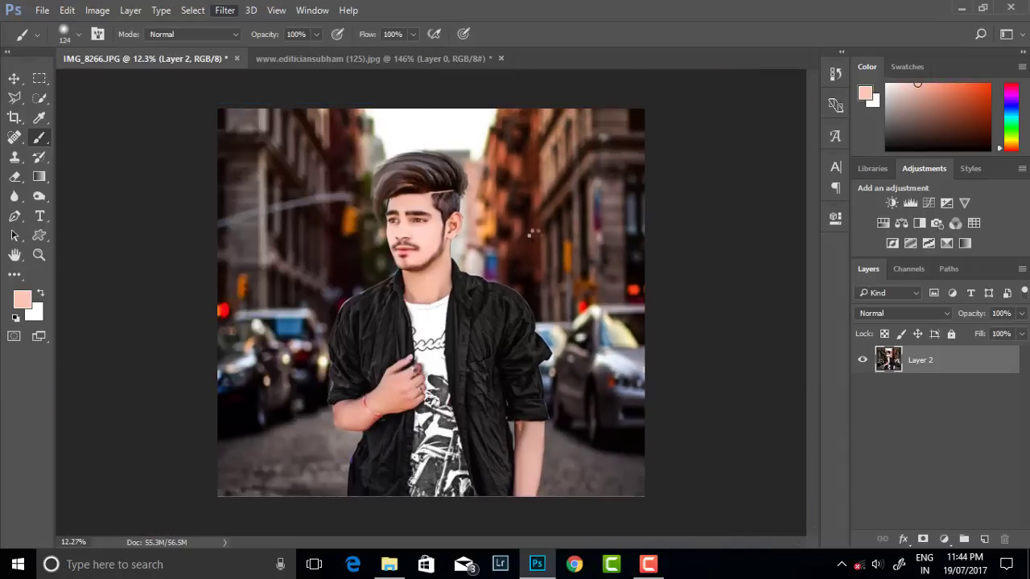
key("ctrl+shift+a")
Reset trial Shadows and Clarity changes to 0 and set Blacks to -13
mouse_move(860, 428)
left_mouse_down()
mouse_move(827, 431)
mouse_move(836, 432)
left_mouse_up()
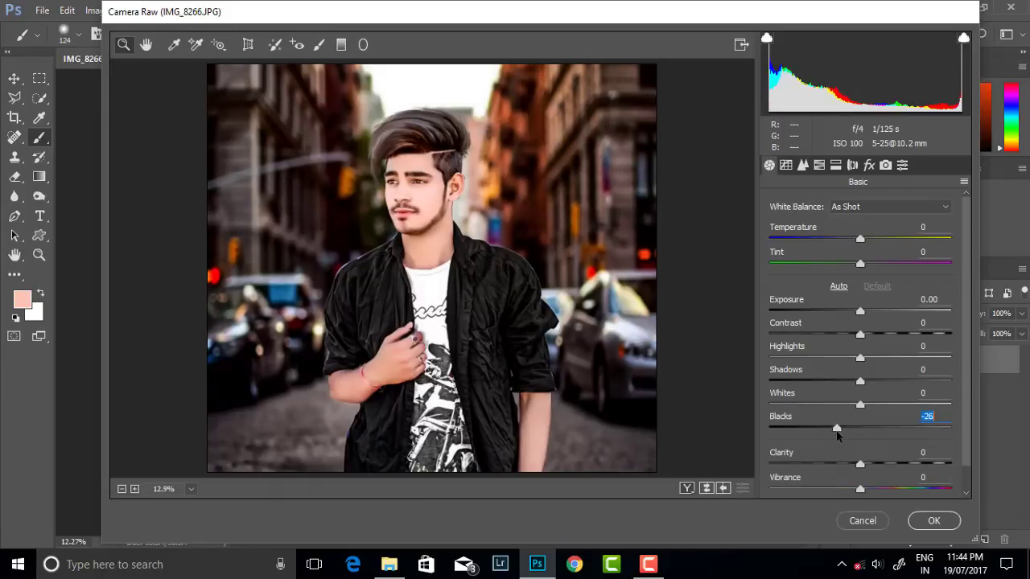
double_click(844, 430)
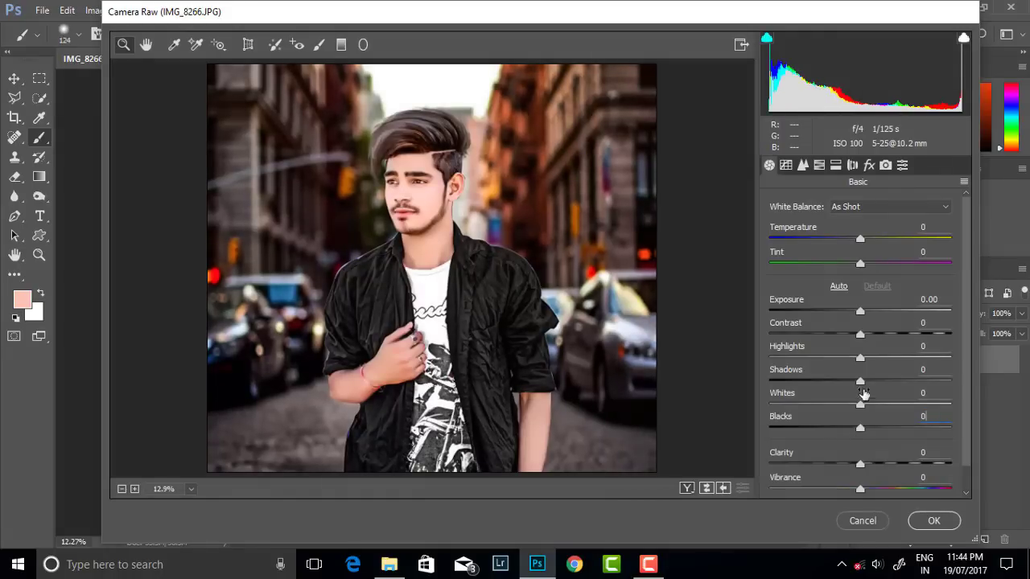
mouse_move(860, 381)
left_mouse_down()
mouse_move(847, 383)
mouse_move(874, 358)
left_mouse_up()
double_click(874, 358)
left_click(926, 369)
type("0")
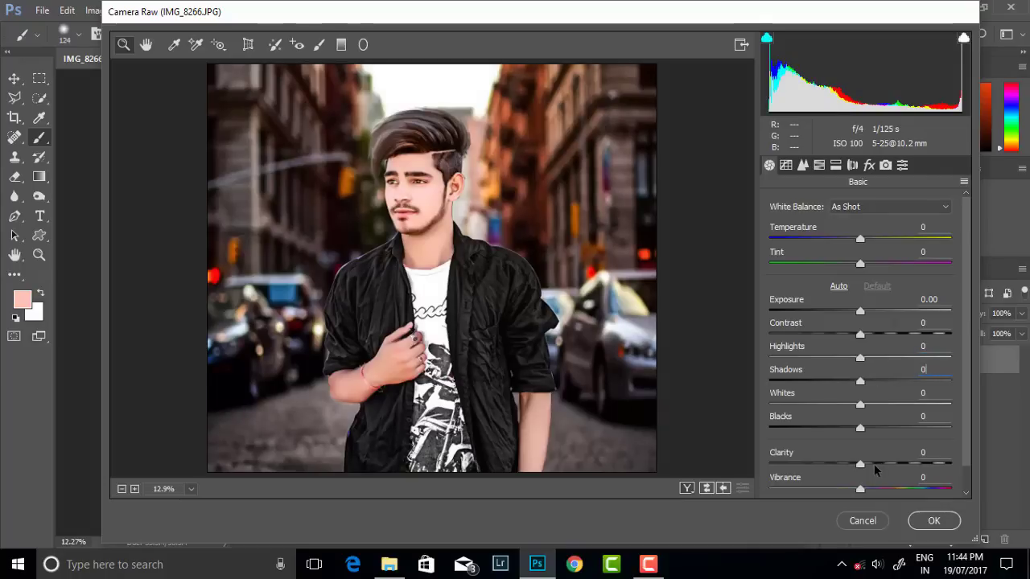
left_click(875, 471)
left_click(921, 452)
type("0")
left_click_drag(860, 428, 846, 429)
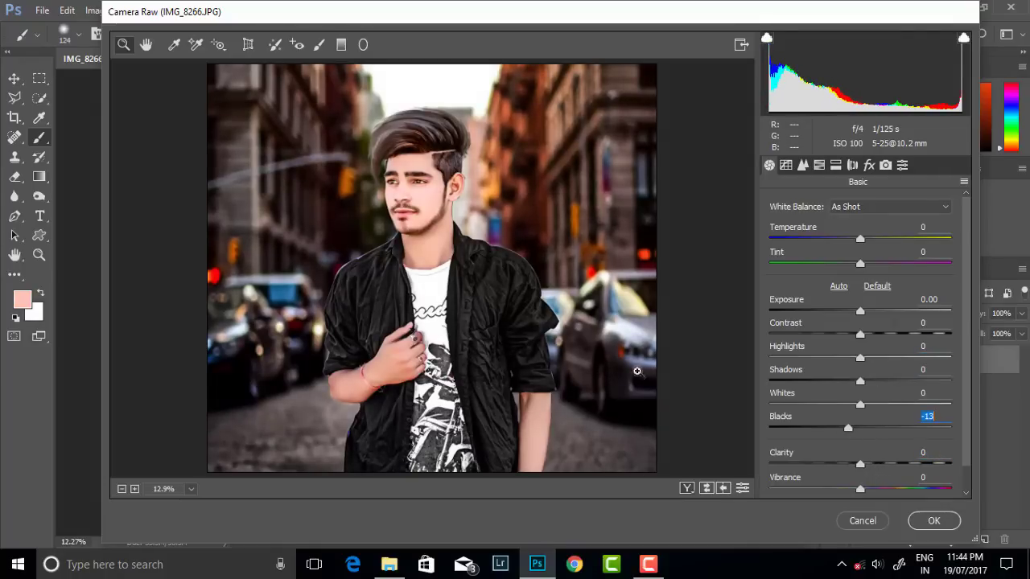
left_click(431, 241, "alt")
left_click(445, 240)
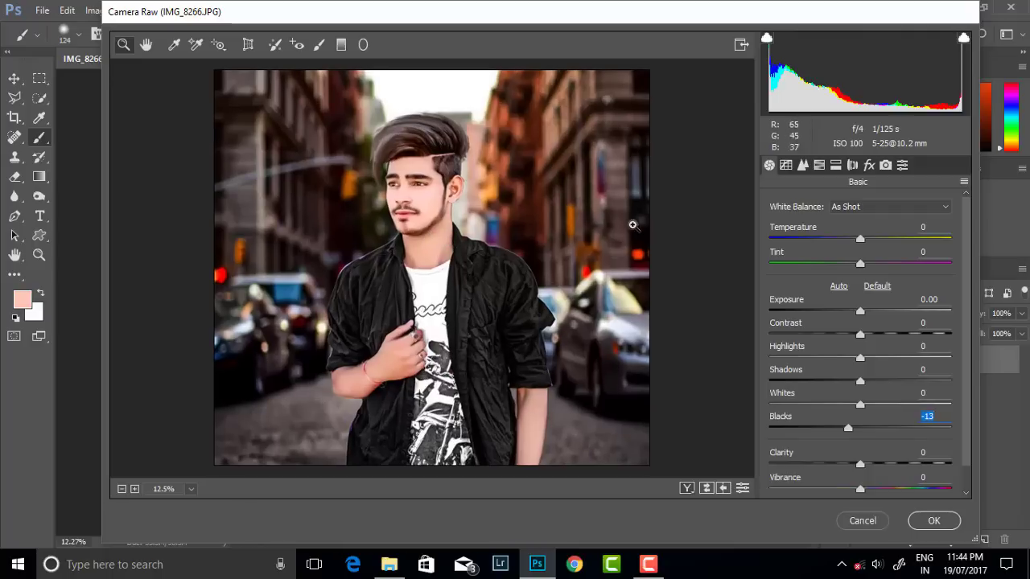
Set Detail sharpening to Amount 16 and Radius 1.2, checking it on the face
left_click(802, 165)
left_click(812, 252)
mouse_move(843, 254)
left_mouse_down()
mouse_move(819, 253)
mouse_move(810, 229)
left_mouse_up()
left_click(429, 208)
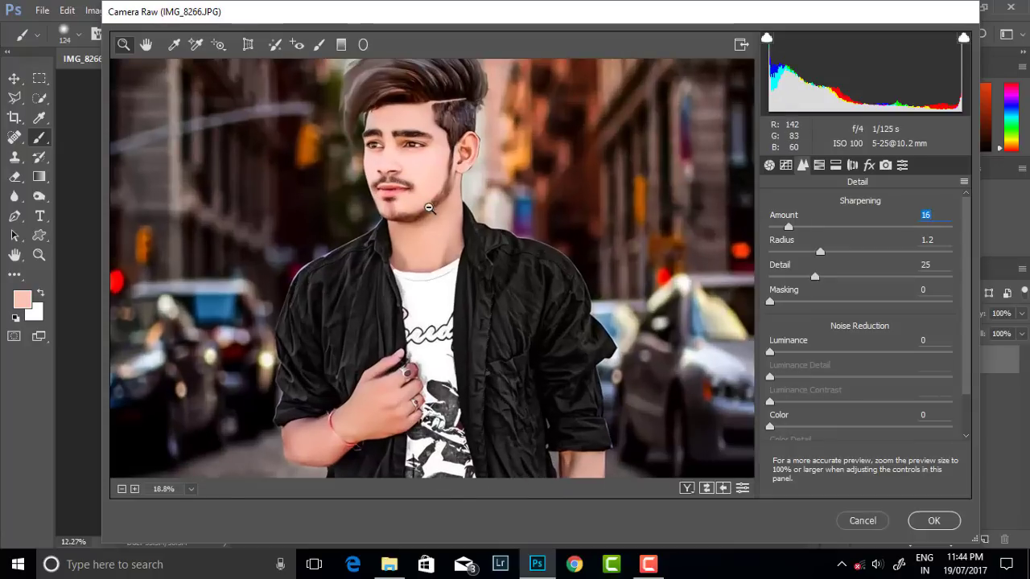
left_click(430, 207, "alt")
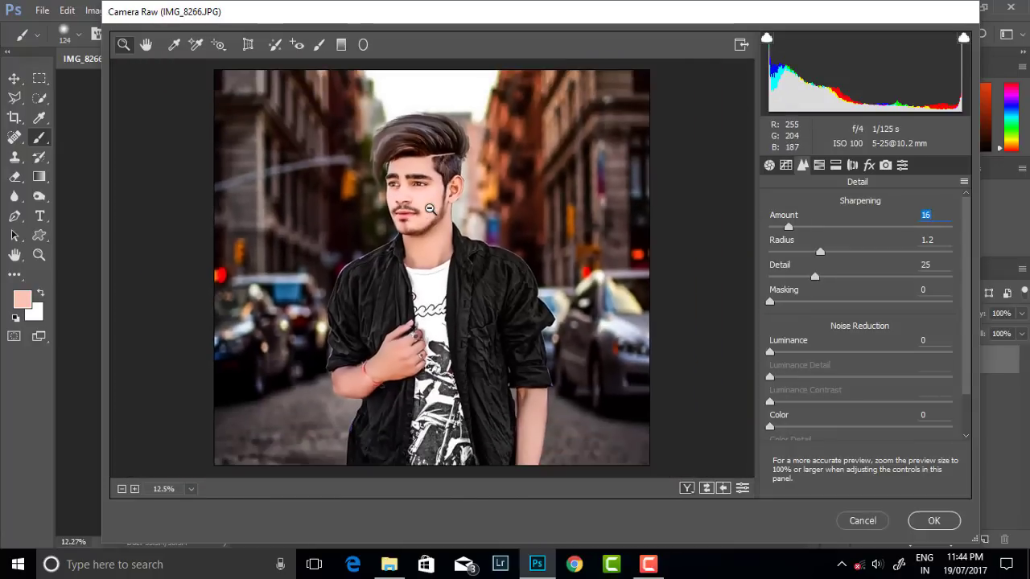
Add a -3 Post Crop Vignetting amount and apply the Camera Raw Filter
left_click(869, 164)
mouse_move(857, 415)
left_mouse_down()
mouse_move(841, 415)
mouse_move(856, 424)
left_mouse_up()
left_click(862, 417)
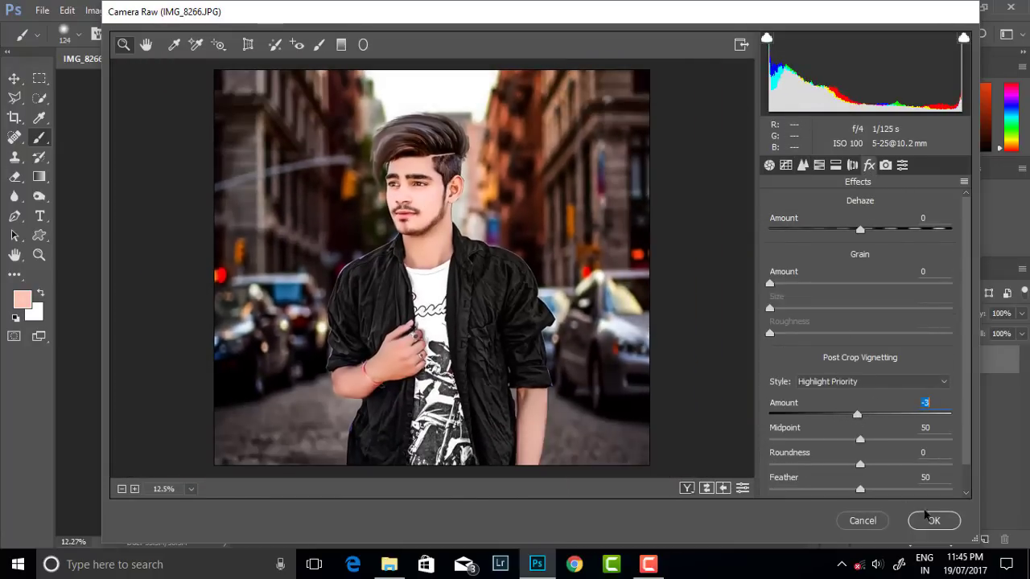
key("Return")
scroll(452, 240, "up", 1)
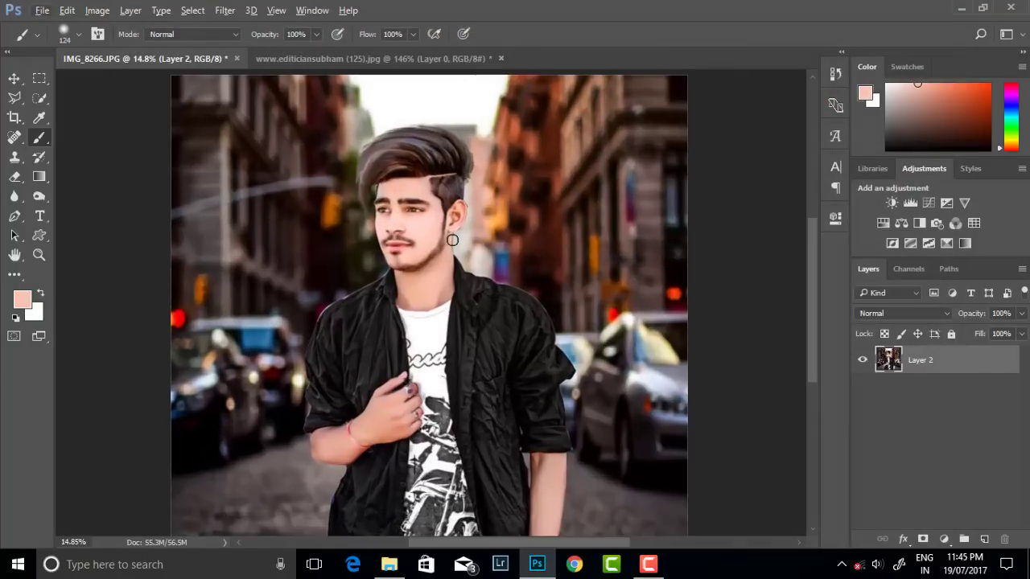
scroll(449, 237, "down", 1)
left_click(42, 9)
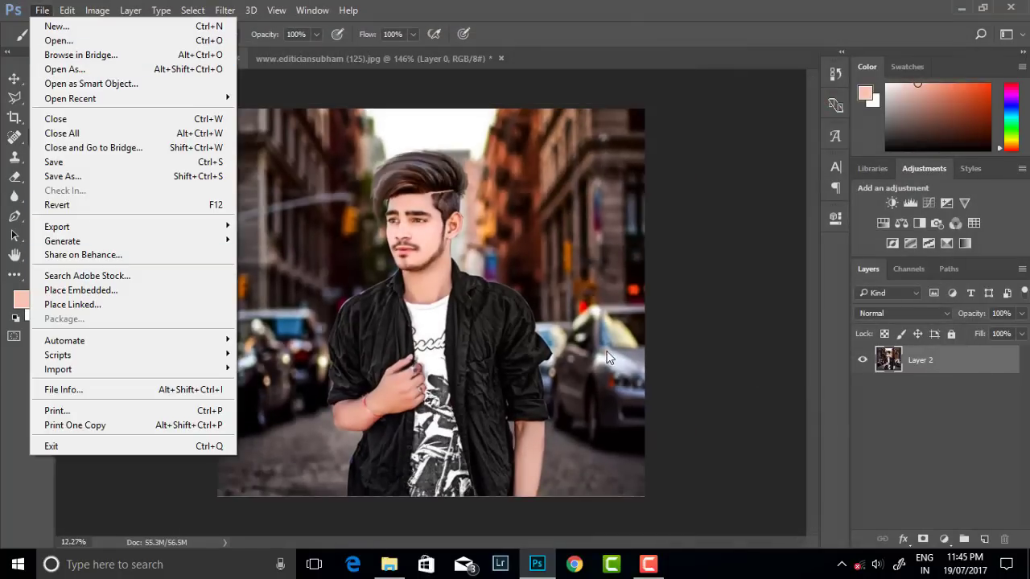